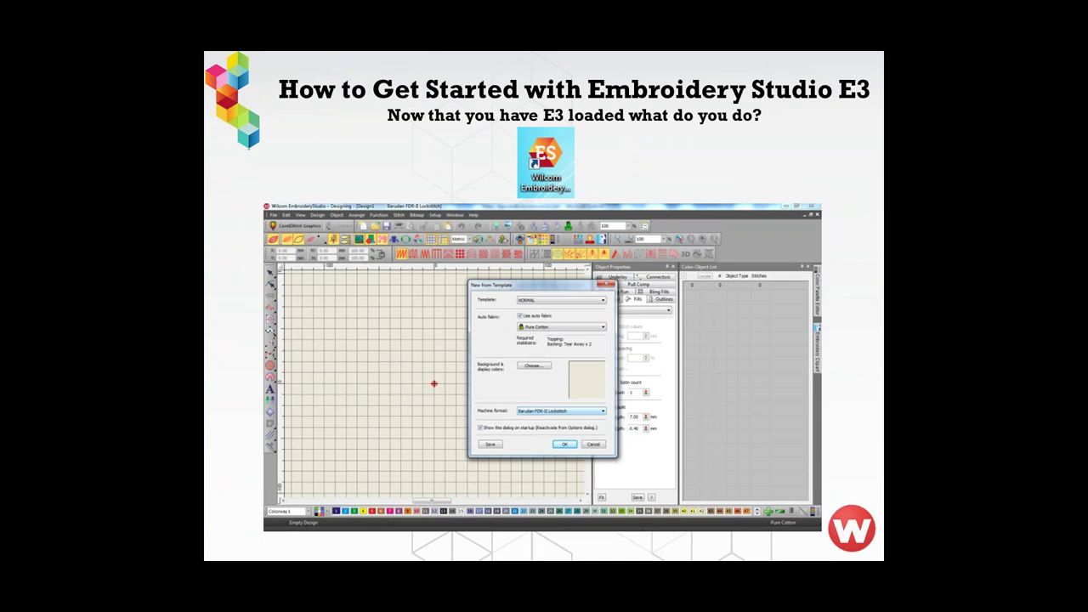
# Exit the slide show and switch to Wilcom EmbroideryStudio
pyautogui.press('Right')
pyautogui.press('Escape')
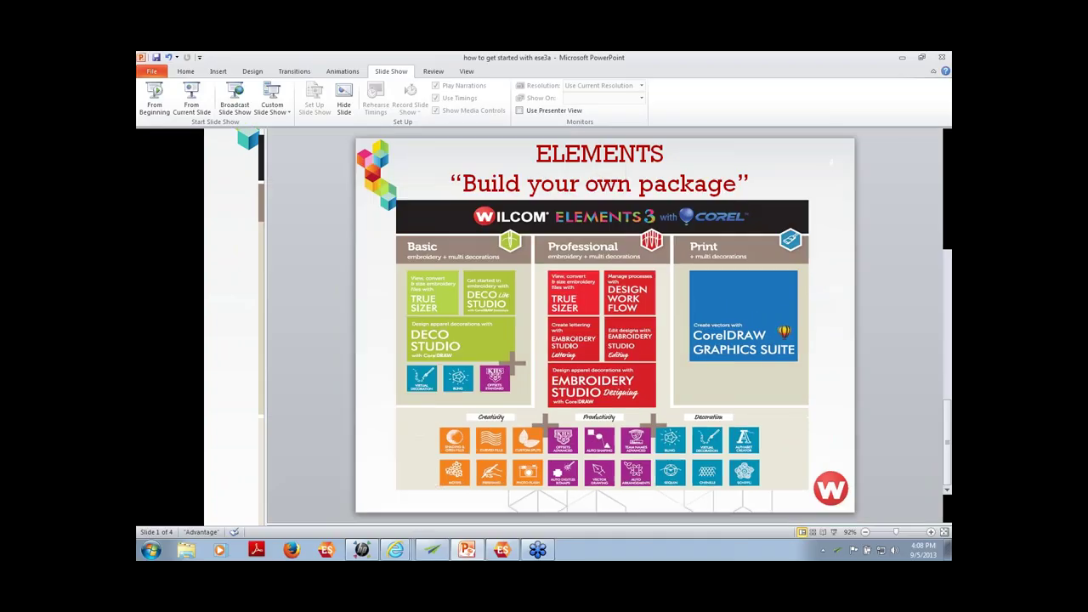
pyautogui.click(502, 551)
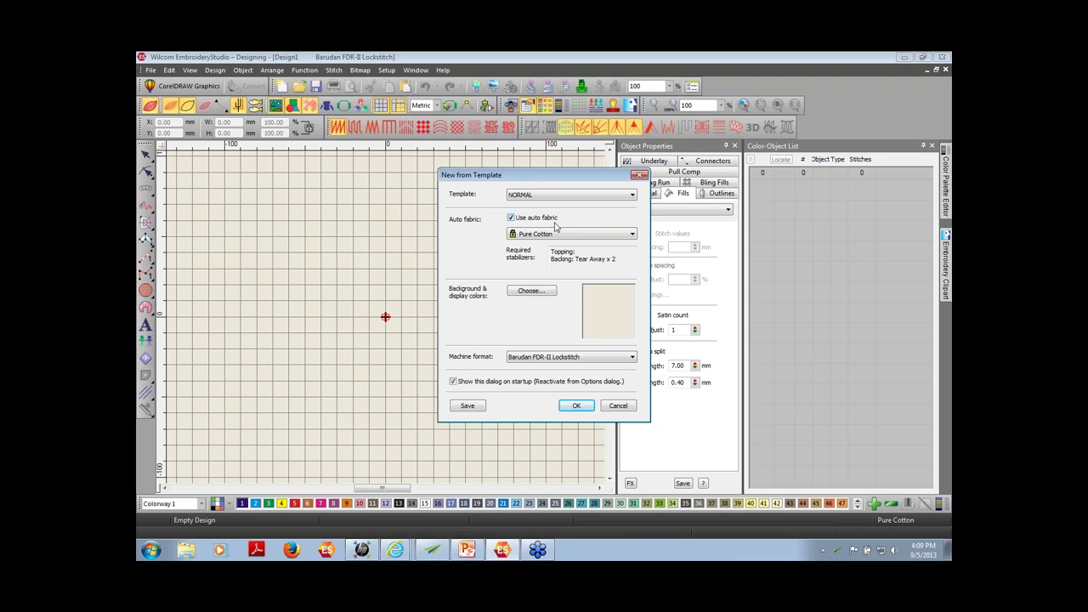
# Create a new design from the NORMAL template with Stretch Terry Toweling as the auto fabric
pyautogui.click(633, 235)
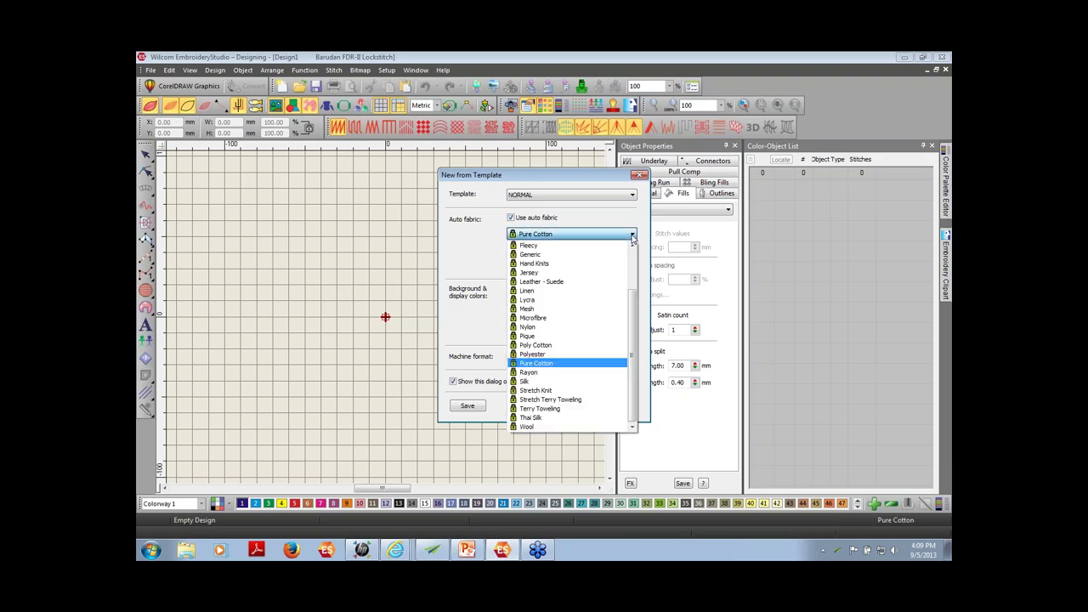
pyautogui.click(563, 399)
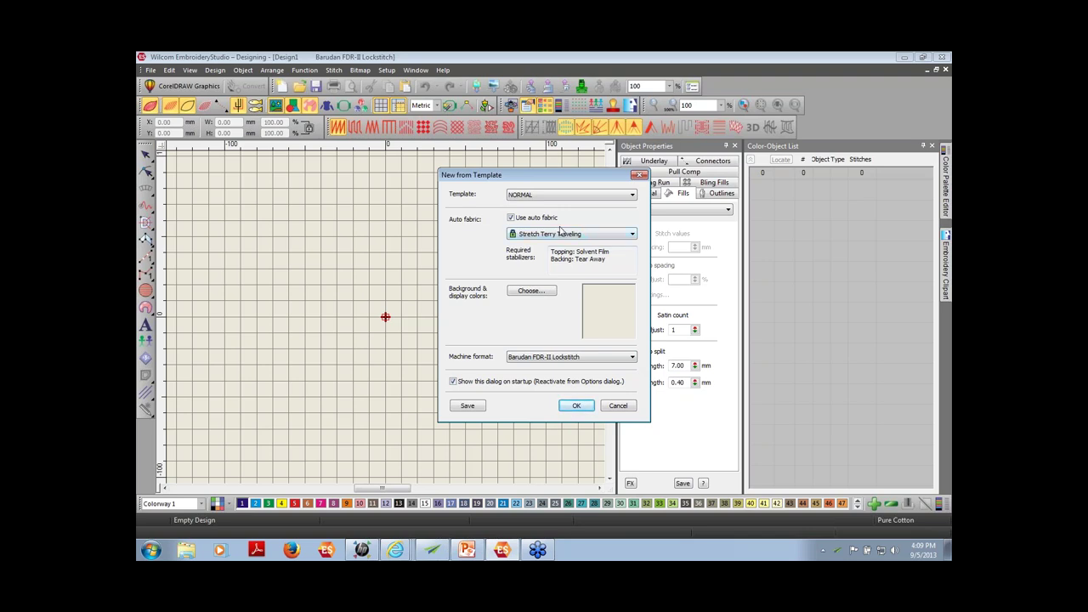
pyautogui.click(576, 406)
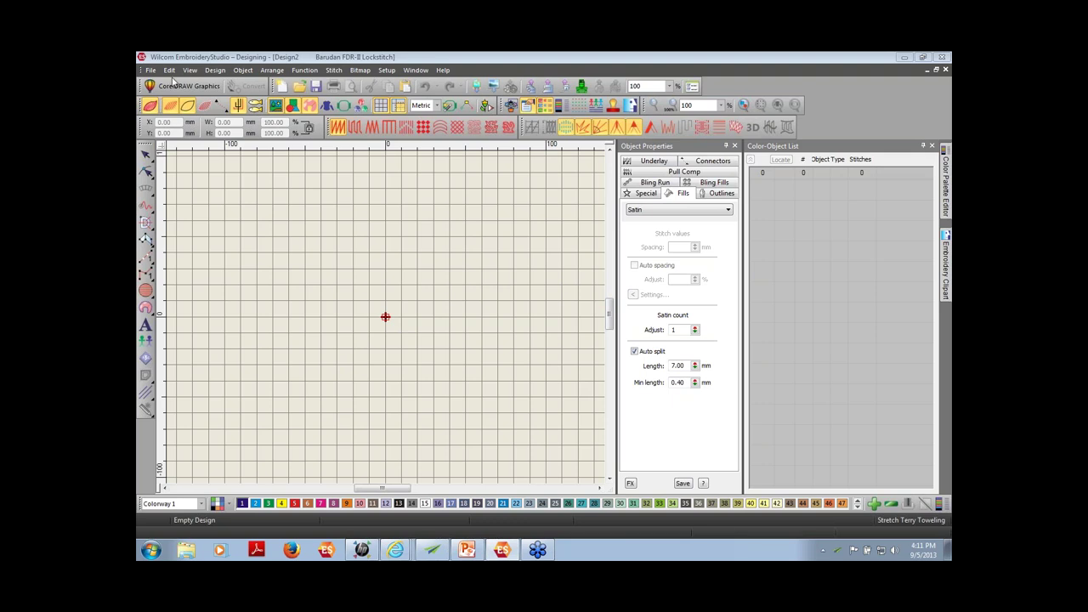
pyautogui.click(151, 71)
pyautogui.moveTo(167, 75)
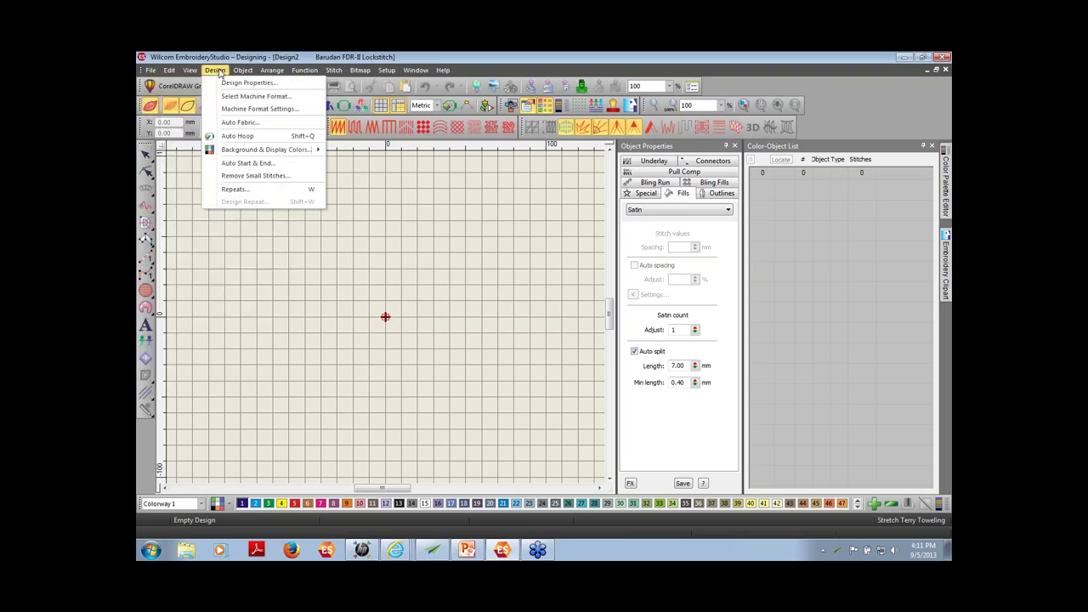
pyautogui.moveTo(266, 74)
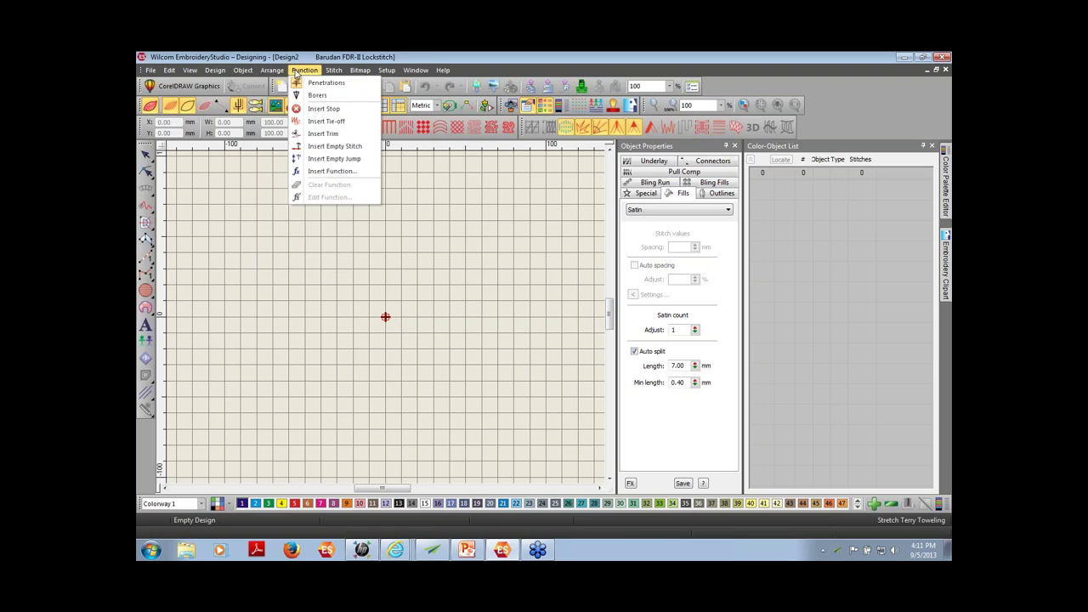
pyautogui.moveTo(325, 72)
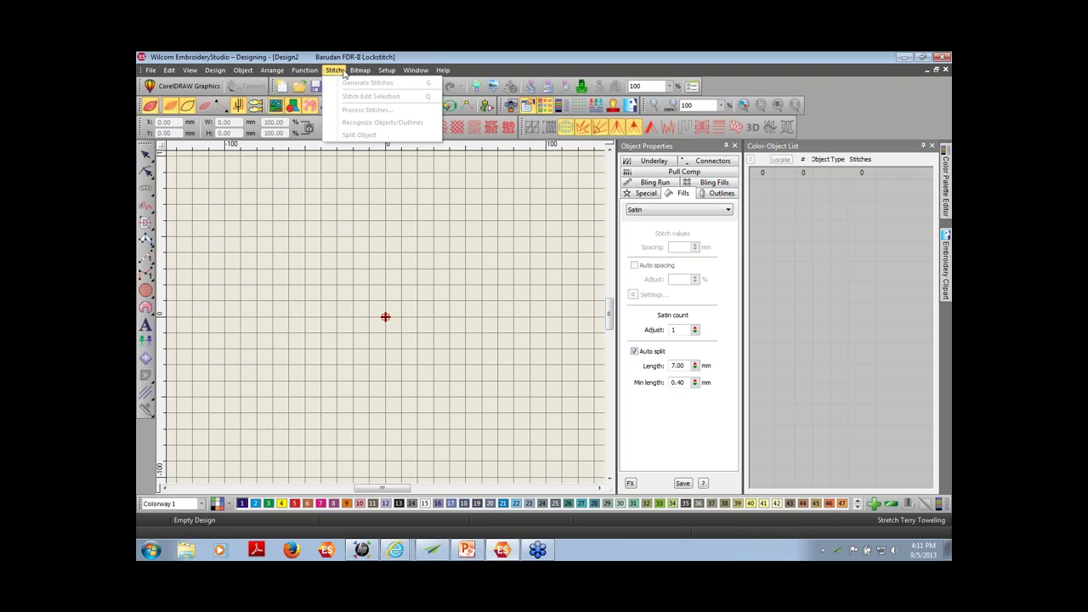
pyautogui.moveTo(208, 73)
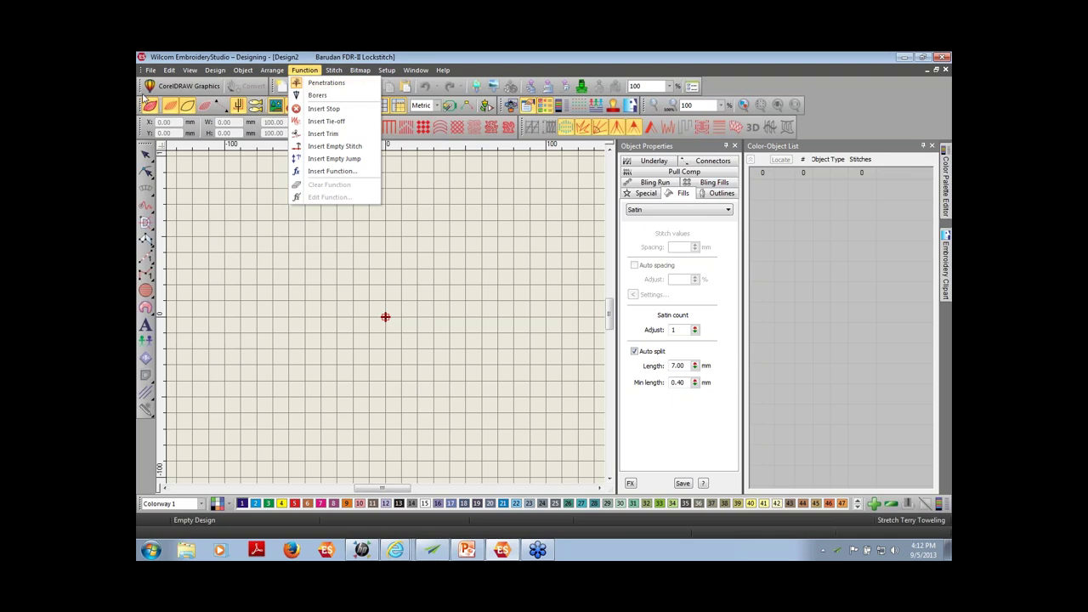
# Undock the CorelDRAW - Wilcom Interaction toolbar and dock it at the start of the second toolbar row, before the View toolbar
pyautogui.moveTo(142, 85); pyautogui.dragTo(229, 234)
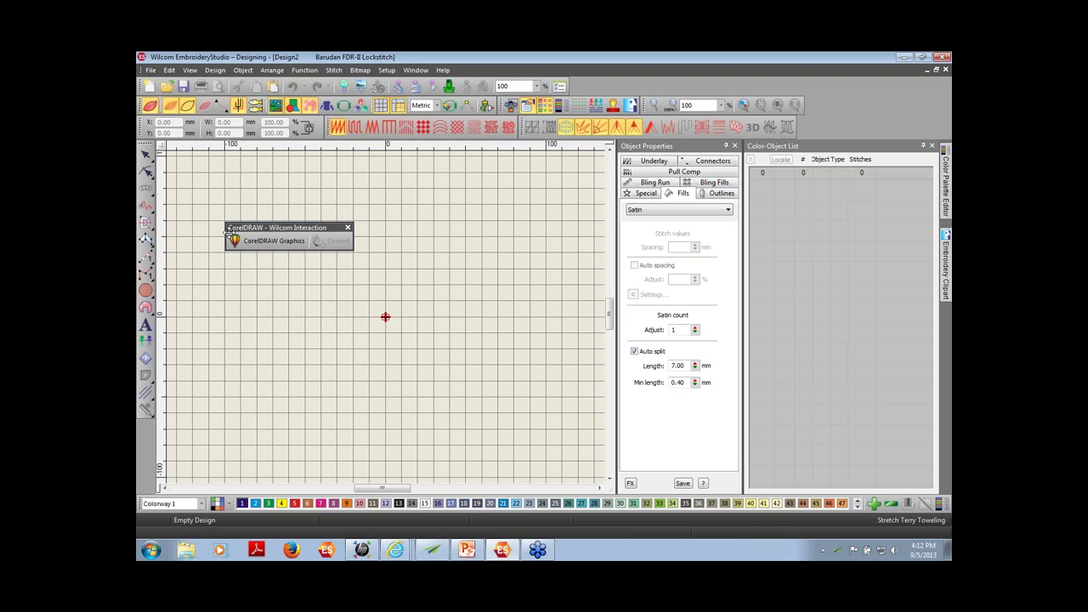
pyautogui.moveTo(229, 233); pyautogui.dragTo(268, 246)
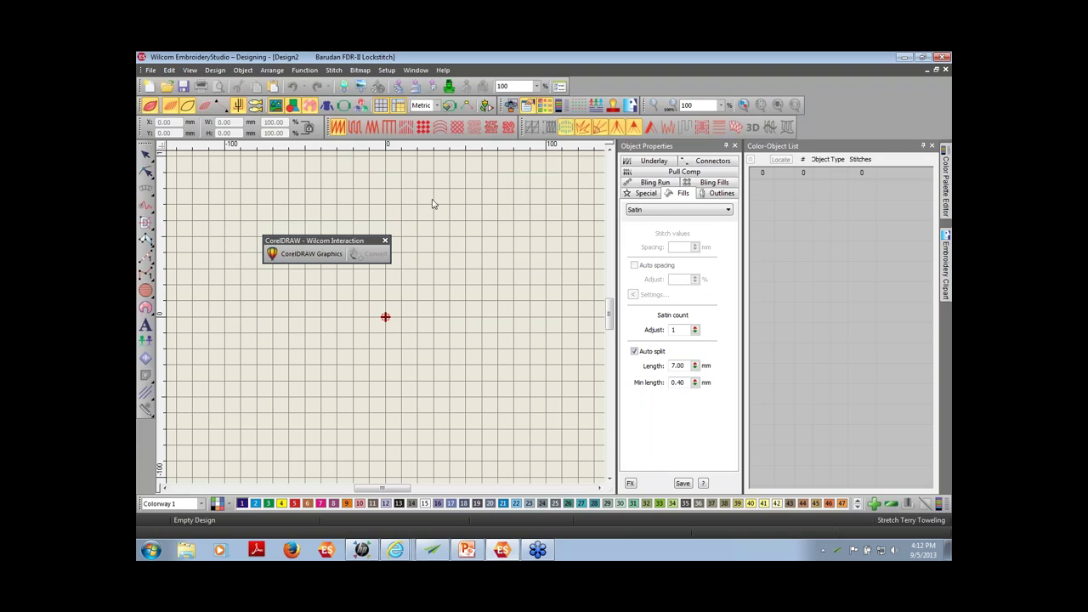
pyautogui.moveTo(349, 244); pyautogui.dragTo(606, 86)
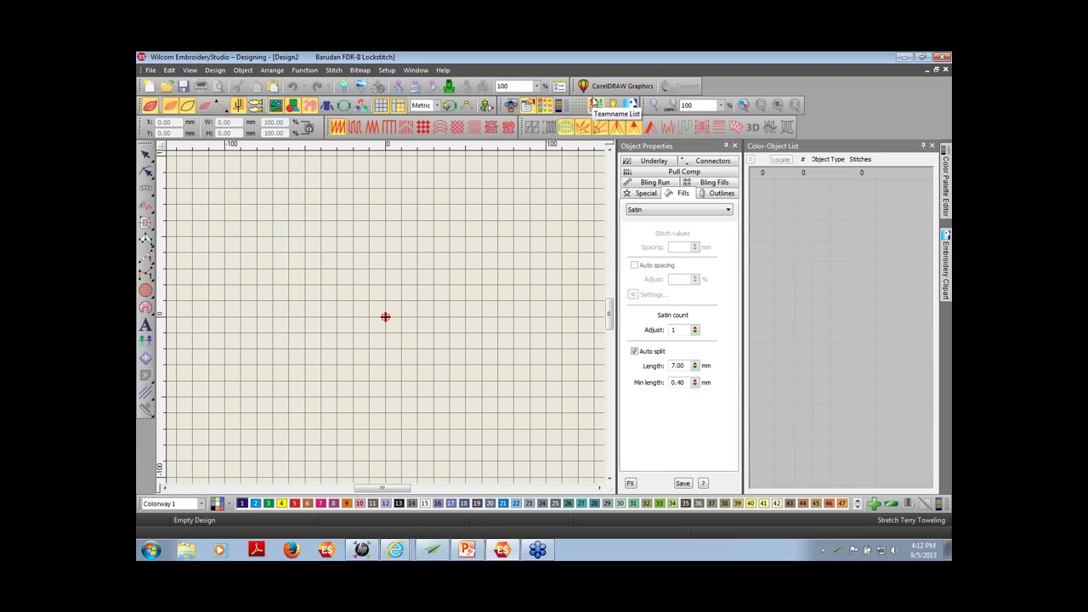
pyautogui.moveTo(577, 86); pyautogui.dragTo(143, 105)
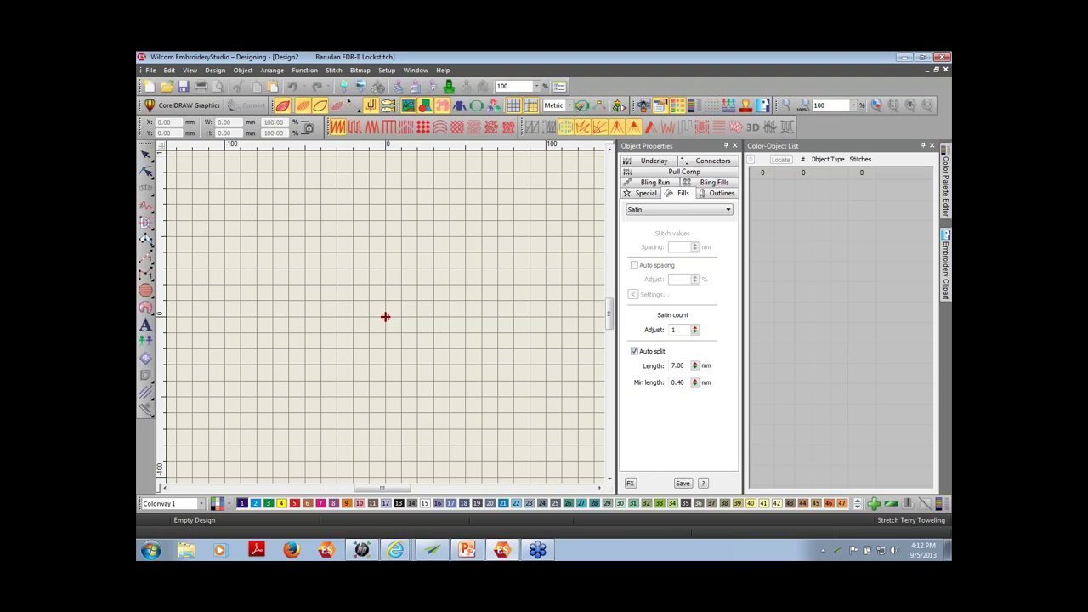
# Undock and close the View toolbar, and shift the Docker and Zoom toolbars along the row to fill the gap
pyautogui.moveTo(274, 104); pyautogui.dragTo(188, 167)
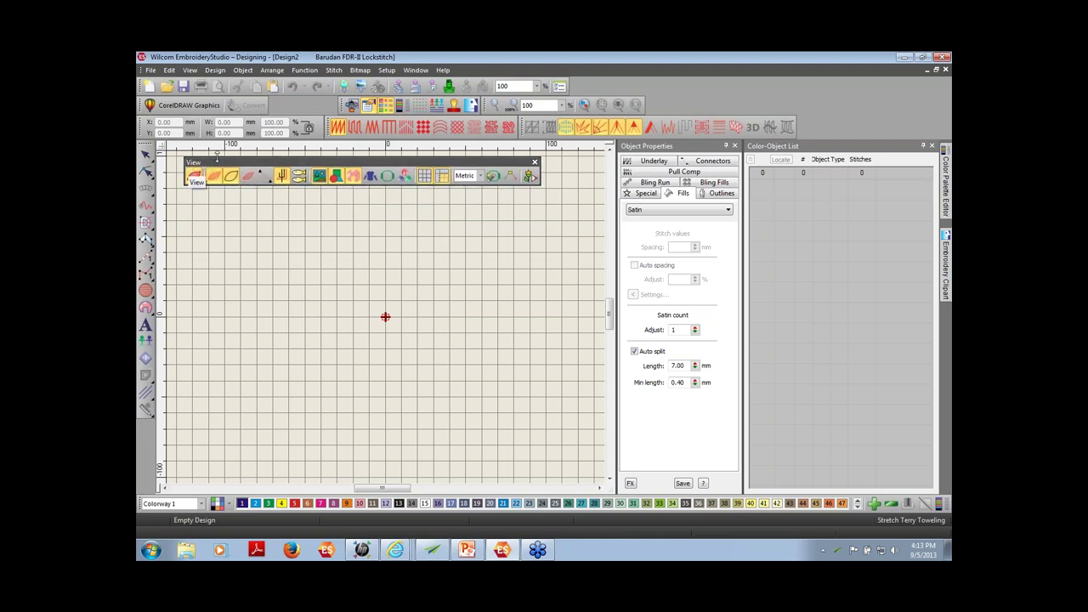
pyautogui.moveTo(228, 167); pyautogui.dragTo(283, 125)
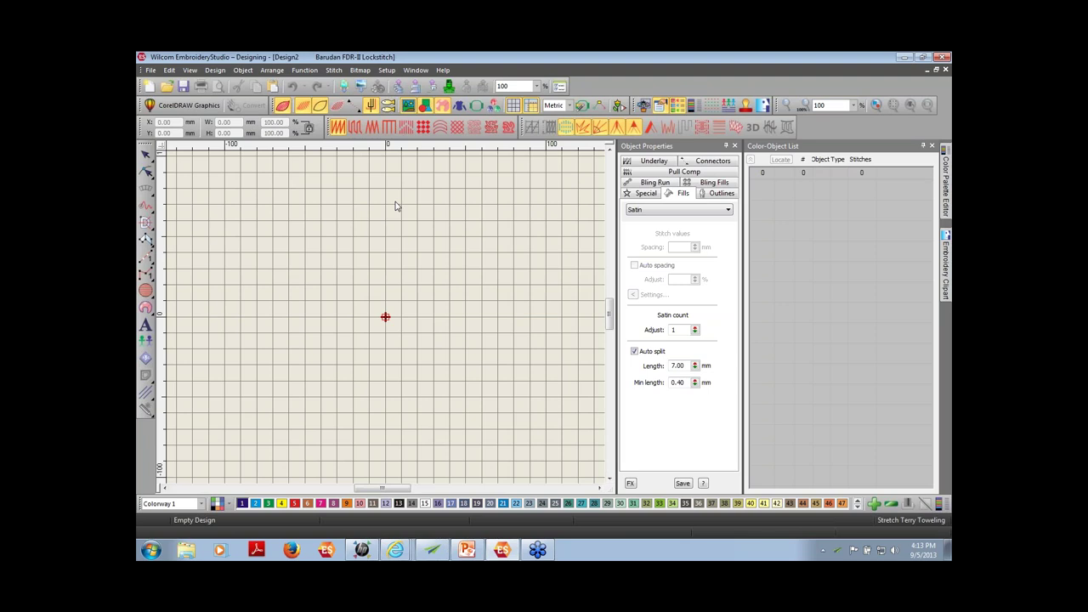
pyautogui.moveTo(274, 105); pyautogui.dragTo(265, 175)
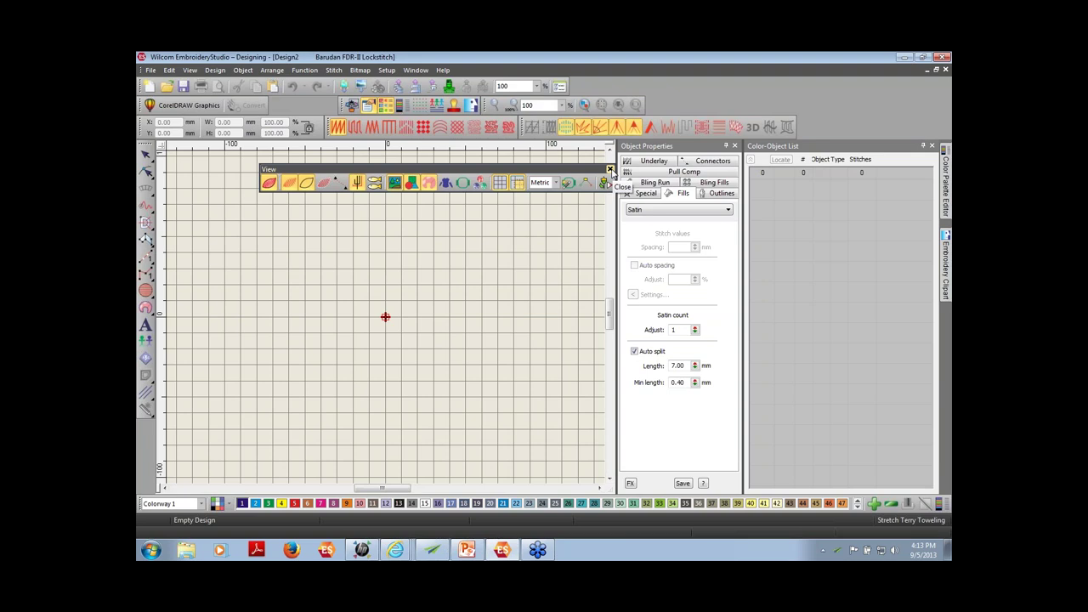
pyautogui.click(610, 170)
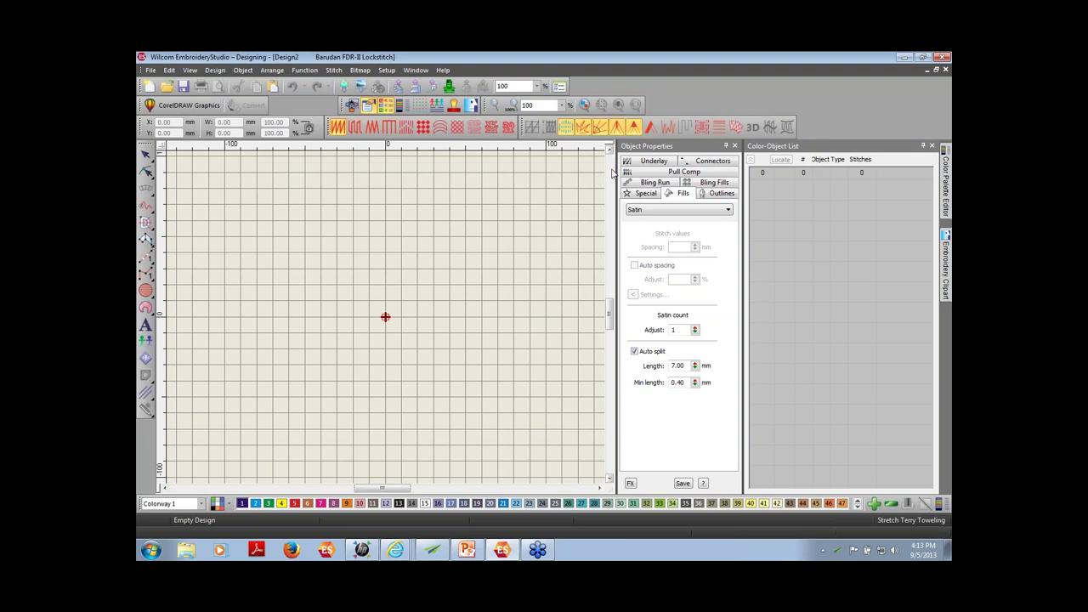
pyautogui.moveTo(345, 105); pyautogui.dragTo(291, 104)
pyautogui.moveTo(491, 105); pyautogui.dragTo(434, 105)
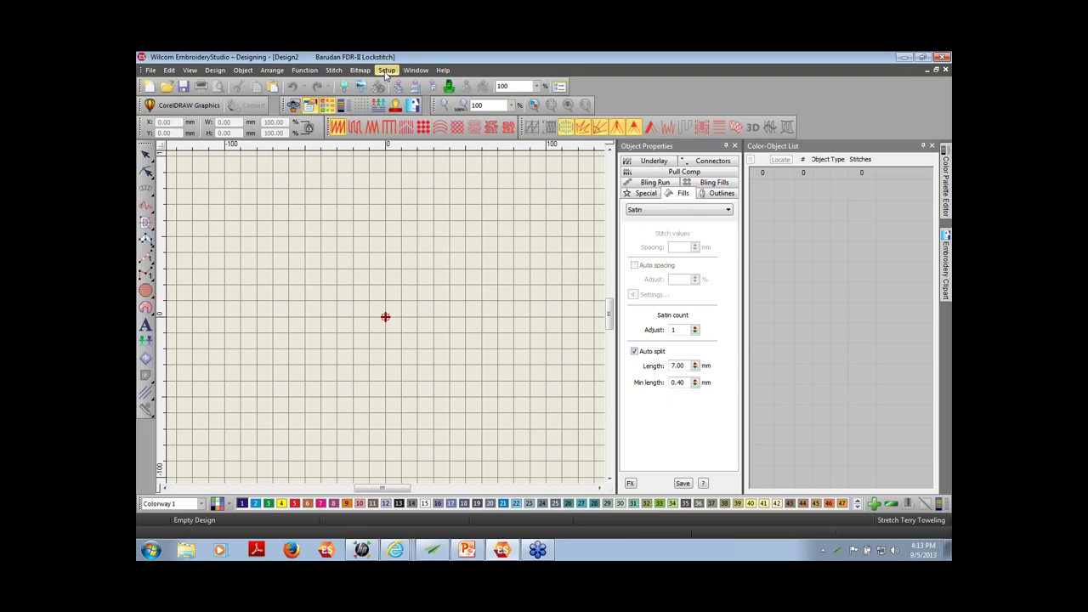
# Show the Function, Sequence, Sequin, Shaping, Schiffli, Mirror Merge, Chenille and Arrange toolbars
pyautogui.click(410, 73)
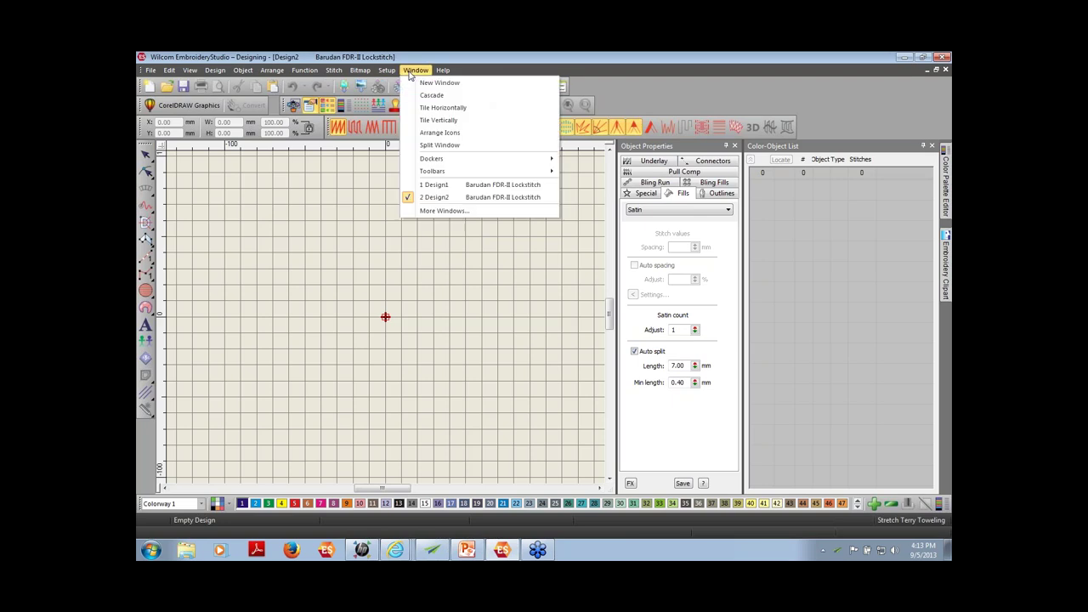
pyautogui.moveTo(439, 174)
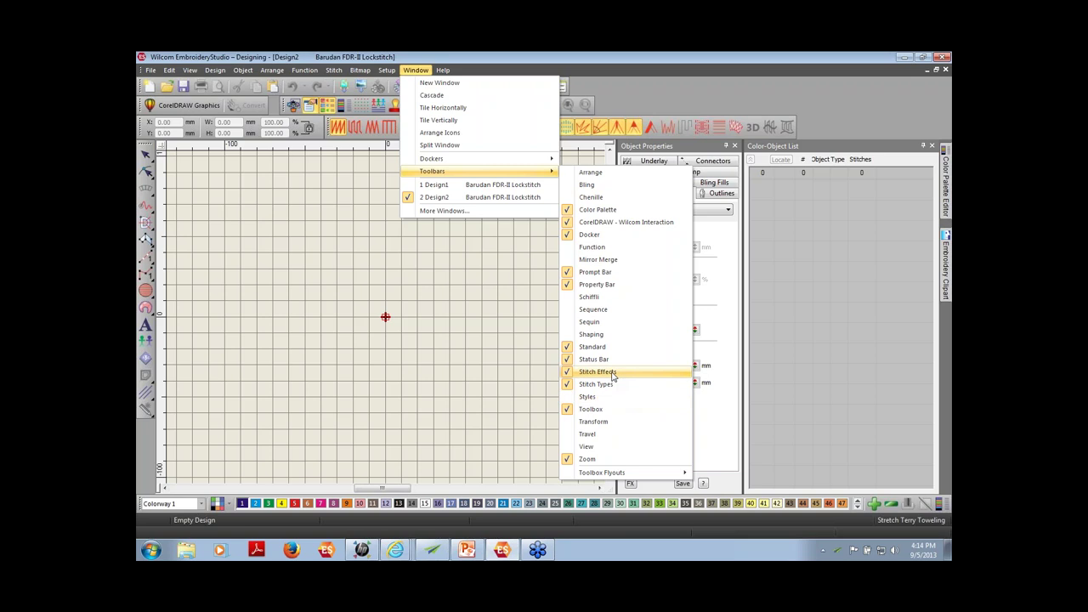
pyautogui.click(583, 248)
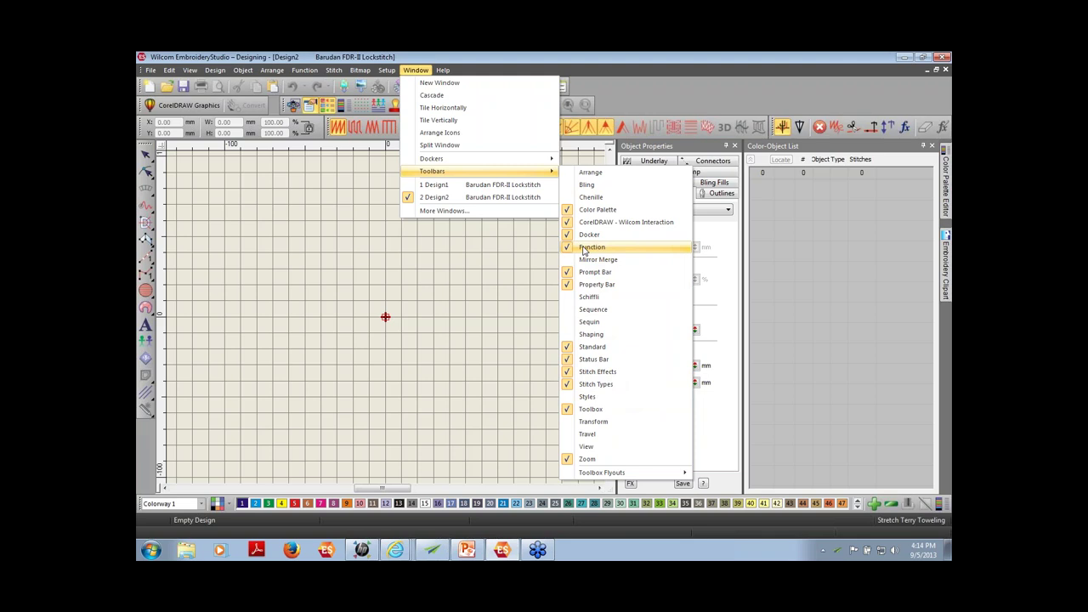
pyautogui.click(584, 311)
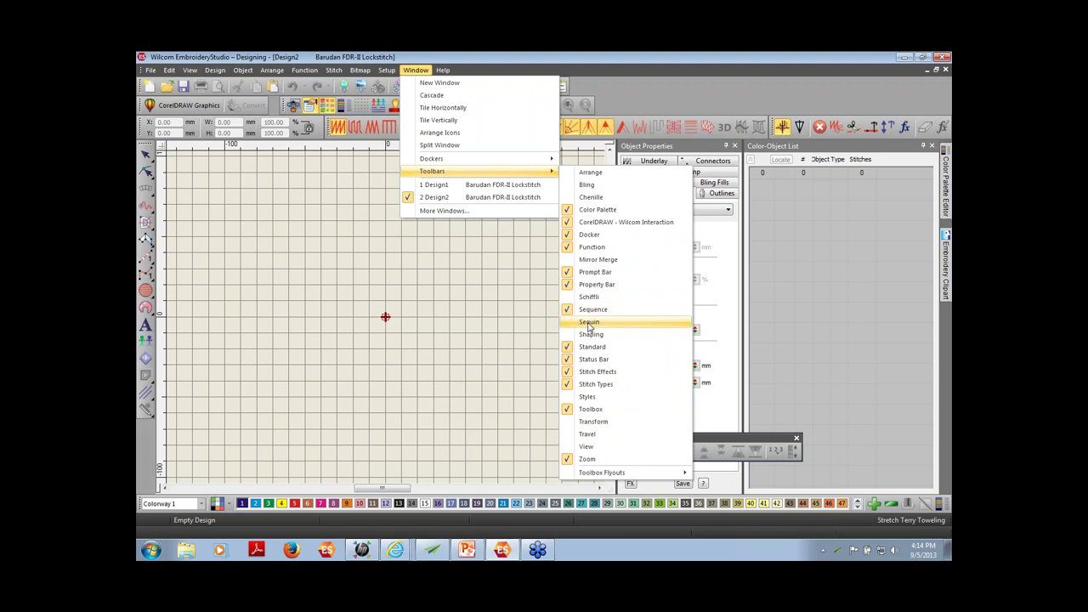
pyautogui.click(589, 325)
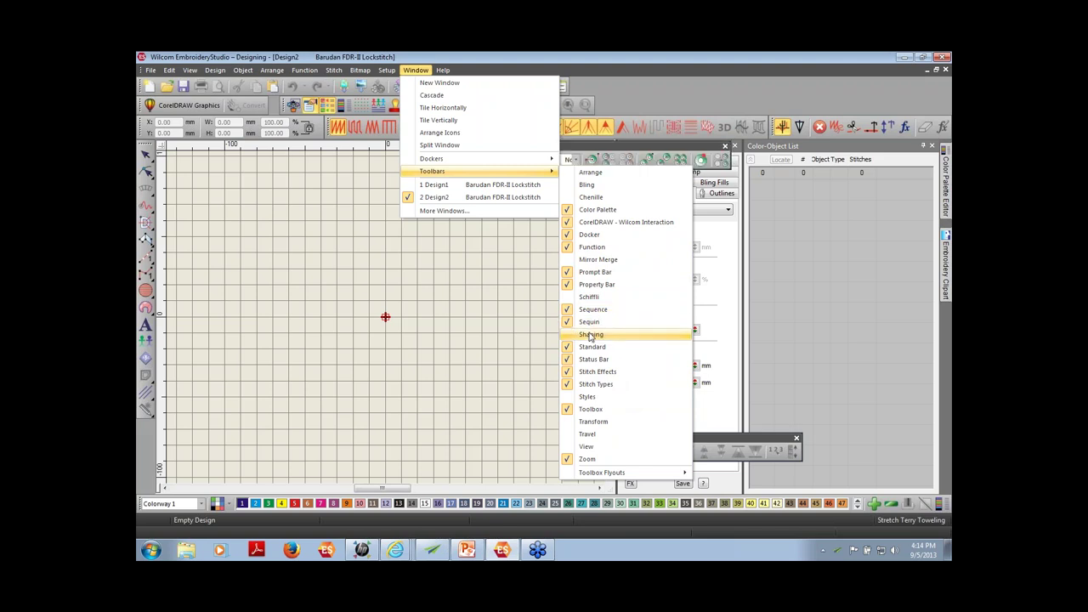
pyautogui.click(591, 336)
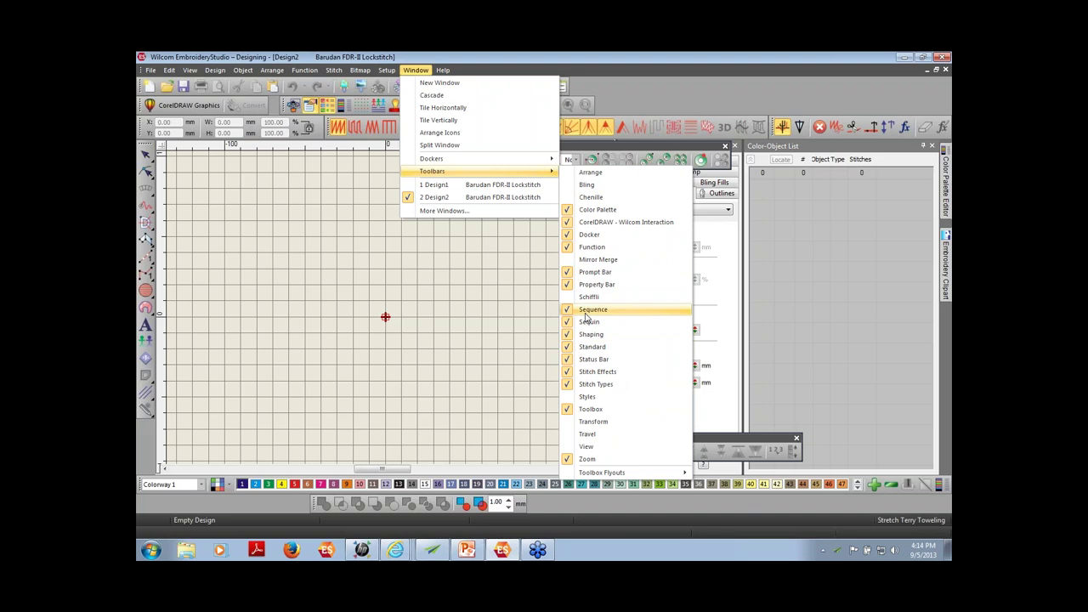
pyautogui.click(589, 296)
pyautogui.click(592, 260)
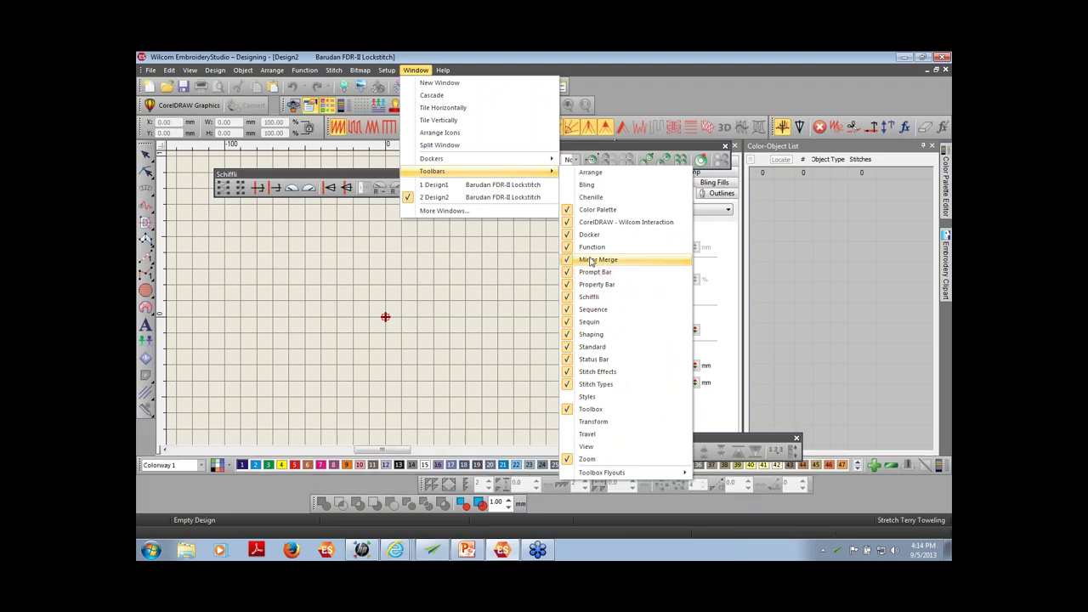
pyautogui.click(589, 199)
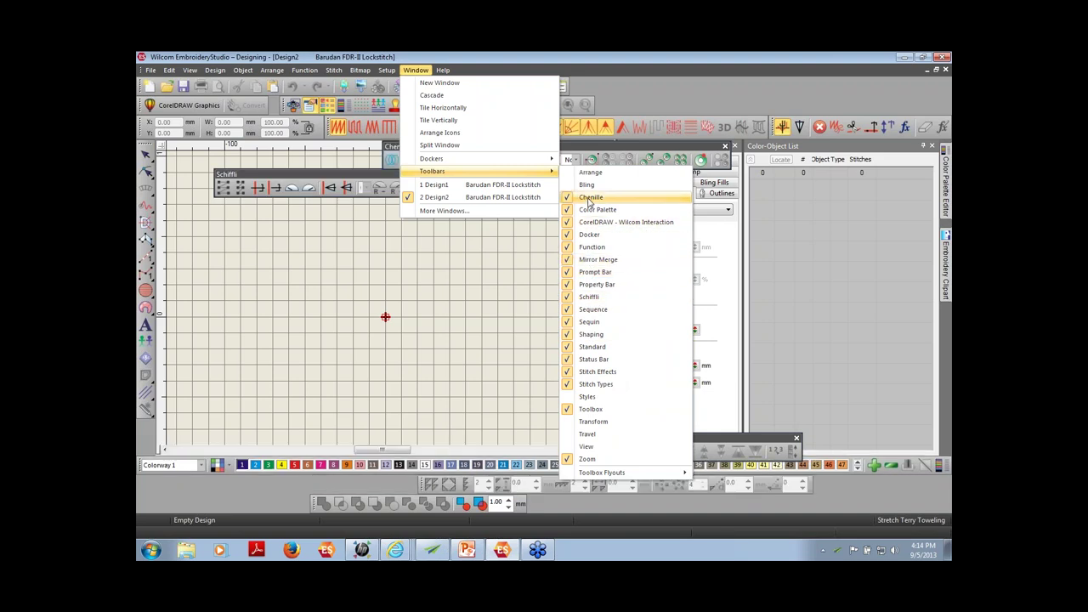
pyautogui.click(585, 174)
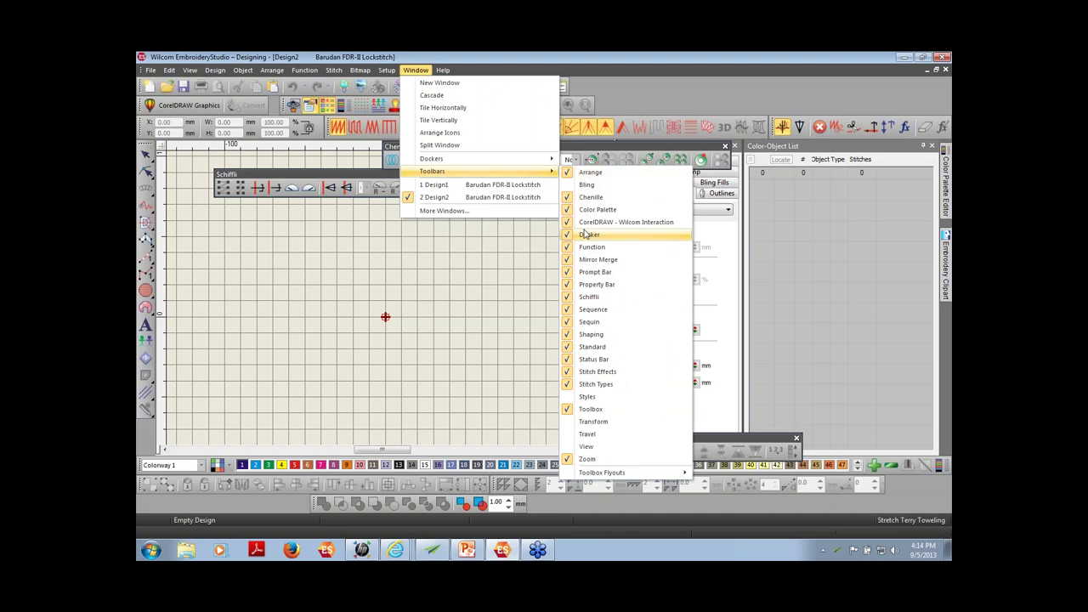
pyautogui.click(503, 333)
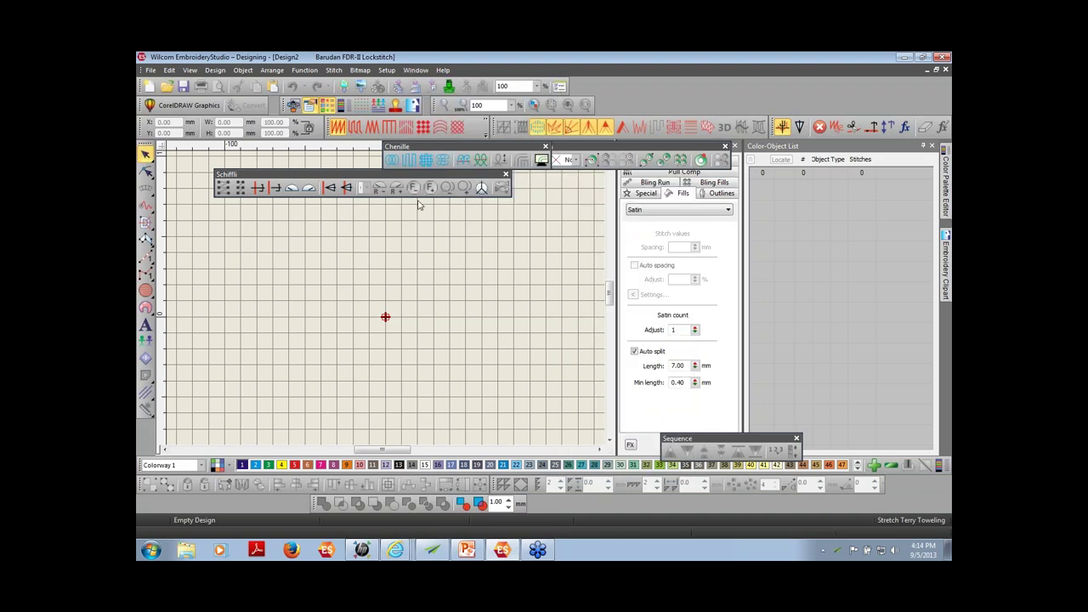
# Close the floating Schiffli, Chenille and Sequence toolbars, and dock the Sequin toolbar in the first row after the Standard toolbar
pyautogui.click(505, 174)
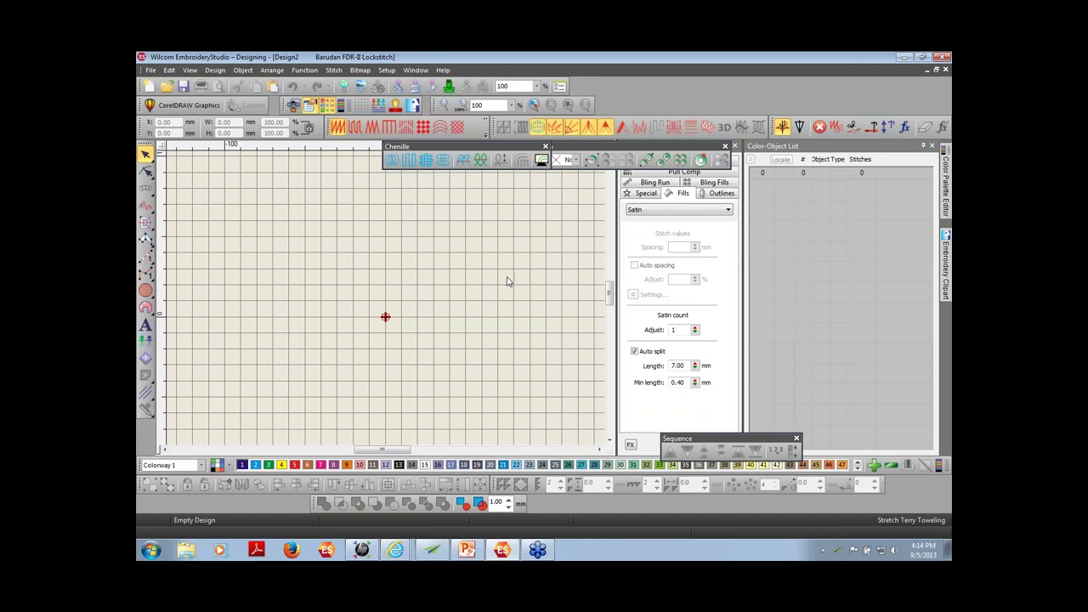
pyautogui.click(546, 147)
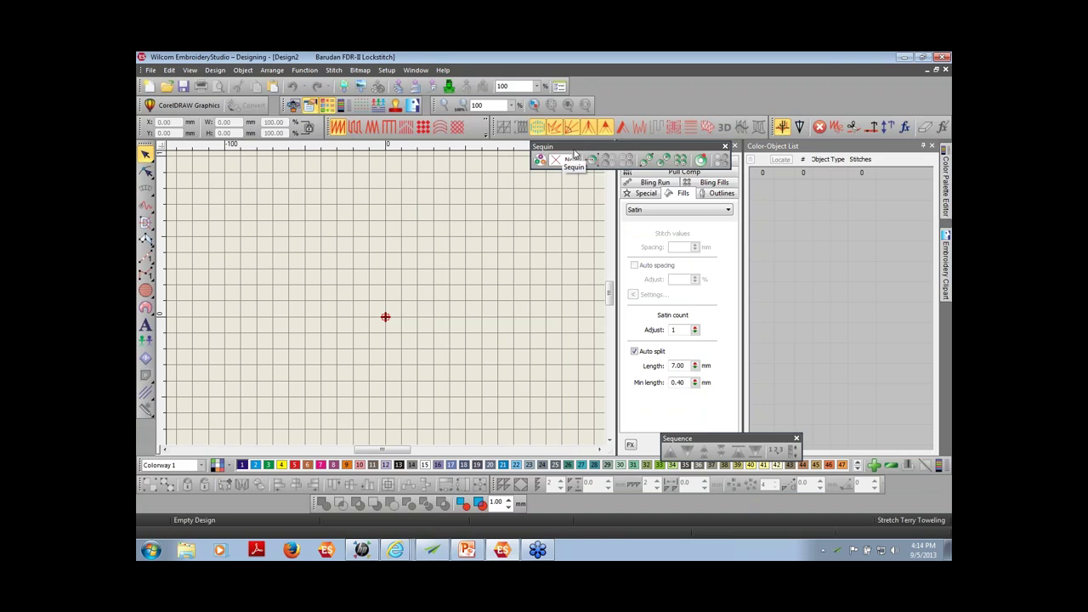
pyautogui.moveTo(575, 152); pyautogui.dragTo(635, 86)
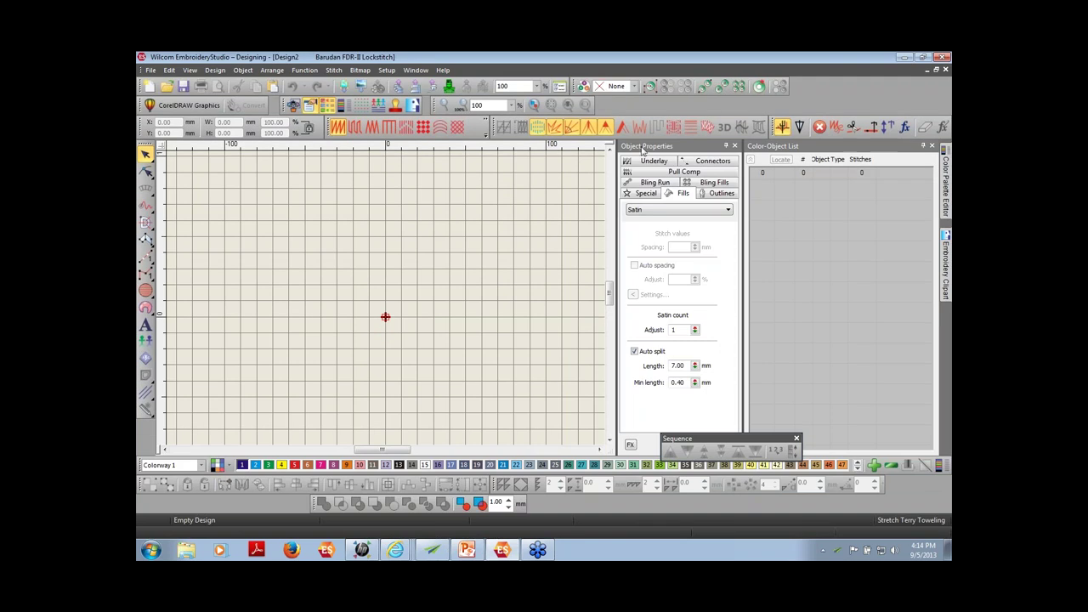
pyautogui.click(796, 440)
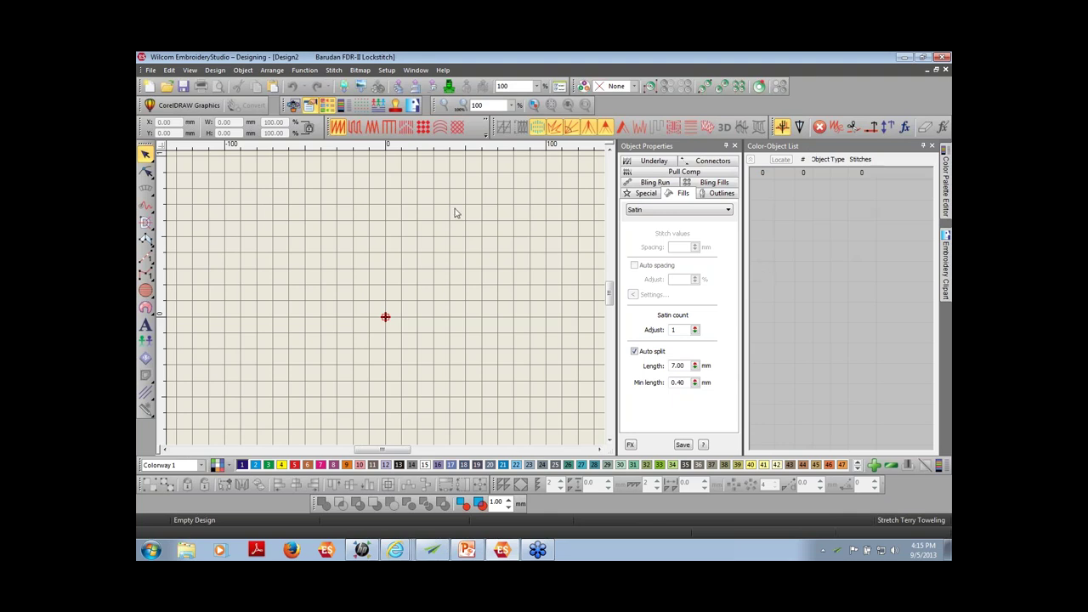
# Set the Object Properties and Color-Object List dockers to auto-hide, and slide the collapsed Color-Object List out
pyautogui.click(725, 146)
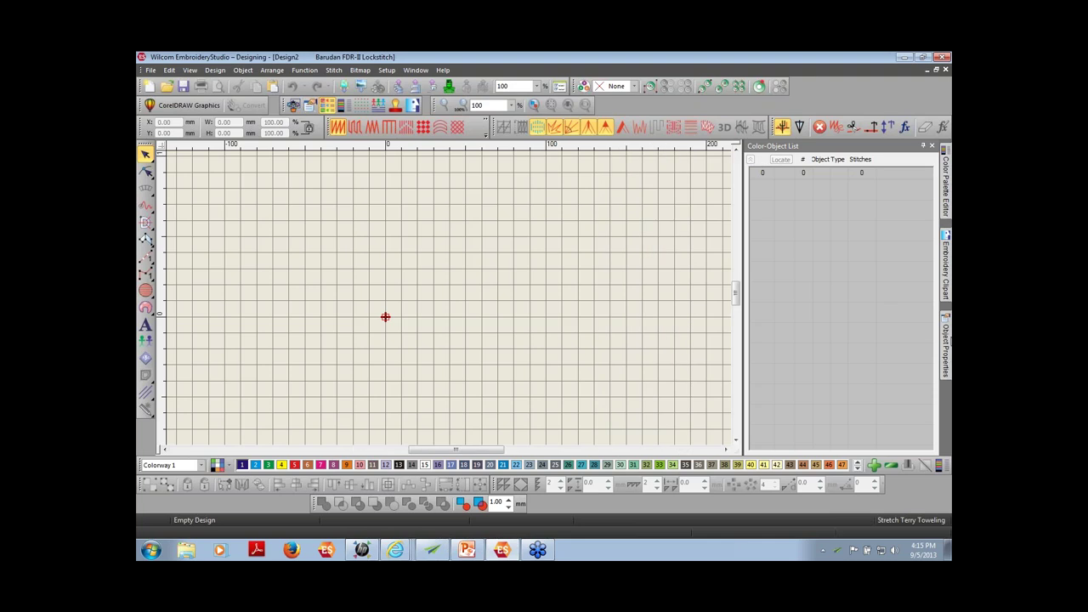
pyautogui.click(923, 148)
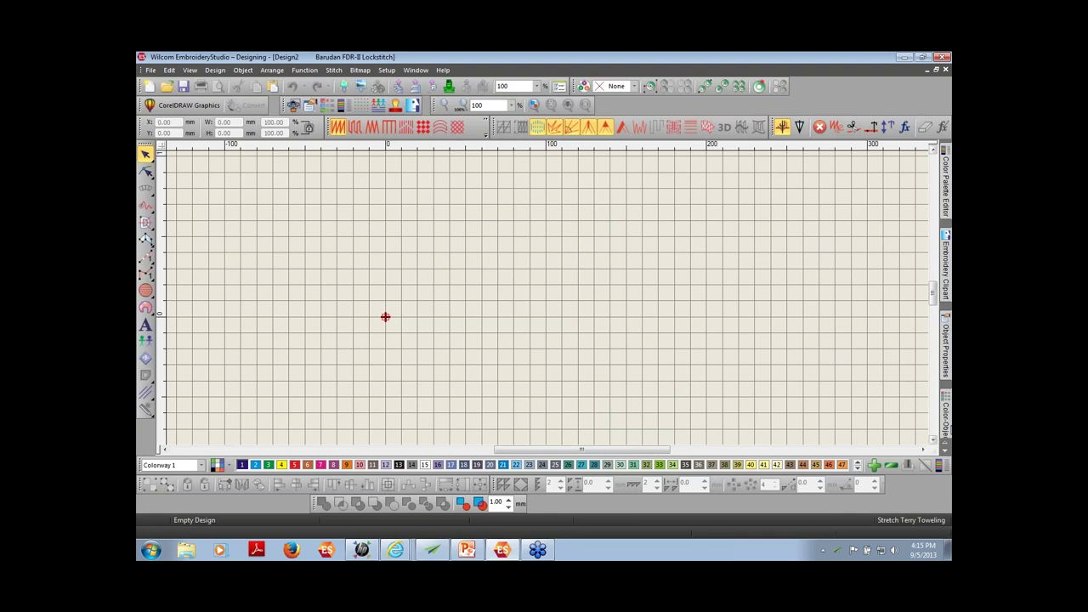
pyautogui.click(947, 424)
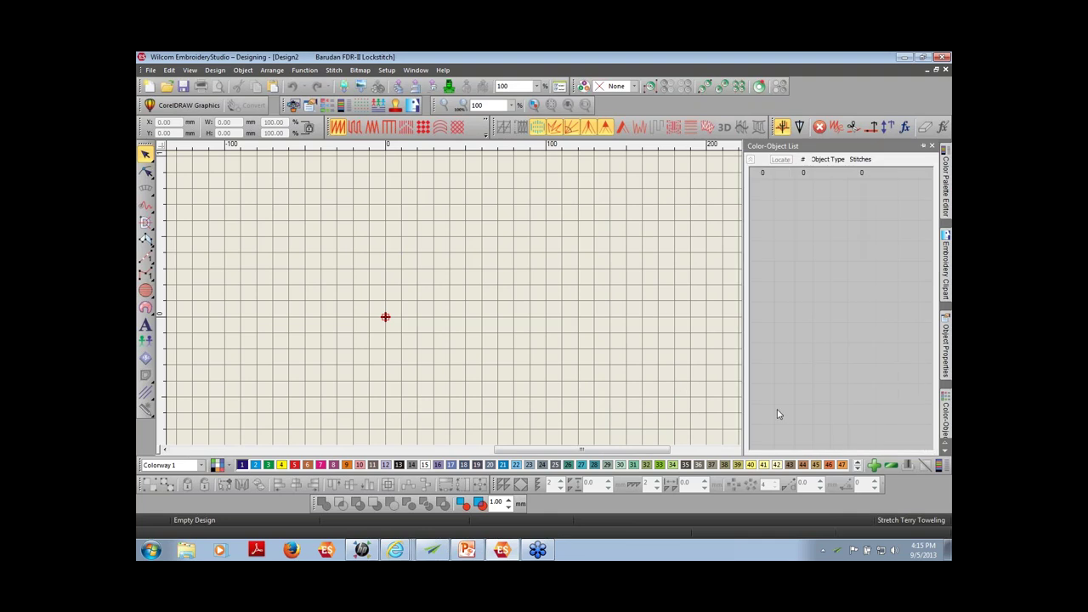
# Slide out the auto-hidden Object Properties docker and the Embroidery Clipart docker to view them
pyautogui.click(947, 356)
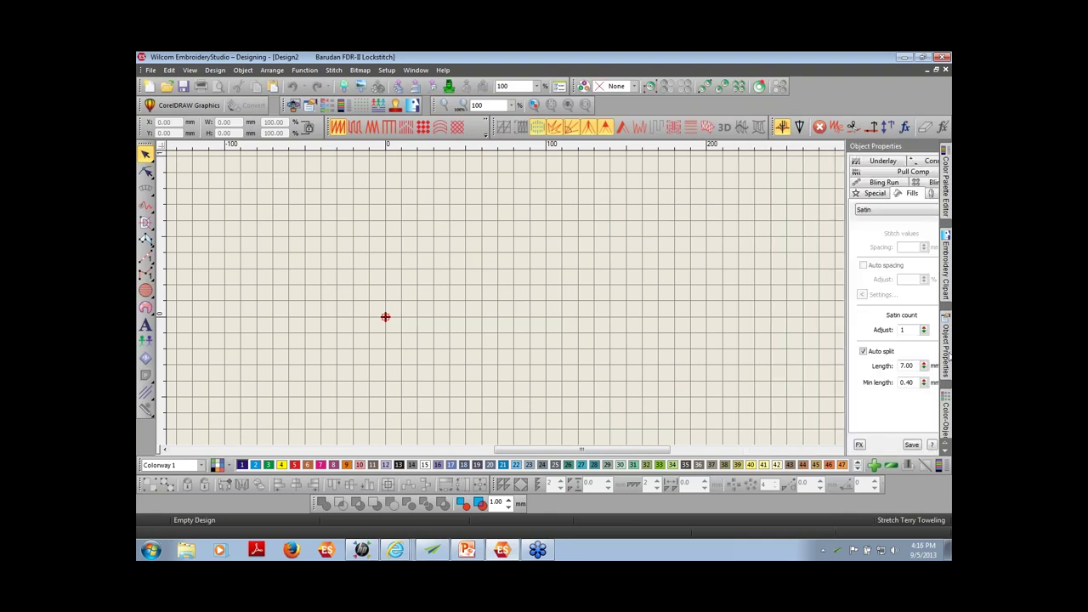
pyautogui.click(944, 284)
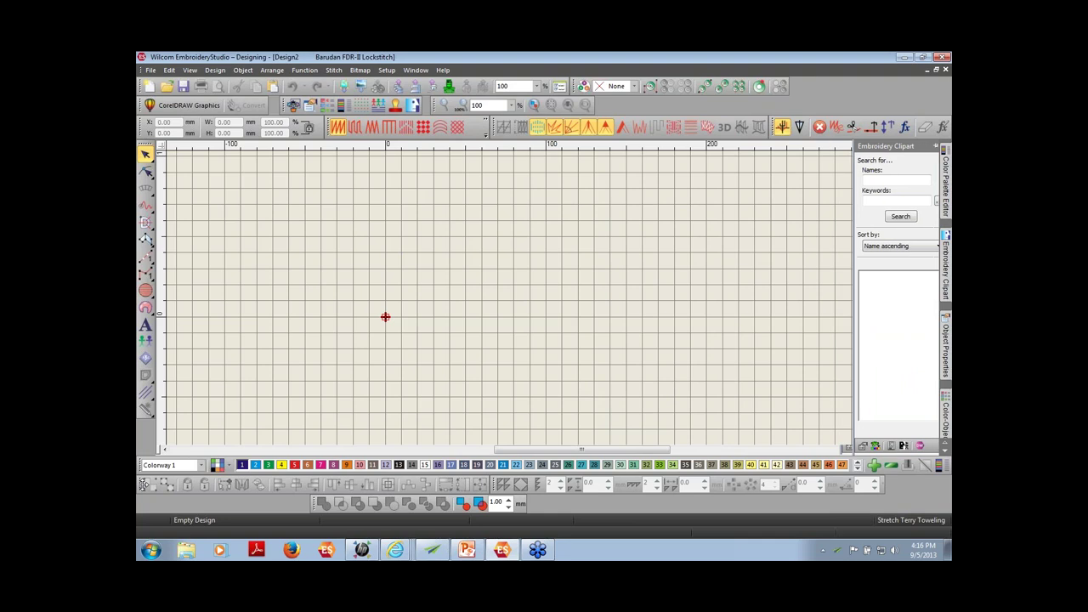
# Undock and close the Arrange, Mirror Merge and Shaping toolbars
pyautogui.moveTo(146, 489); pyautogui.dragTo(211, 408)
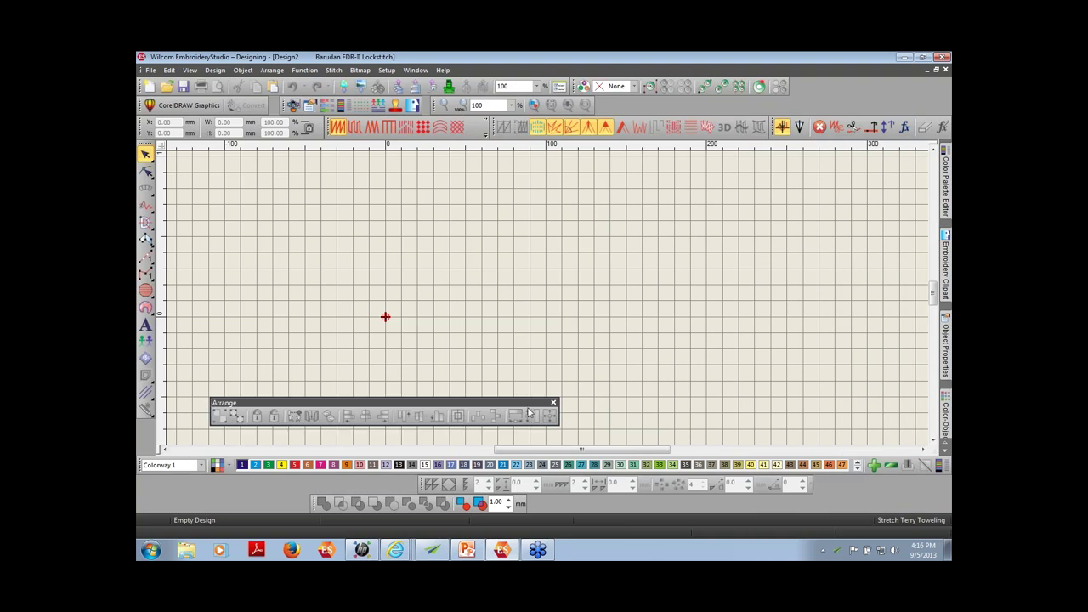
pyautogui.click(553, 403)
pyautogui.moveTo(420, 481); pyautogui.dragTo(432, 408)
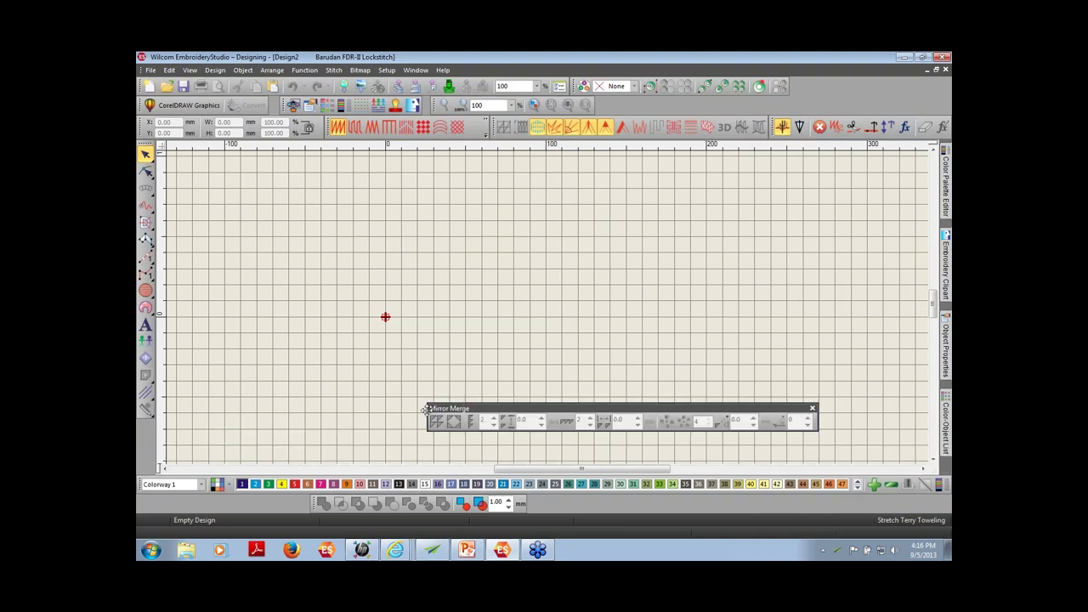
pyautogui.click(811, 407)
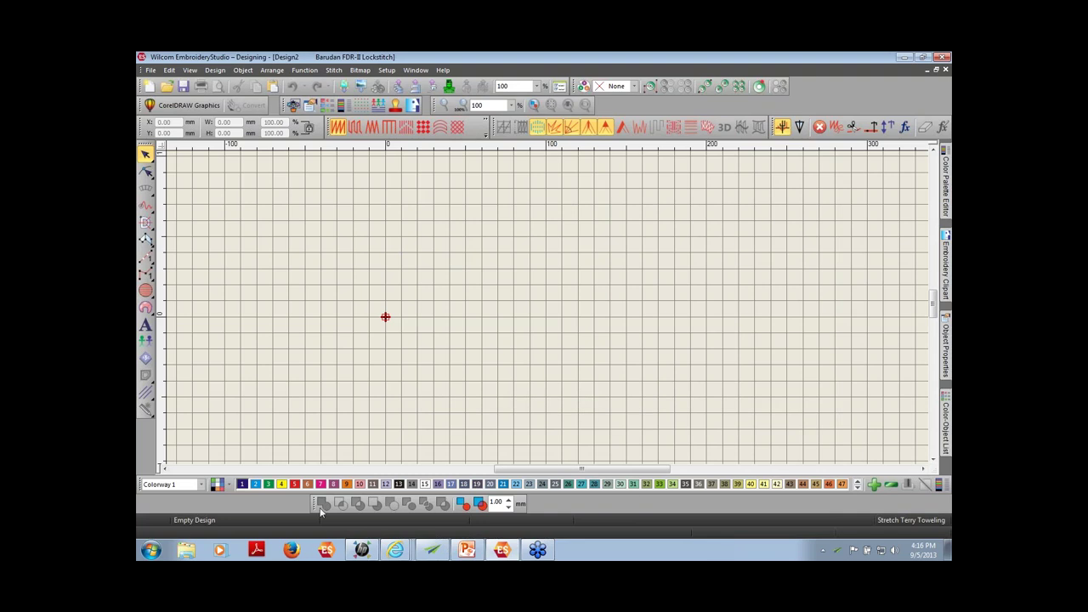
pyautogui.moveTo(313, 503); pyautogui.dragTo(349, 429)
pyautogui.click(553, 428)
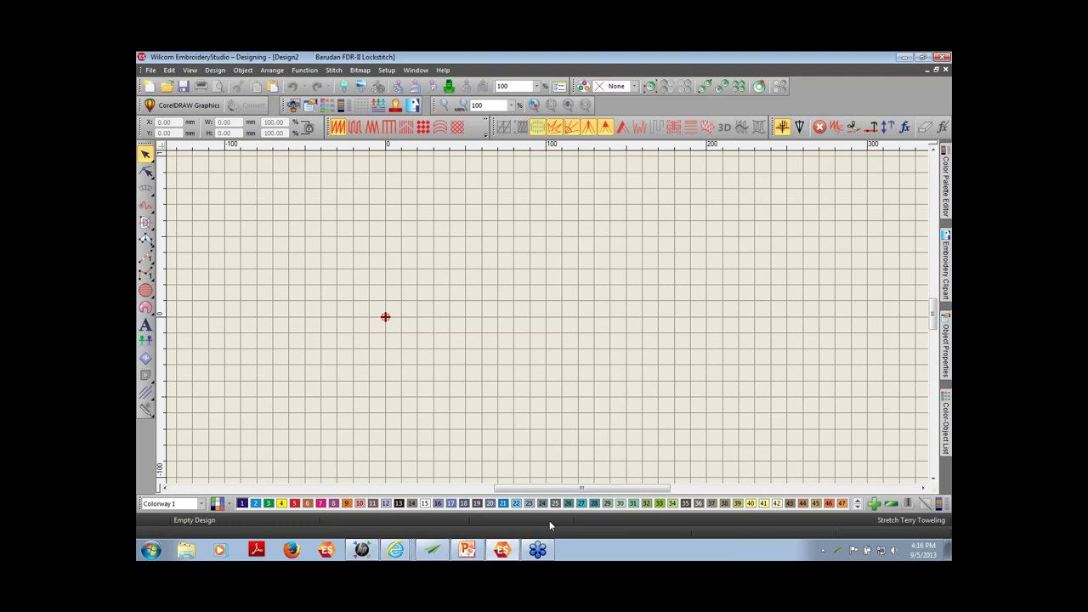
# View the remaining palette colors 48 to 56, and return to the first row of colors
pyautogui.click(858, 507)
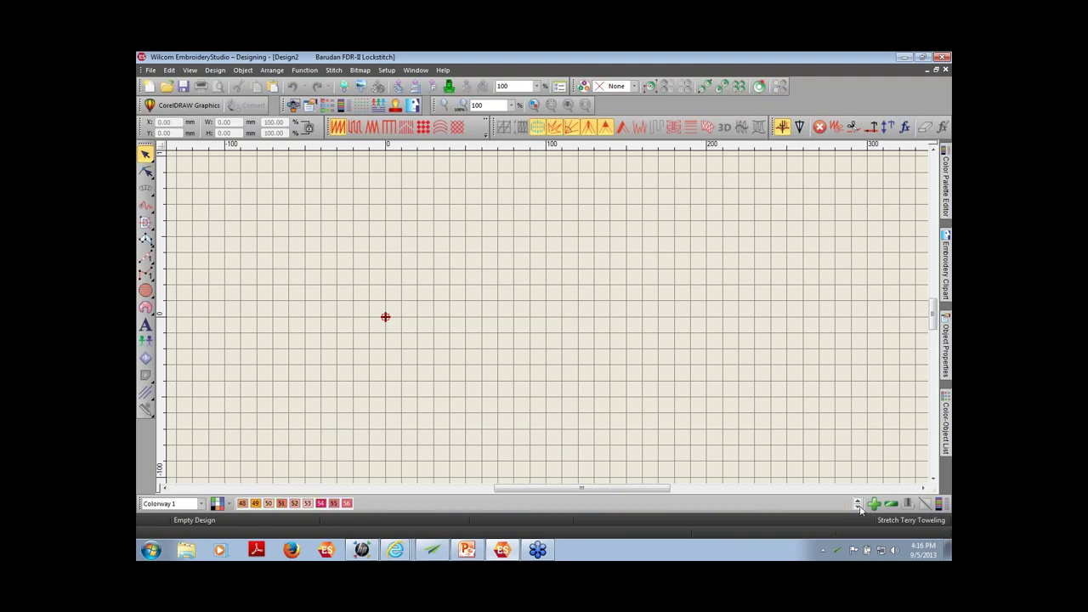
pyautogui.click(859, 501)
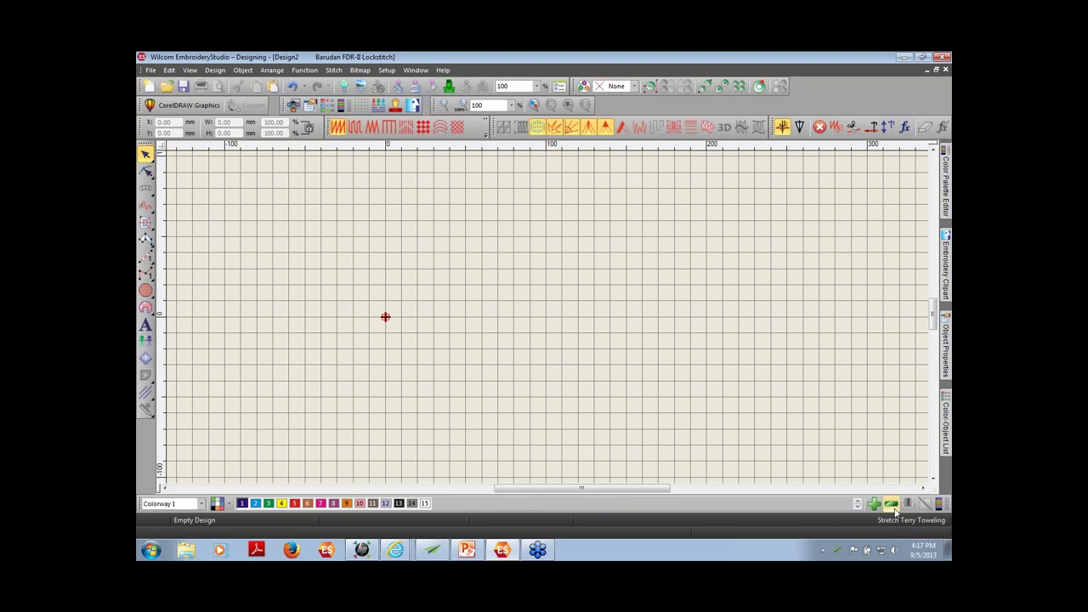
# Remove the last five colors, 11 to 15, from the color palette
pyautogui.click(890, 505)
pyautogui.click(890, 505)
pyautogui.click(890, 505)
pyautogui.click(889, 505)
pyautogui.click(890, 504)
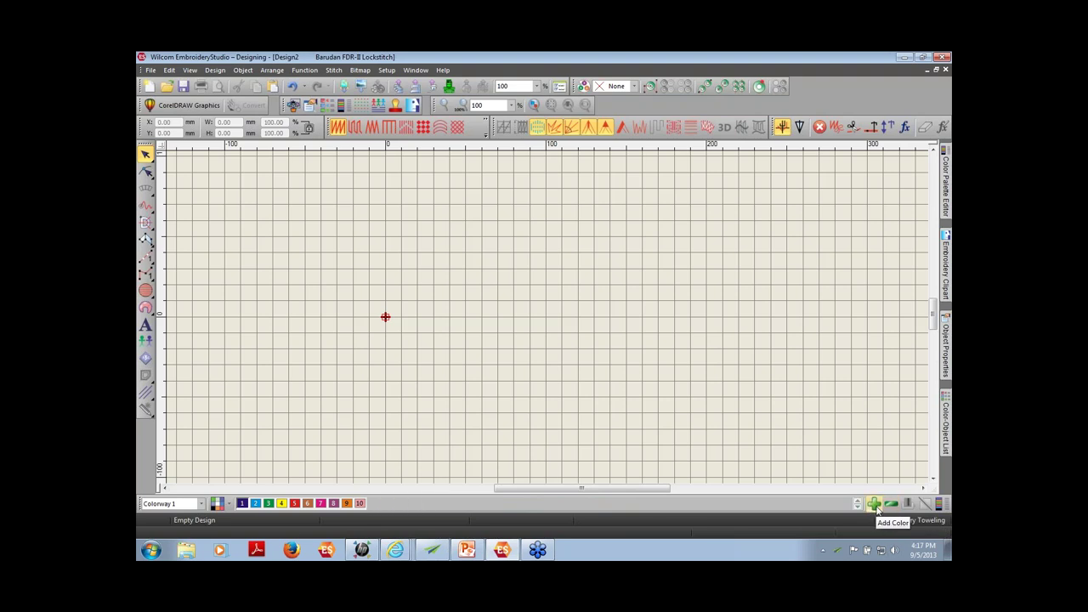
# Add five colors to the palette to extend it from color 10 to color 15
pyautogui.click(877, 505)
pyautogui.click(876, 506)
pyautogui.click(876, 505)
pyautogui.click(877, 506)
pyautogui.click(876, 505)
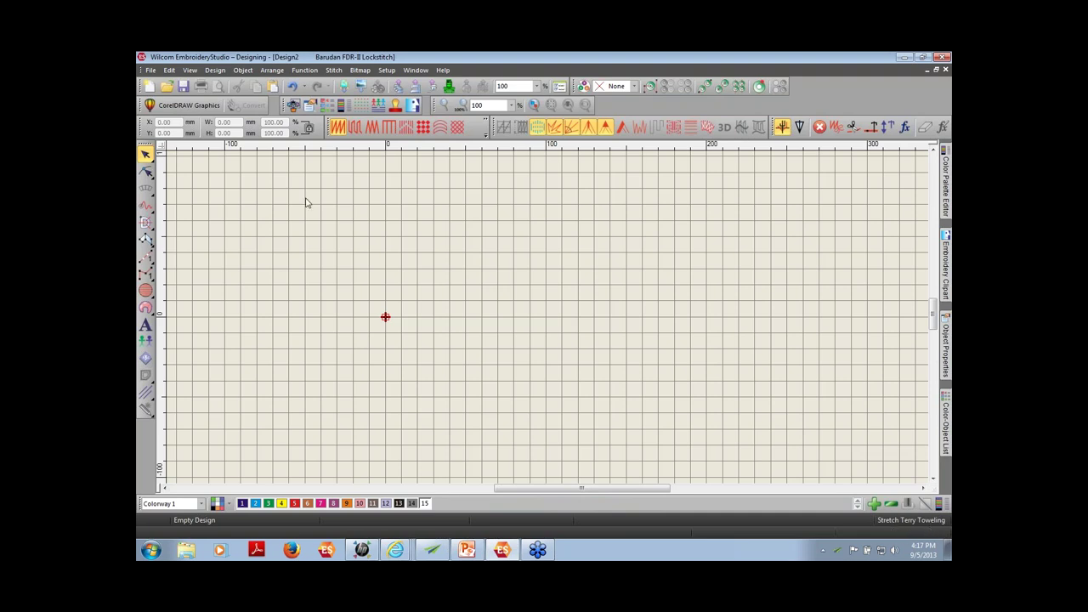
# Create a new design from the NORMAL template with auto fabric turned off and the Barudan FDR-II Lockstitch machine format
pyautogui.click(151, 71)
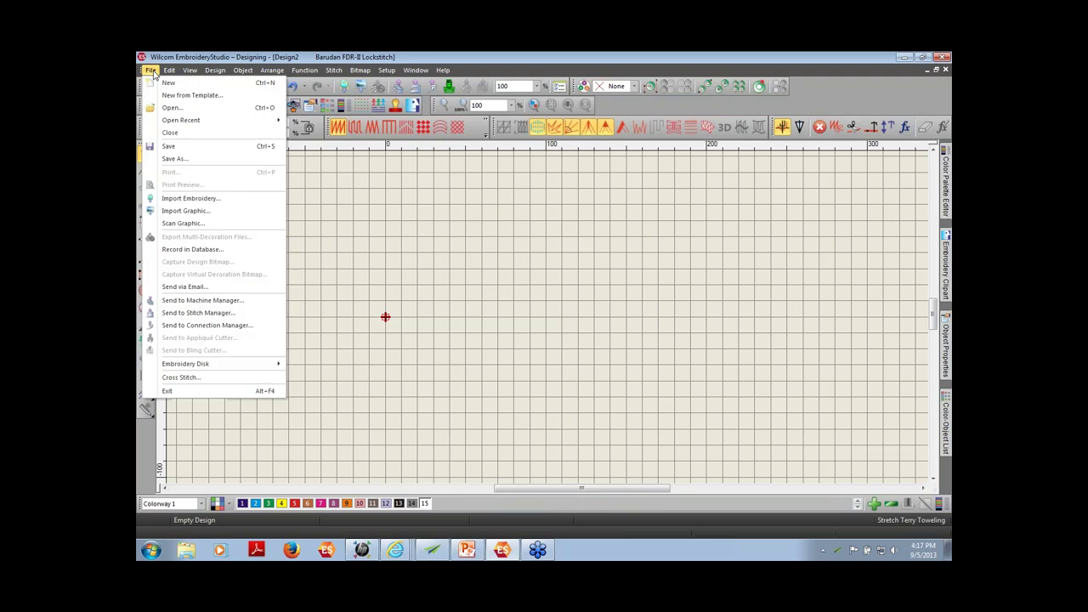
pyautogui.click(158, 96)
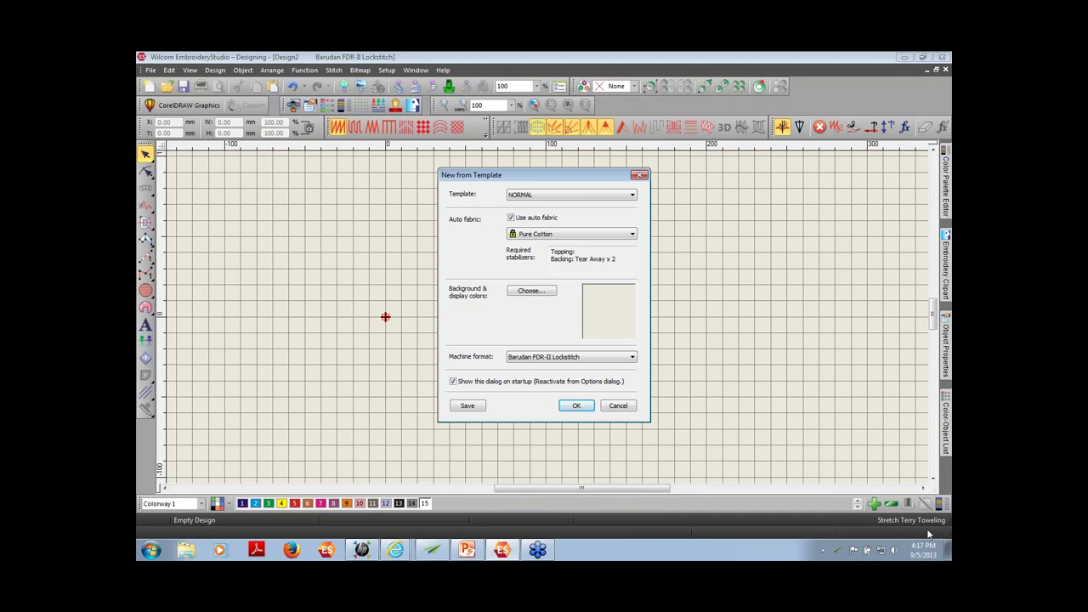
pyautogui.click(511, 218)
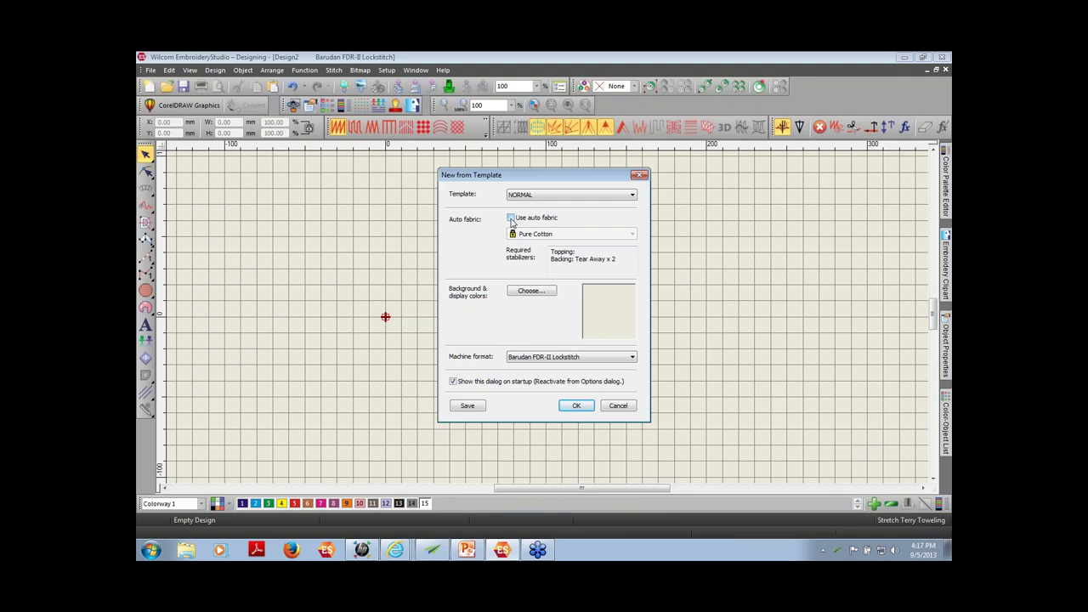
pyautogui.click(576, 406)
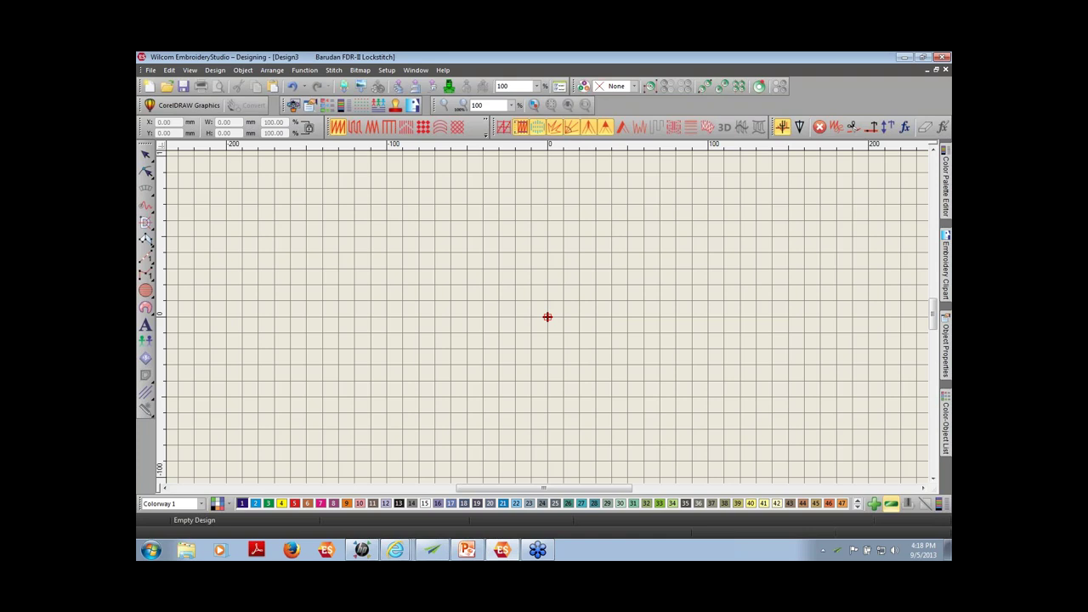
# Remove the surplus colors from the new design's palette so that only colors 1 to 15 remain
pyautogui.doubleClick(891, 503)
pyautogui.doubleClick(891, 504)
pyautogui.tripleClick(891, 503)
pyautogui.doubleClick(891, 503)
pyautogui.tripleClick(891, 504)
pyautogui.click(890, 503)
pyautogui.tripleClick(891, 503)
pyautogui.doubleClick(891, 503)
pyautogui.tripleClick(891, 503)
pyautogui.doubleClick(890, 503)
pyautogui.tripleClick(890, 503)
pyautogui.doubleClick(891, 503)
pyautogui.doubleClick(891, 503)
pyautogui.click(890, 504)
pyautogui.click(891, 503)
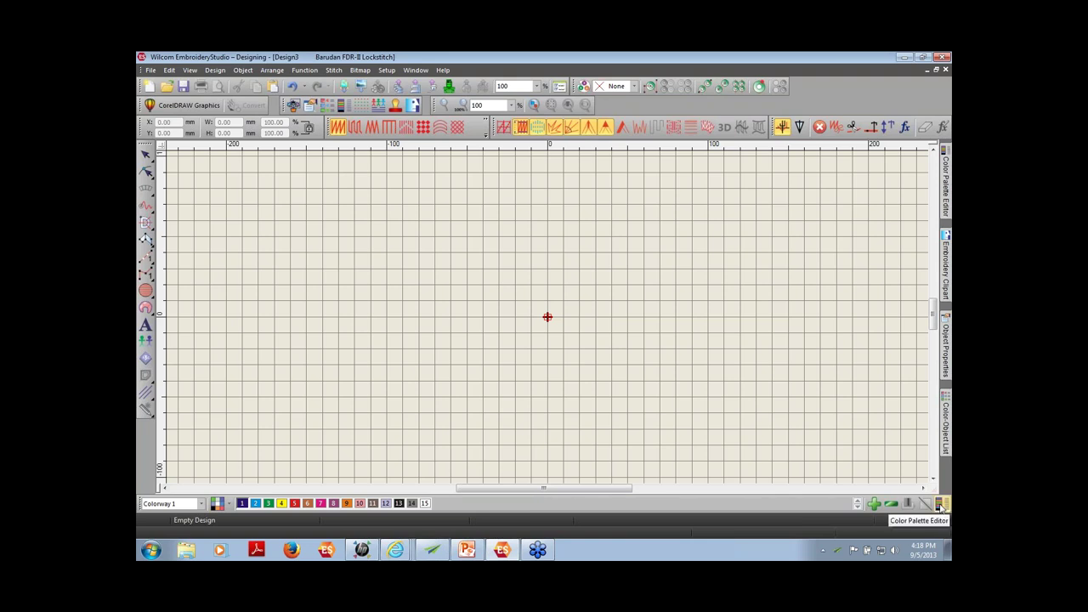
# In the Color Palette Editor, edit thread 1 of Colorway 1 to a black color with the description Black
pyautogui.click(940, 504)
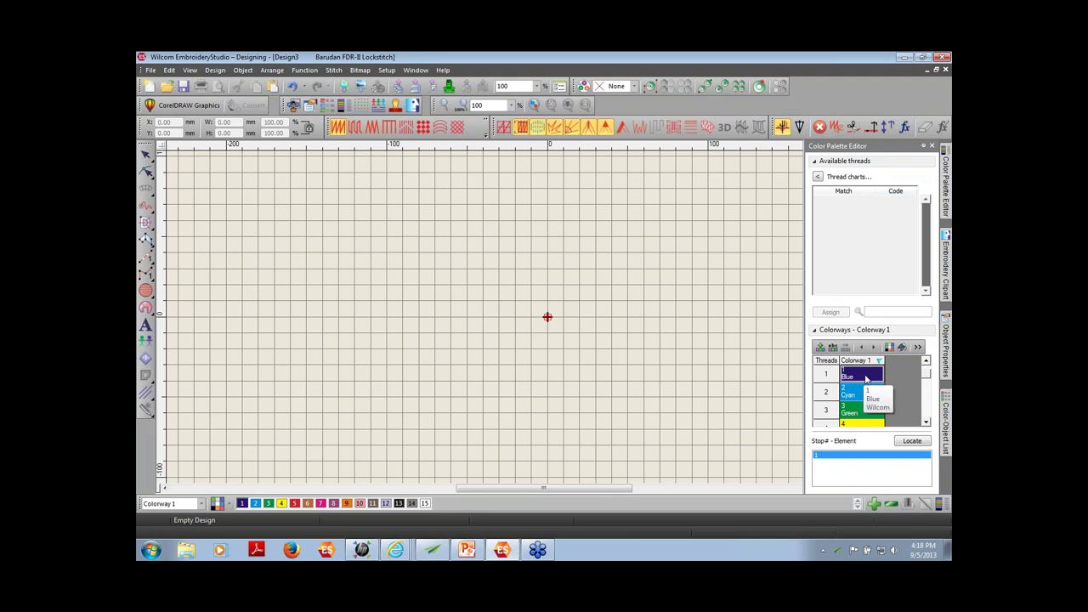
pyautogui.doubleClick(866, 379)
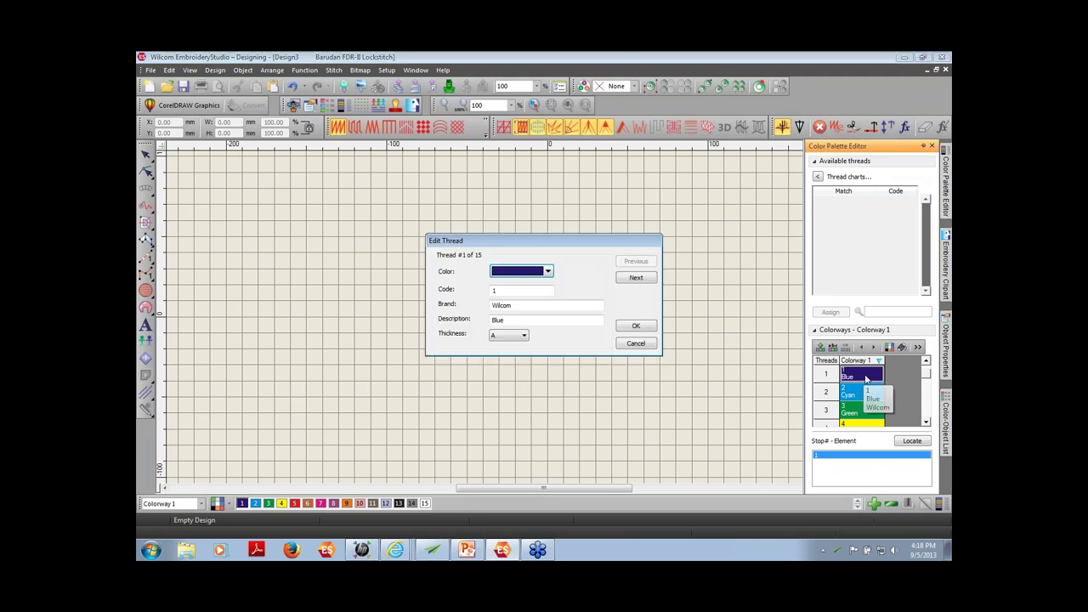
pyautogui.click(549, 272)
pyautogui.click(494, 284)
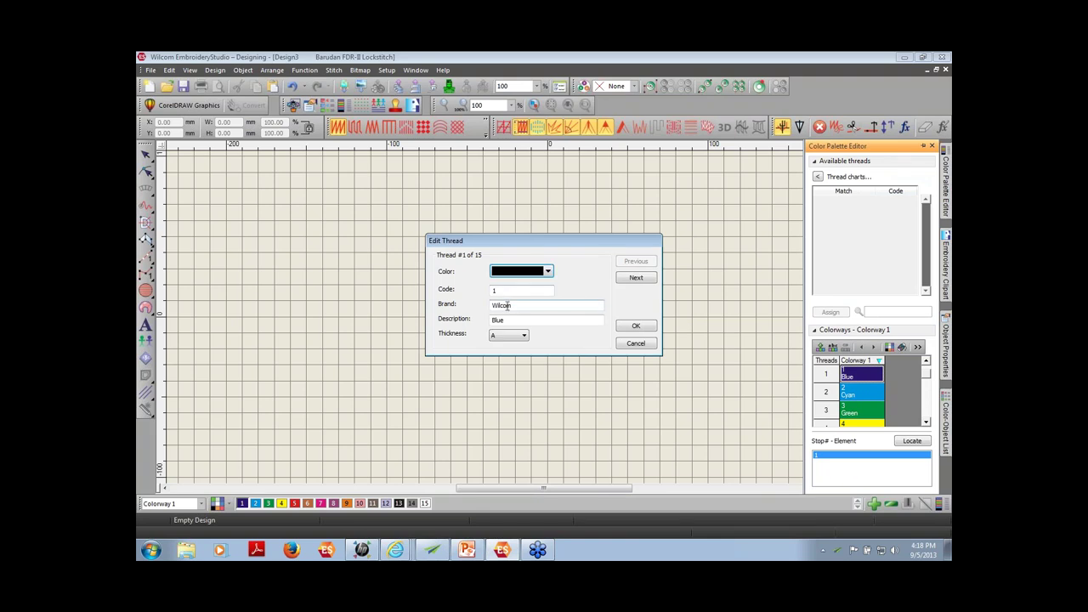
pyautogui.doubleClick(510, 319)
pyautogui.write('Black')
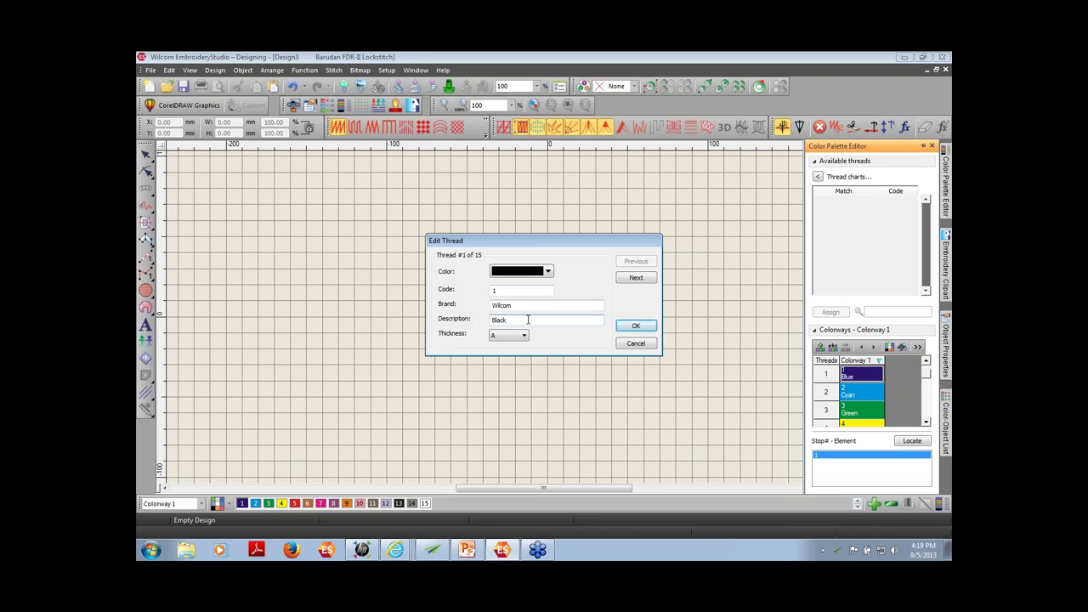
pyautogui.click(648, 277)
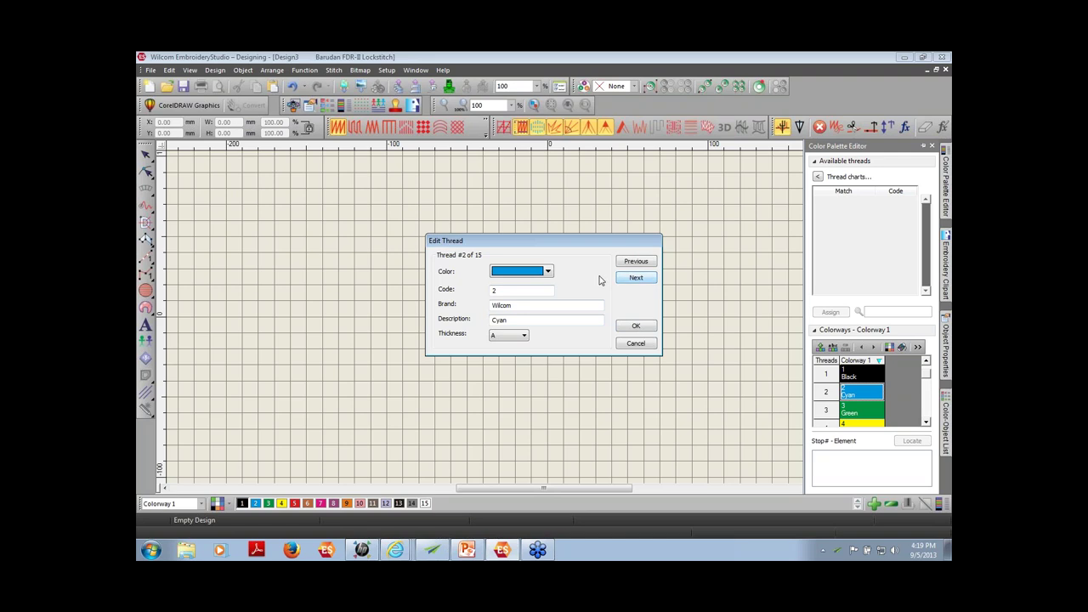
# Change the color of thread 2 to red and the color of thread 4 to orange, skipping thread 3
pyautogui.click(548, 271)
pyautogui.click(503, 308)
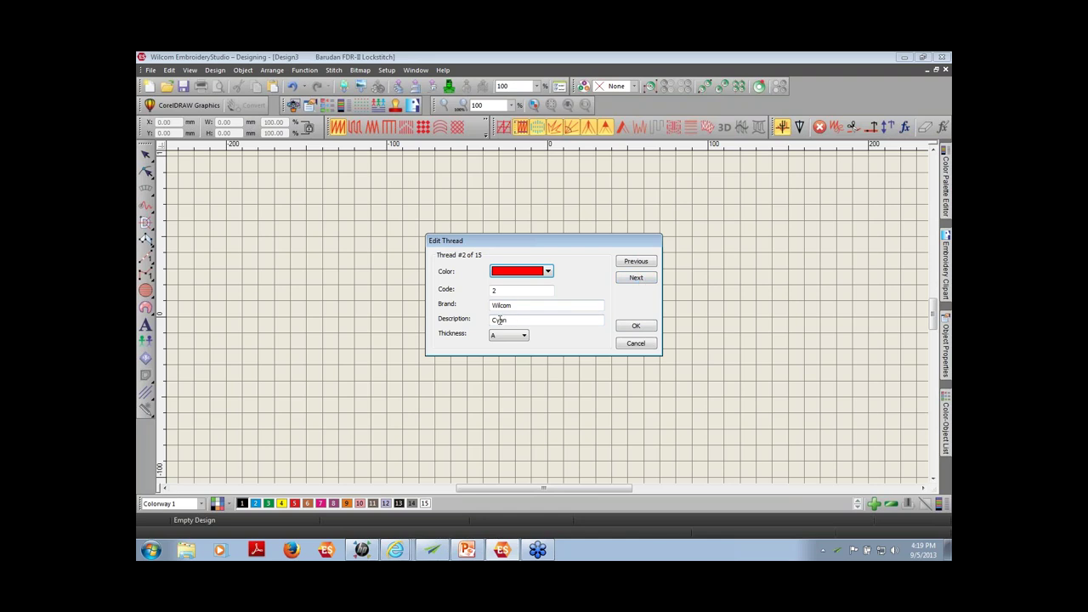
pyautogui.click(636, 278)
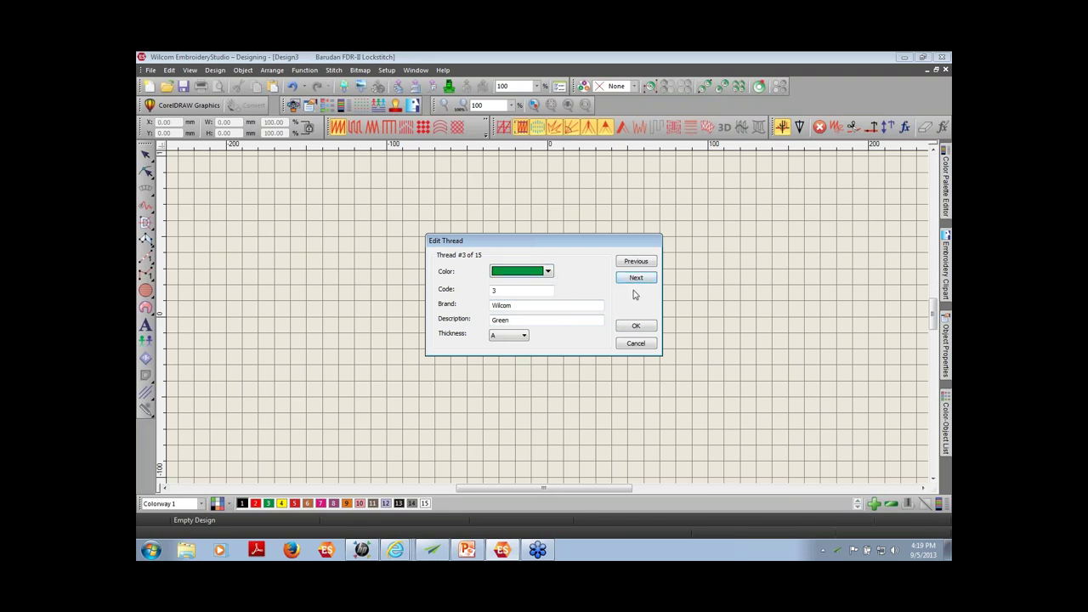
pyautogui.click(641, 282)
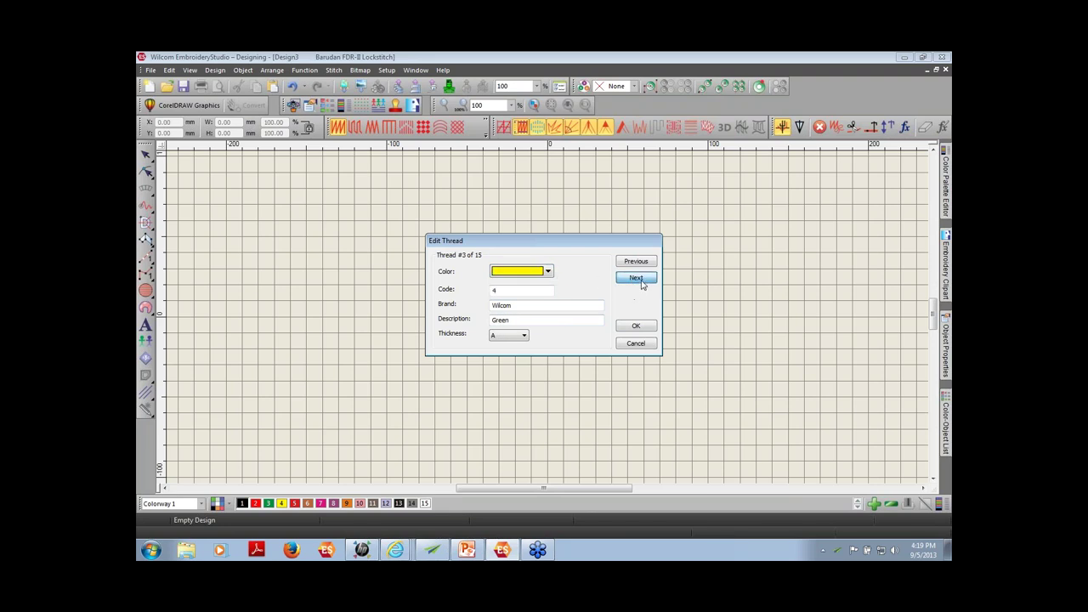
pyautogui.click(547, 272)
pyautogui.click(507, 299)
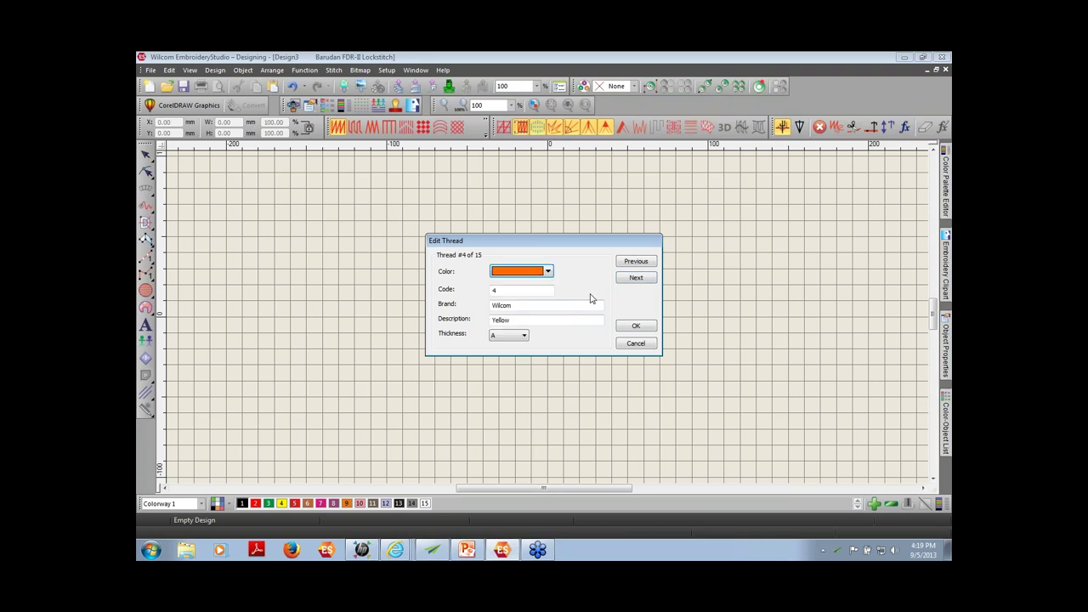
pyautogui.click(635, 282)
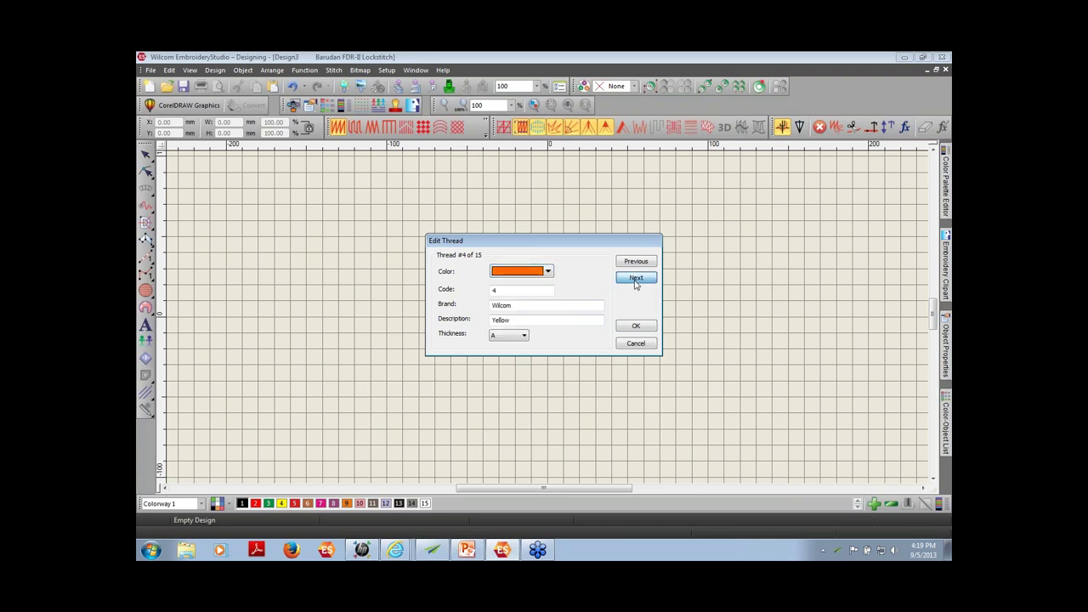
# Set thread 5 to a bright pink from the extended standard colors, and finish editing the threads
pyautogui.click(548, 272)
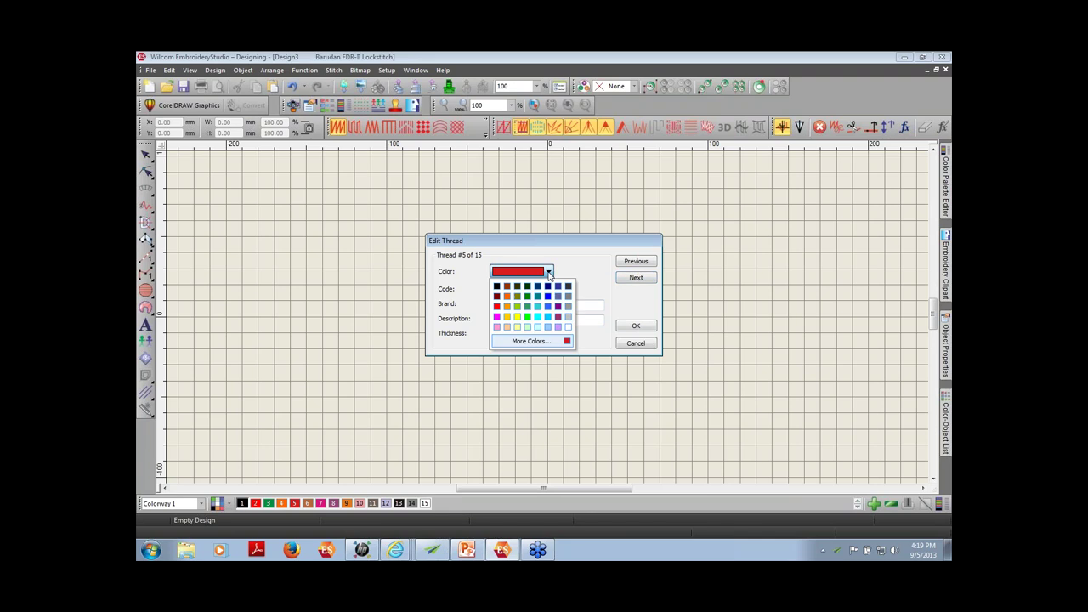
pyautogui.click(531, 341)
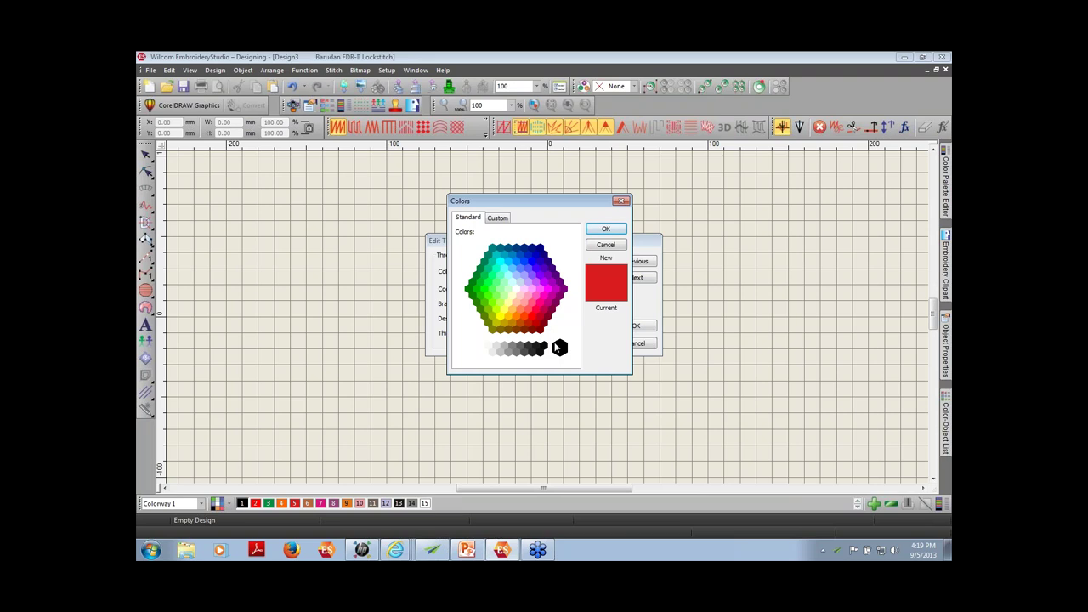
pyautogui.click(539, 289)
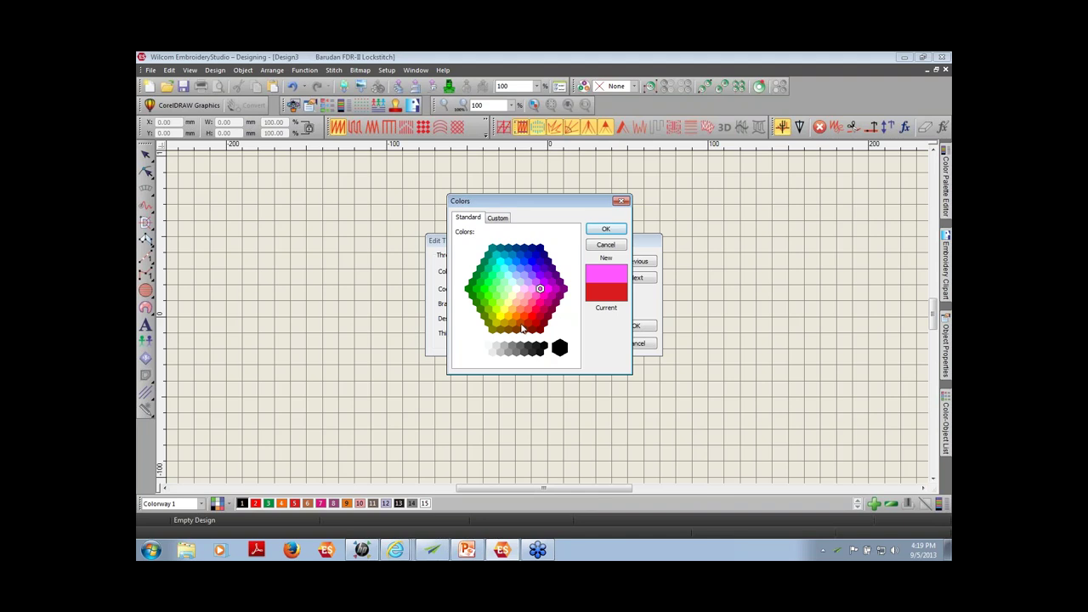
pyautogui.click(605, 229)
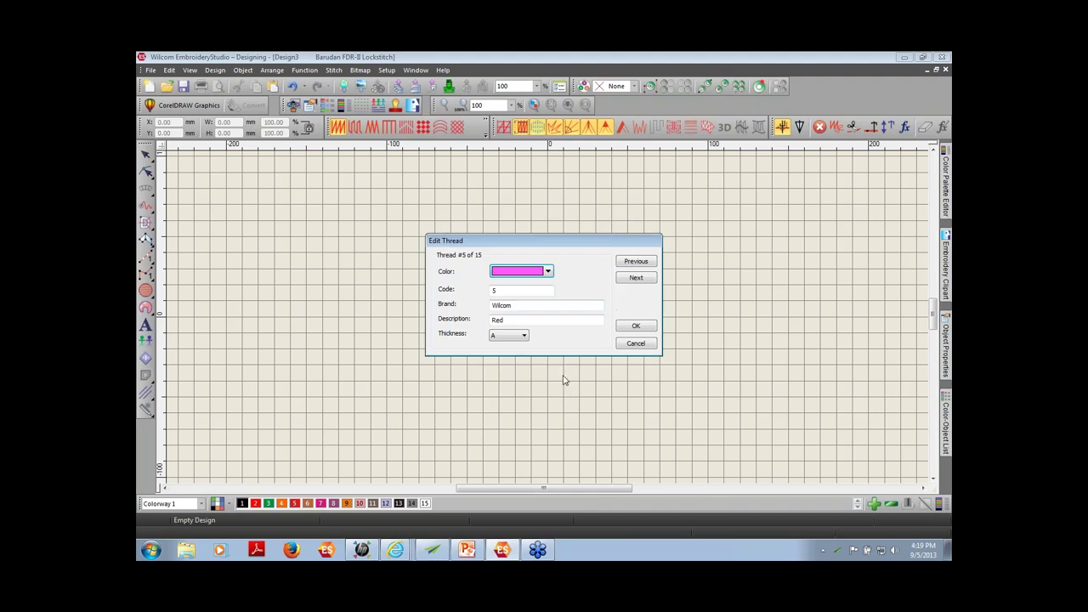
pyautogui.click(638, 281)
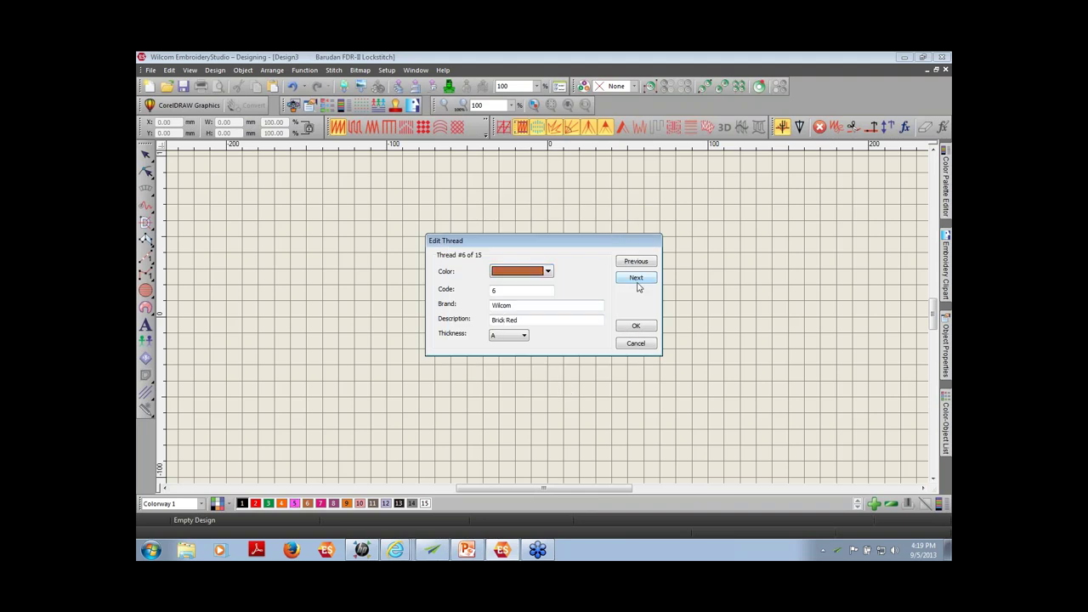
pyautogui.click(637, 327)
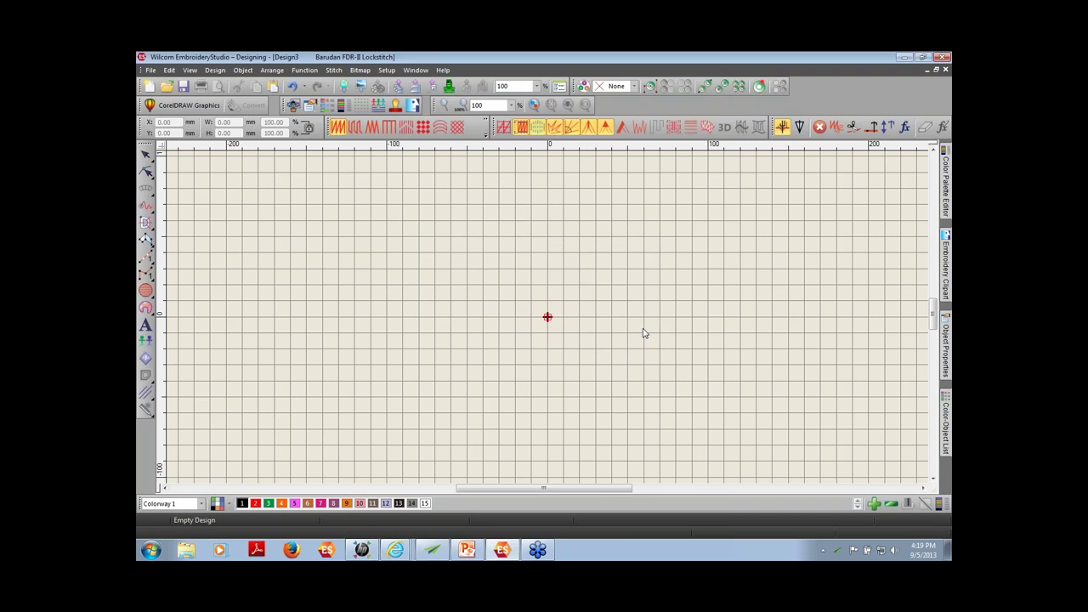
# Activate the Madeira PolyNeon 40 thread chart for the available threads in the Color Palette Editor
pyautogui.click(938, 504)
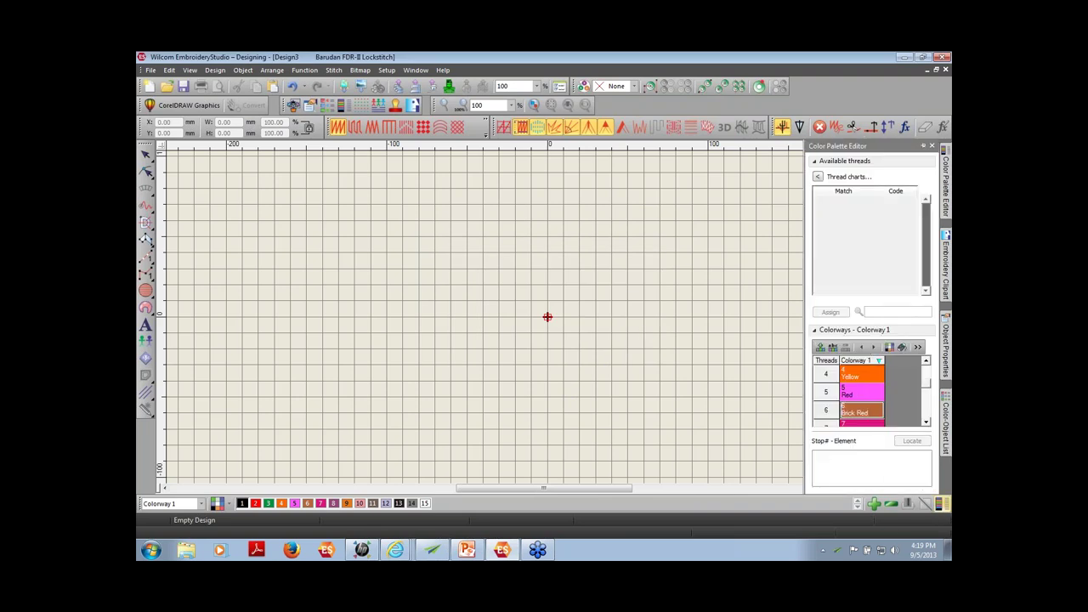
pyautogui.click(817, 176)
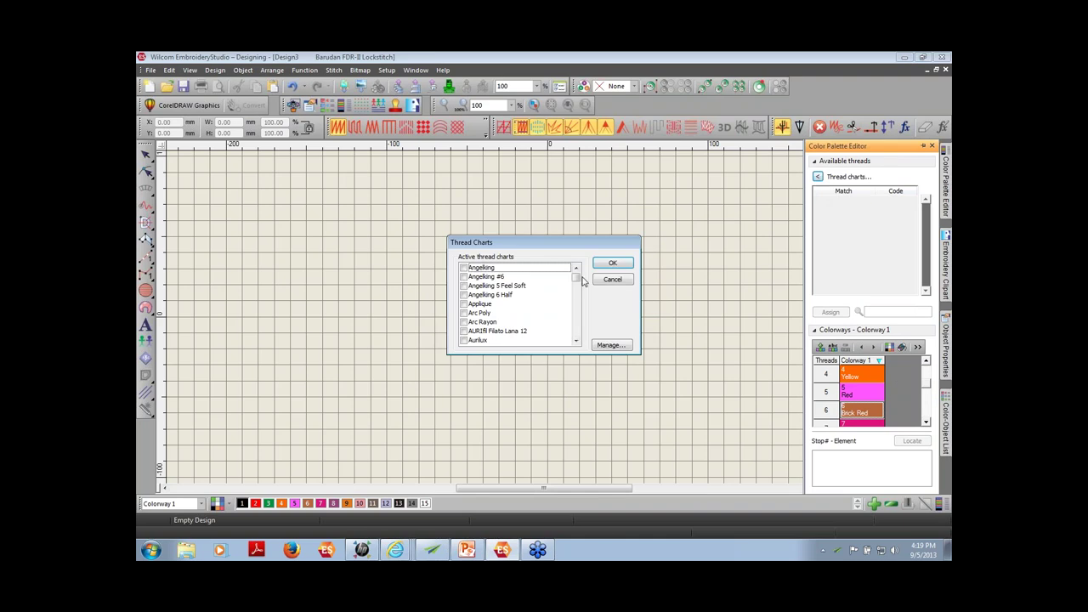
pyautogui.moveTo(576, 277); pyautogui.dragTo(575, 313)
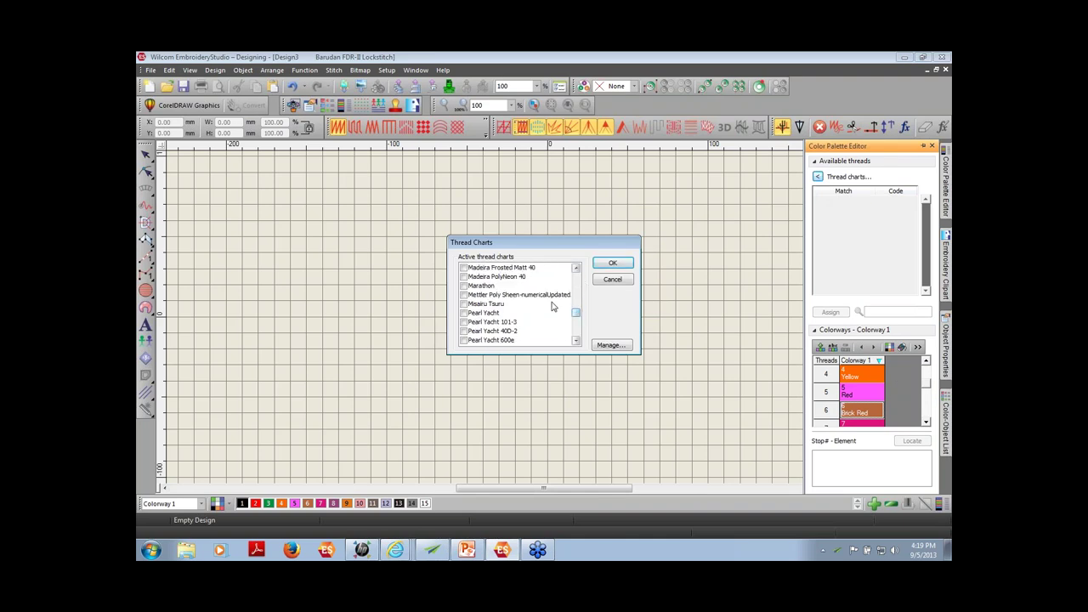
pyautogui.click(464, 277)
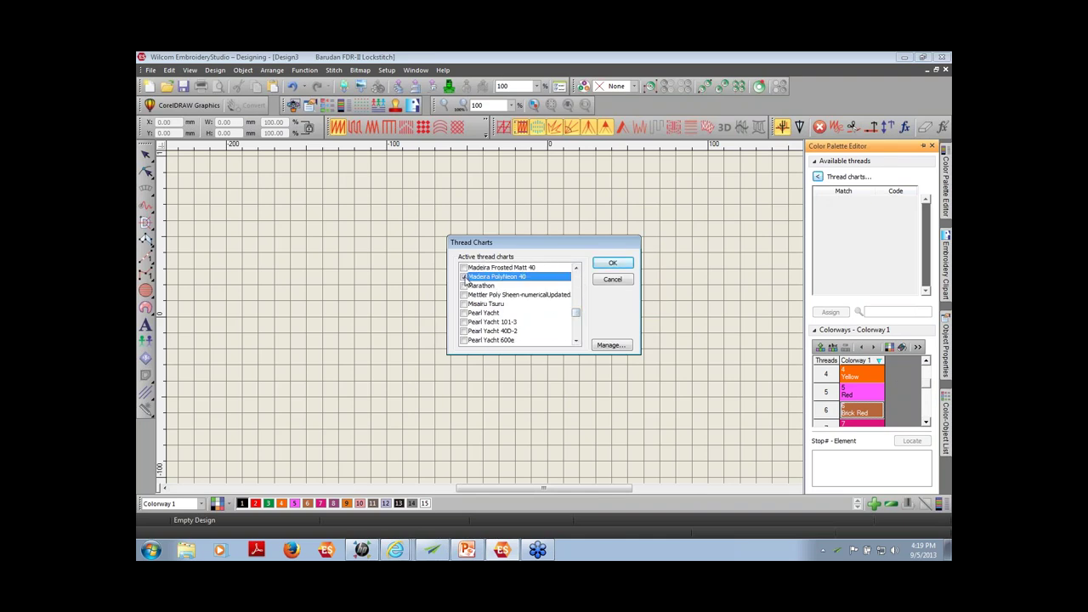
pyautogui.click(613, 263)
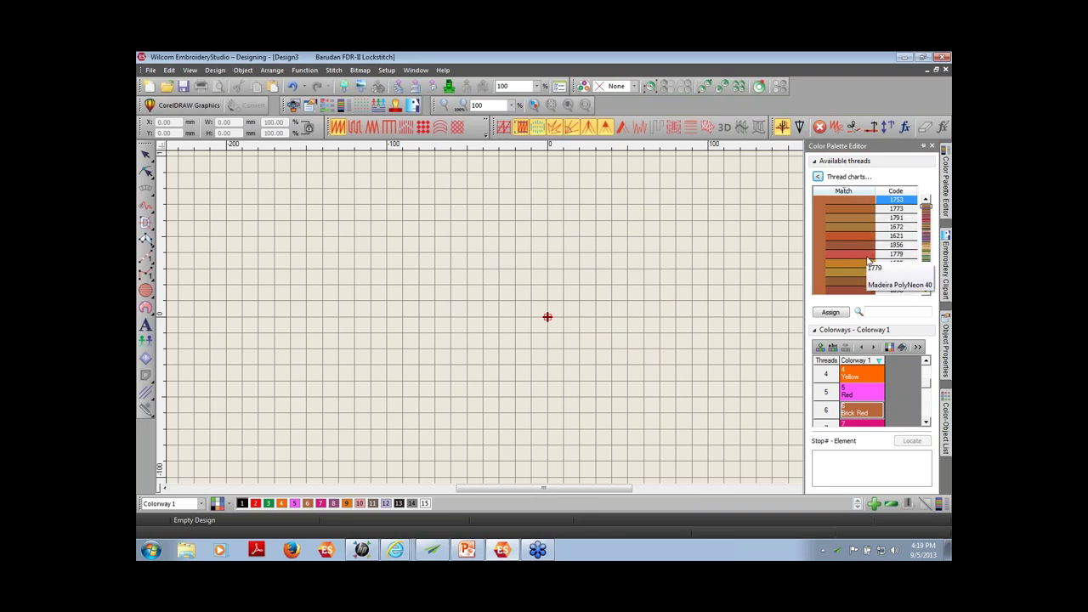
# Assign Madeira PolyNeon 40 thread 1800 to thread 1 and thread 1637 to thread 2 of Colorway 1
pyautogui.moveTo(926, 387); pyautogui.dragTo(926, 371)
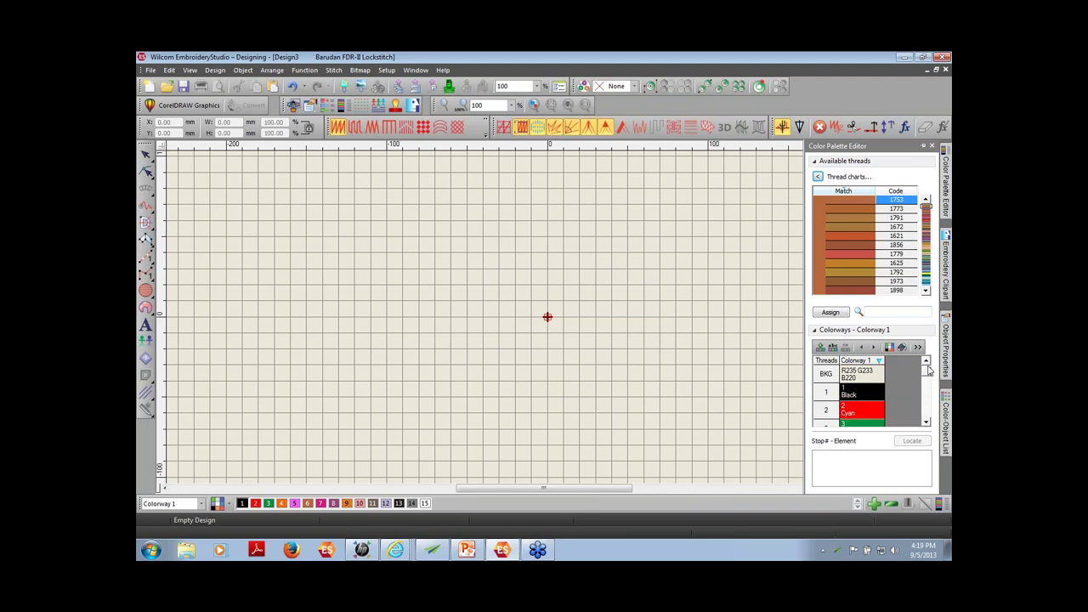
pyautogui.click(870, 396)
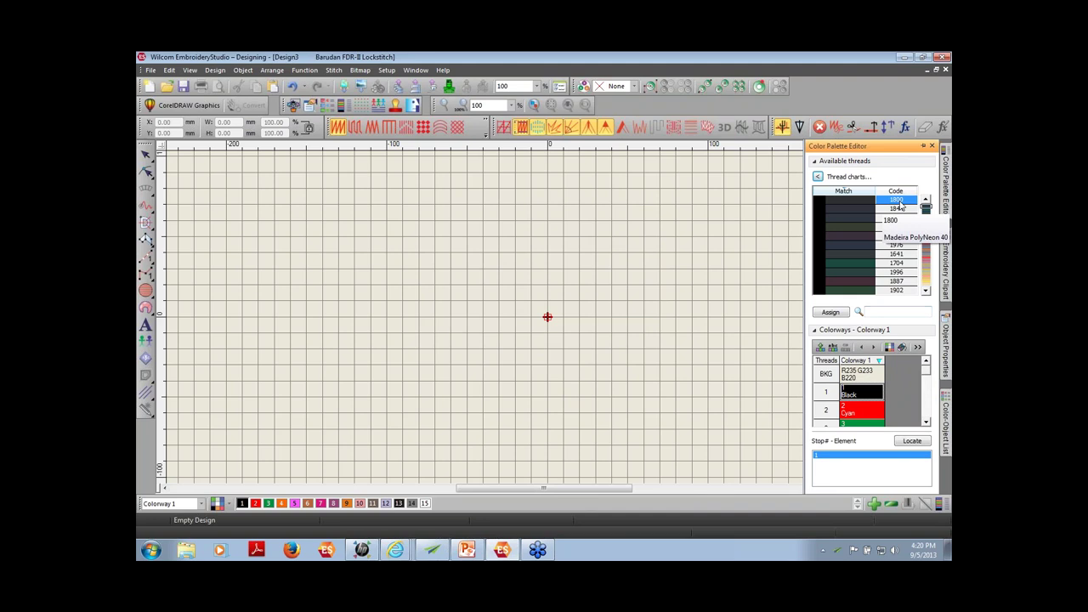
pyautogui.click(831, 314)
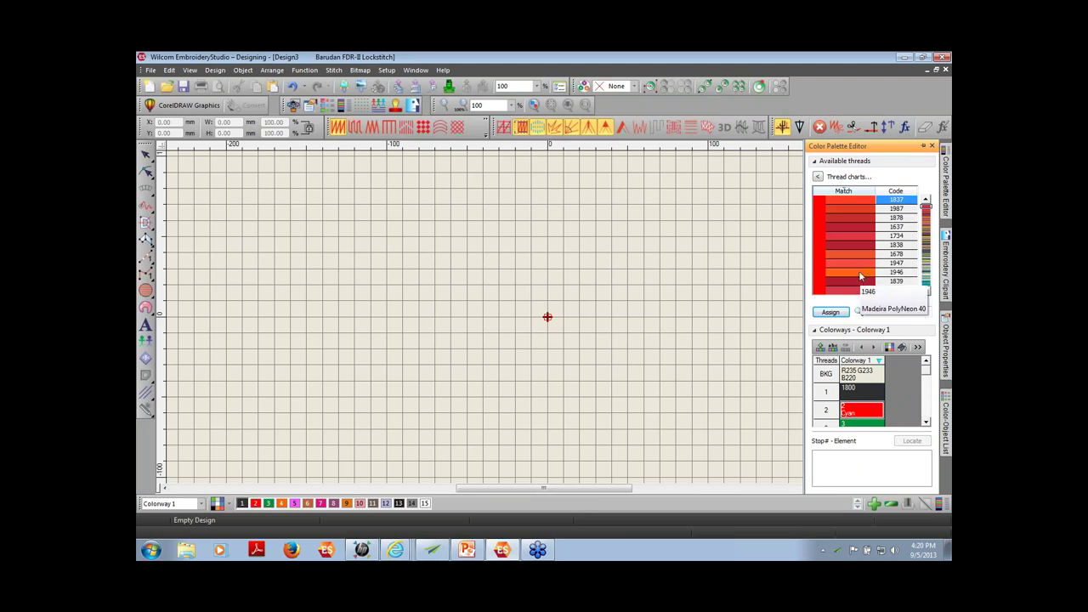
pyautogui.click(868, 227)
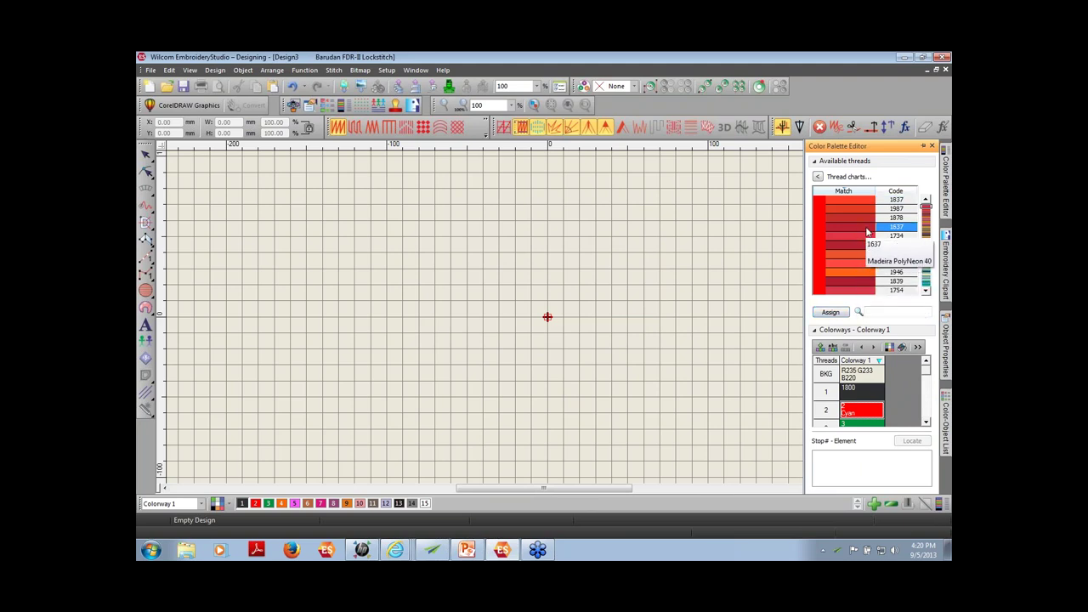
pyautogui.click(828, 313)
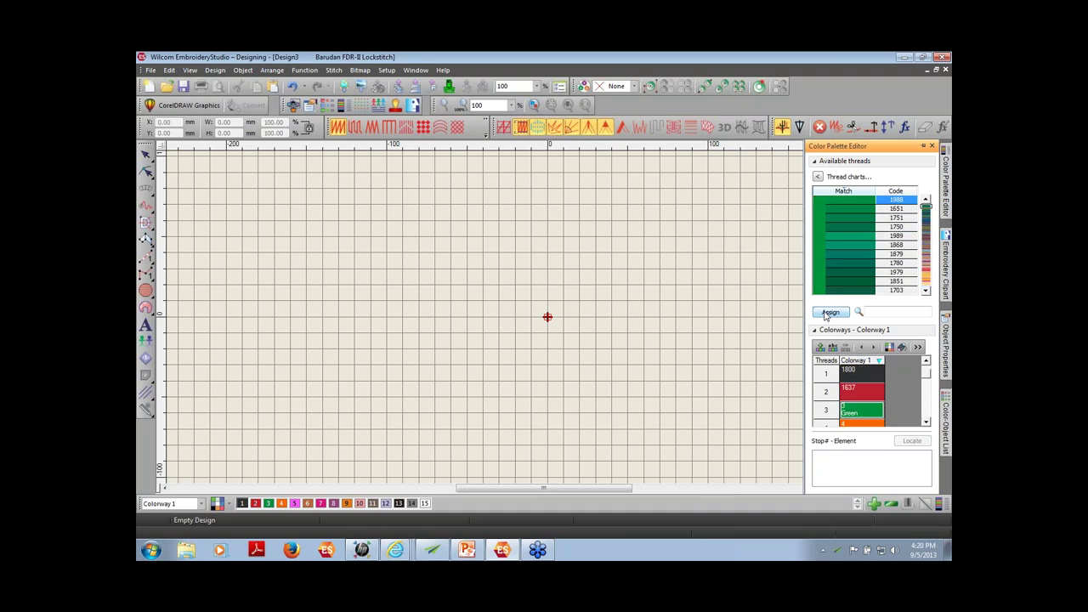
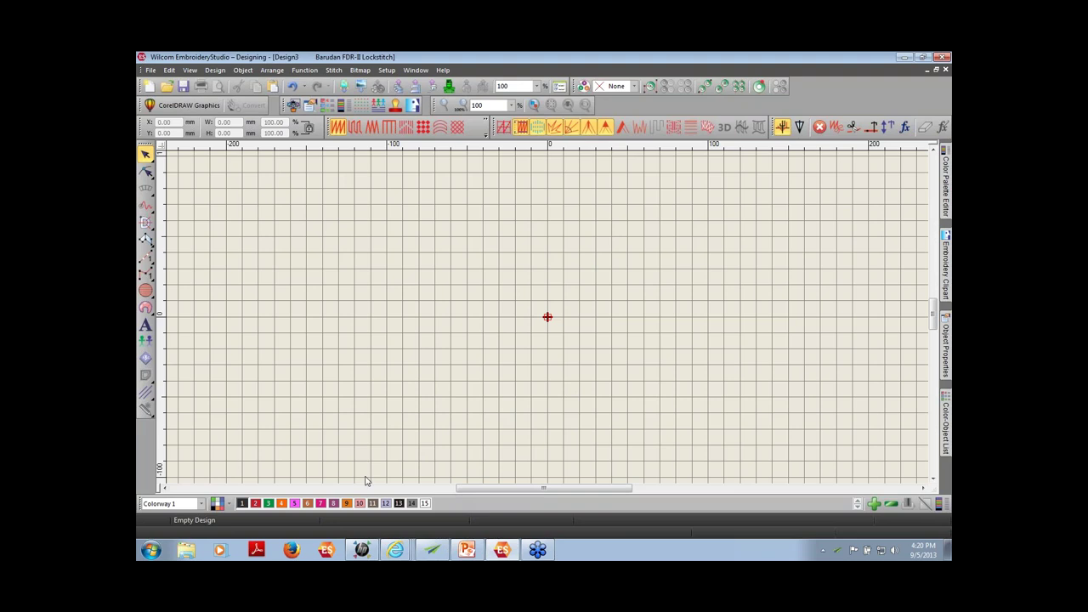
# Start saving the design, with Wilcom EMB Template (*.EMT) as the file type
pyautogui.click(151, 70)
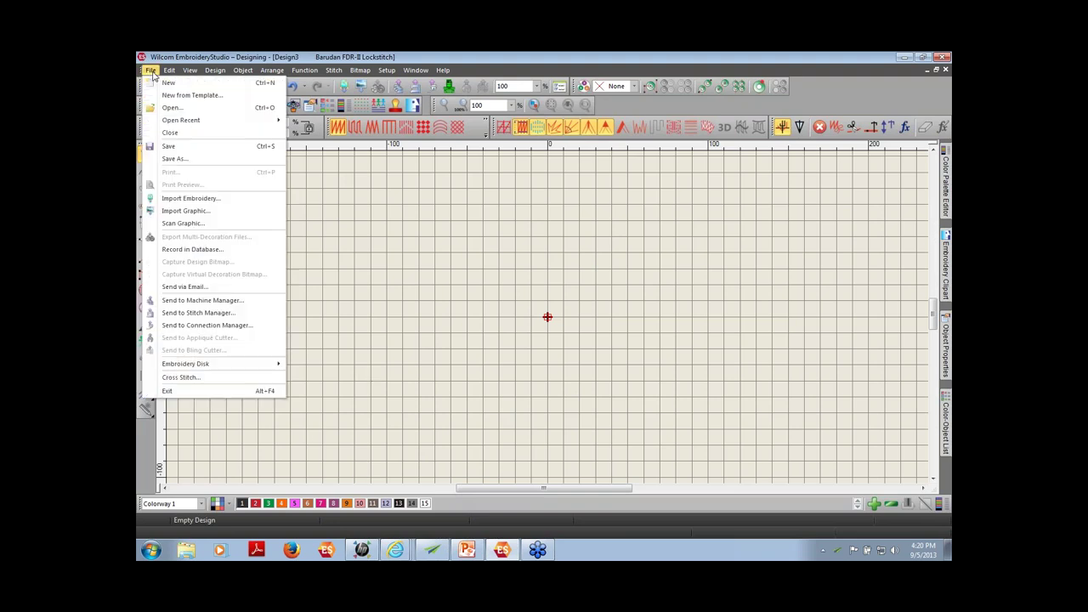
pyautogui.click(182, 146)
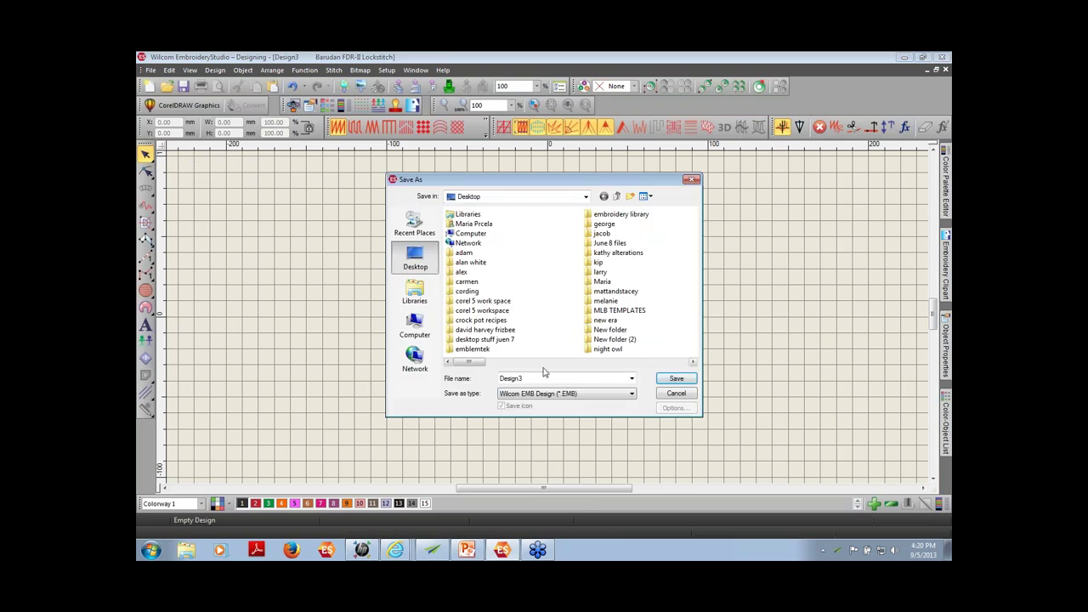
pyautogui.click(631, 394)
pyautogui.click(632, 397)
pyautogui.click(632, 397)
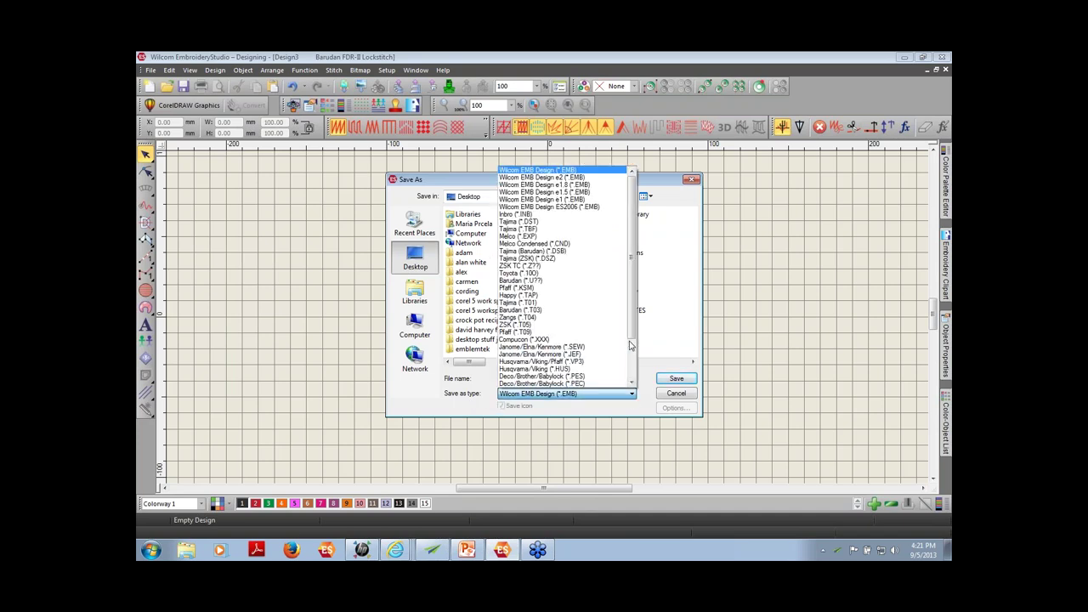
pyautogui.moveTo(633, 337); pyautogui.dragTo(633, 374)
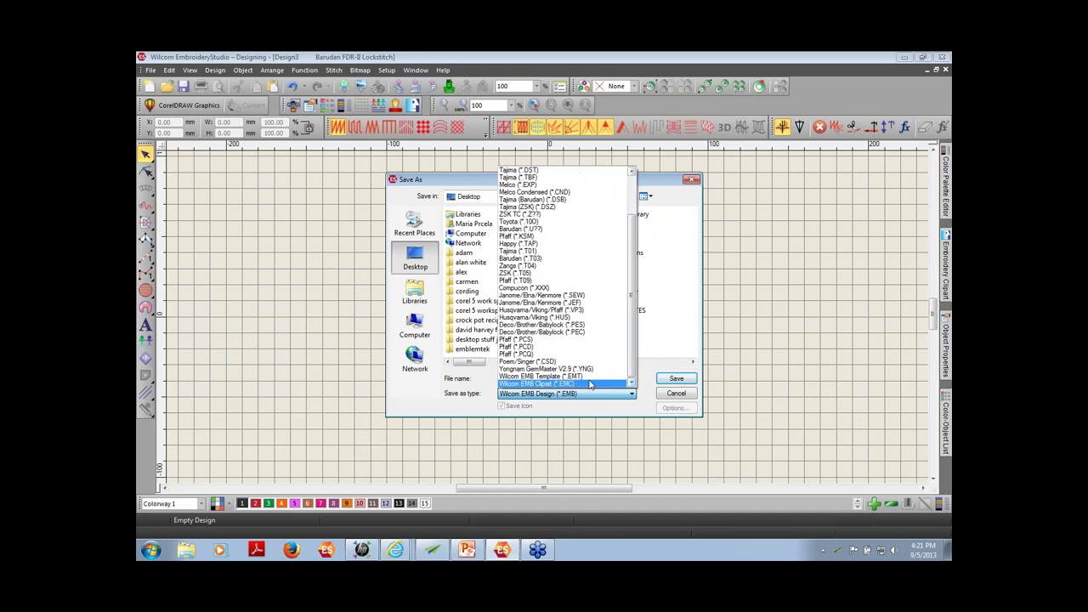
pyautogui.click(570, 377)
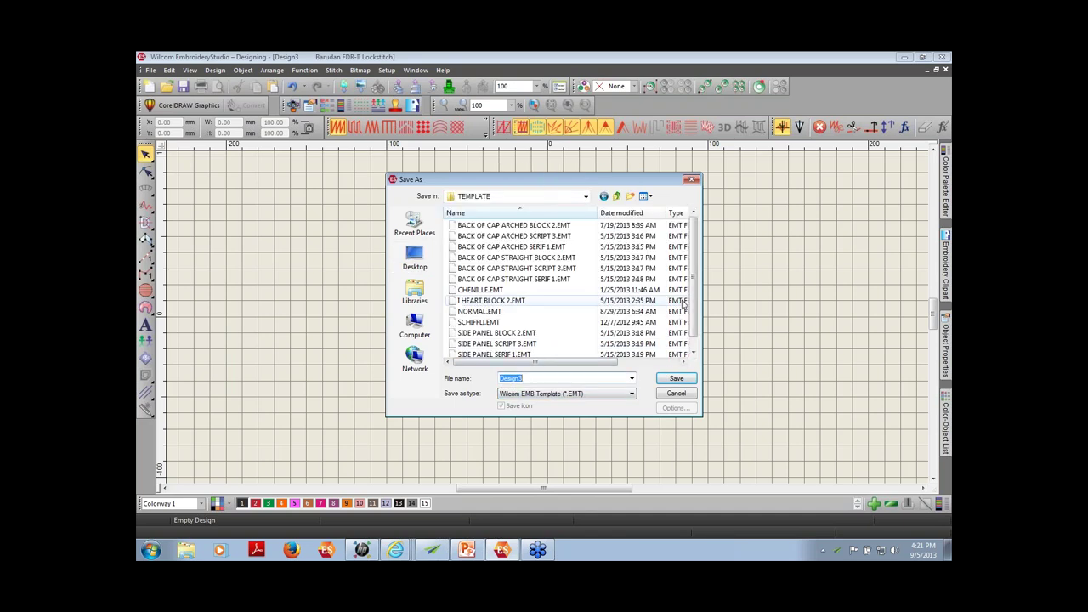
# Overwrite the existing NORMAL.EMT template with the current design, and create a new design
pyautogui.click(694, 312)
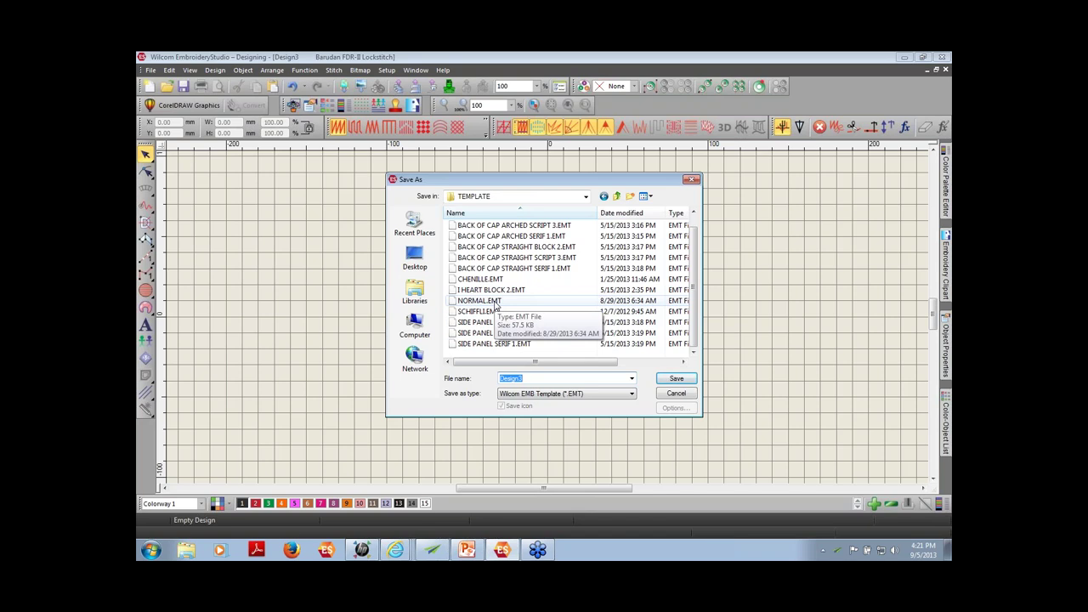
pyautogui.click(496, 302)
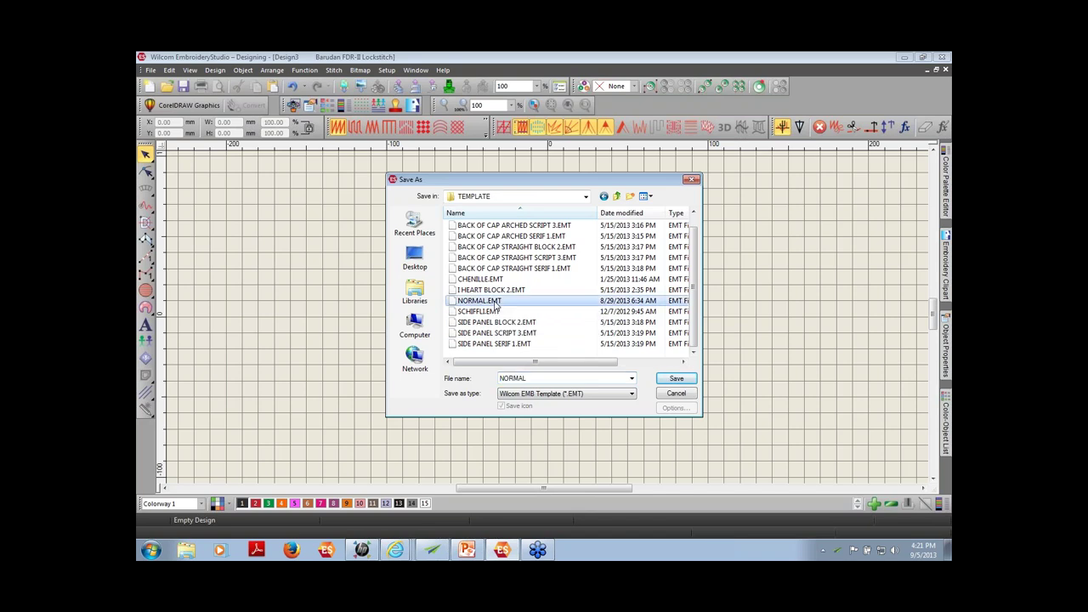
pyautogui.click(671, 380)
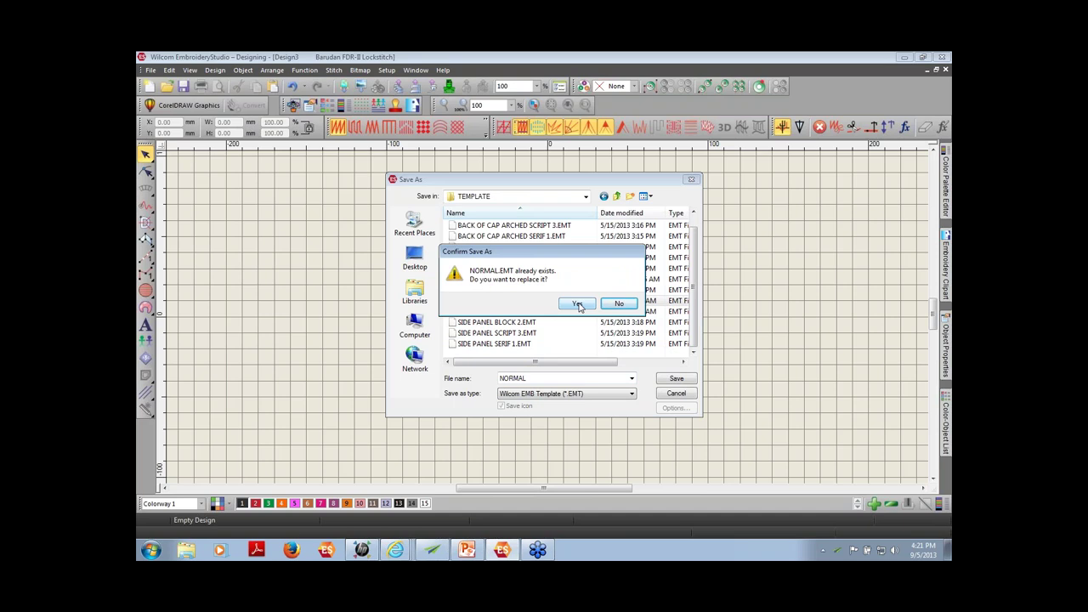
pyautogui.click(577, 304)
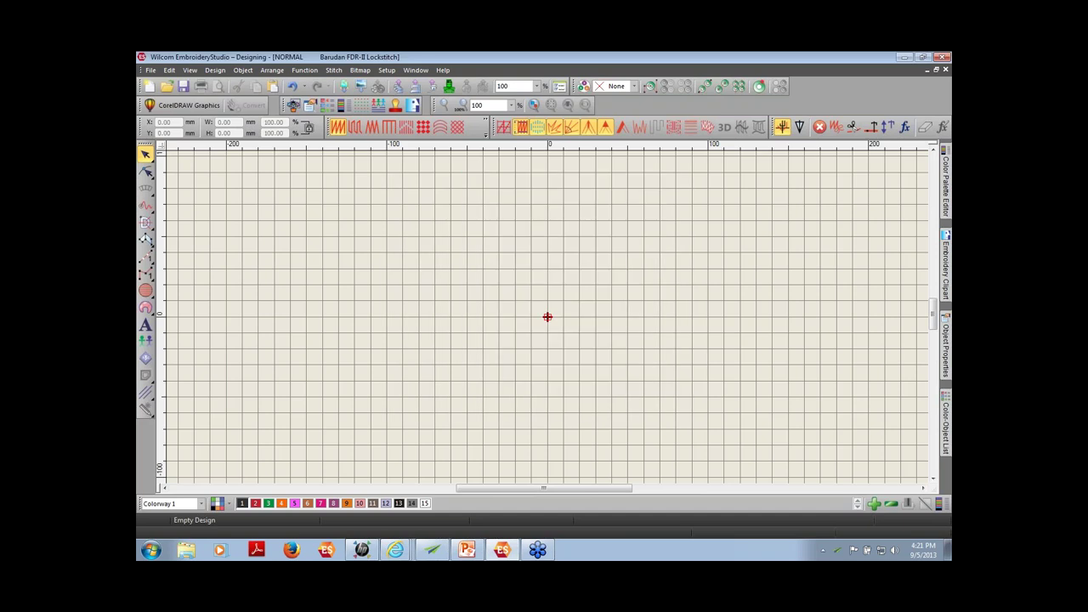
pyautogui.click(151, 71)
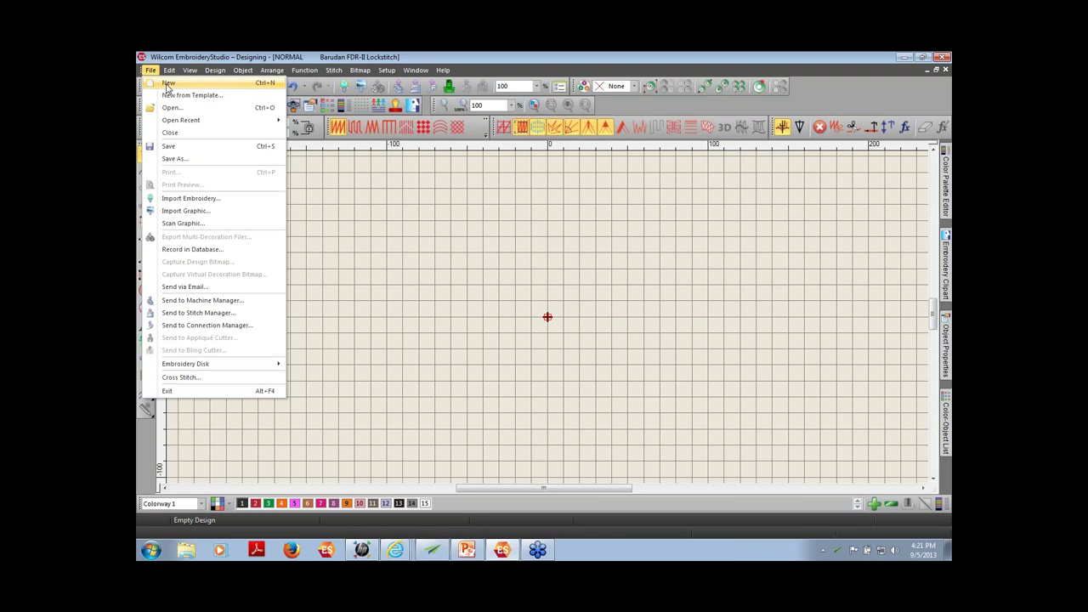
pyautogui.click(167, 83)
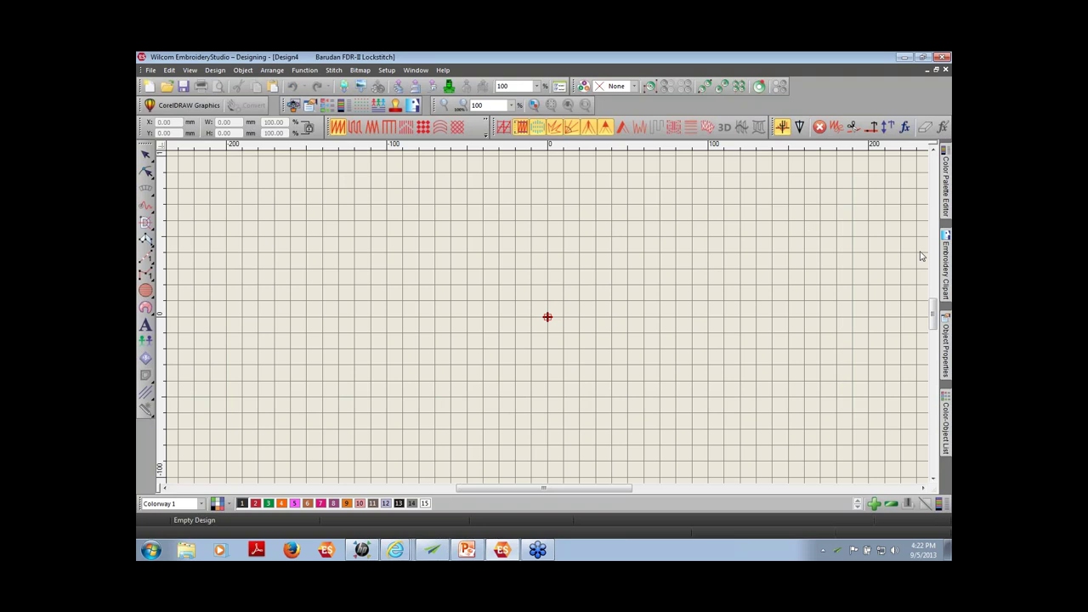
# Show the Lettering settings in the Object Properties and check the list of available fonts
pyautogui.click(943, 366)
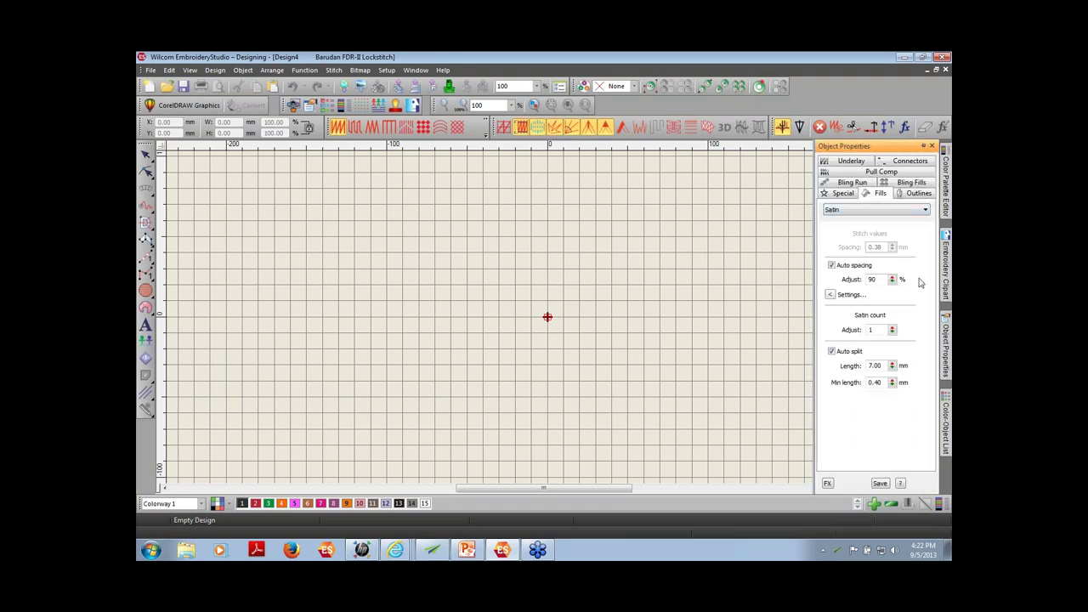
pyautogui.click(842, 194)
pyautogui.click(876, 210)
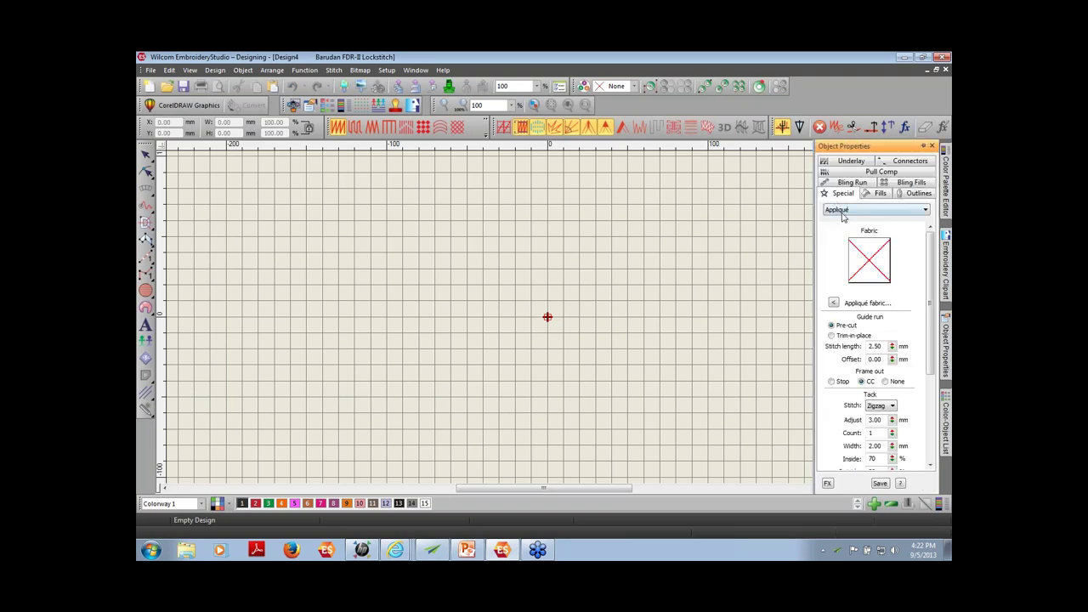
pyautogui.click(875, 256)
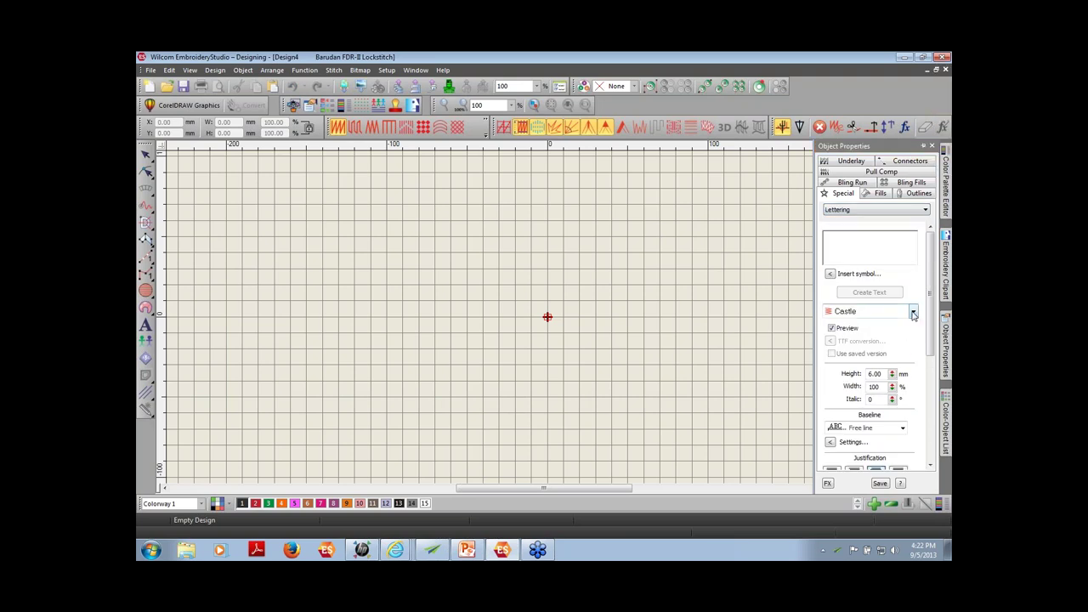
pyautogui.click(913, 312)
pyautogui.click(855, 325)
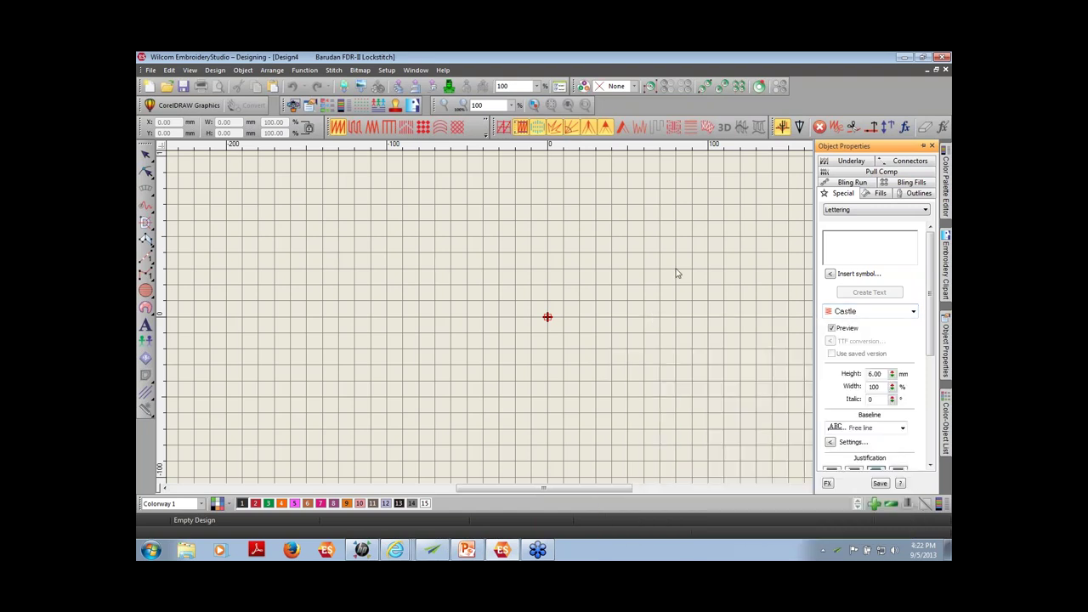
pyautogui.click(662, 362)
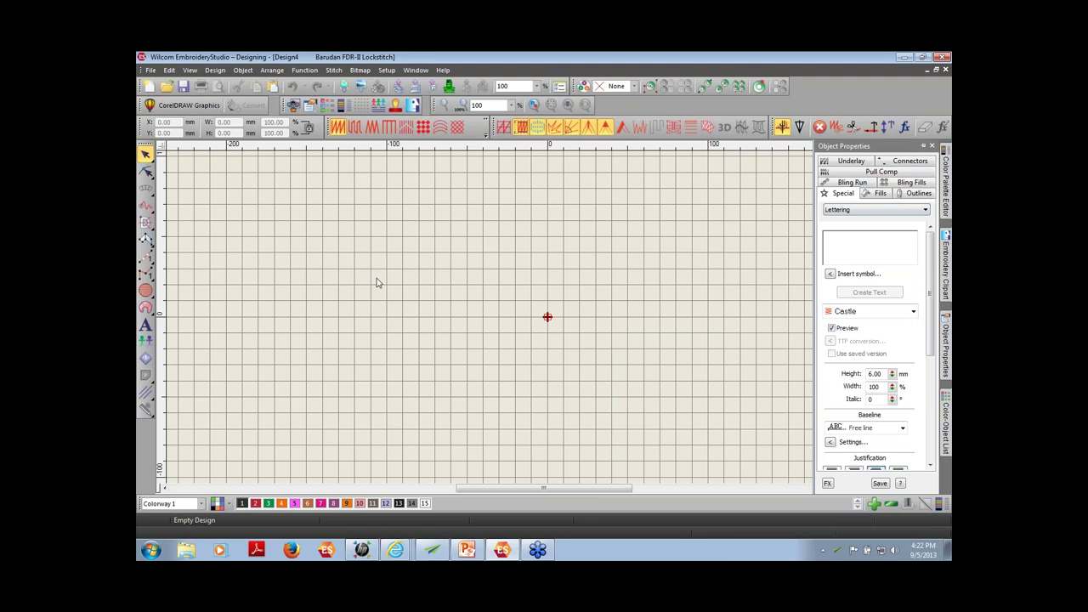
# Check the default satin fill properties of the column digitizing tool without digitizing anything
pyautogui.click(145, 242)
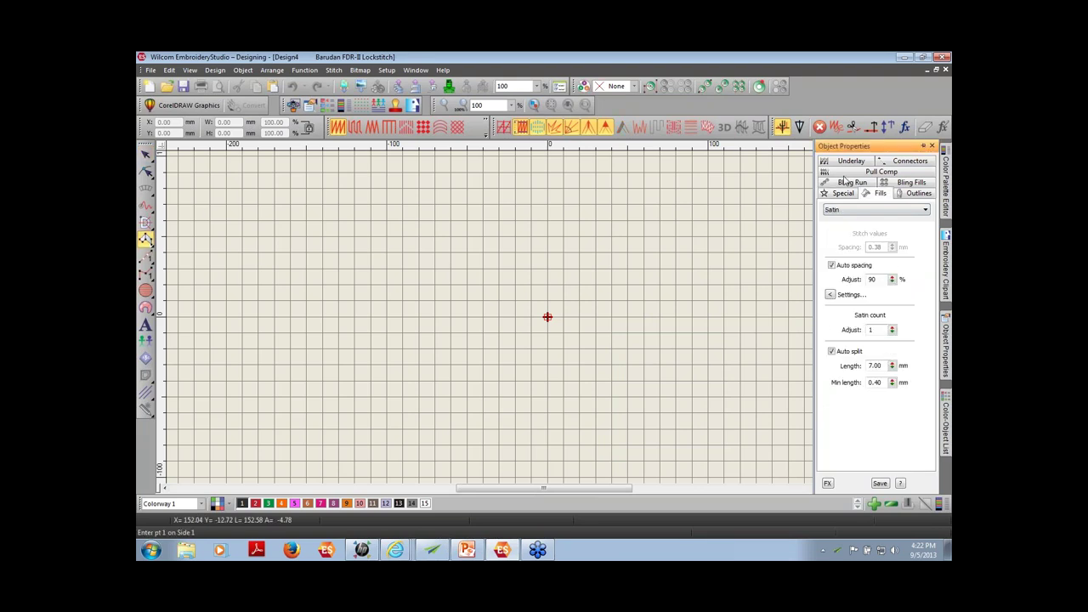
pyautogui.click(364, 336)
pyautogui.press('Escape')
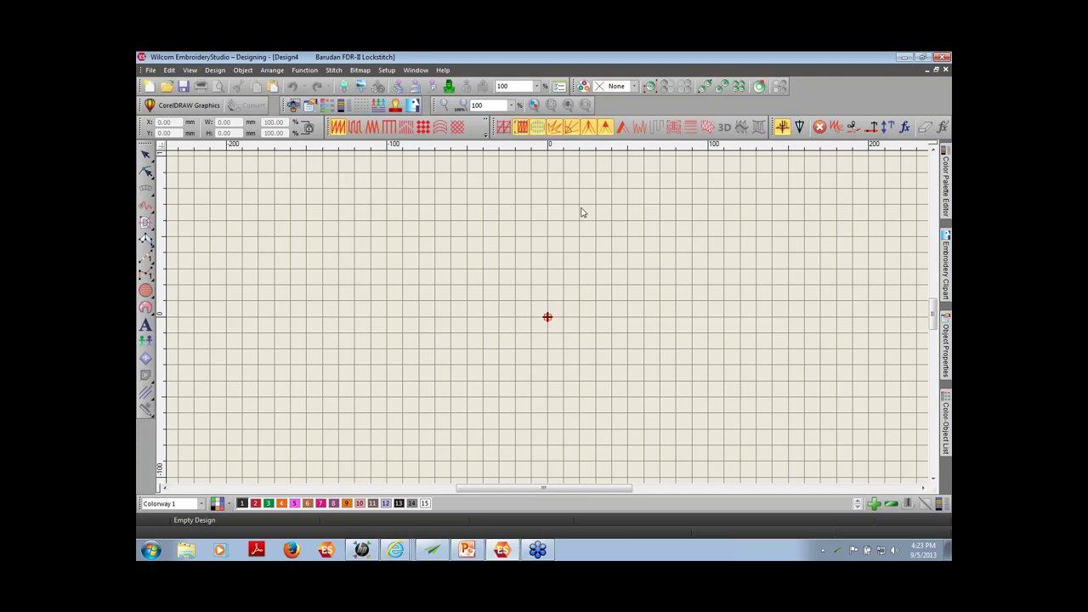
pyautogui.click(944, 75)
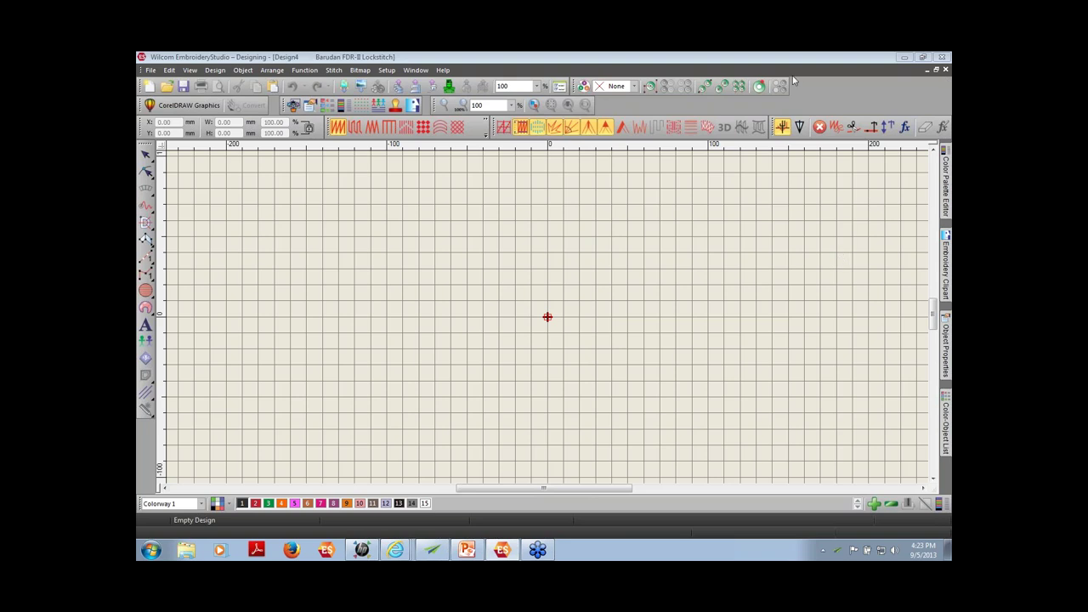
# Start opening a design and browse from the C: drive through the user's My Documents to the EXISTING DESIGNS folder
pyautogui.click(151, 70)
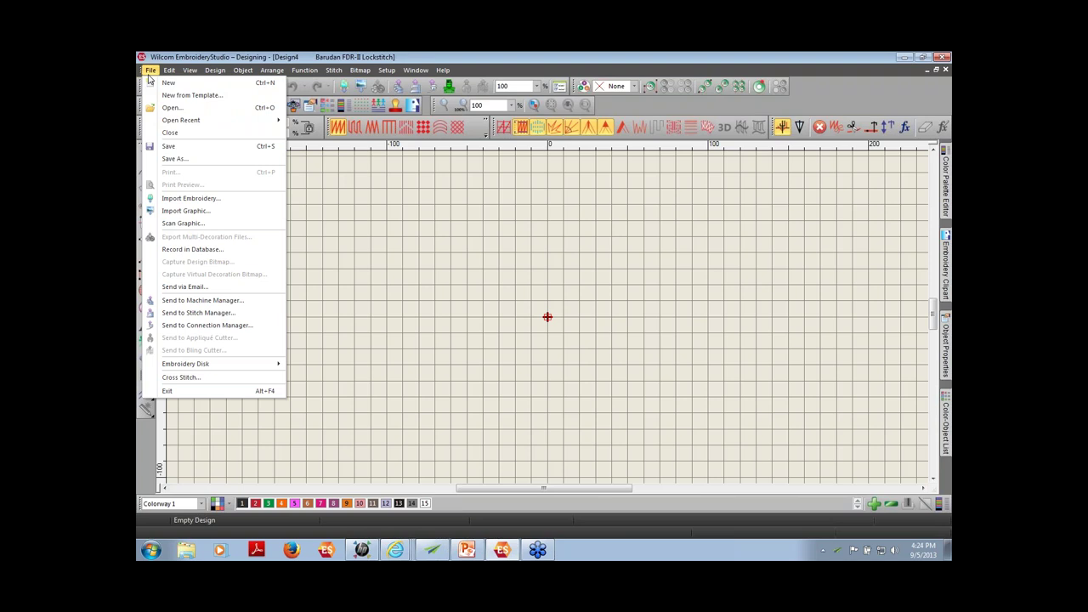
pyautogui.click(150, 72)
pyautogui.click(150, 71)
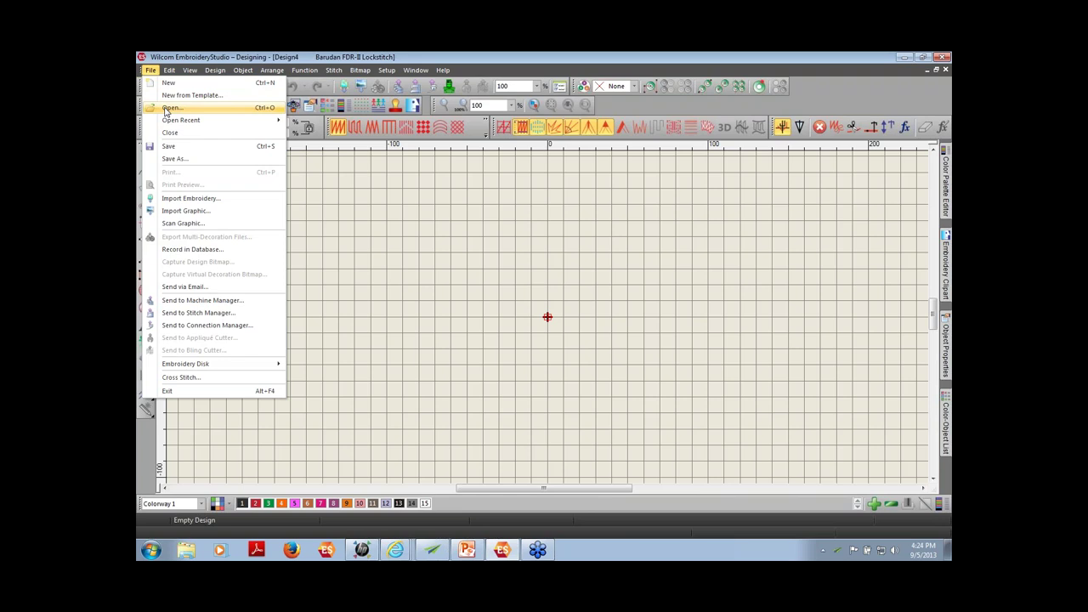
pyautogui.click(166, 110)
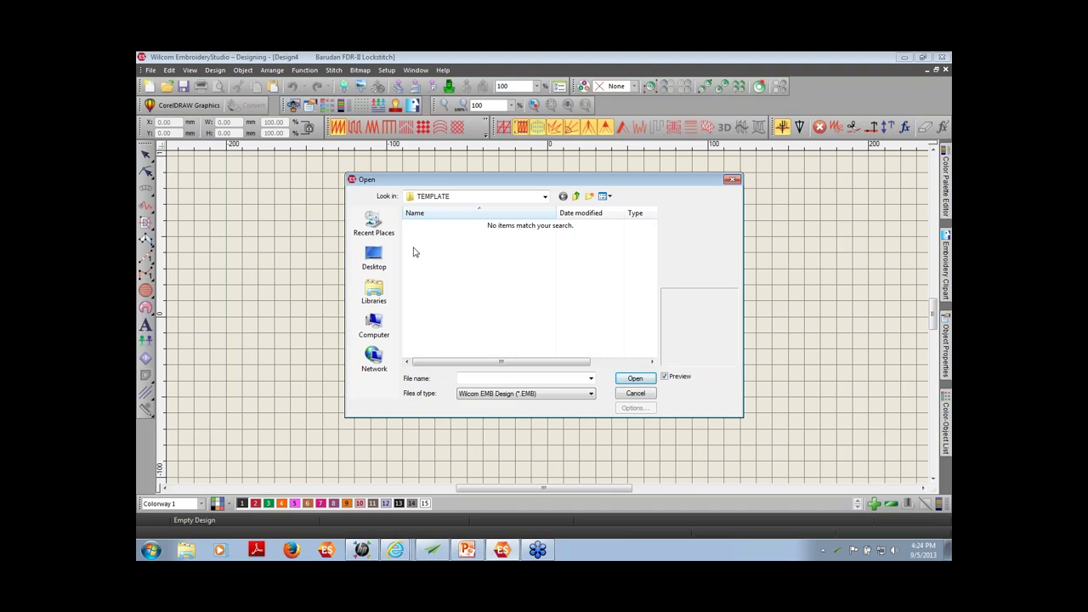
pyautogui.click(544, 197)
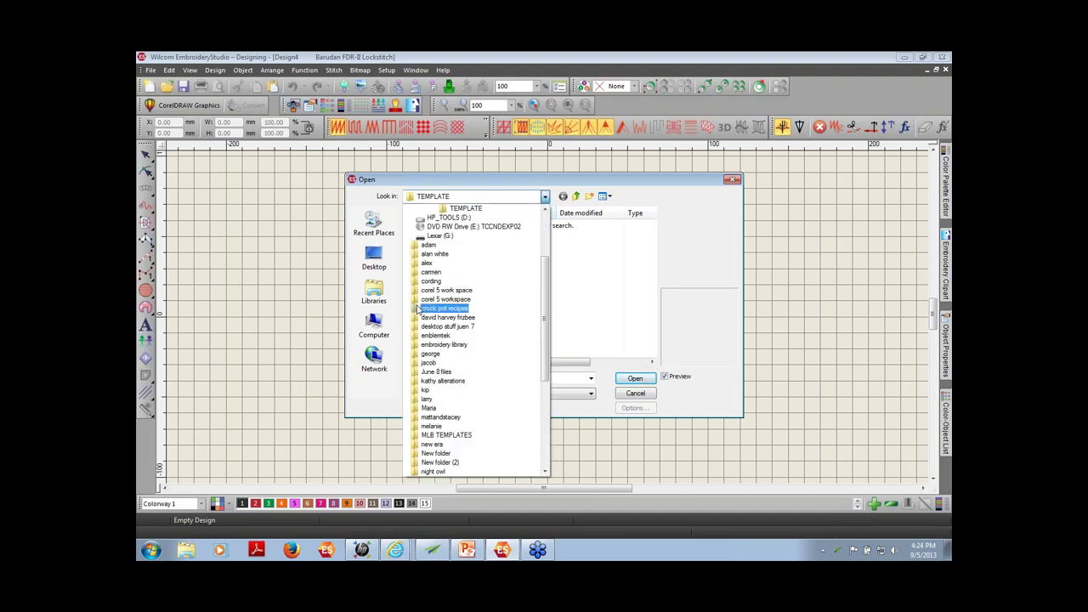
pyautogui.scroll(4, 527, 316)
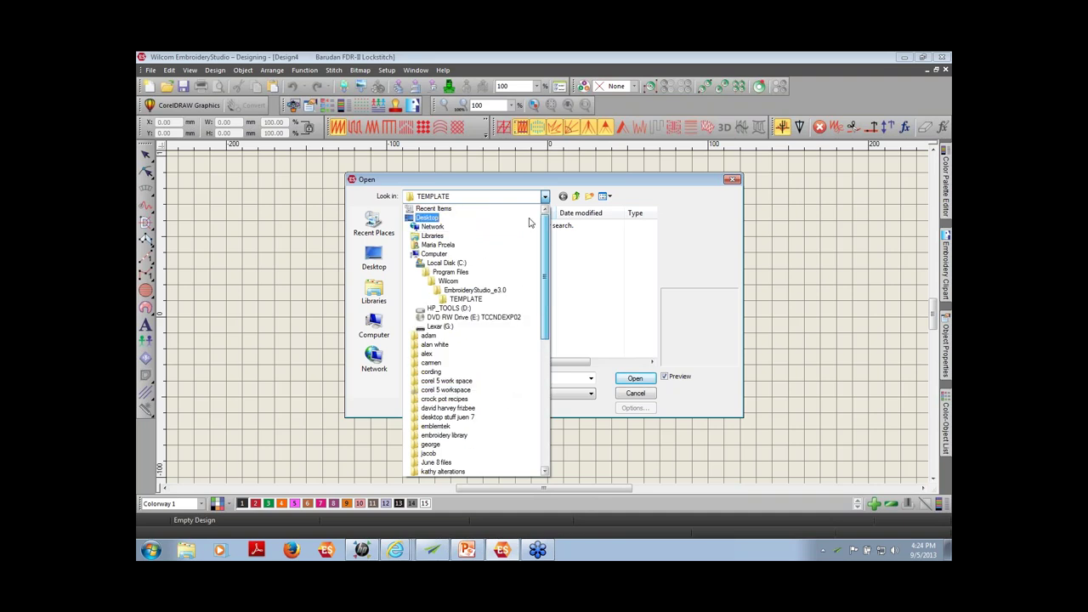
pyautogui.click(448, 263)
pyautogui.doubleClick(438, 345)
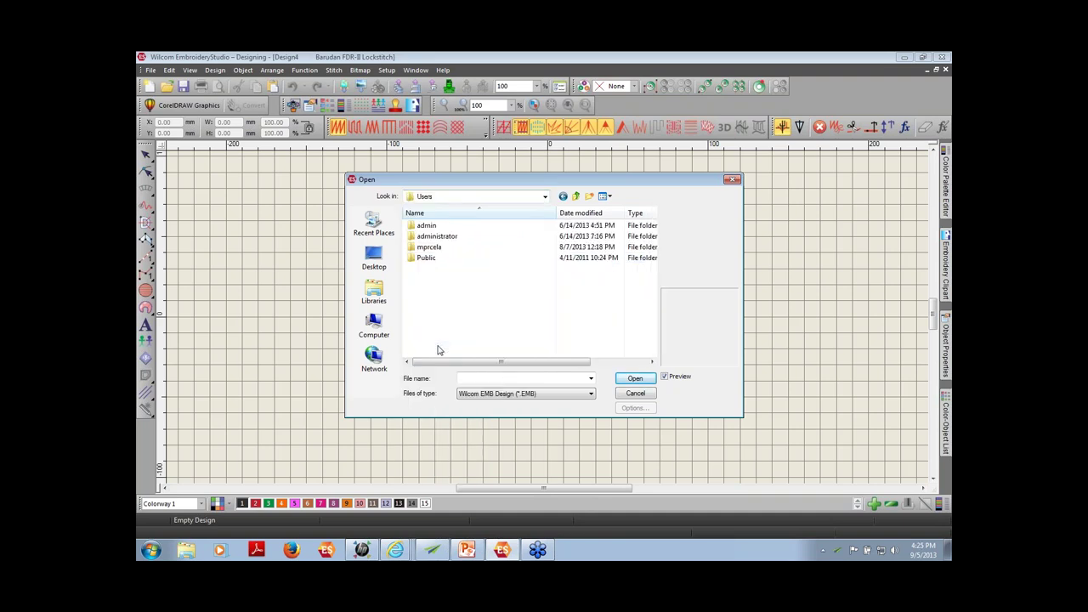
pyautogui.doubleClick(430, 248)
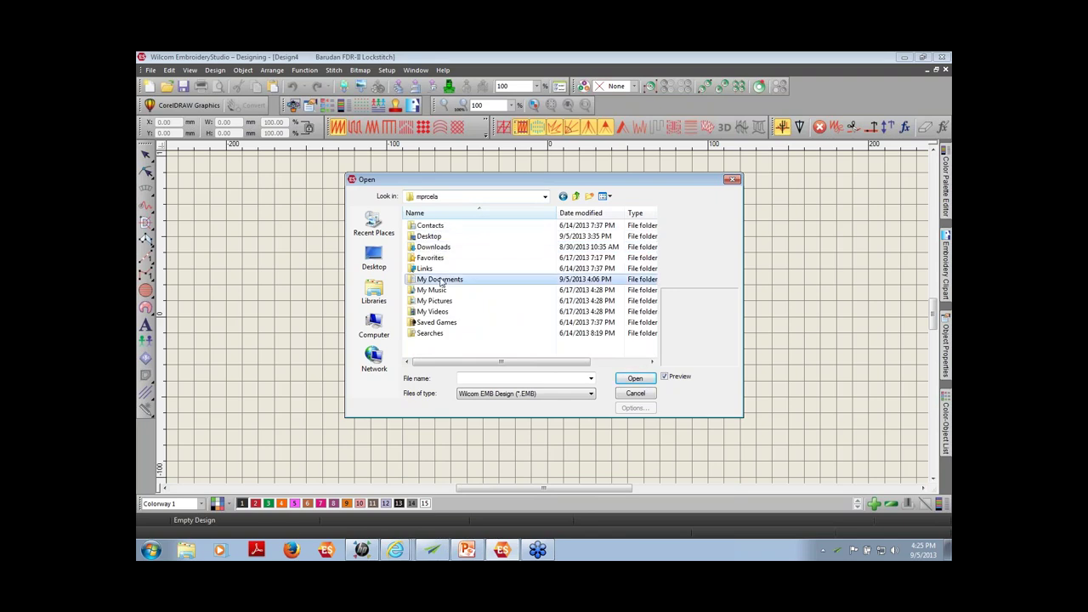
pyautogui.doubleClick(442, 279)
pyautogui.moveTo(653, 225); pyautogui.dragTo(646, 281)
pyautogui.doubleClick(454, 301)
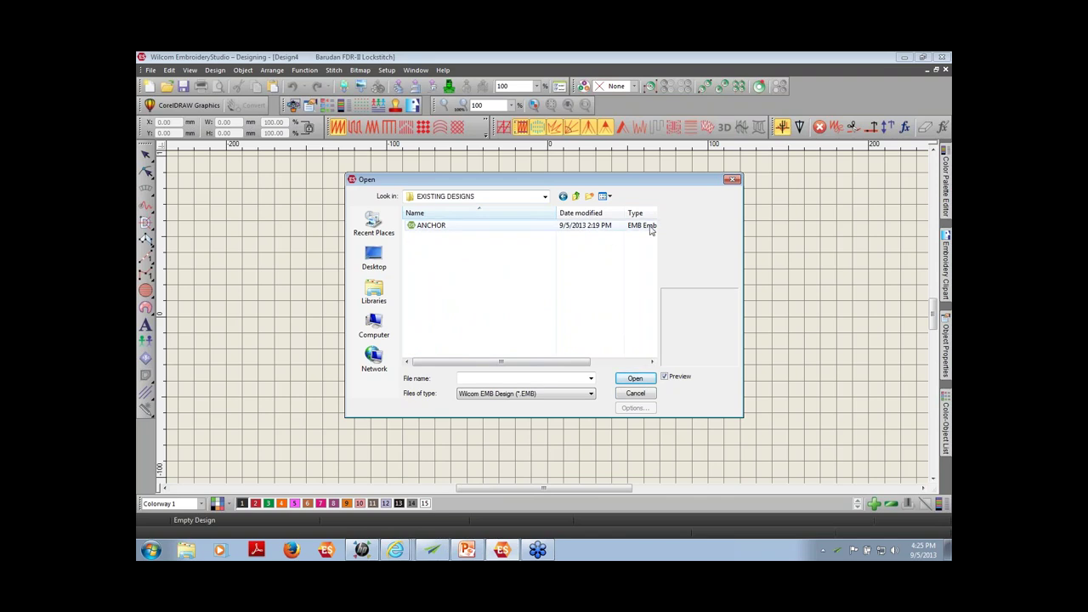
# Preview the ANCHOR design without opening it, and set the file type to Tajima (*.DST)
pyautogui.click(431, 227)
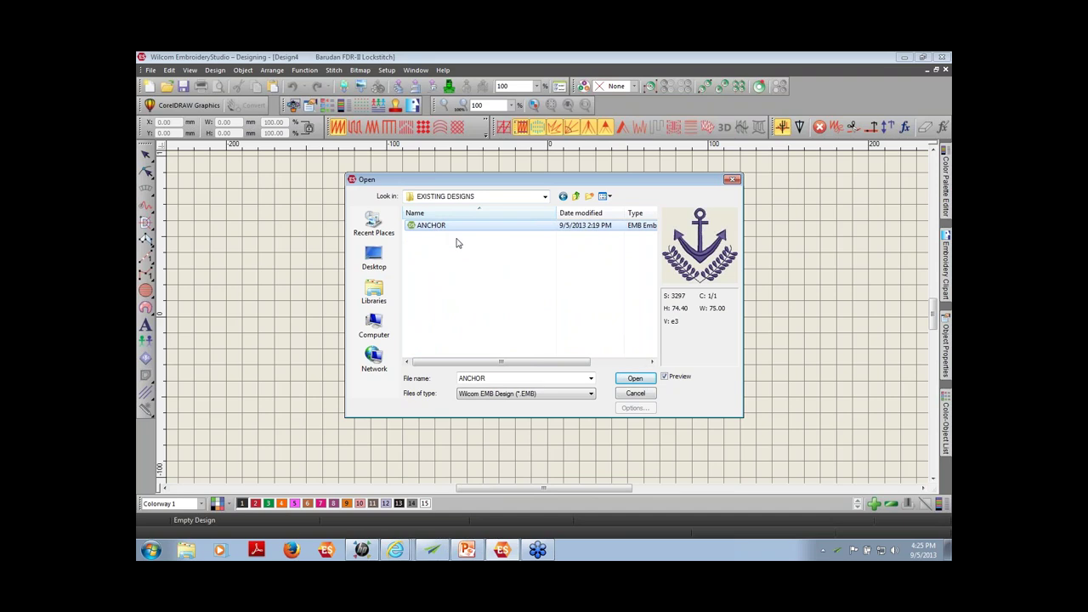
pyautogui.click(591, 394)
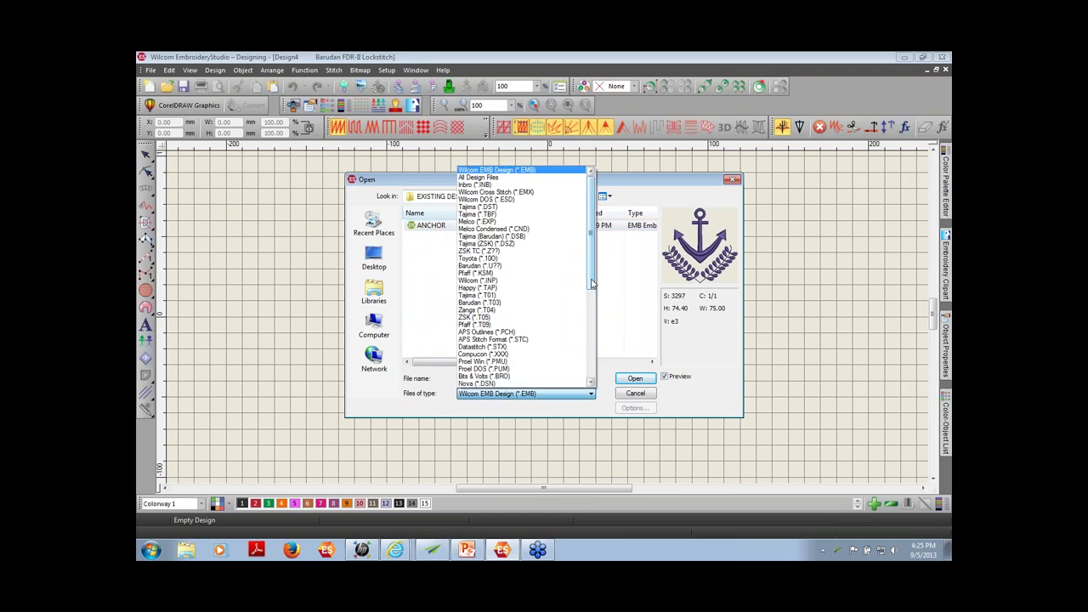
pyautogui.click(510, 207)
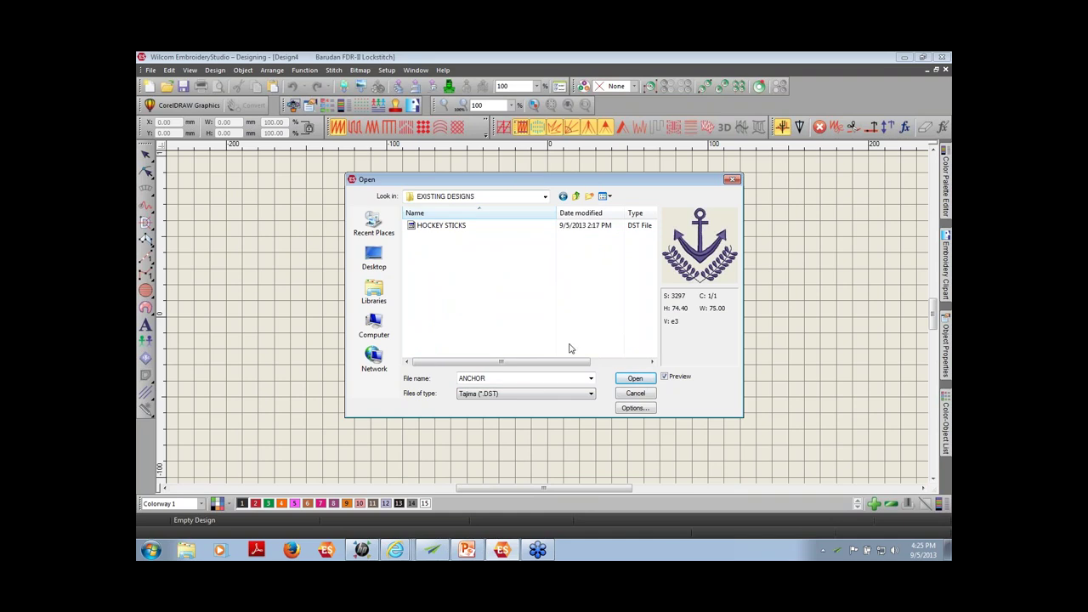
# Review the list of embroidery file types available for opening designs
pyautogui.click(412, 354)
pyautogui.click(591, 394)
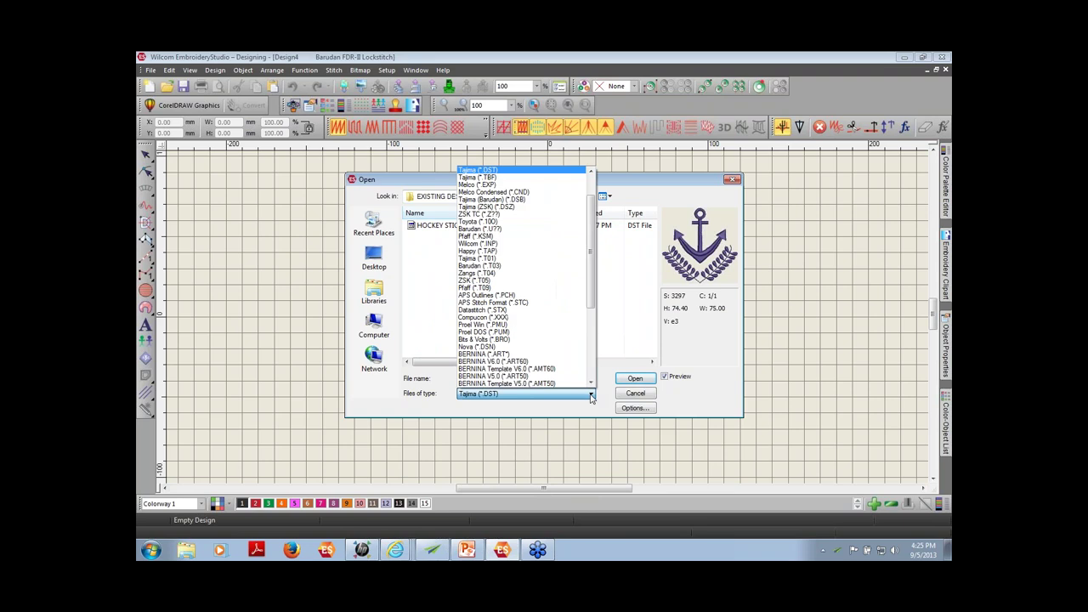
pyautogui.moveTo(594, 294); pyautogui.dragTo(598, 231)
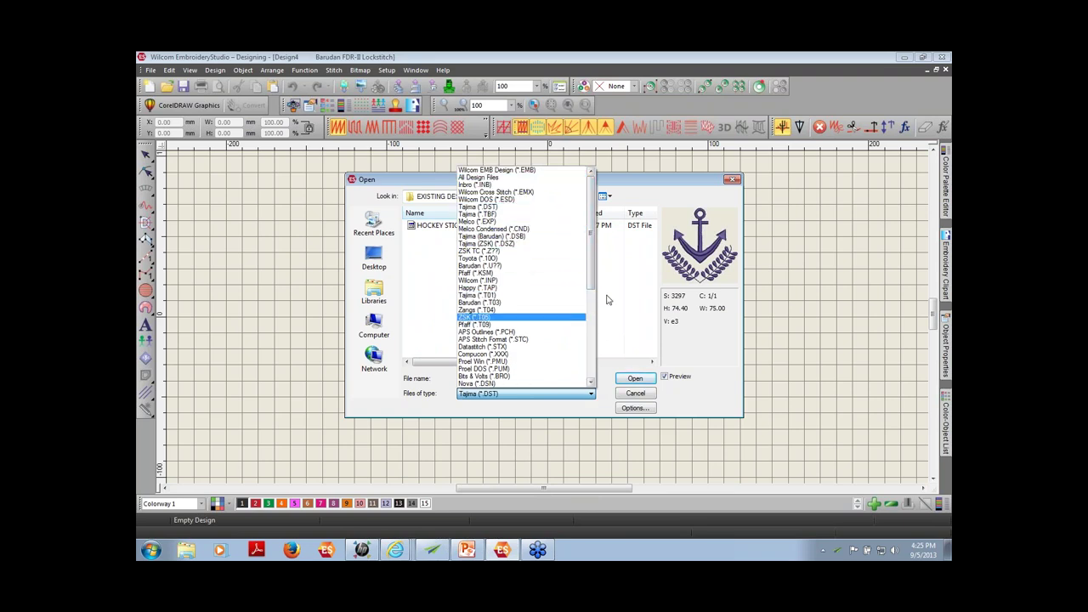
pyautogui.moveTo(592, 285)
pyautogui.mouseDown()
pyautogui.moveTo(602, 382)
pyautogui.moveTo(594, 280)
pyautogui.mouseUp()
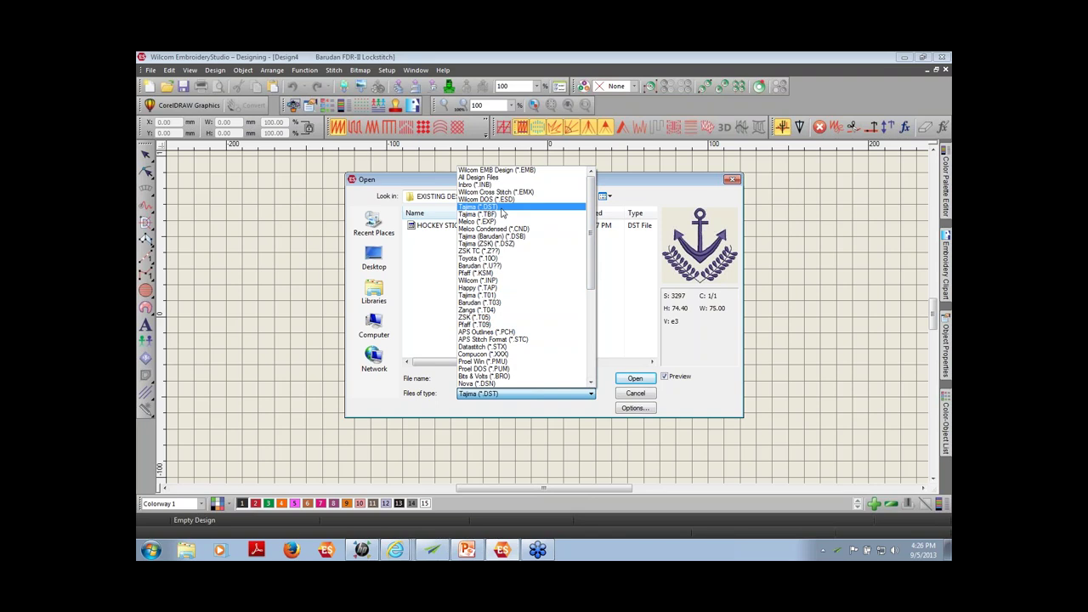
# Keep Tajima (*.DST) as the file type and open the HOCKEY STICKS design
pyautogui.click(469, 208)
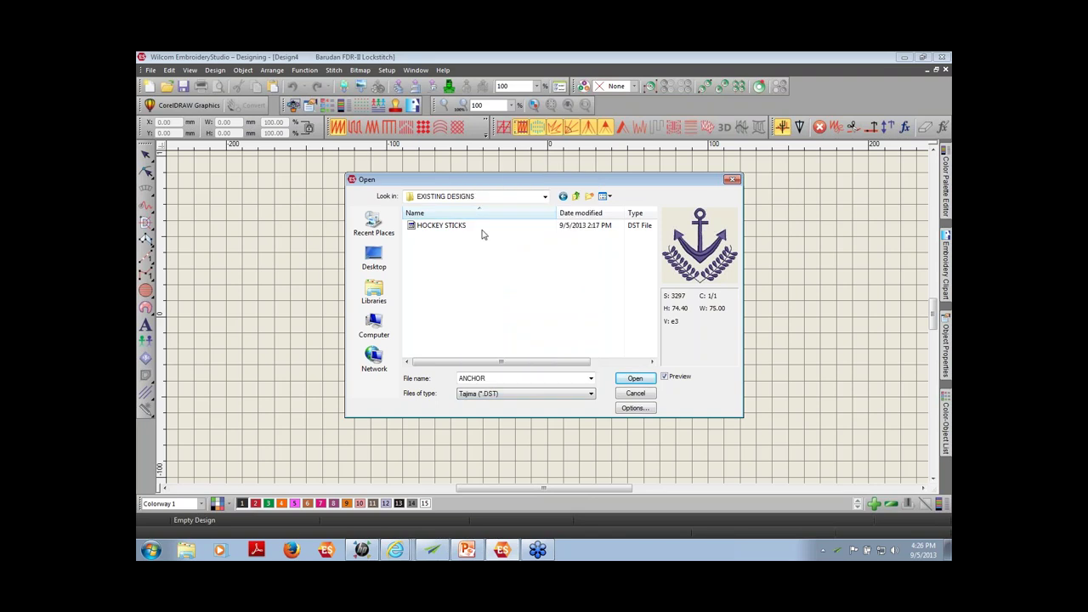
pyautogui.click(436, 226)
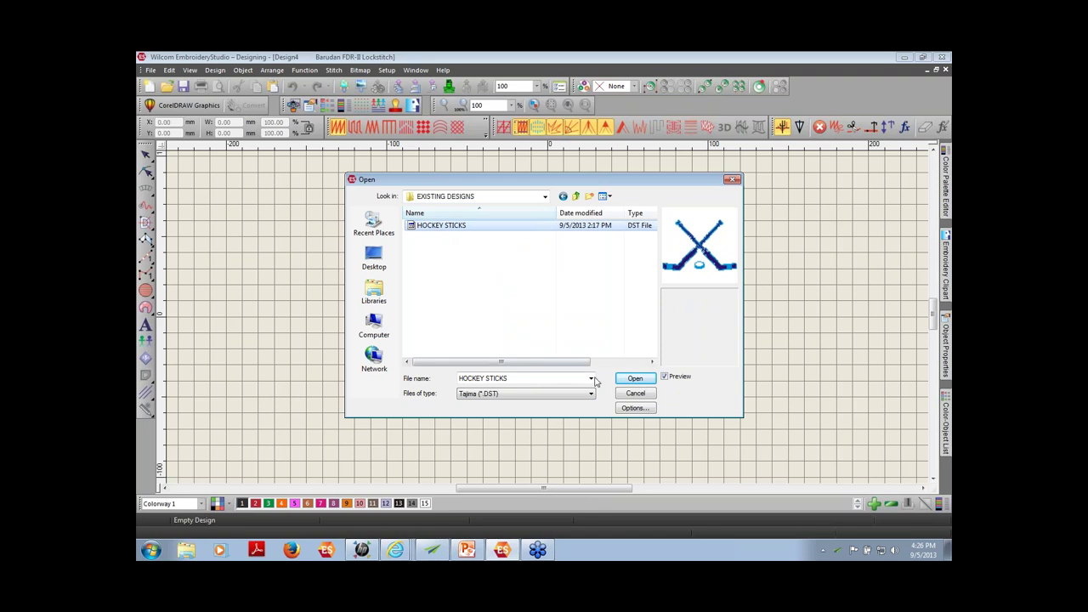
pyautogui.click(635, 380)
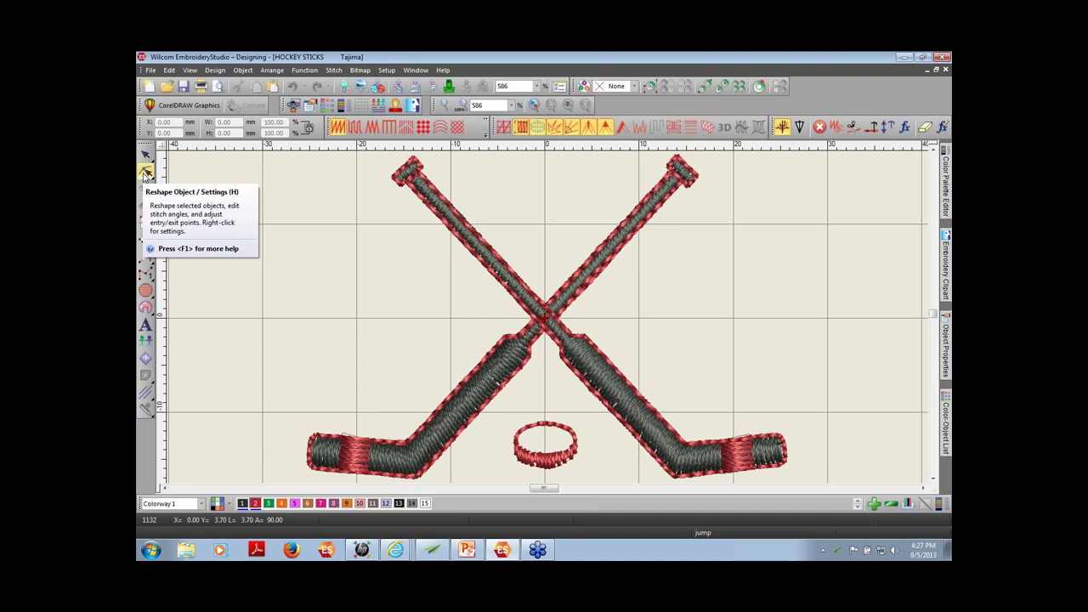
# Reshape the dark manual stitch object of the stick whose blade ends at the lower right, pulling one stitch point outside the stick
pyautogui.click(614, 368)
pyautogui.click(577, 364)
pyautogui.click(611, 383)
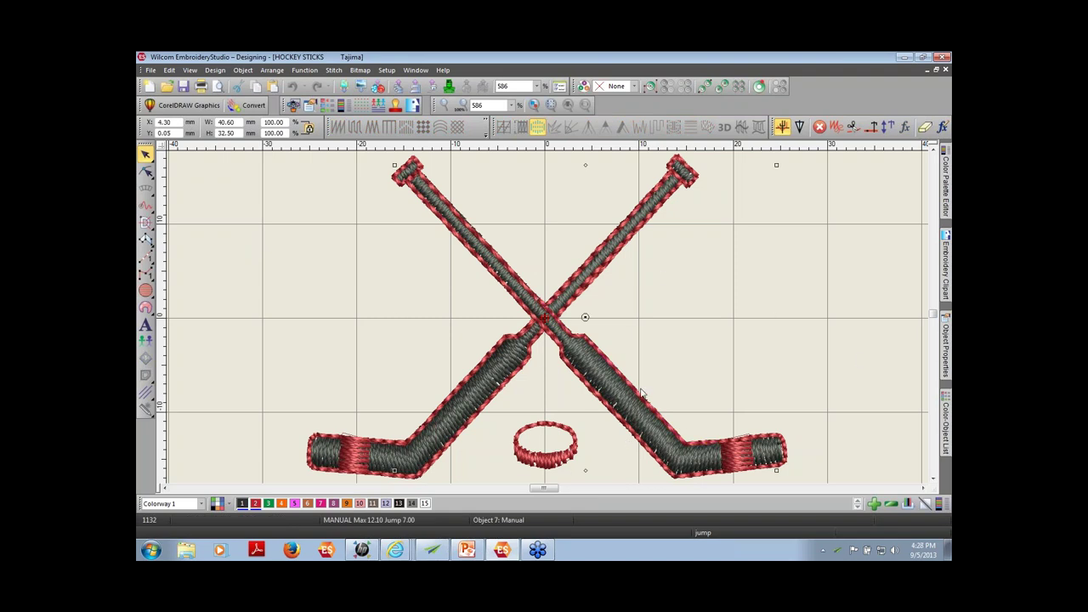
pyautogui.click(145, 170)
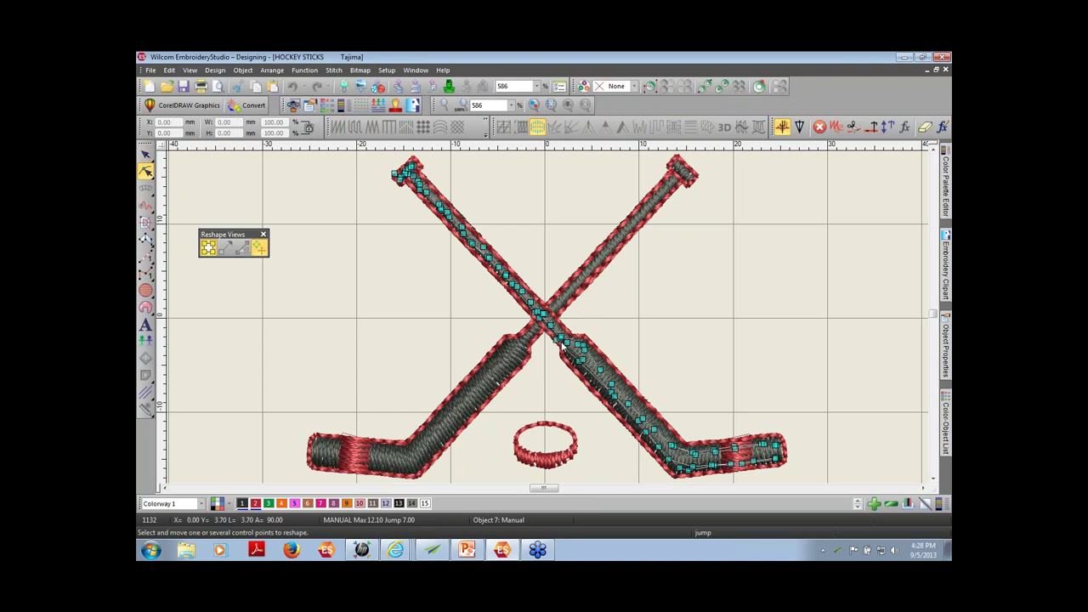
pyautogui.moveTo(582, 360); pyautogui.dragTo(640, 320)
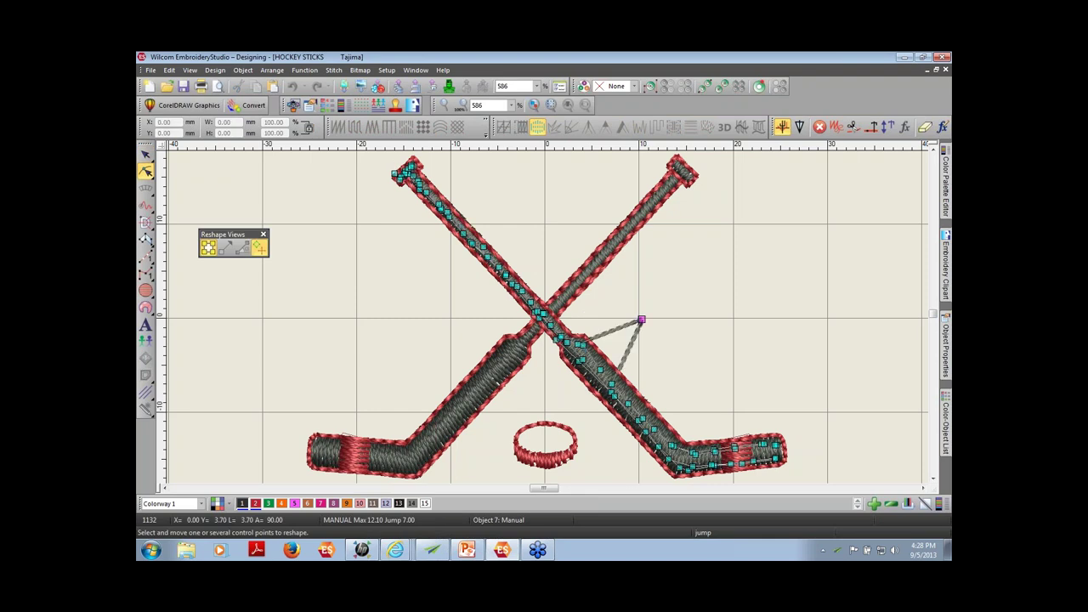
# Move a neighbouring stitch point on the same stick and delete the points pulled outside its outline
pyautogui.moveTo(613, 384)
pyautogui.mouseDown()
pyautogui.moveTo(685, 344)
pyautogui.moveTo(629, 382)
pyautogui.mouseUp()
pyautogui.click(641, 319)
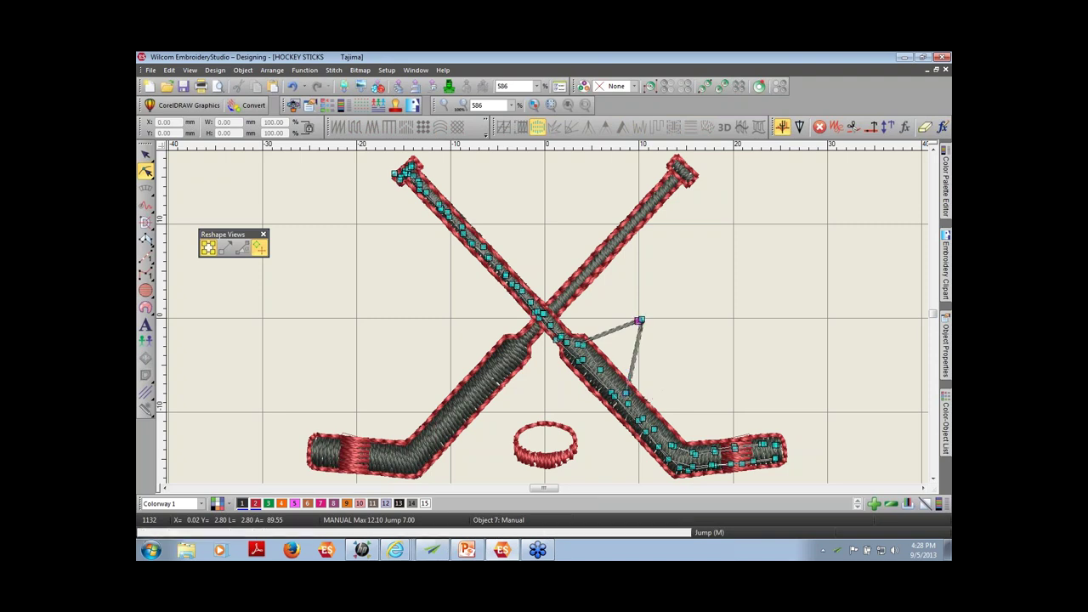
pyautogui.click(639, 321)
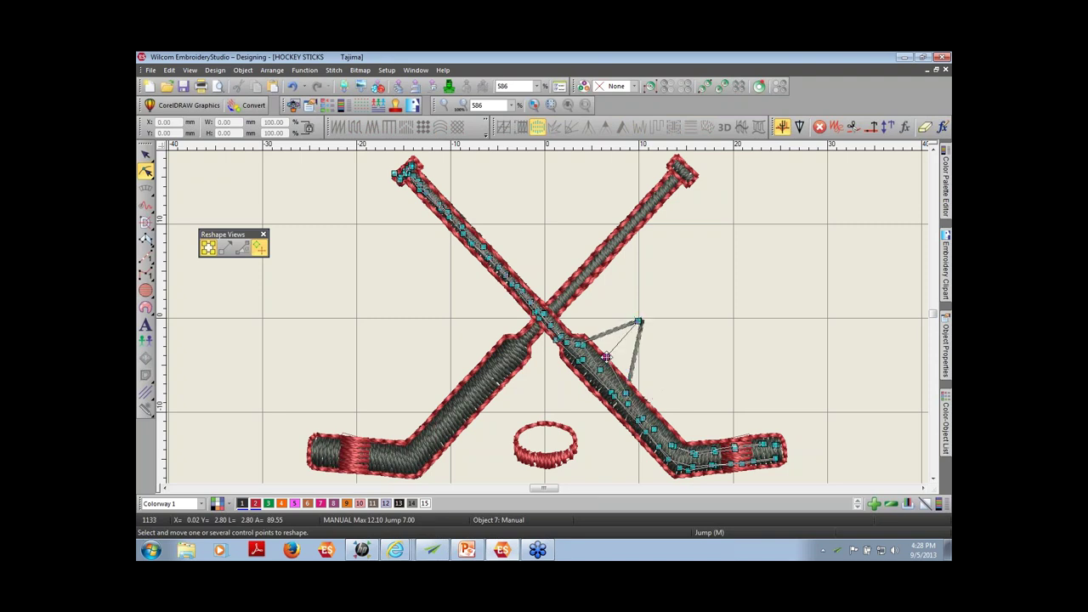
pyautogui.press('Delete')
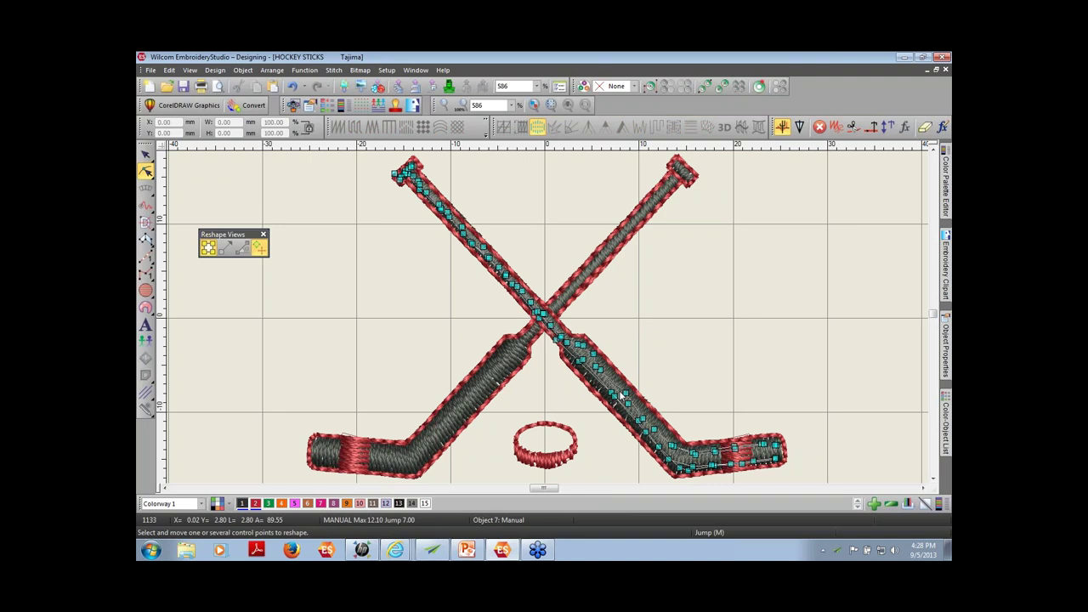
# Examine the control points and stitch angle lines of the puck's lower satin band up close
pyautogui.click(568, 464)
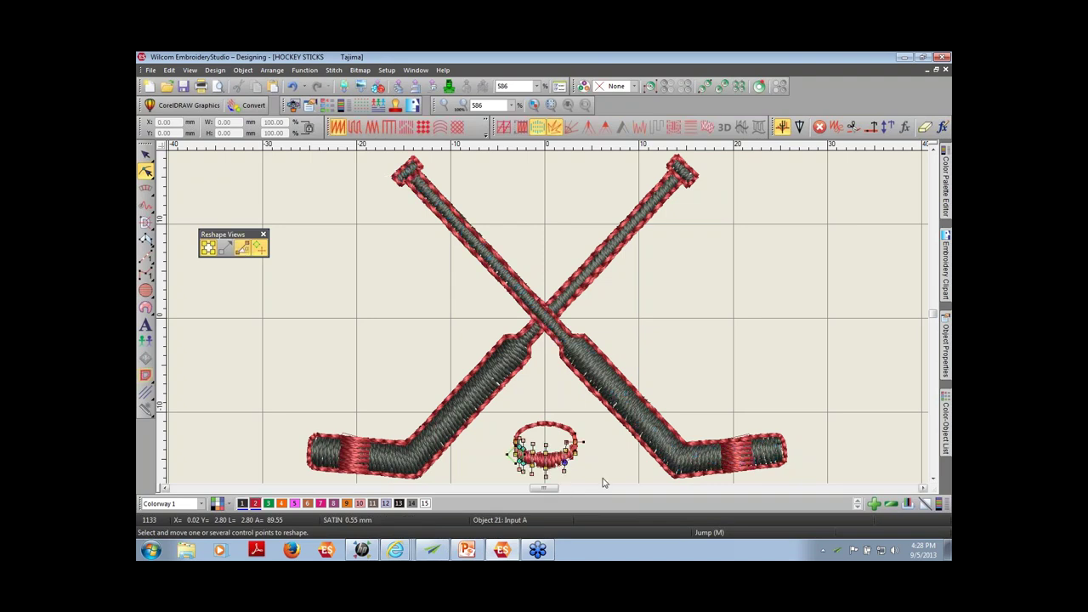
pyautogui.press('b')
pyautogui.moveTo(499, 432); pyautogui.dragTo(609, 419)
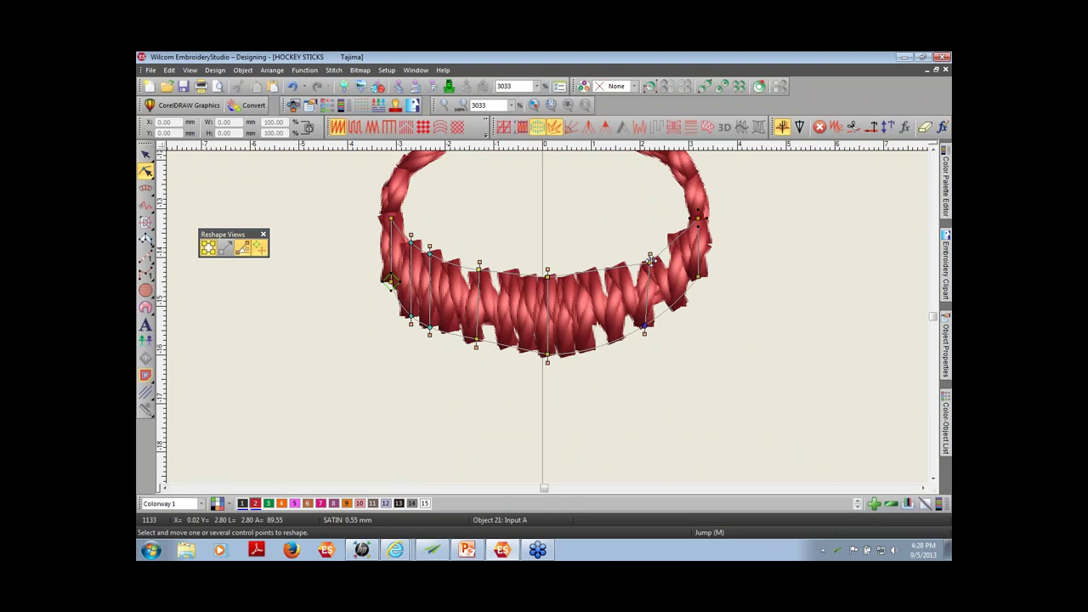
pyautogui.press('z')
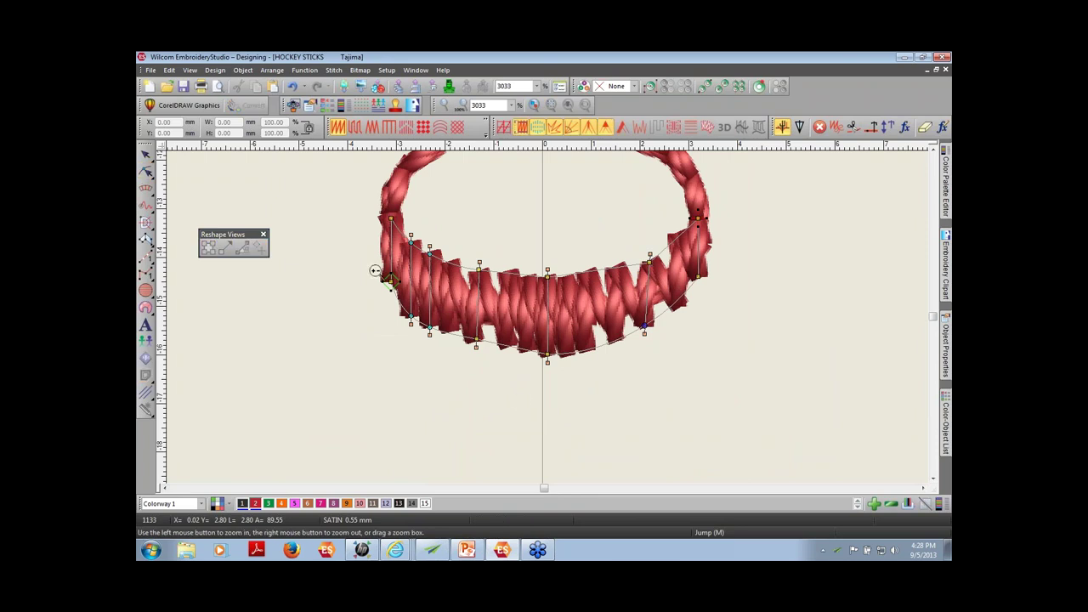
pyautogui.moveTo(353, 191); pyautogui.dragTo(452, 351)
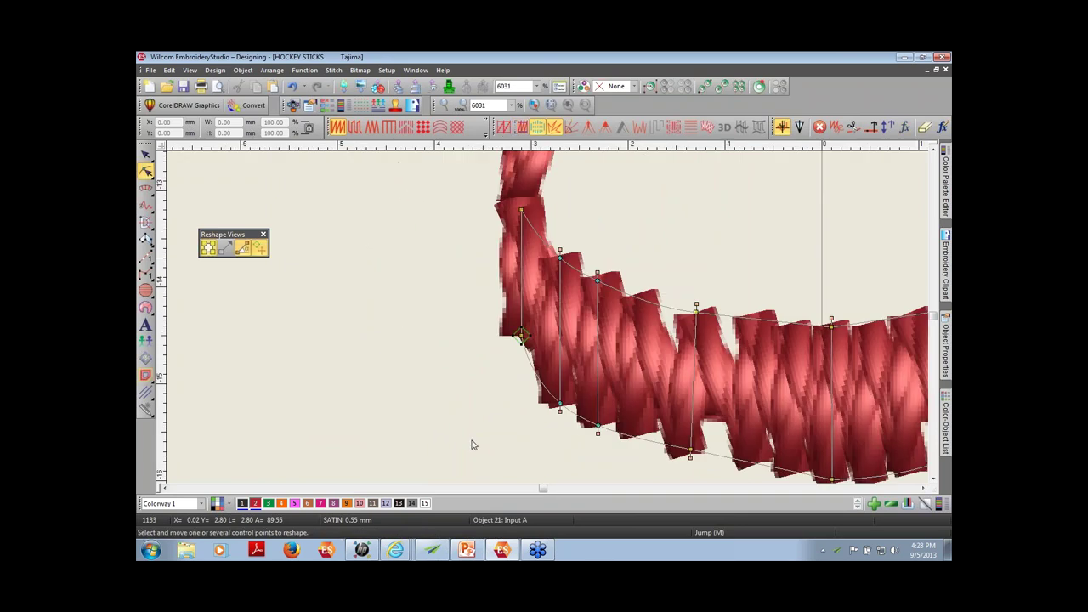
pyautogui.hotkey('shift', 'z')
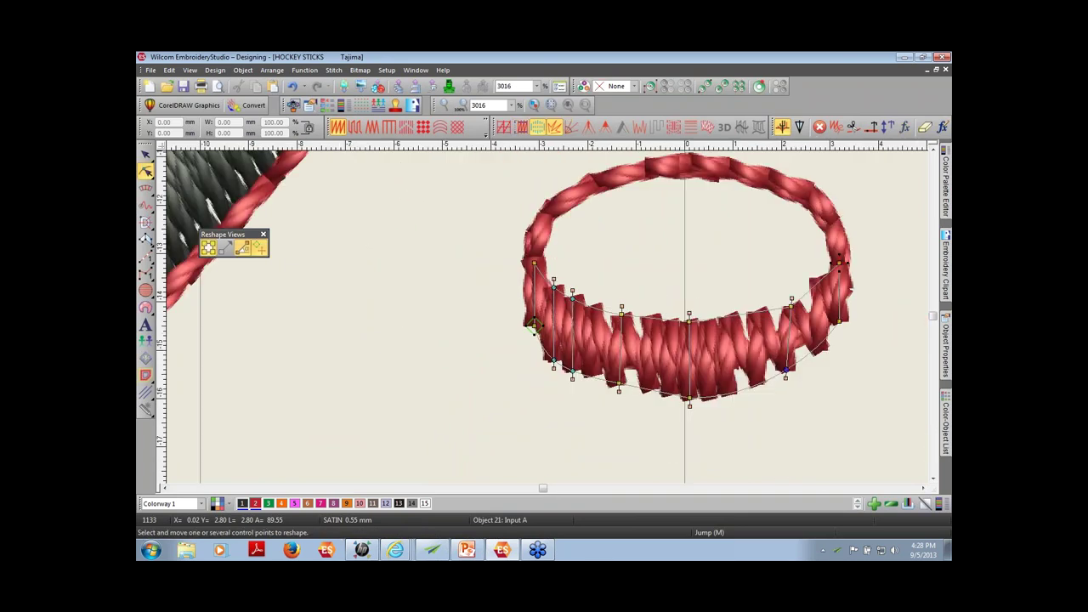
pyautogui.hotkey('shift', 'z')
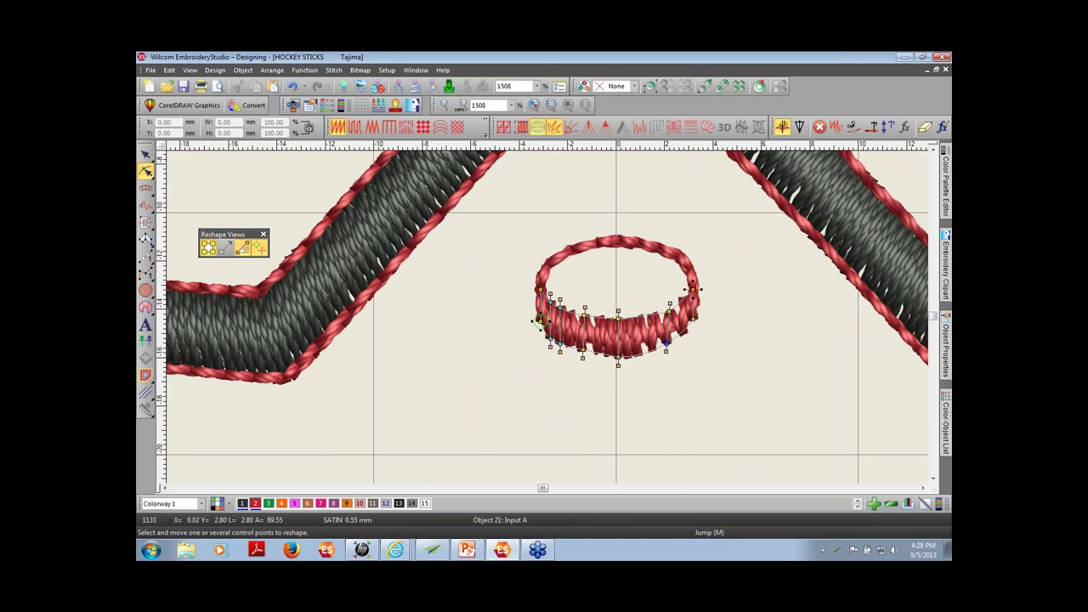
pyautogui.hotkey('shift', 'z')
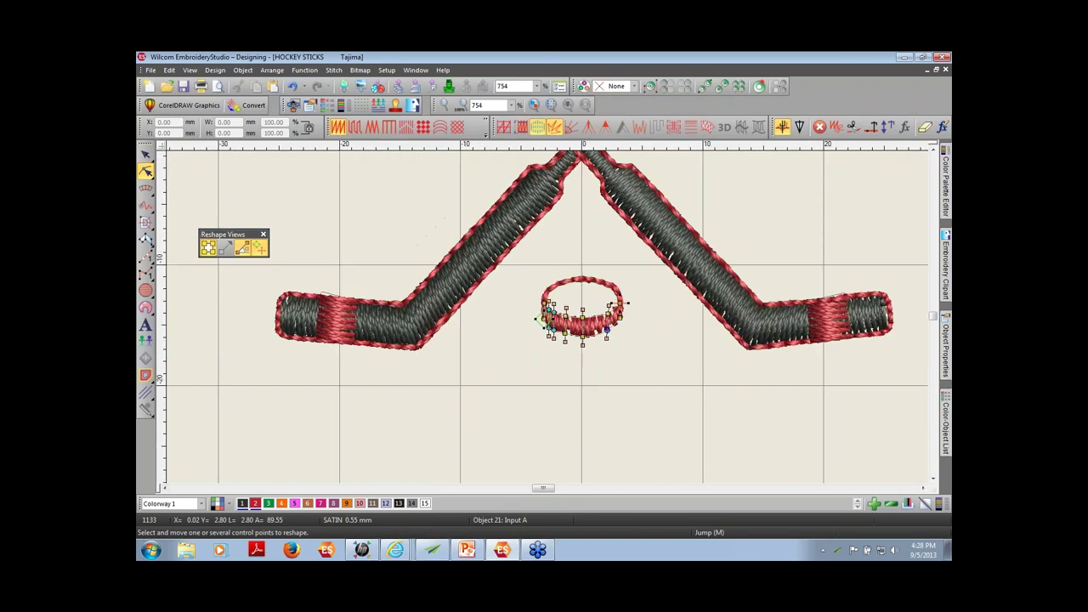
# Reshape the puck's satin band by moving control points on its upper and lower edges outward, and apply the change
pyautogui.press('b')
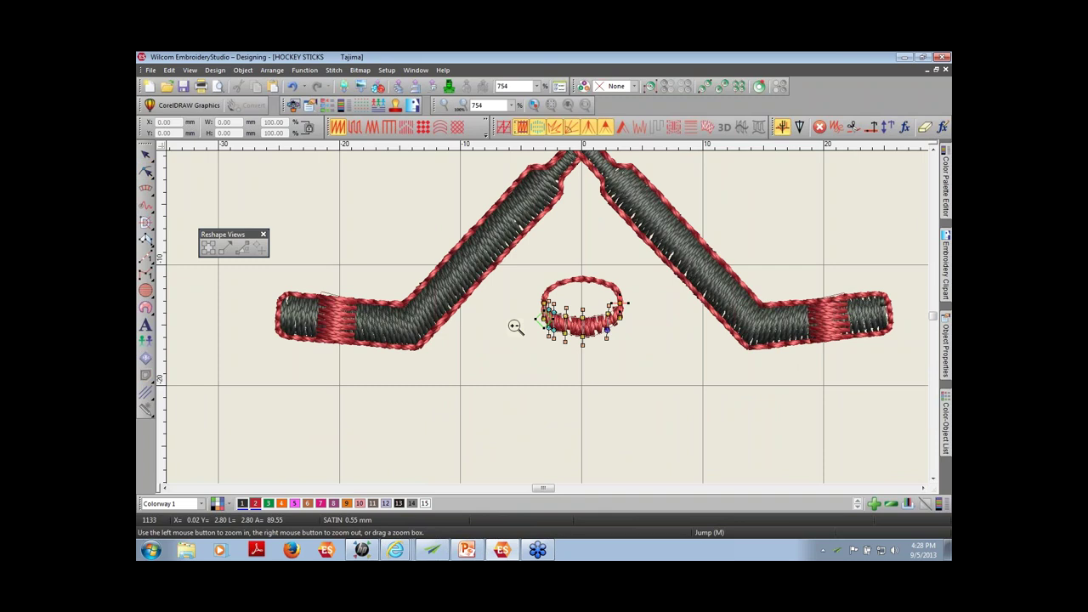
pyautogui.moveTo(523, 293); pyautogui.dragTo(635, 349)
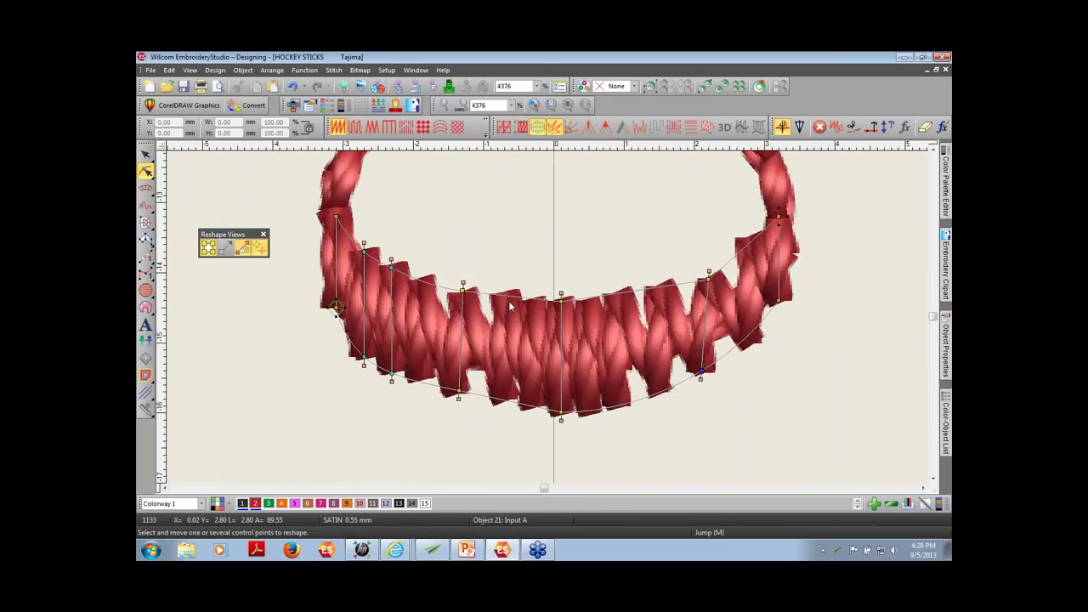
pyautogui.moveTo(459, 394); pyautogui.dragTo(452, 419)
pyautogui.moveTo(462, 285); pyautogui.dragTo(466, 255)
pyautogui.moveTo(391, 268); pyautogui.dragTo(399, 245)
pyautogui.press('0')
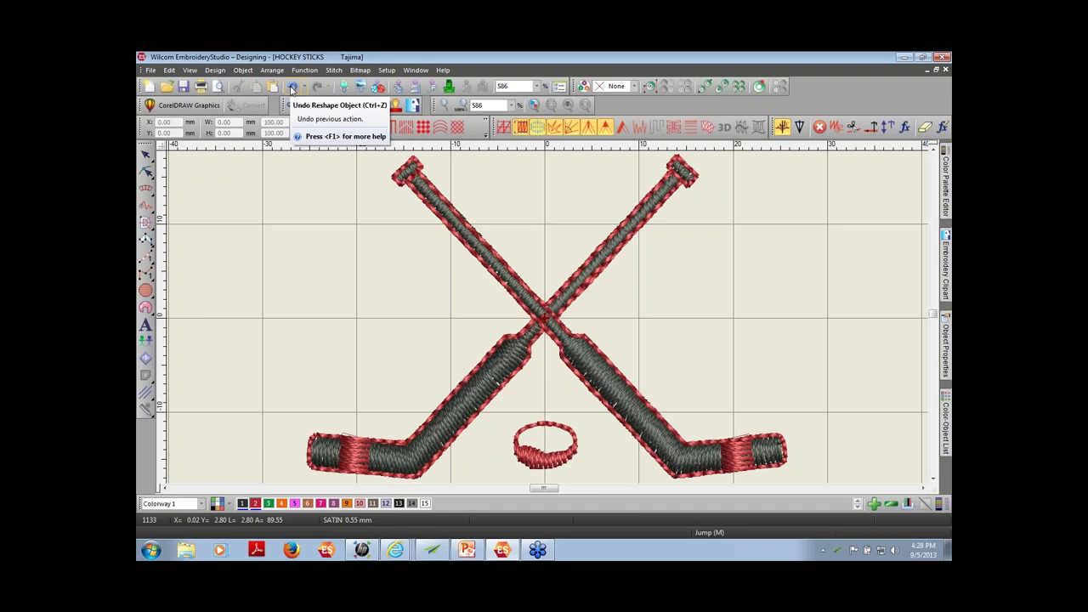
# Undo the reshaping of the puck's satin band and leave nothing selected
pyautogui.click(291, 88)
pyautogui.click(291, 88)
pyautogui.press('Escape')
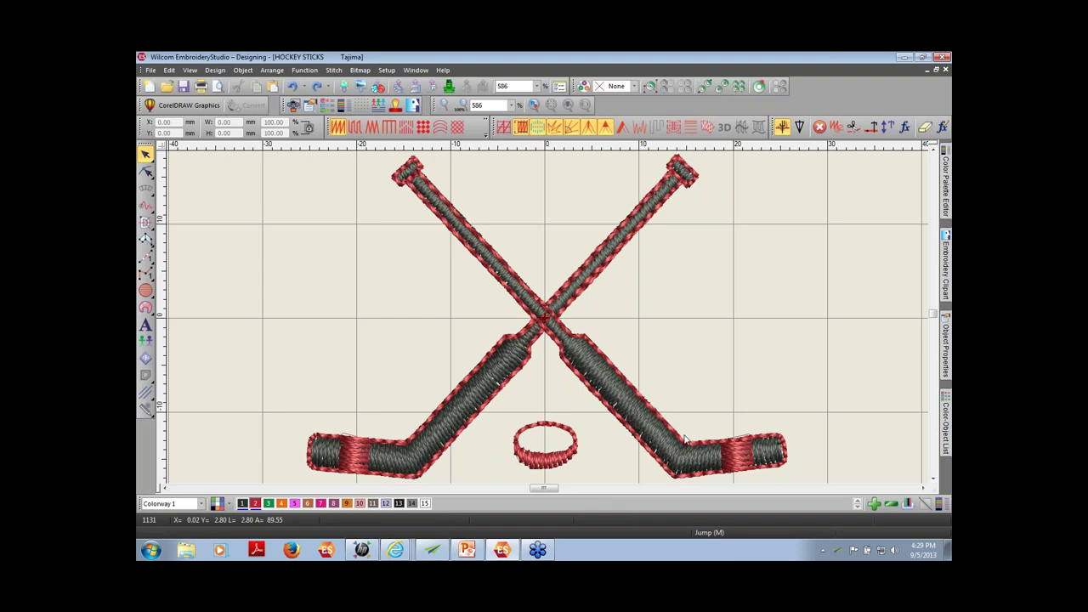
# Select the whole design and show the Arrange, Bling, Chenille, Styles, Transform, Travel and View toolbars
pyautogui.hotkey('ctrl', 'a')
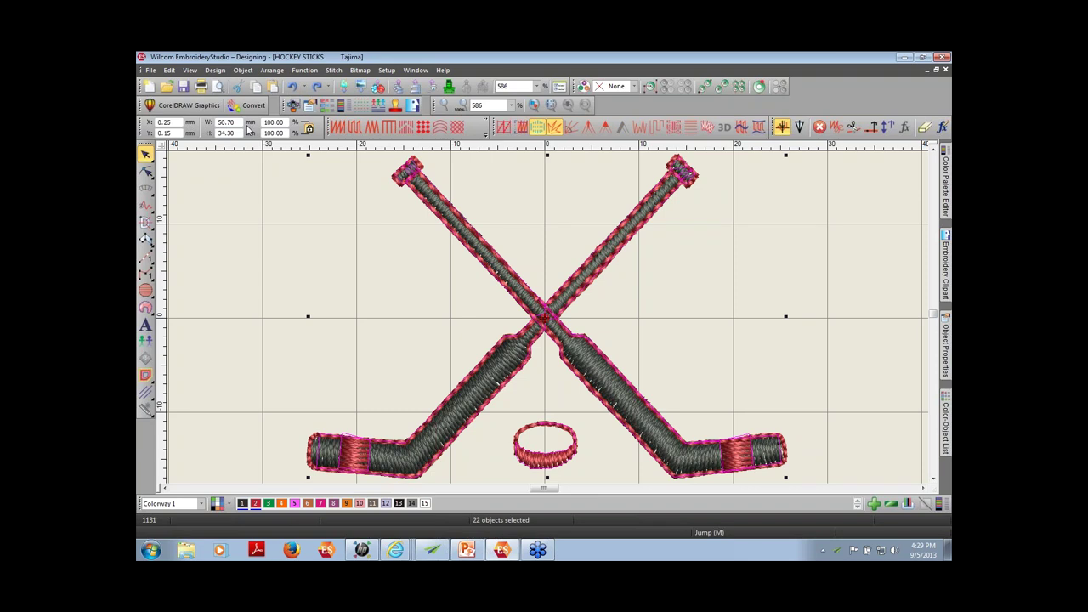
pyautogui.click(416, 69)
pyautogui.moveTo(442, 171)
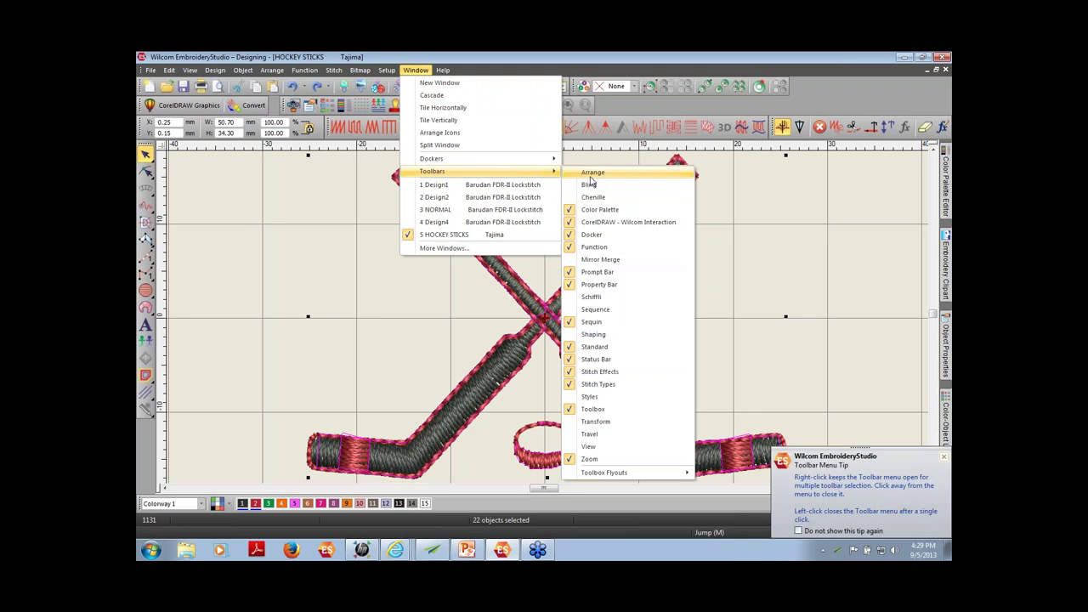
pyautogui.click(593, 173)
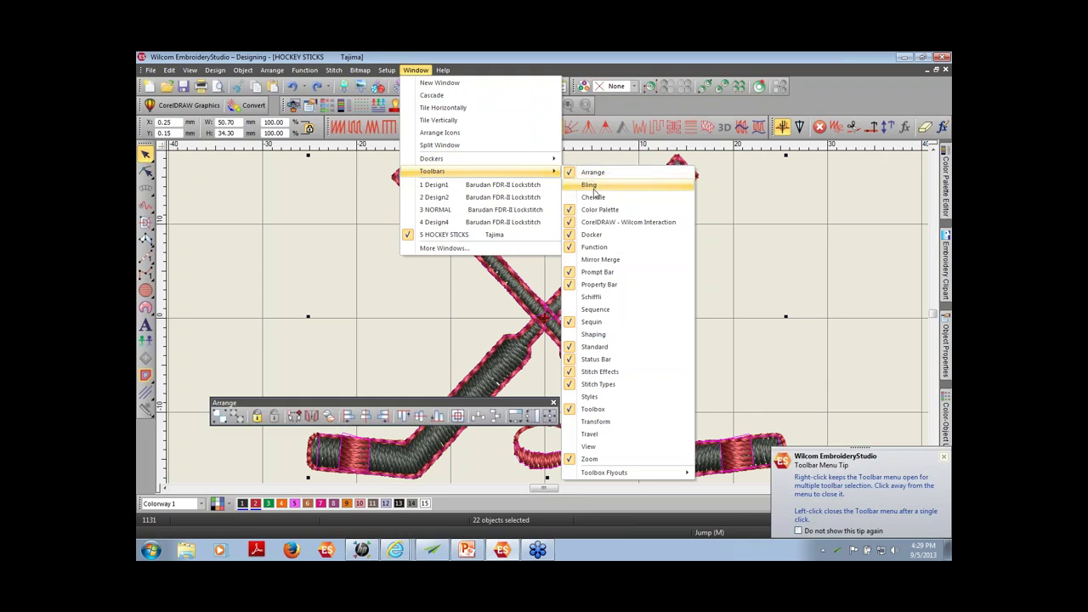
pyautogui.click(592, 185)
pyautogui.click(593, 196)
pyautogui.click(604, 397)
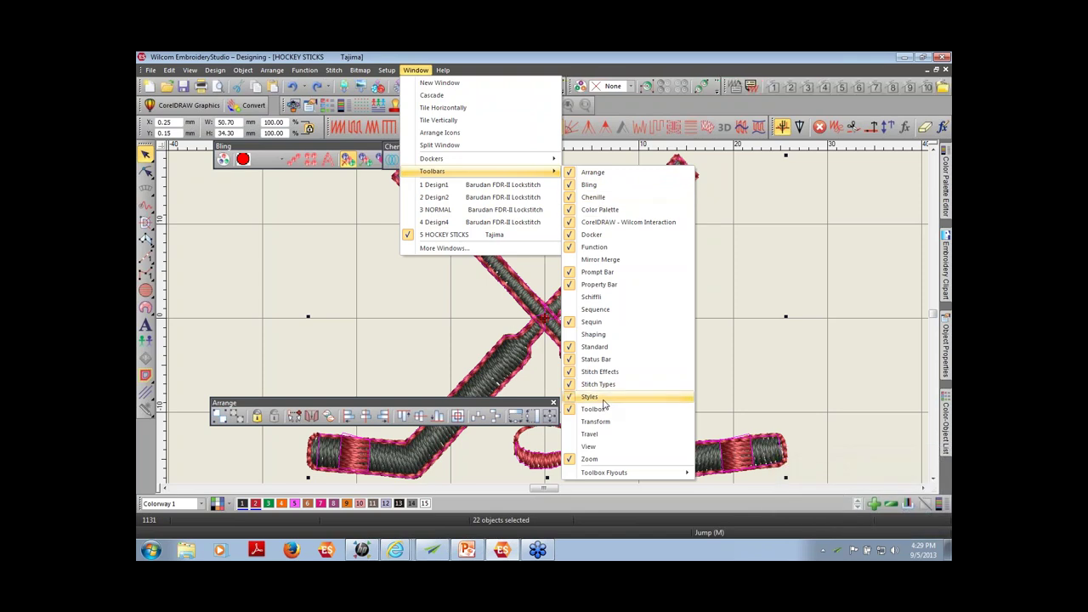
pyautogui.click(606, 437)
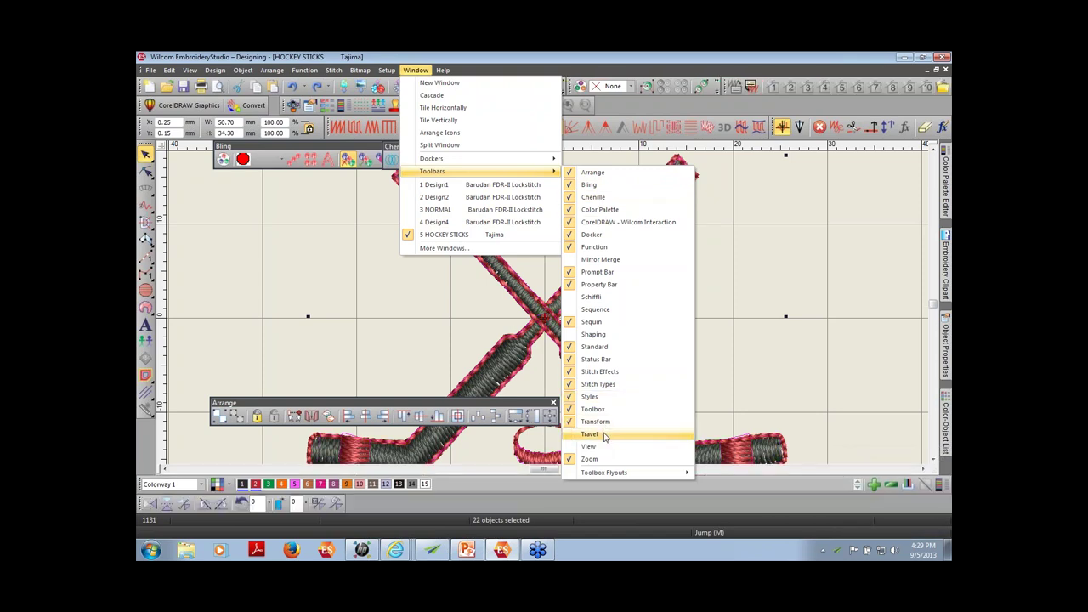
pyautogui.click(601, 448)
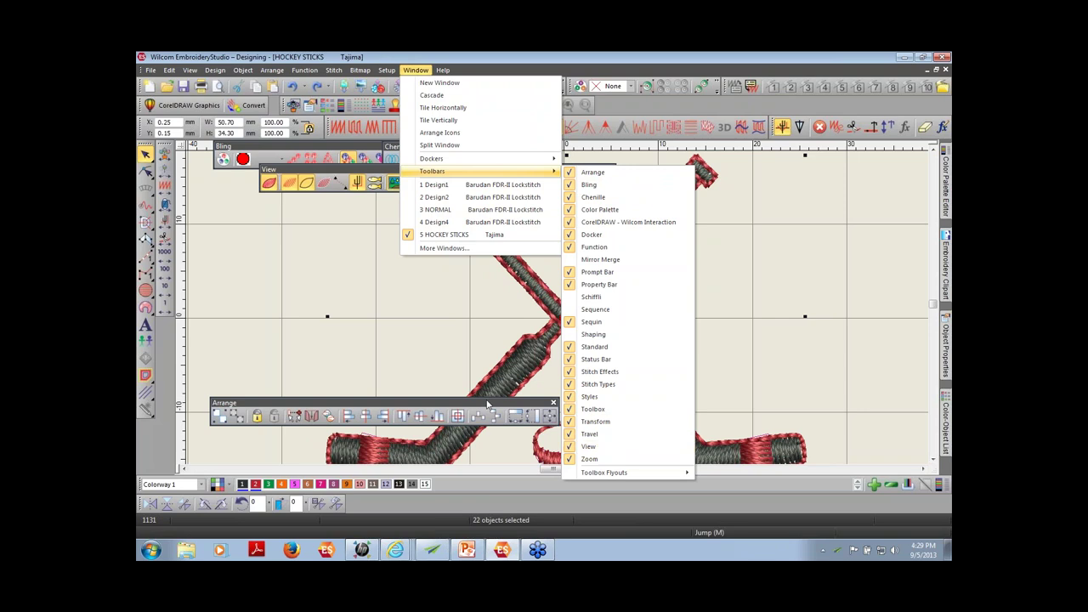
pyautogui.click(410, 371)
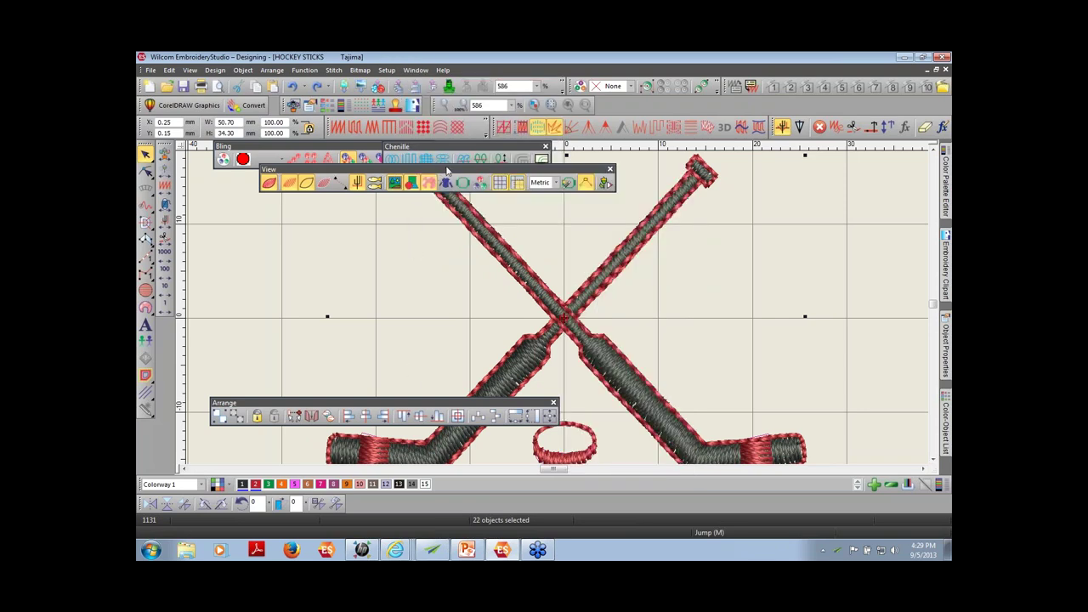
# Dock the View toolbar in its own row beneath the other toolbars, and close the floating Chenille, Bling and Arrange toolbars
pyautogui.moveTo(448, 170); pyautogui.dragTo(771, 105)
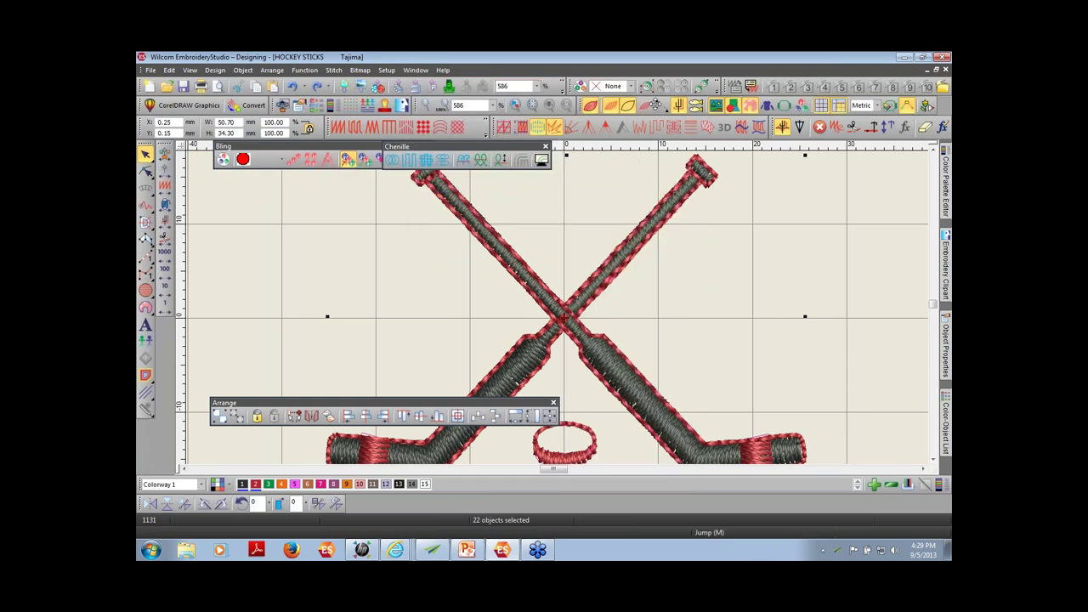
pyautogui.click(544, 146)
pyautogui.click(427, 146)
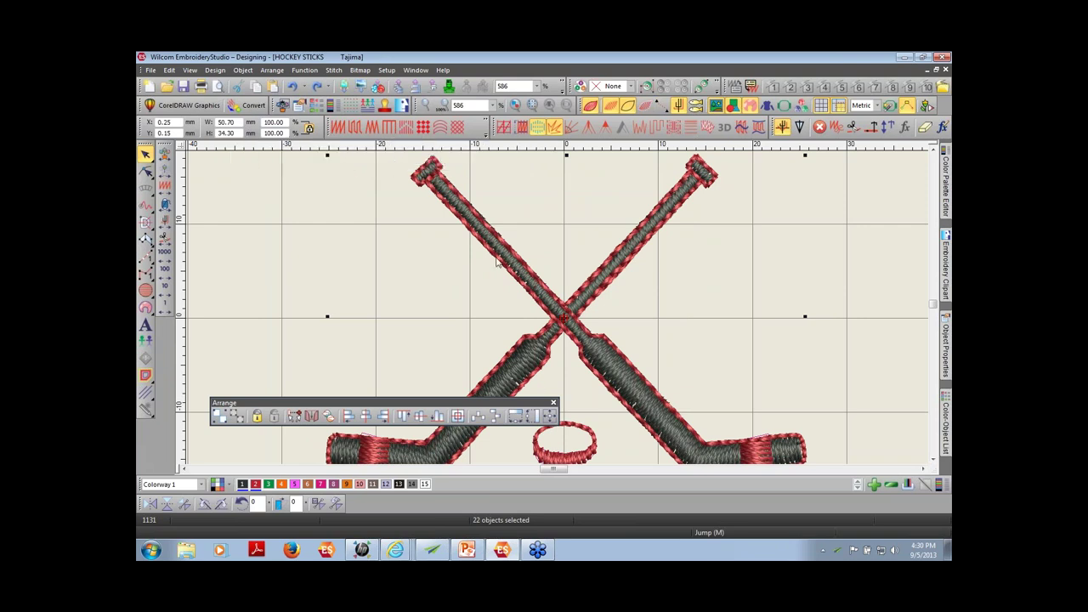
pyautogui.click(553, 403)
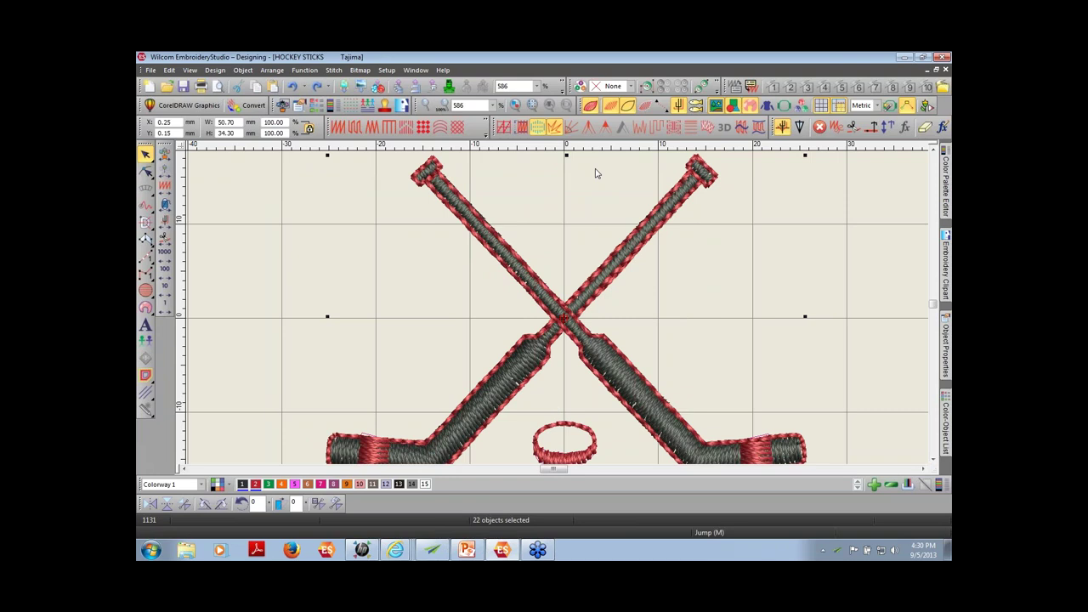
pyautogui.moveTo(580, 106); pyautogui.dragTo(138, 151)
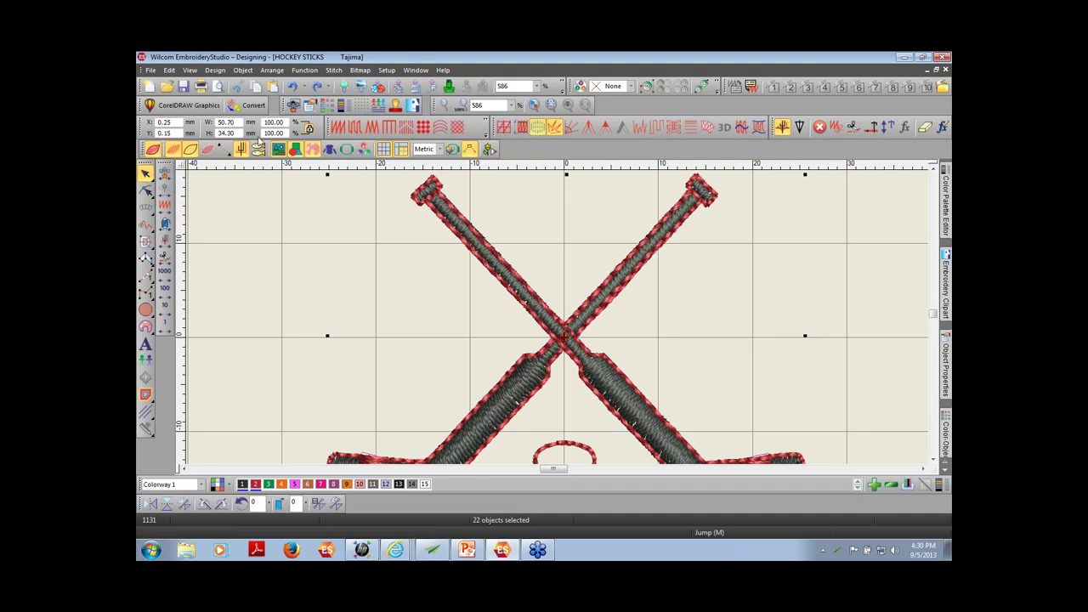
# Switch the measurement units to U.S., scale the selected design proportionally to a height of 2 in, and deselect it
pyautogui.click(441, 150)
pyautogui.click(425, 171)
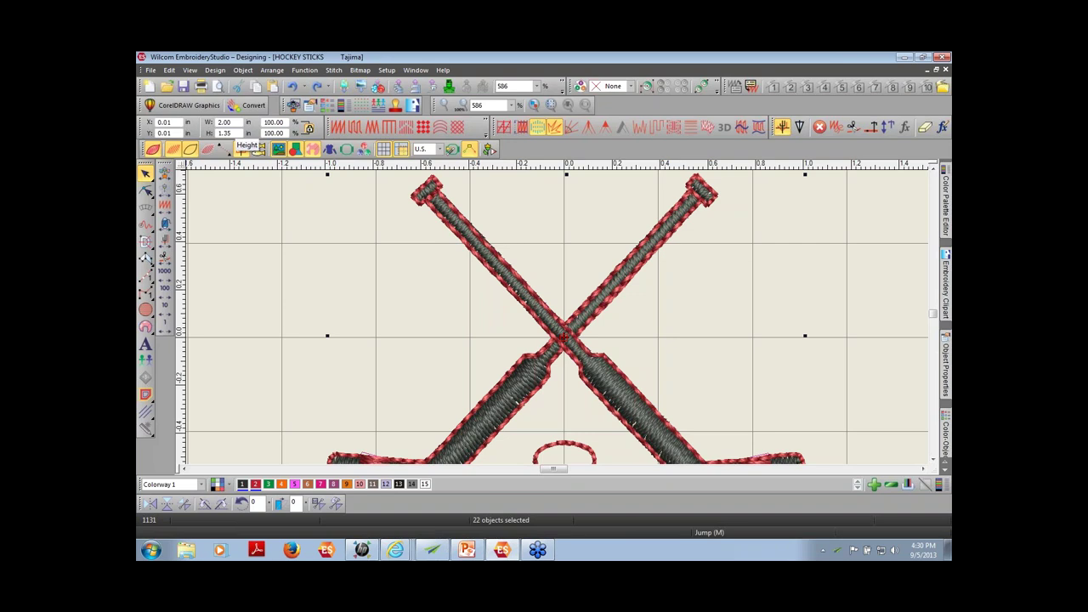
pyautogui.doubleClick(238, 133)
pyautogui.write('2')
pyautogui.press('Return')
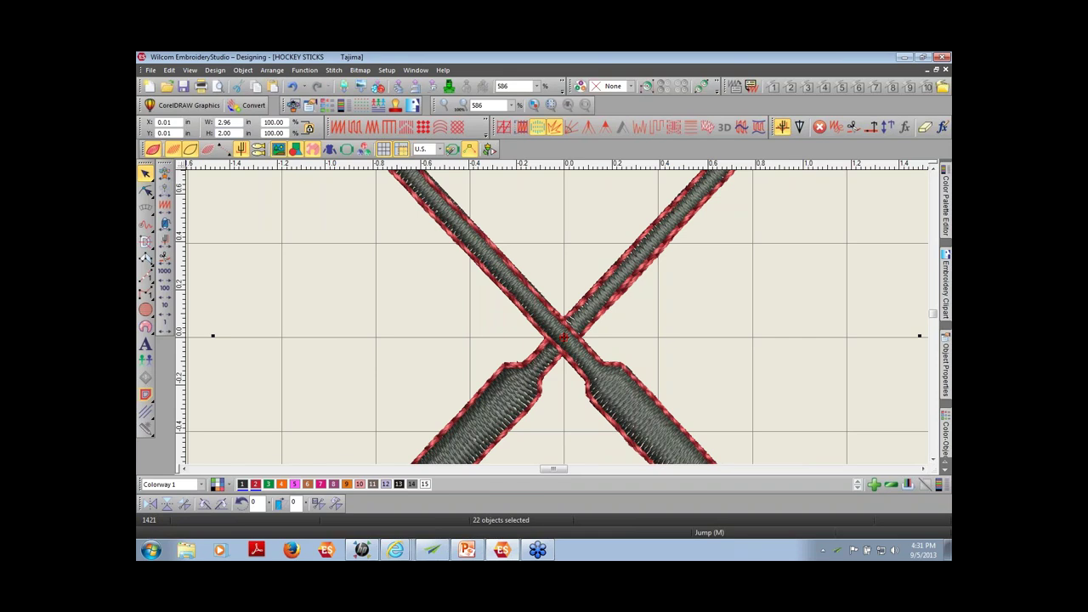
pyautogui.press('1')
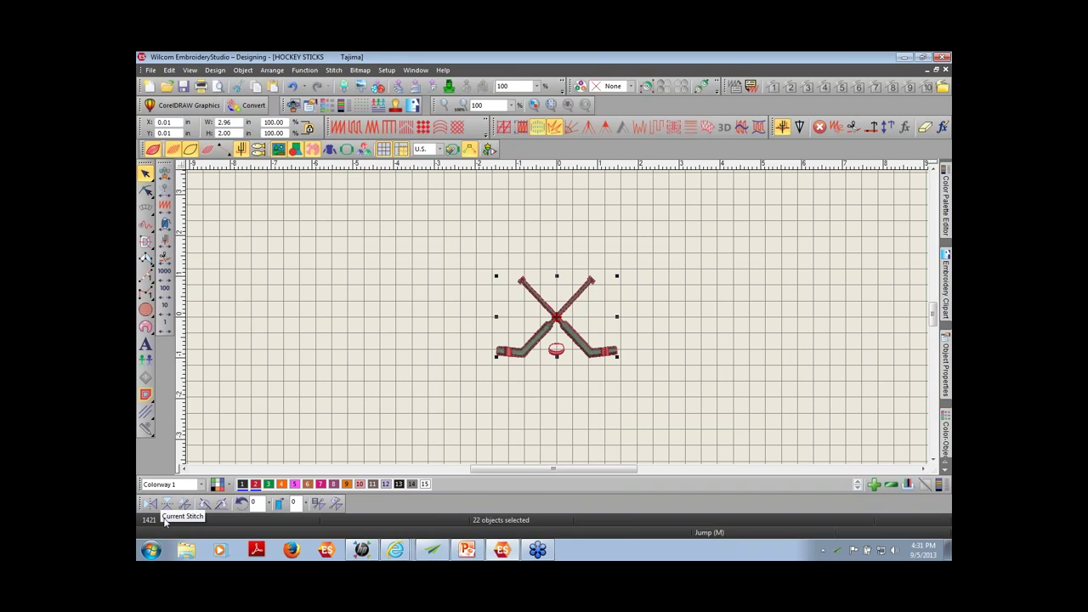
pyautogui.click(689, 413)
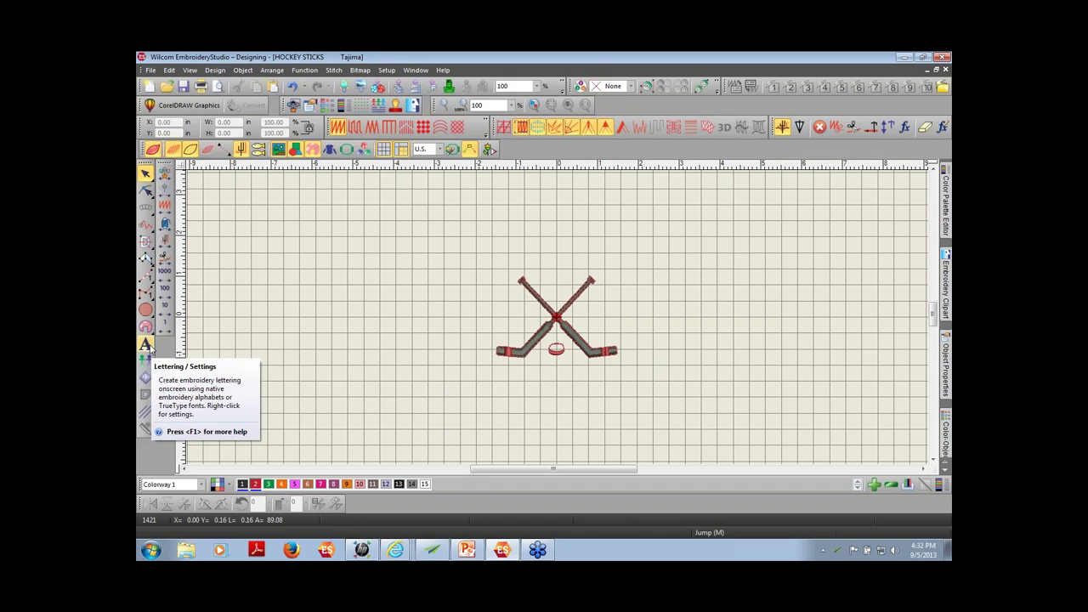
# Start new lettering and enter HOCKEY on the first line and 2013 on the second
pyautogui.click(149, 349)
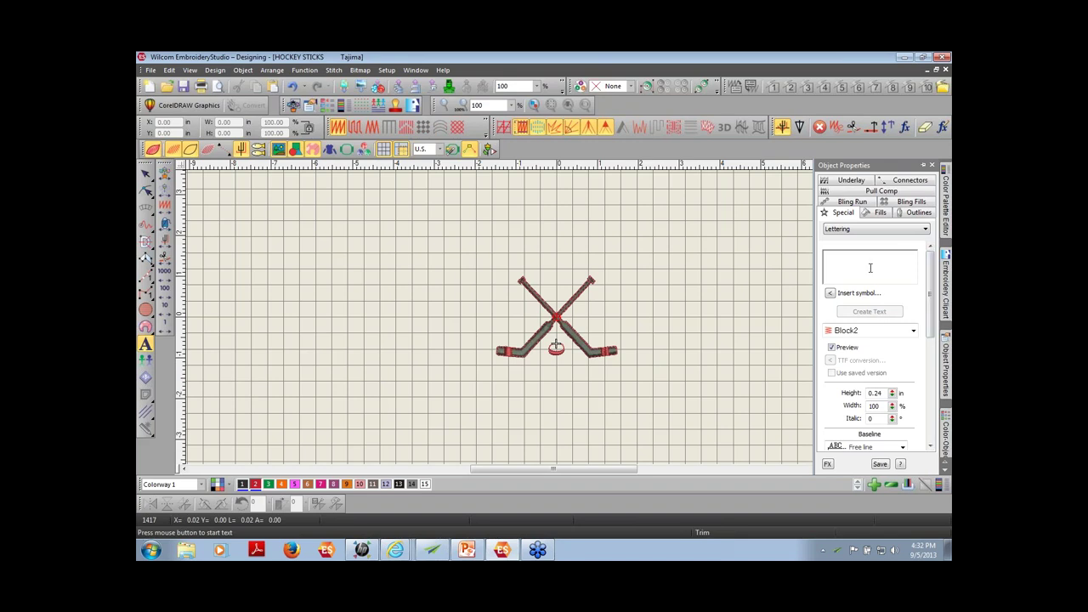
pyautogui.moveTo(930, 285); pyautogui.dragTo(929, 325)
pyautogui.click(862, 265)
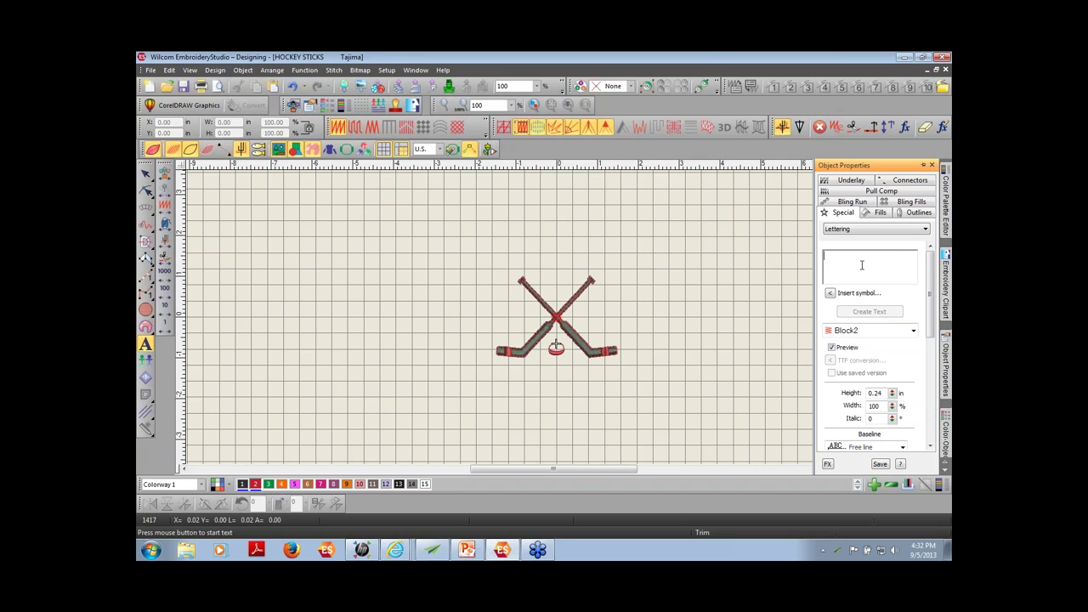
pyautogui.write('HOCKEY')
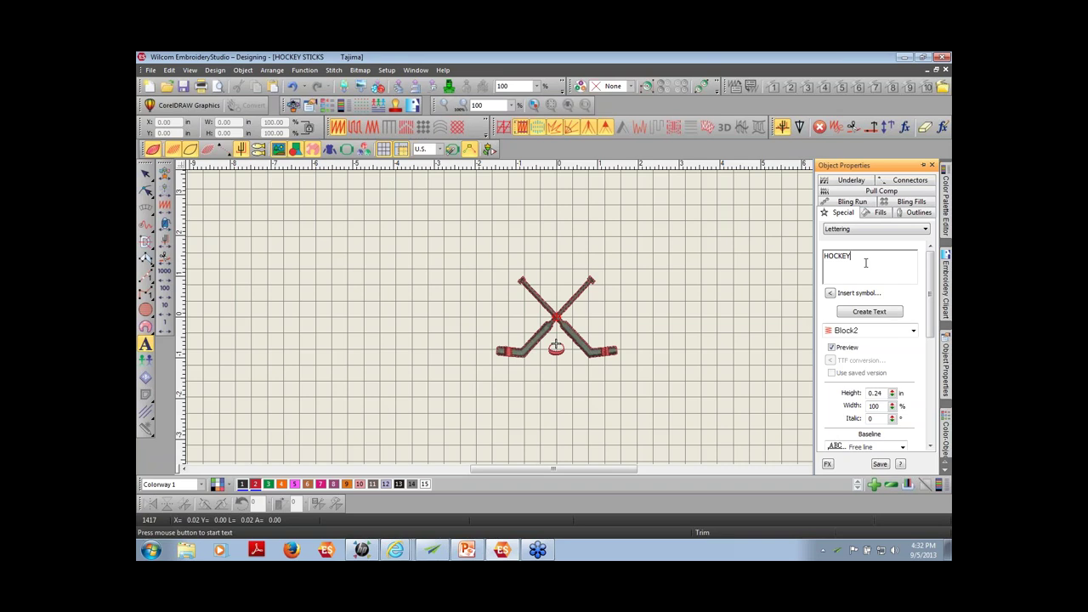
pyautogui.write('2013')
# Browse the previews of the embroidery and TrueType fonts and choose Flash for the lettering
pyautogui.click(914, 332)
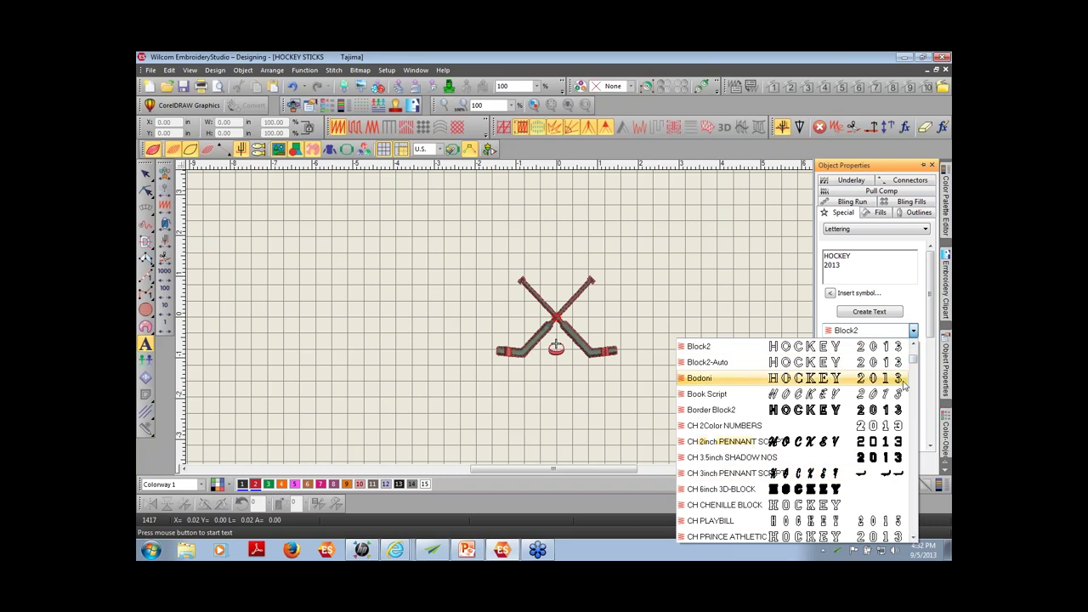
pyautogui.click(912, 364)
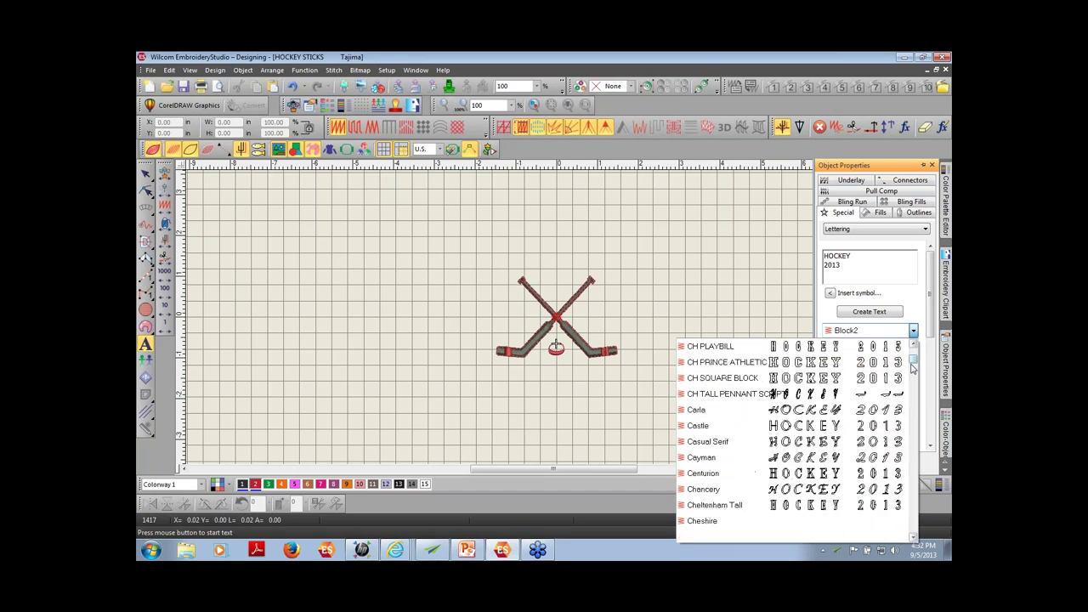
pyautogui.scroll(-2, 912, 367)
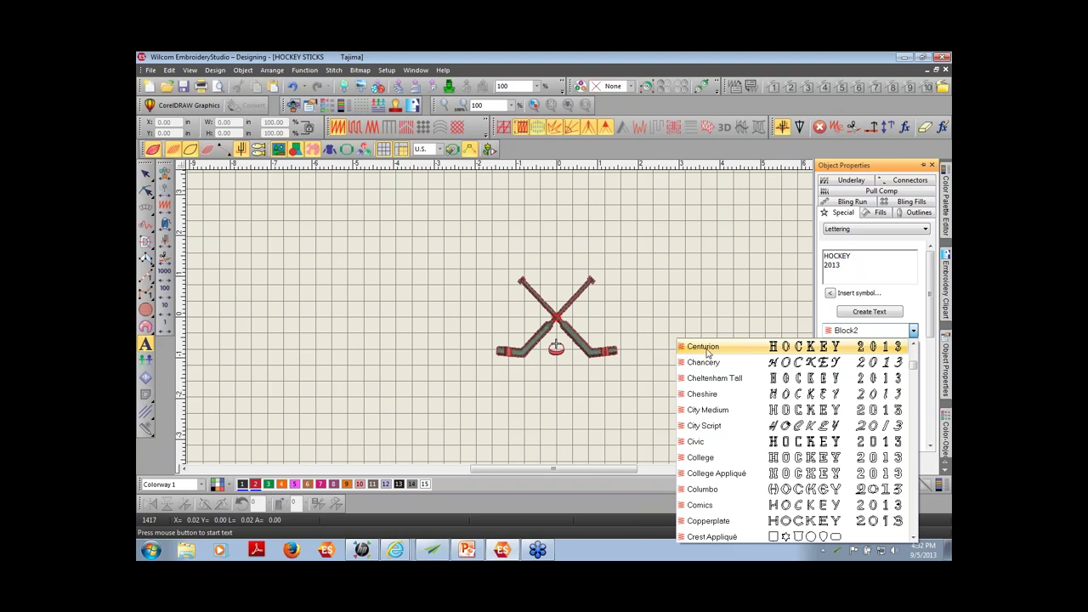
pyautogui.click(917, 375)
pyautogui.moveTo(916, 374); pyautogui.dragTo(916, 422)
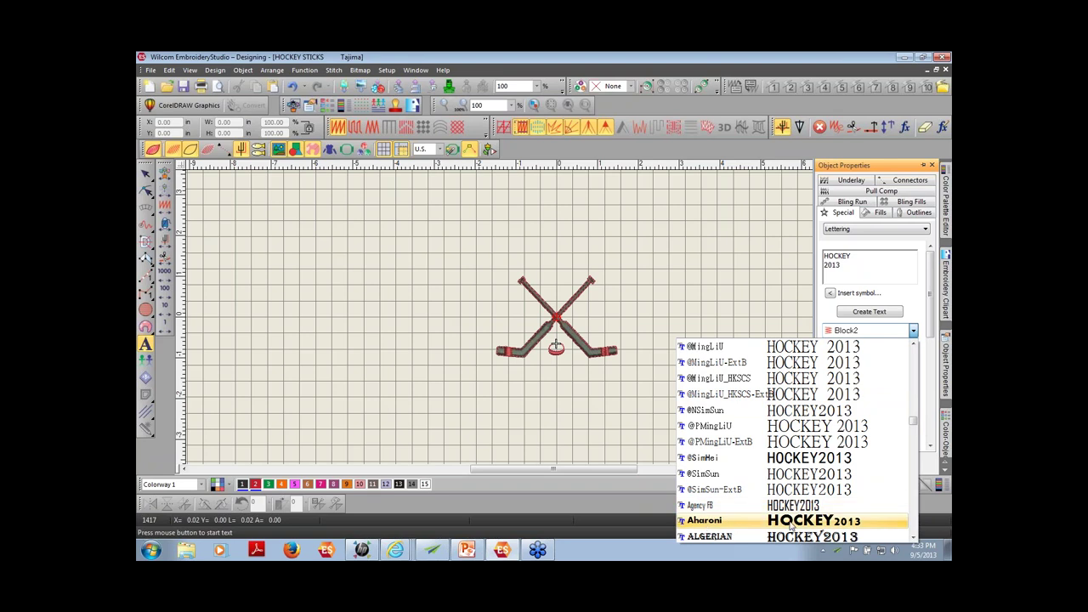
pyautogui.moveTo(914, 422); pyautogui.dragTo(912, 375)
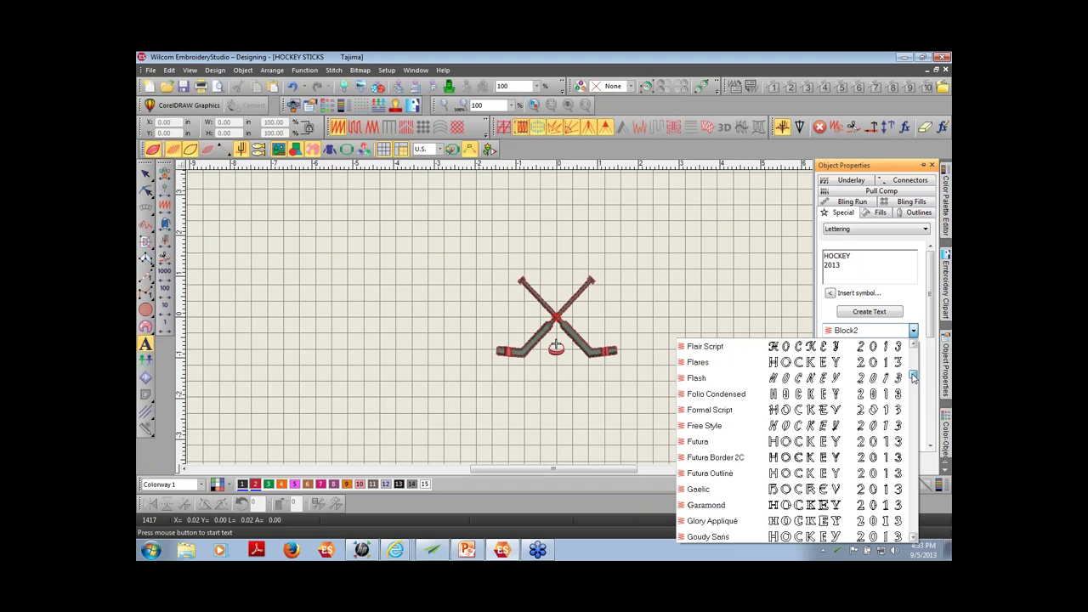
pyautogui.click(835, 378)
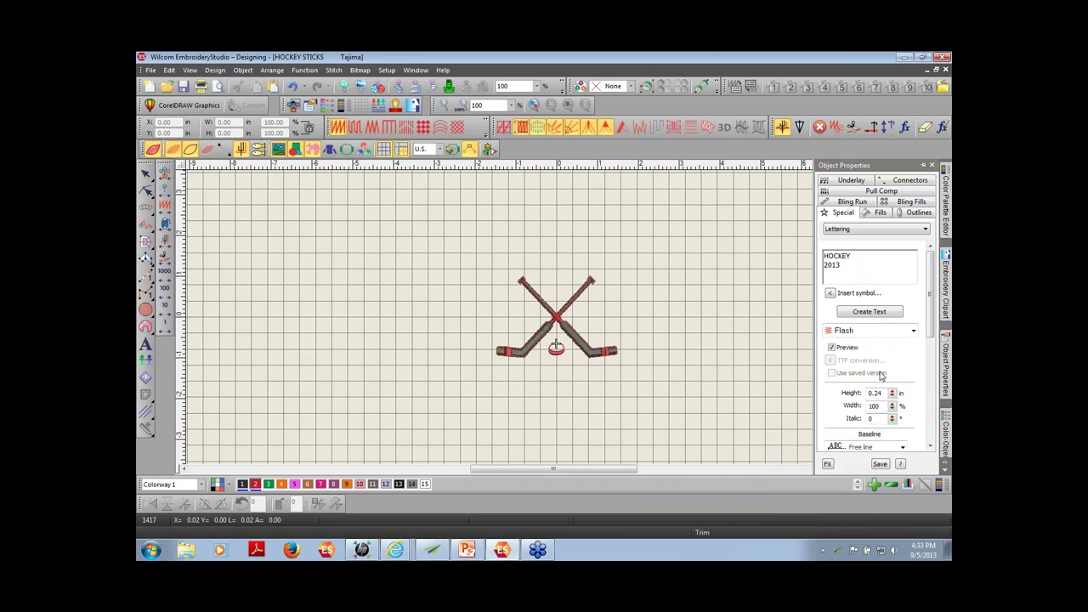
# Turn off the font preview, look at the plain list of font names, and turn the preview back on
pyautogui.click(914, 332)
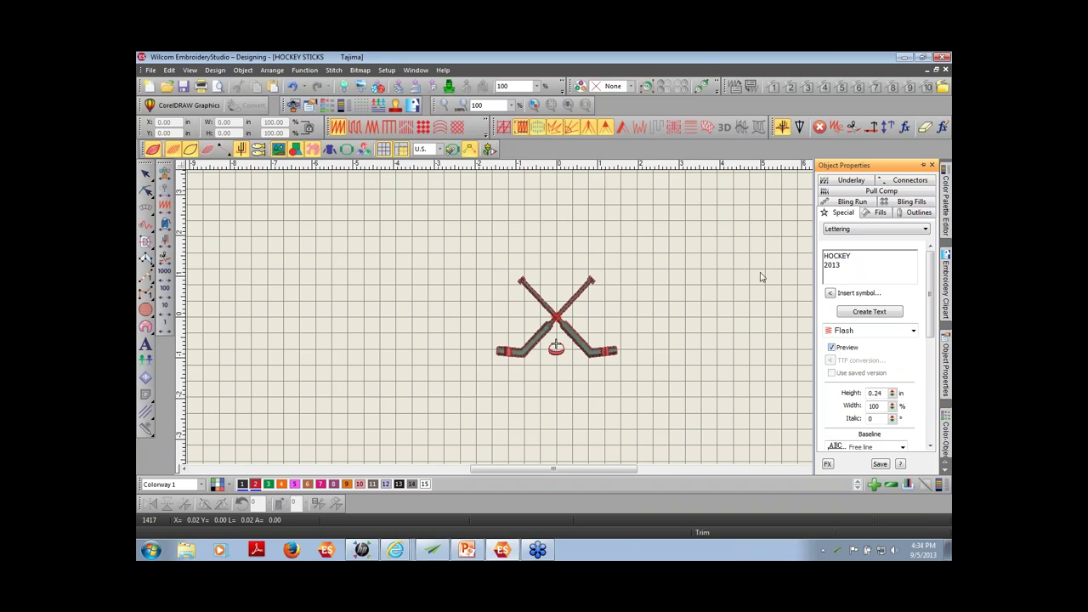
pyautogui.click(832, 347)
pyautogui.click(913, 331)
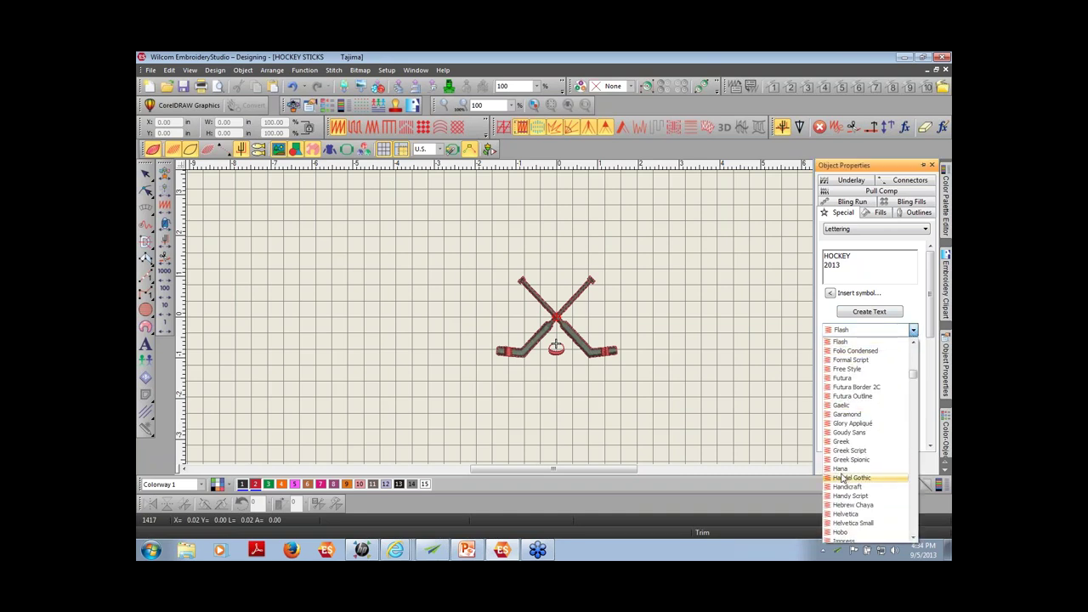
pyautogui.click(808, 368)
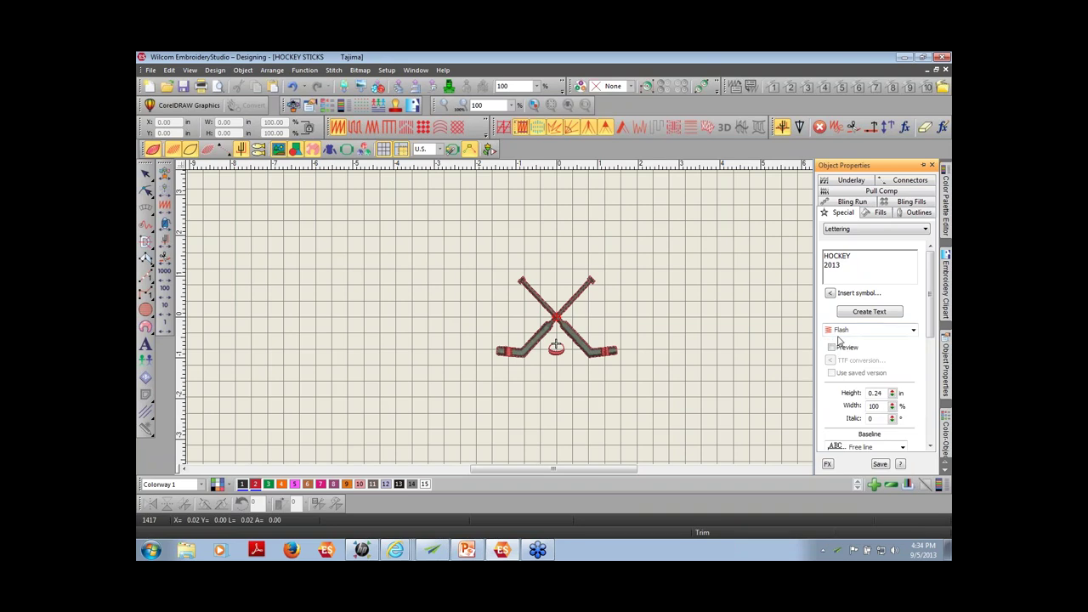
pyautogui.click(833, 348)
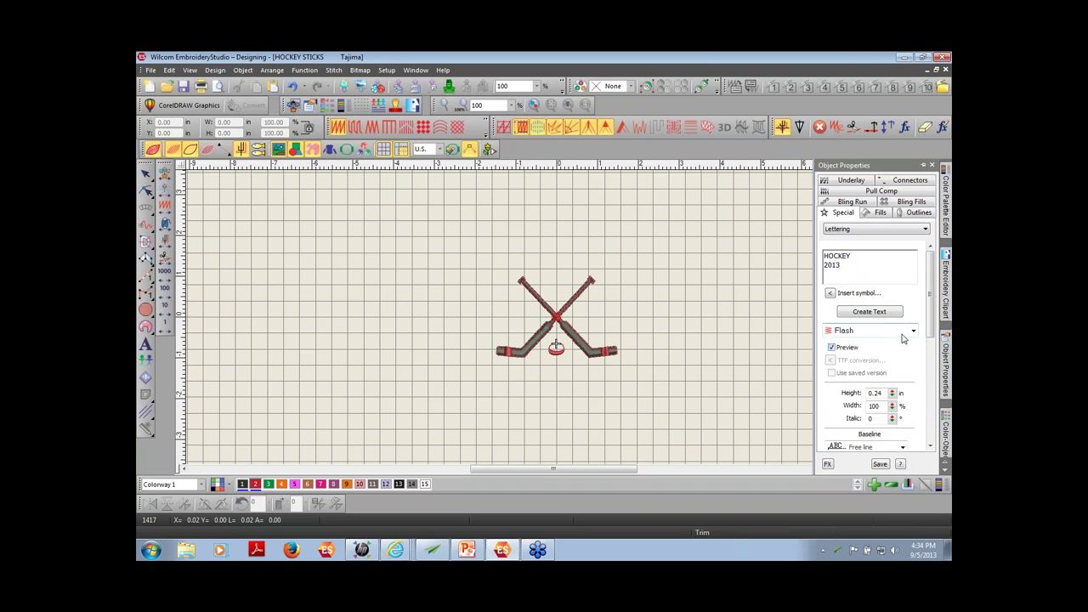
# Set the lettering height to 0.50 in and its baseline to Arc CW
pyautogui.moveTo(930, 333); pyautogui.dragTo(933, 355)
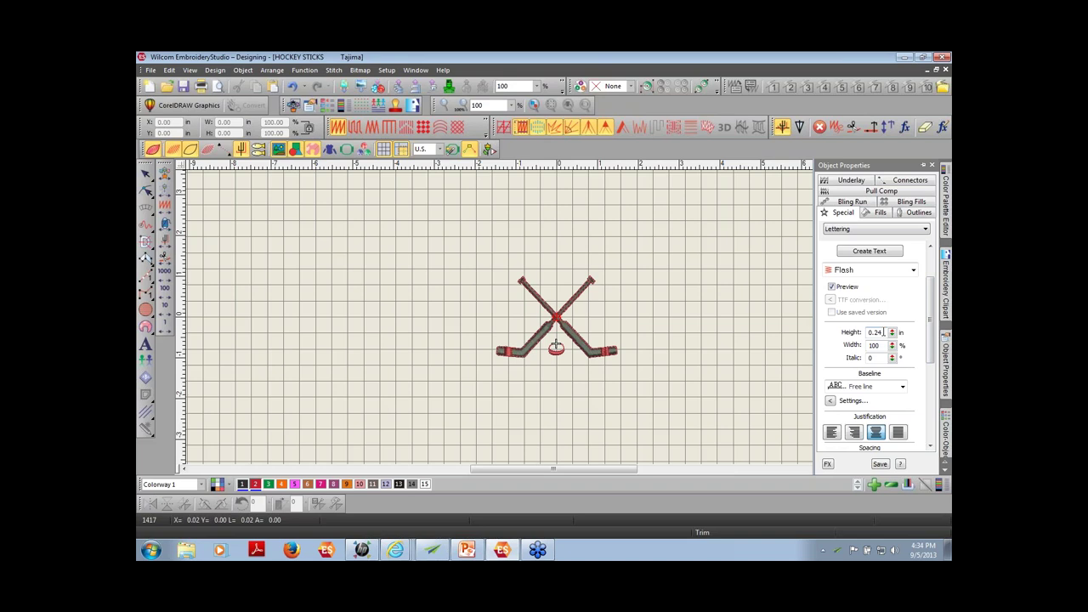
pyautogui.doubleClick(884, 332)
pyautogui.write('.50')
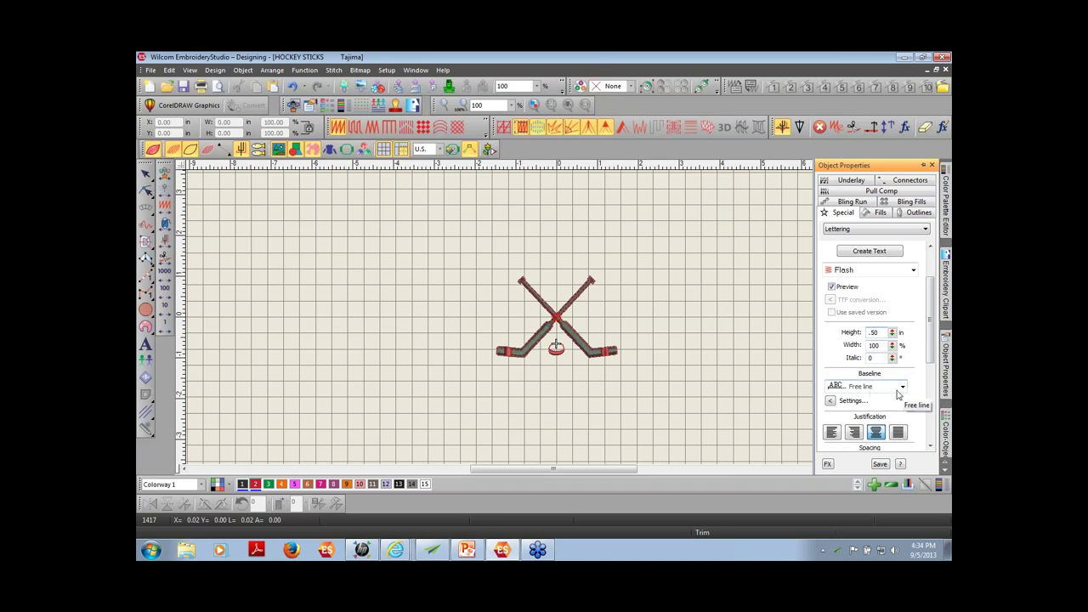
pyautogui.click(903, 388)
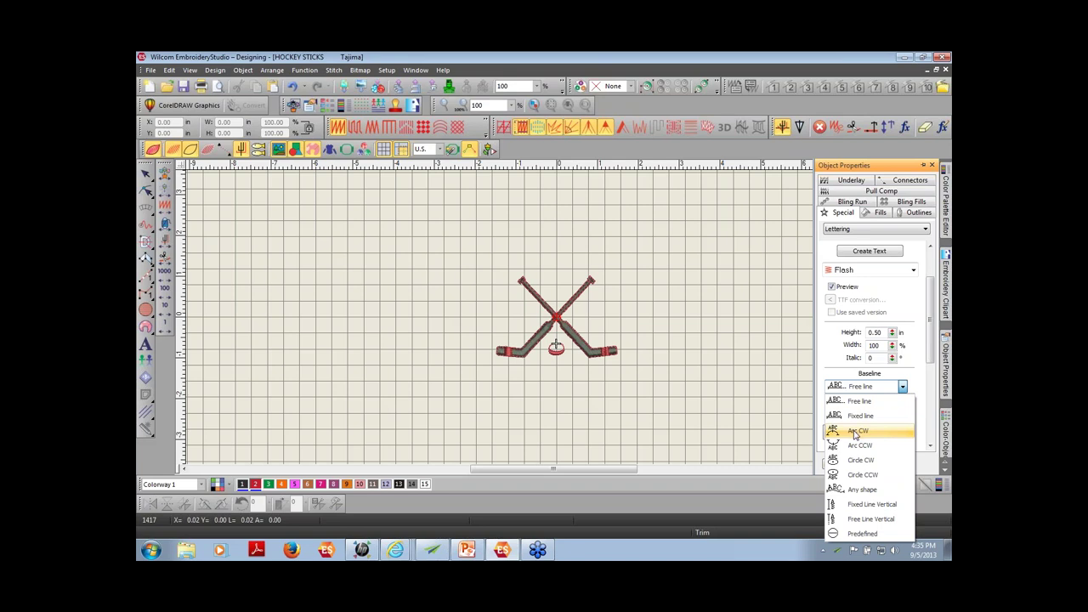
pyautogui.click(856, 435)
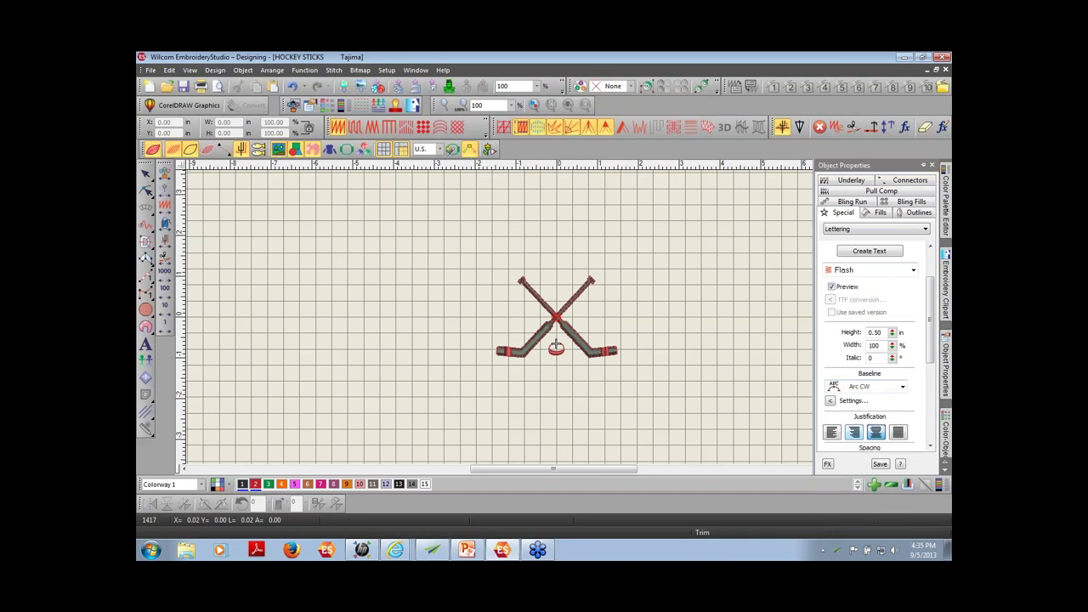
# Delete the second line, 2013, from the lettering text
pyautogui.moveTo(929, 352); pyautogui.dragTo(930, 318)
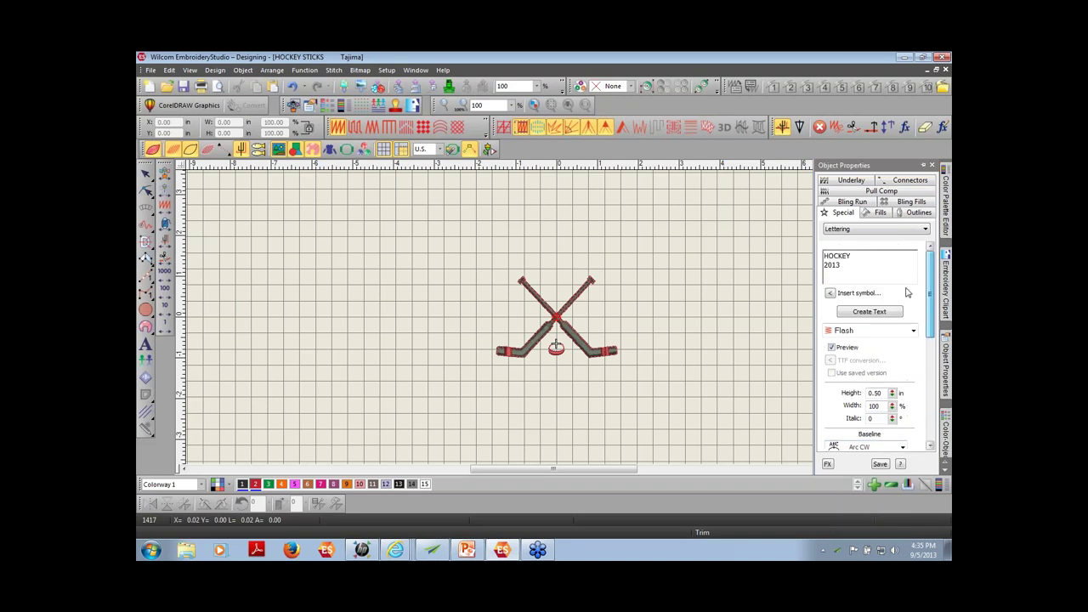
pyautogui.click(854, 256)
pyautogui.moveTo(854, 257); pyautogui.dragTo(856, 265)
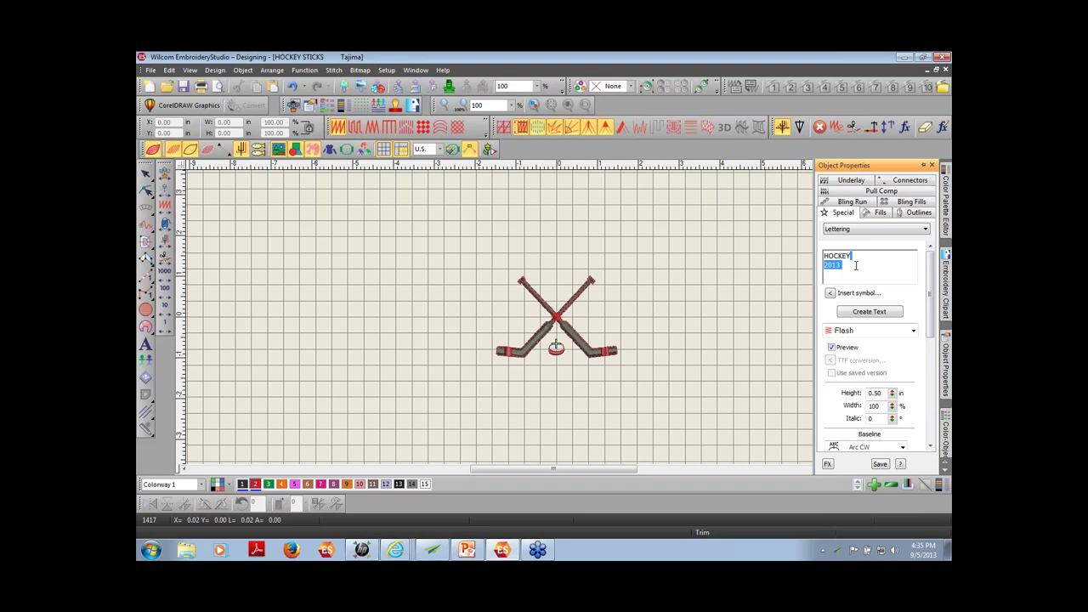
pyautogui.press('BackSpace')
pyautogui.moveTo(935, 320); pyautogui.dragTo(934, 391)
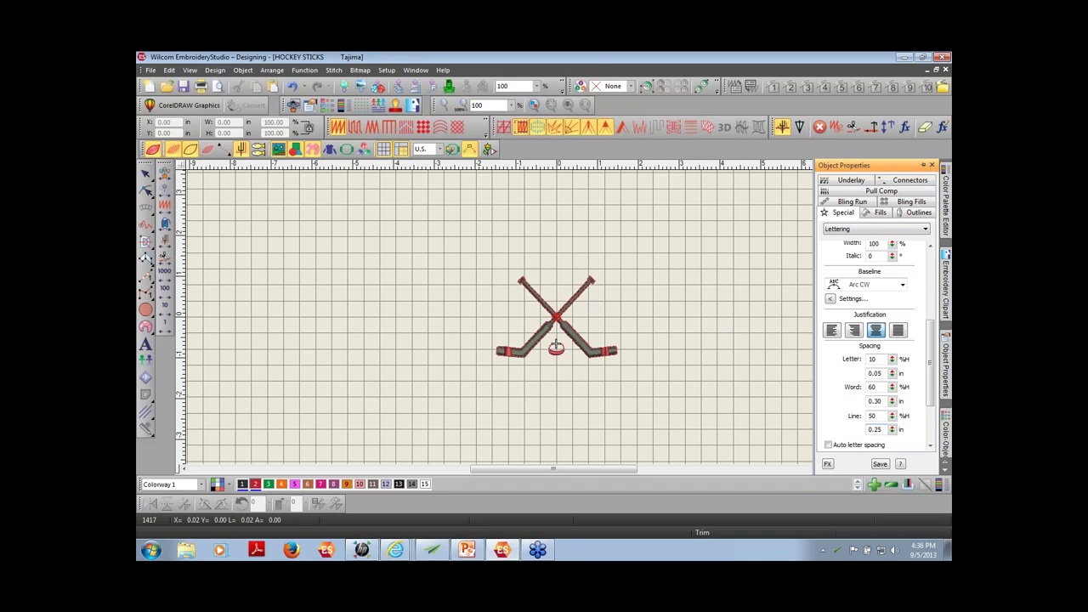
# Create the HOCKEY lettering on an arc above the hockey sticks, enlarge it to about 2.80 in wide and move it closer to them
pyautogui.moveTo(930, 385); pyautogui.dragTo(938, 306)
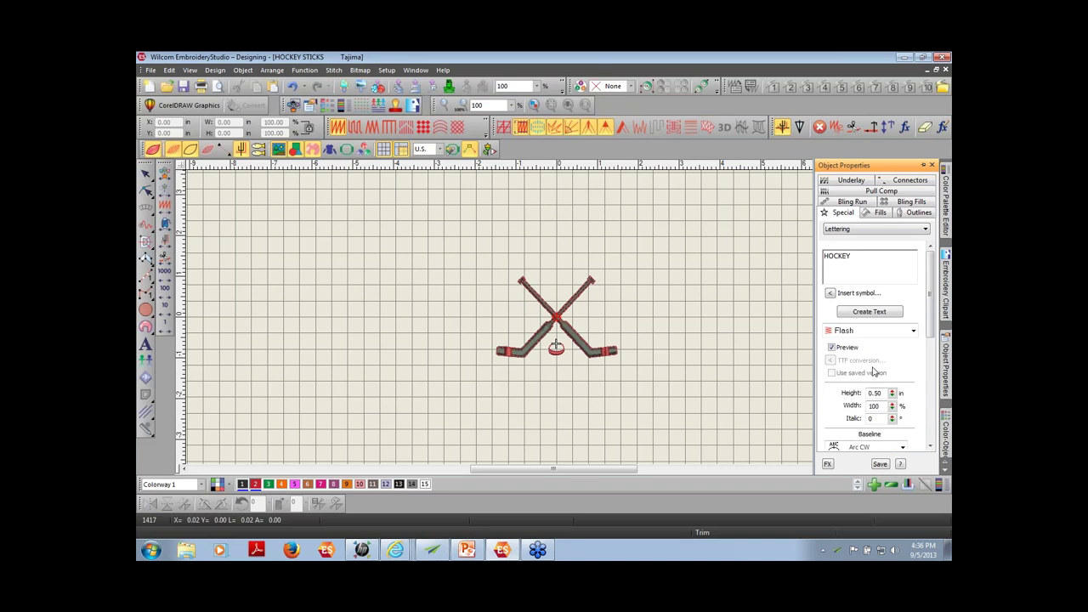
pyautogui.moveTo(931, 331); pyautogui.dragTo(935, 285)
pyautogui.click(871, 313)
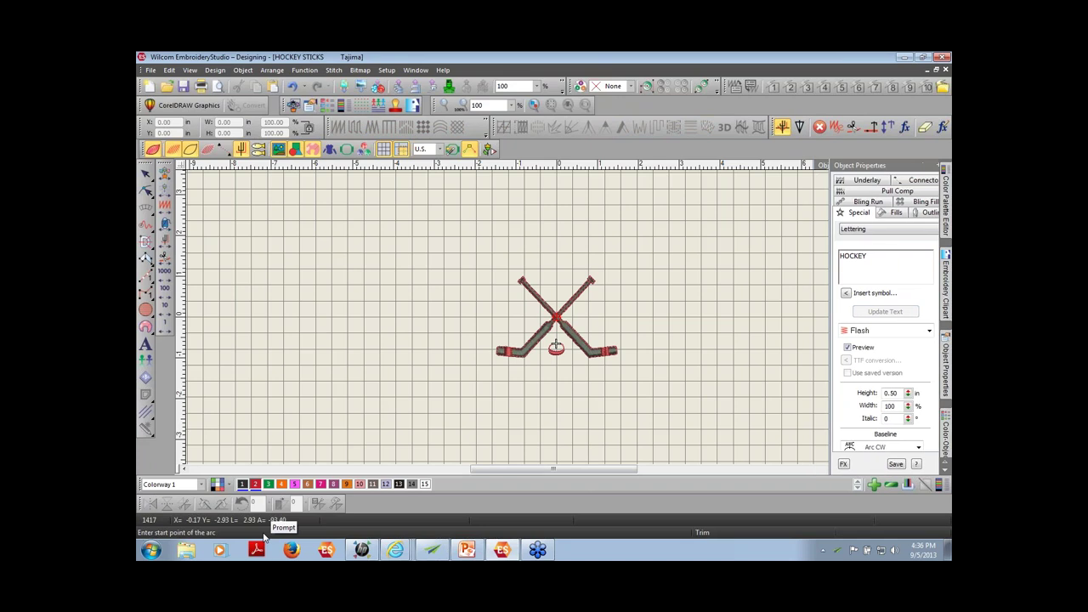
pyautogui.click(491, 253)
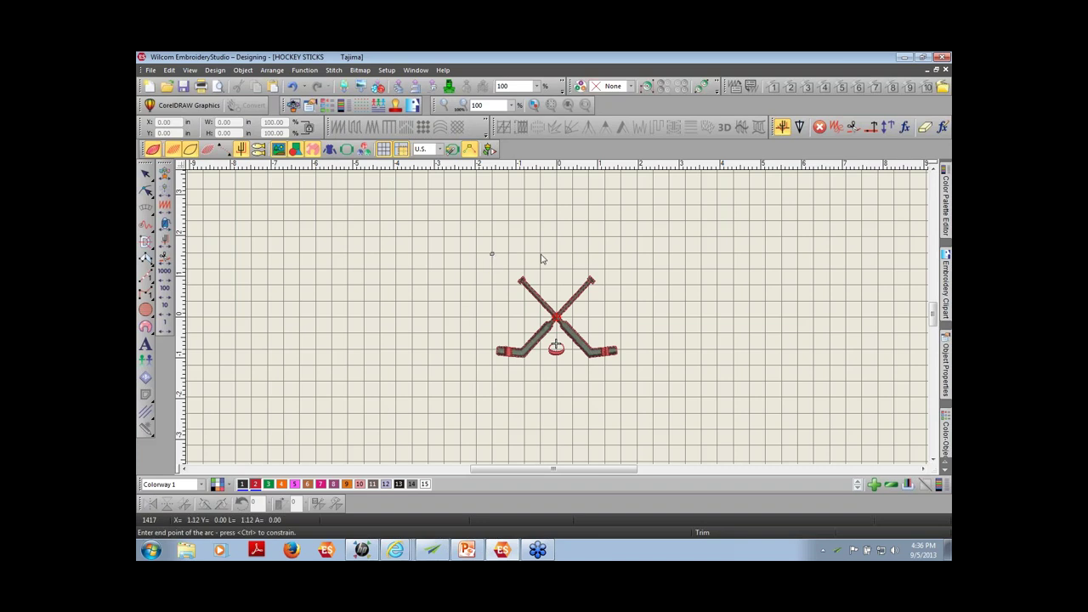
pyautogui.click(637, 253)
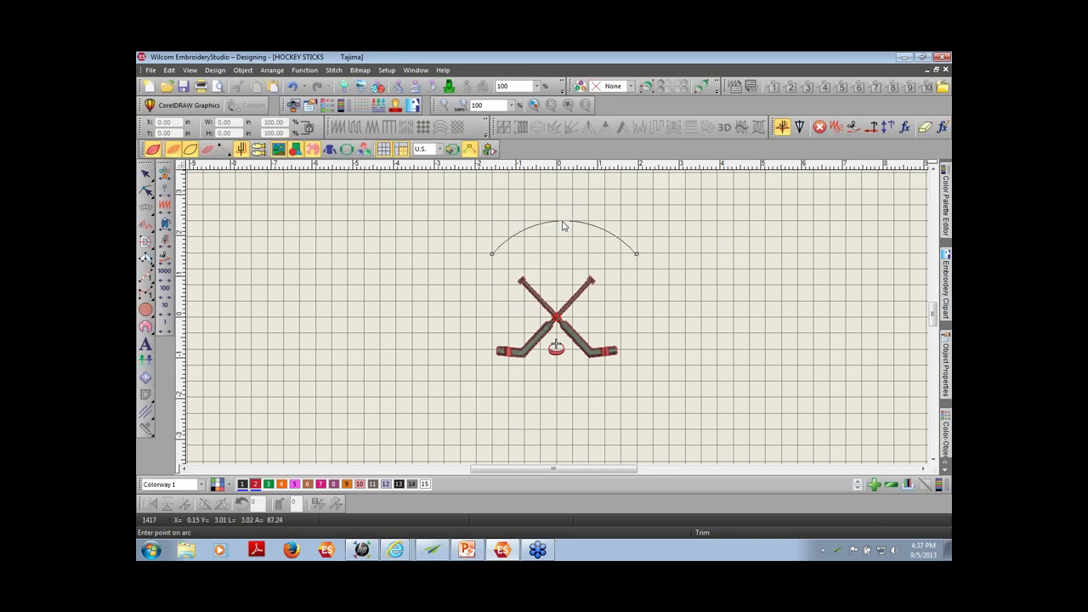
pyautogui.click(562, 226)
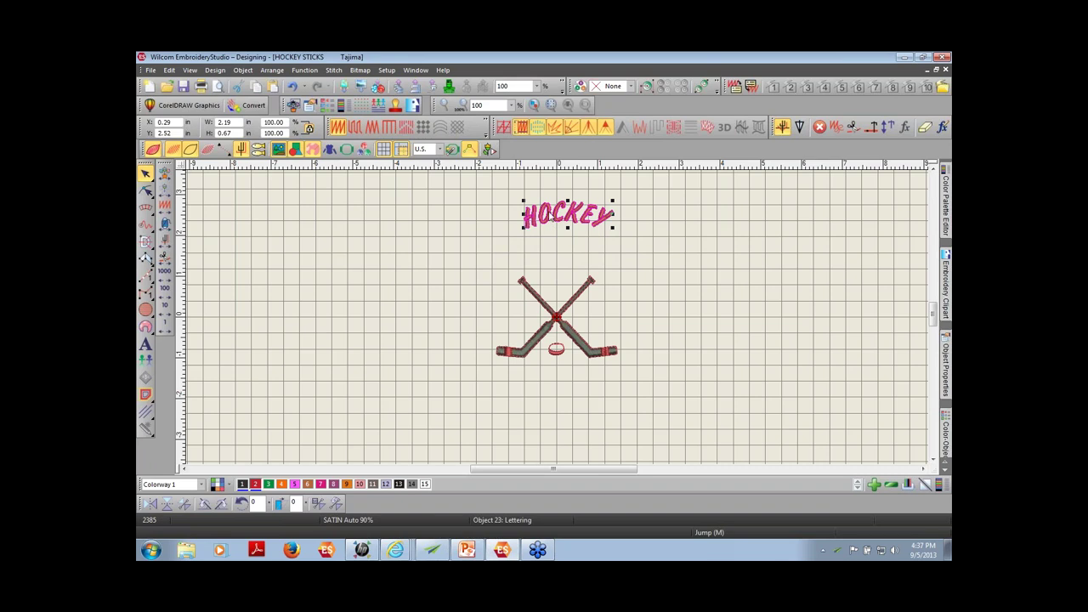
pyautogui.moveTo(559, 218); pyautogui.dragTo(627, 221)
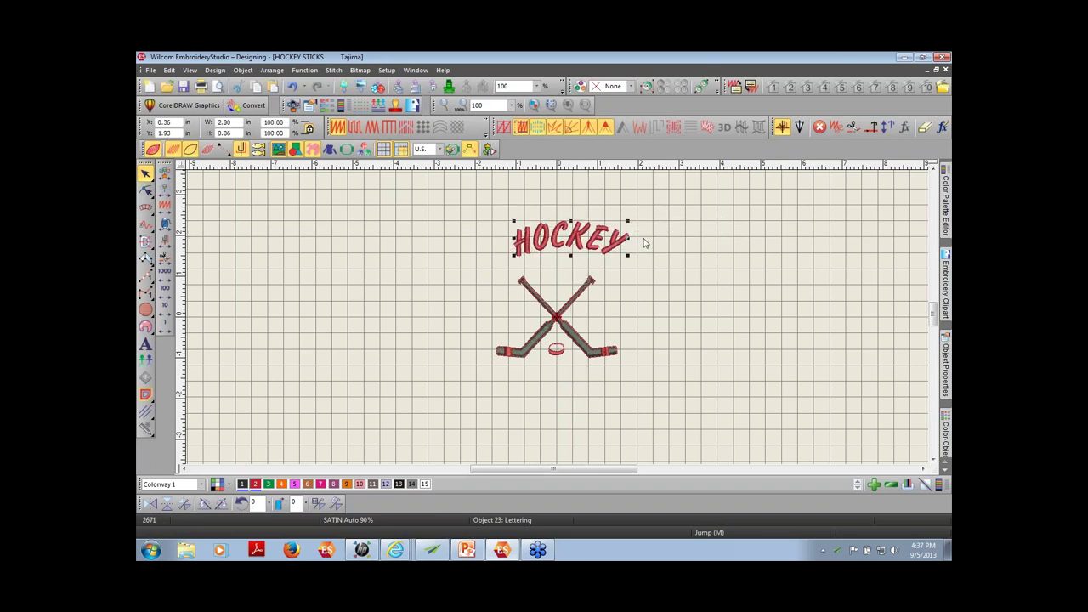
# Reshape the HOCKEY baseline to a tighter arc radius and spread the outer letters outward to about 3.10 in overall
pyautogui.click(147, 190)
pyautogui.moveTo(565, 376); pyautogui.dragTo(560, 430)
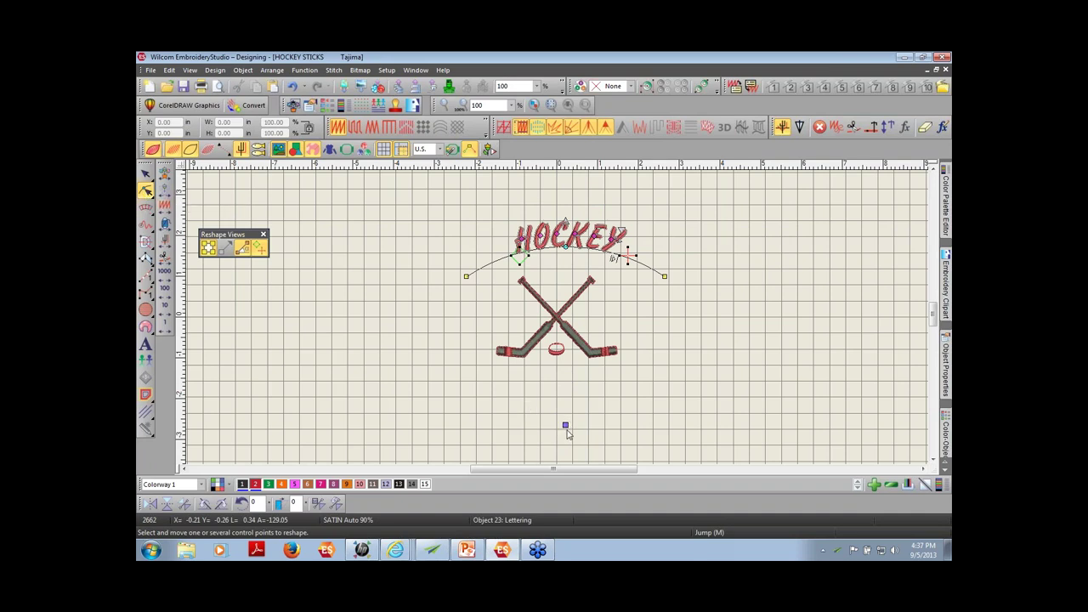
pyautogui.moveTo(565, 427); pyautogui.dragTo(565, 334)
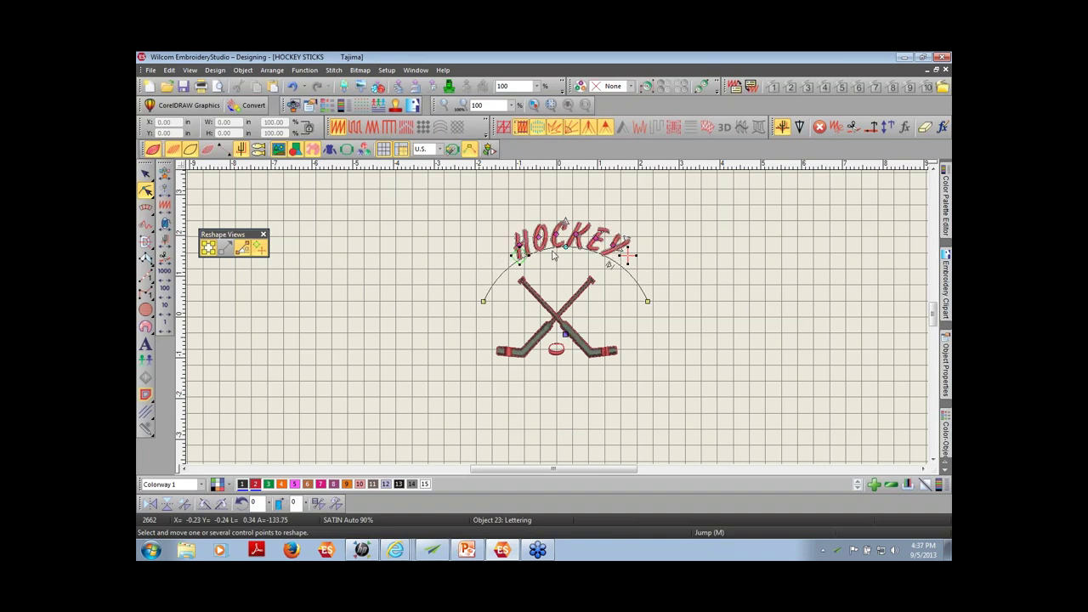
pyautogui.moveTo(525, 242)
pyautogui.mouseDown()
pyautogui.moveTo(514, 243)
pyautogui.moveTo(522, 240)
pyautogui.mouseUp()
pyautogui.moveTo(624, 247); pyautogui.dragTo(628, 246)
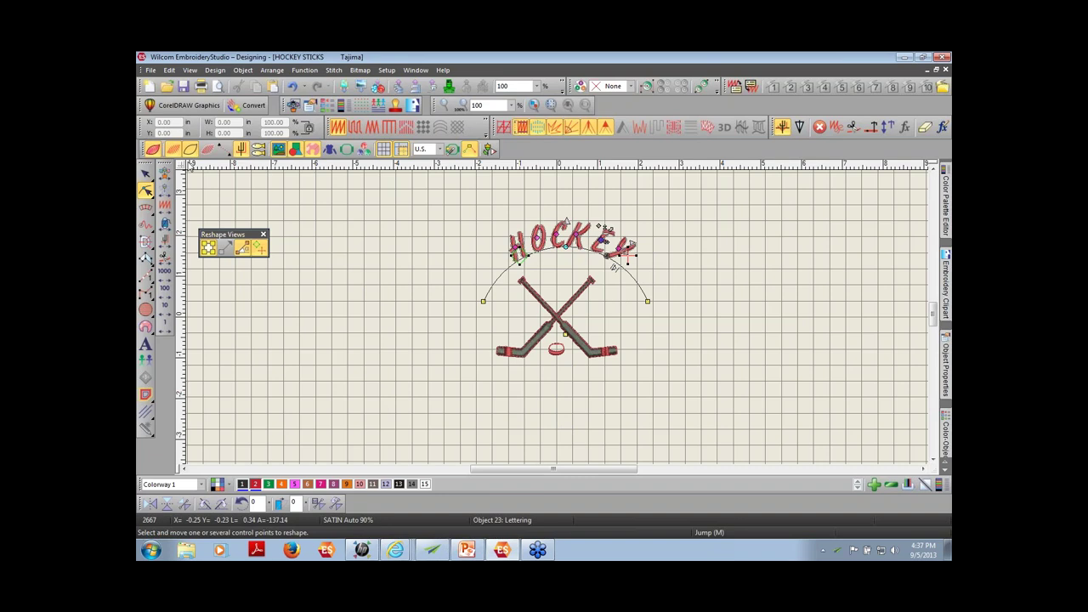
pyautogui.click(146, 172)
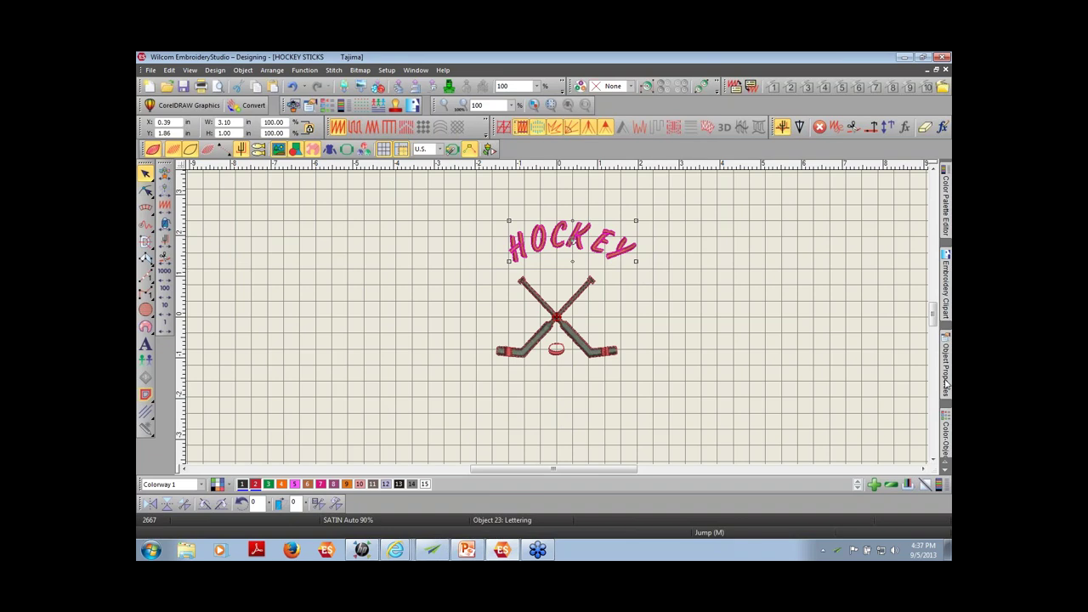
# Change the font of the HOCKEY lettering to Block2
pyautogui.moveTo(948, 383)
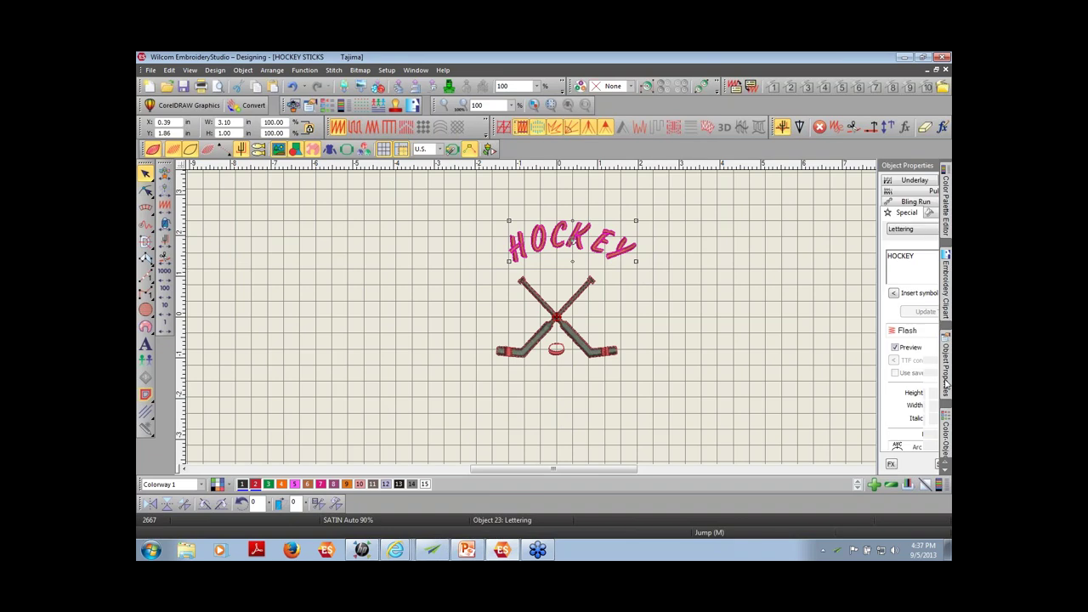
pyautogui.click(913, 331)
pyautogui.moveTo(913, 375); pyautogui.dragTo(915, 361)
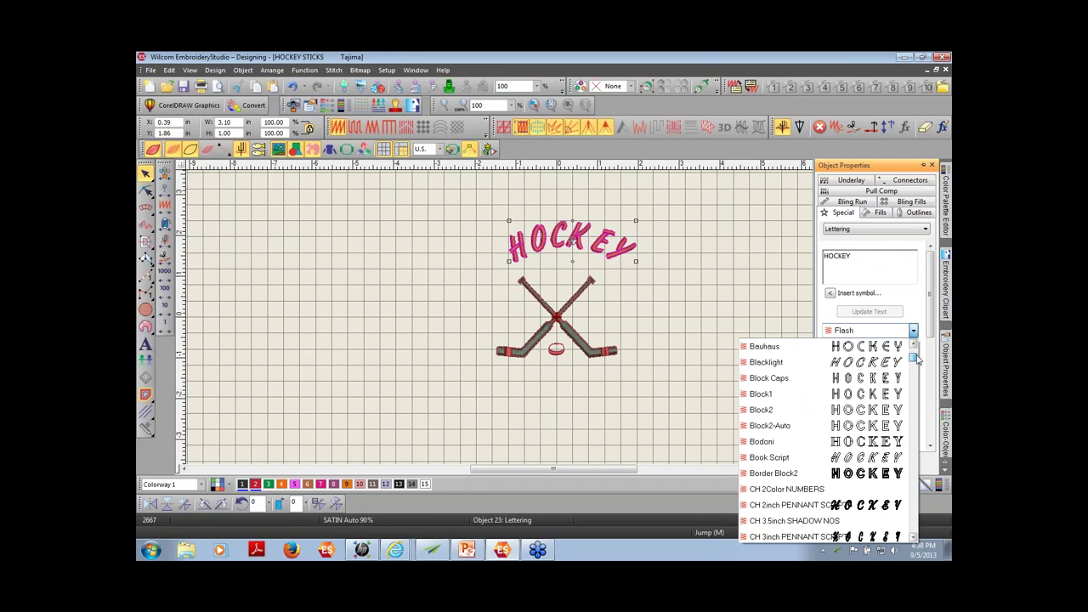
pyautogui.click(890, 411)
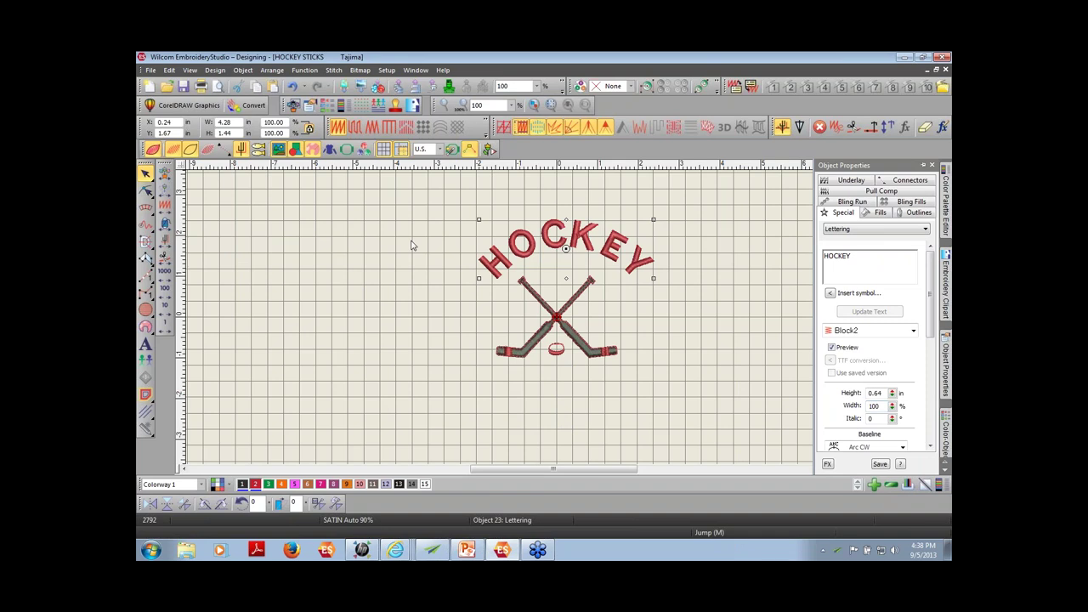
# Scale the HOCKEY lettering to about 4.01 in wide and shift it slightly right above the sticks
pyautogui.click(148, 175)
pyautogui.moveTo(652, 219); pyautogui.dragTo(642, 222)
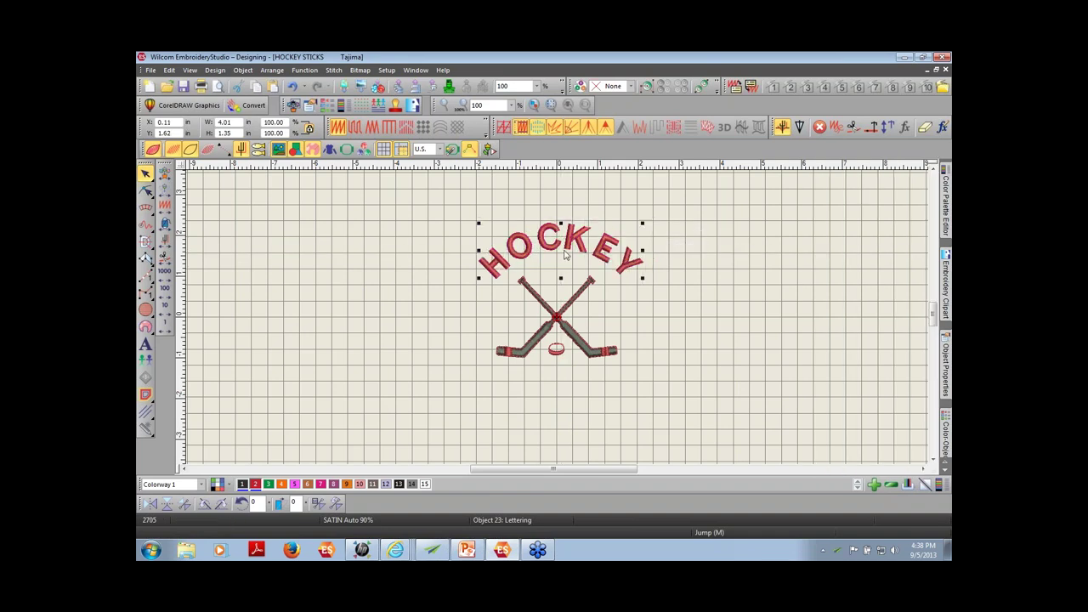
pyautogui.click(571, 253)
pyautogui.moveTo(571, 253); pyautogui.dragTo(575, 253)
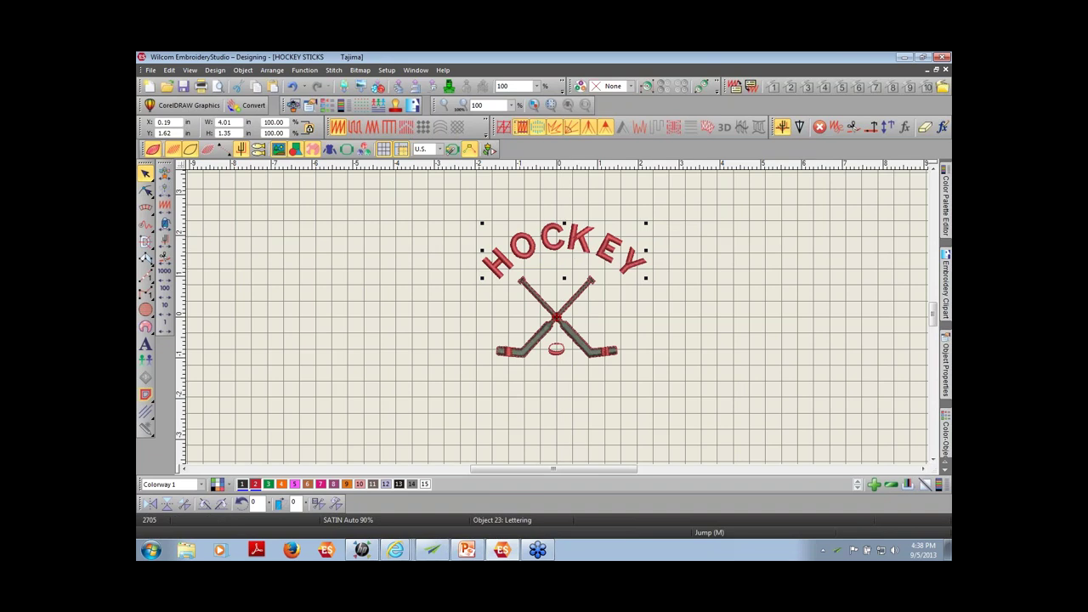
pyautogui.click(646, 310)
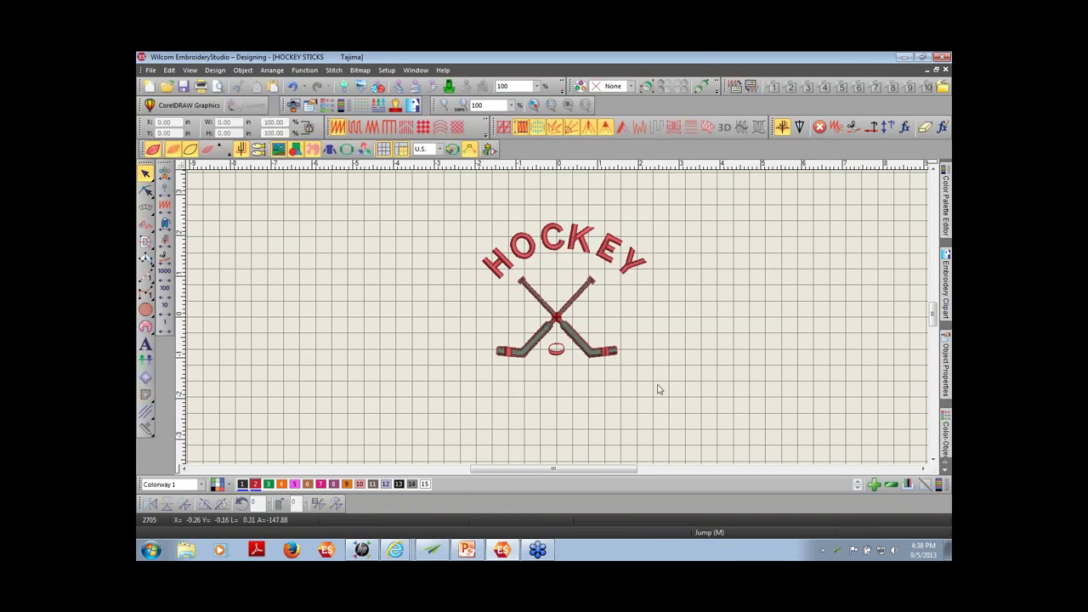
# Enter 2013-2014 as the text for a new lettering object
pyautogui.click(945, 371)
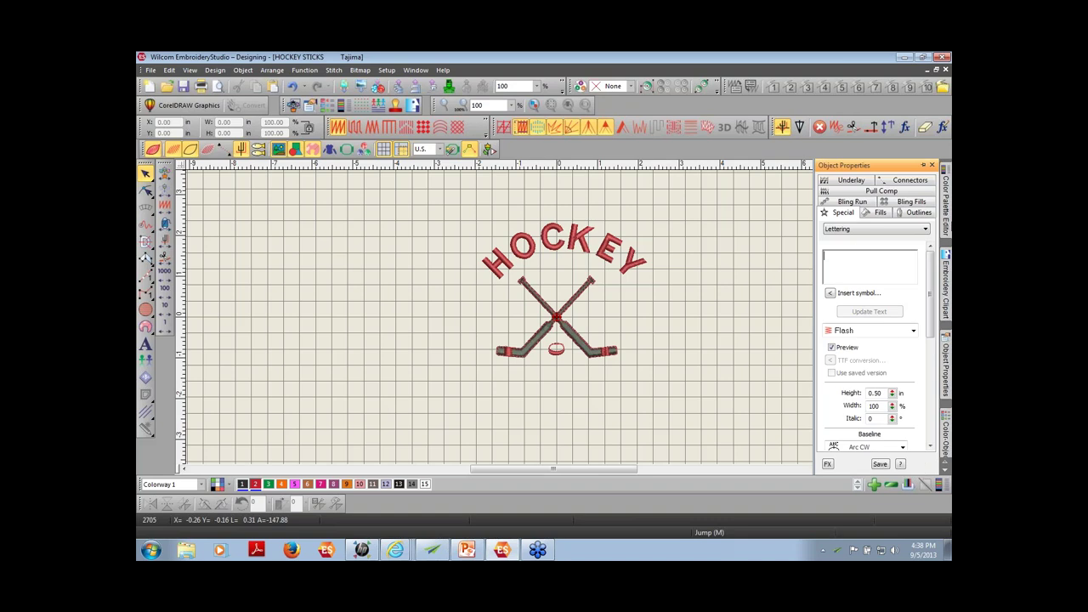
pyautogui.click(945, 204)
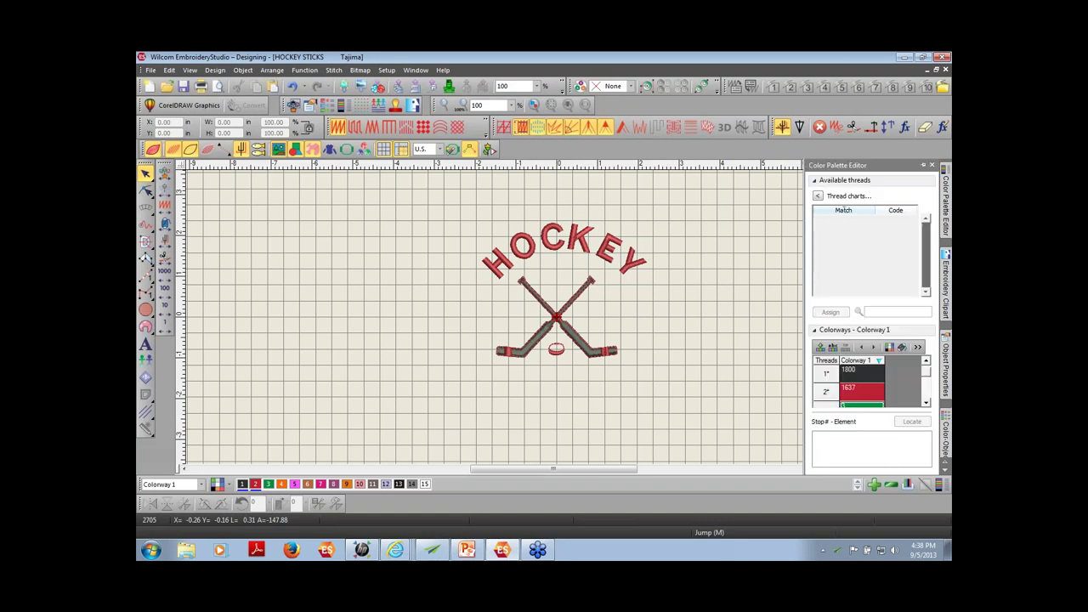
pyautogui.click(945, 374)
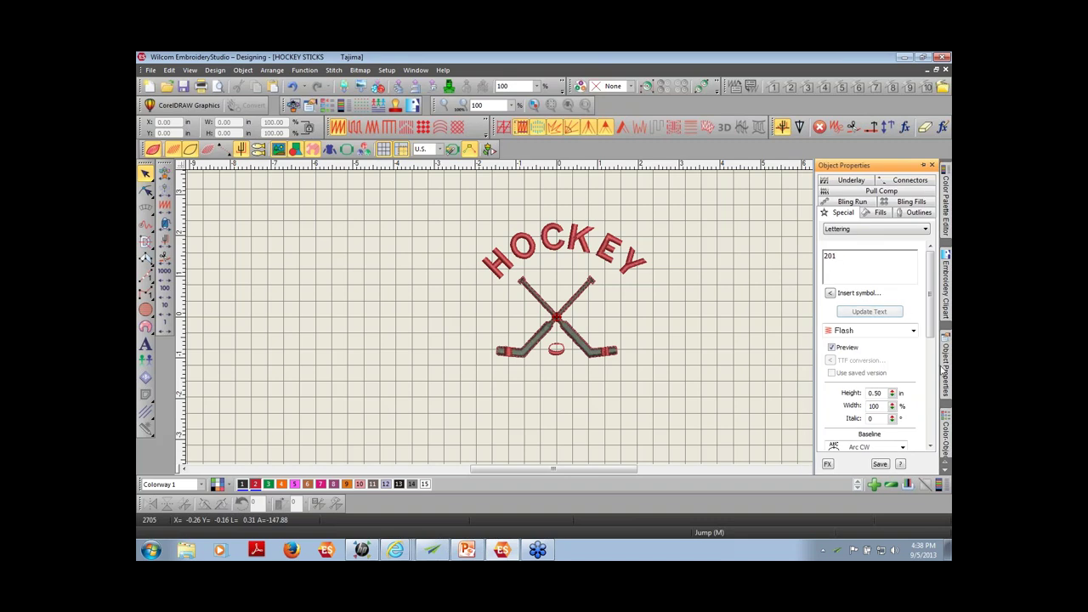
pyautogui.click(839, 256)
pyautogui.write('3-2014')
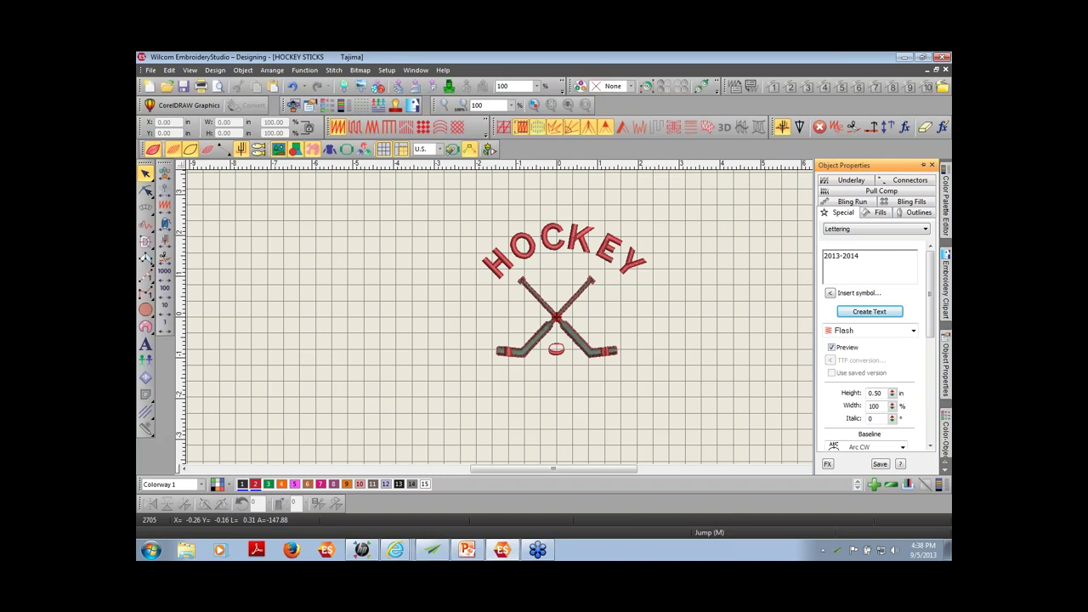
# Set the 2013-2014 lettering to the Bodoni font with a height of 0.30 in
pyautogui.click(912, 330)
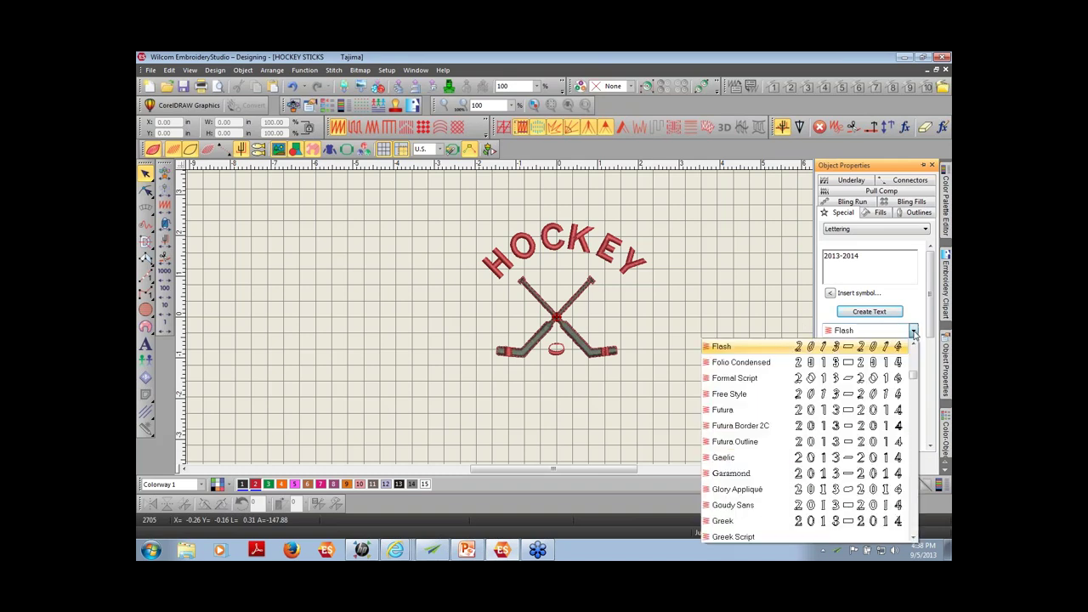
pyautogui.scroll(5, 907, 374)
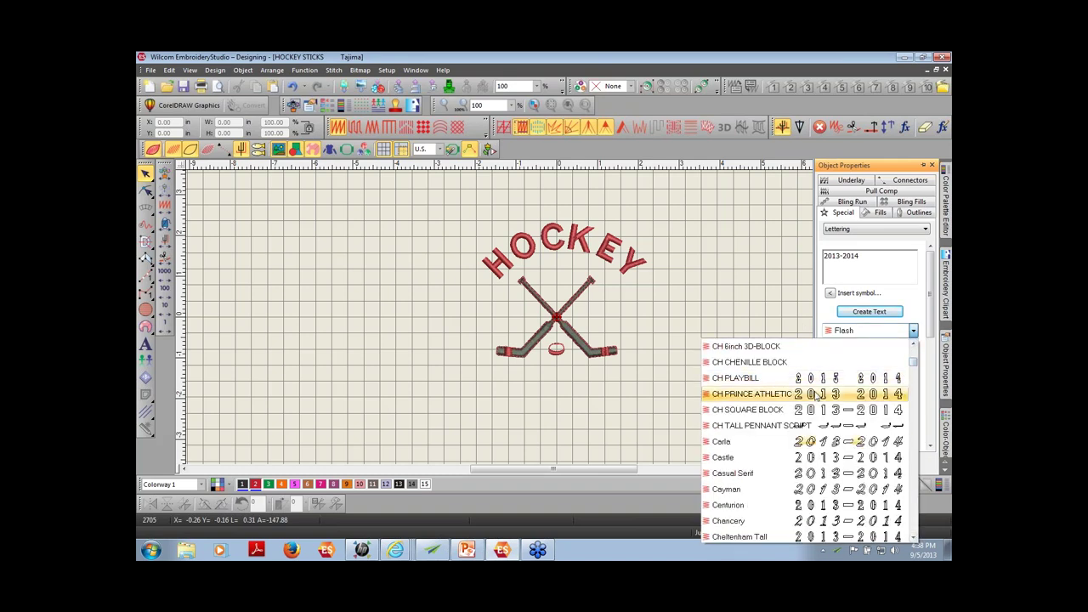
pyautogui.scroll(10, 908, 372)
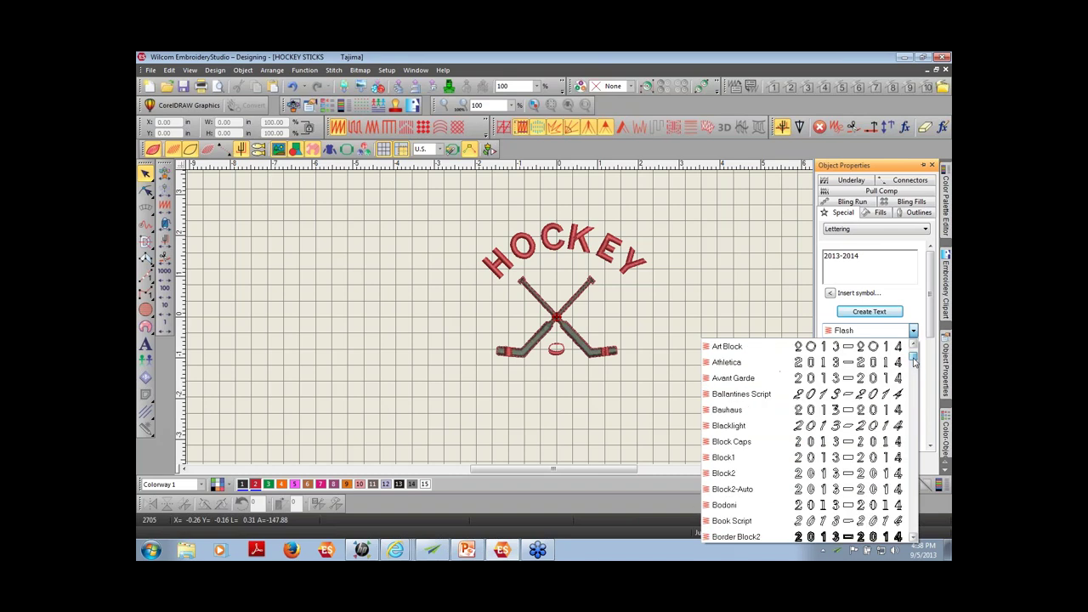
pyautogui.click(755, 507)
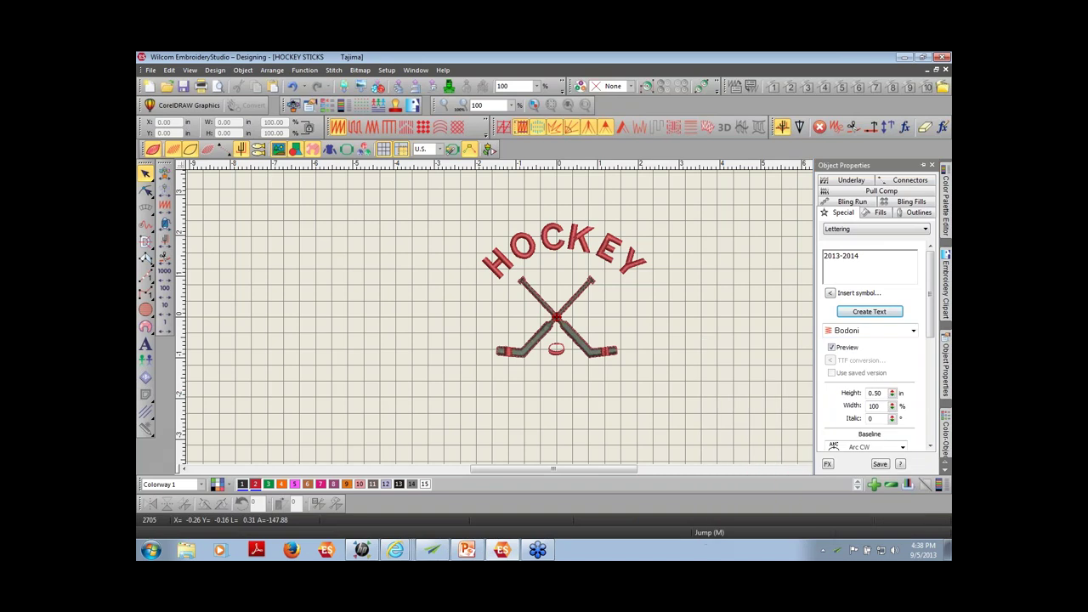
pyautogui.doubleClick(876, 392)
pyautogui.write('.3')
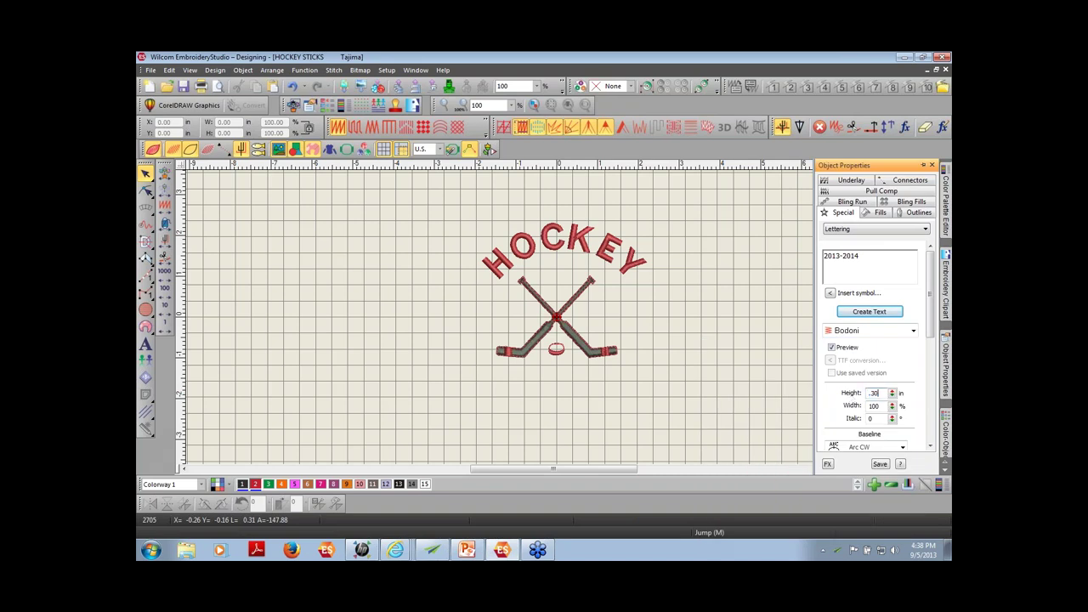
# Set the baseline of the 2013-2014 lettering to Free line
pyautogui.moveTo(932, 331); pyautogui.dragTo(932, 351)
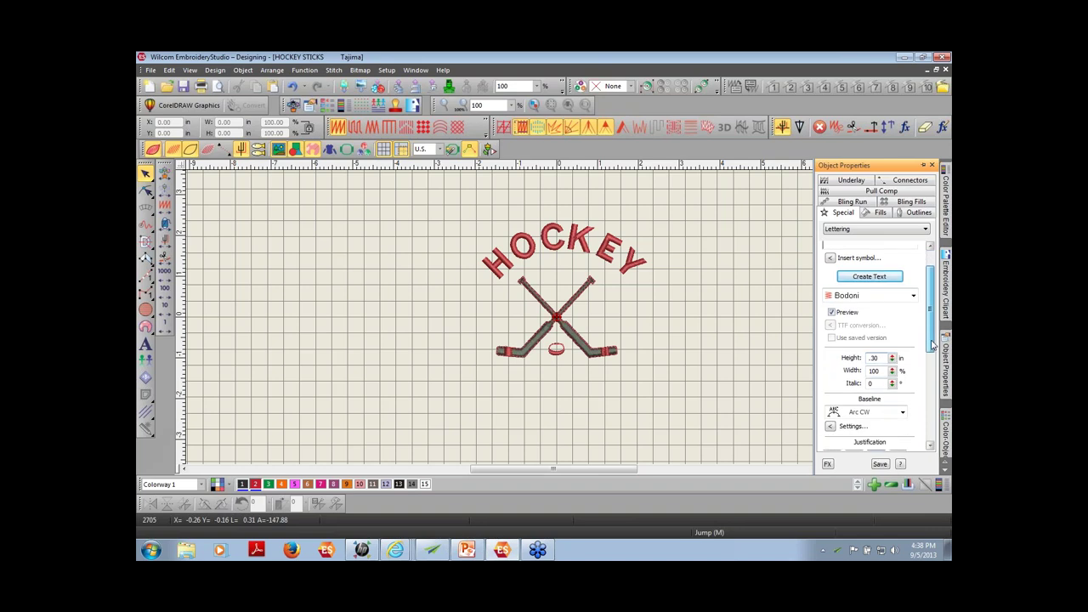
pyautogui.click(903, 413)
pyautogui.click(903, 413)
pyautogui.click(903, 413)
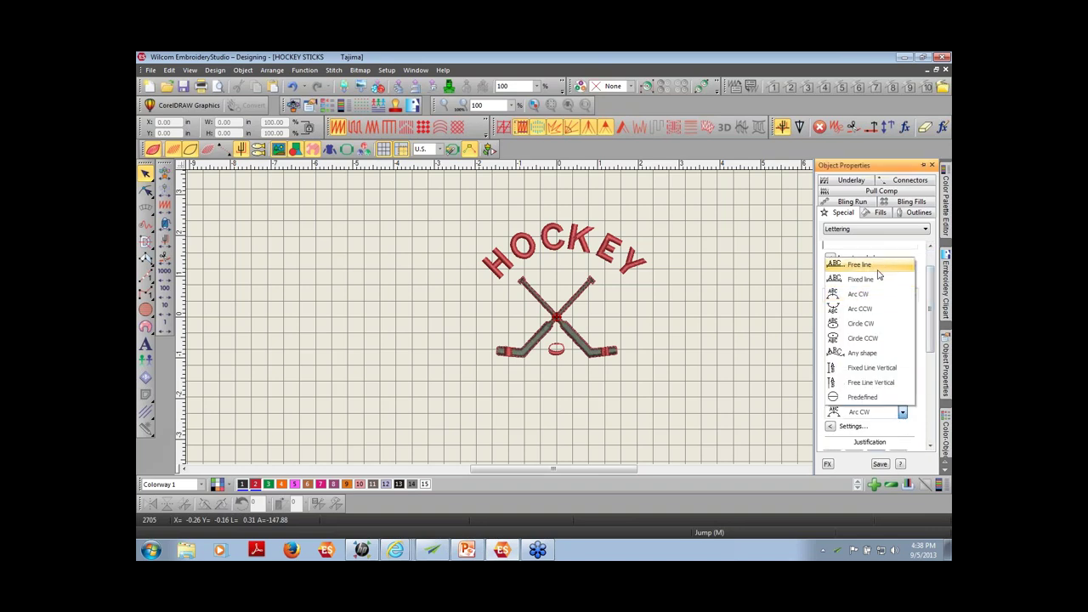
pyautogui.click(861, 265)
# Place the 2013-2014 lettering below the hockey sticks and enlarge it to about 2.58 in wide
pyautogui.moveTo(930, 333)
pyautogui.mouseDown()
pyautogui.moveTo(931, 392)
pyautogui.moveTo(930, 331)
pyautogui.mouseUp()
pyautogui.click(871, 312)
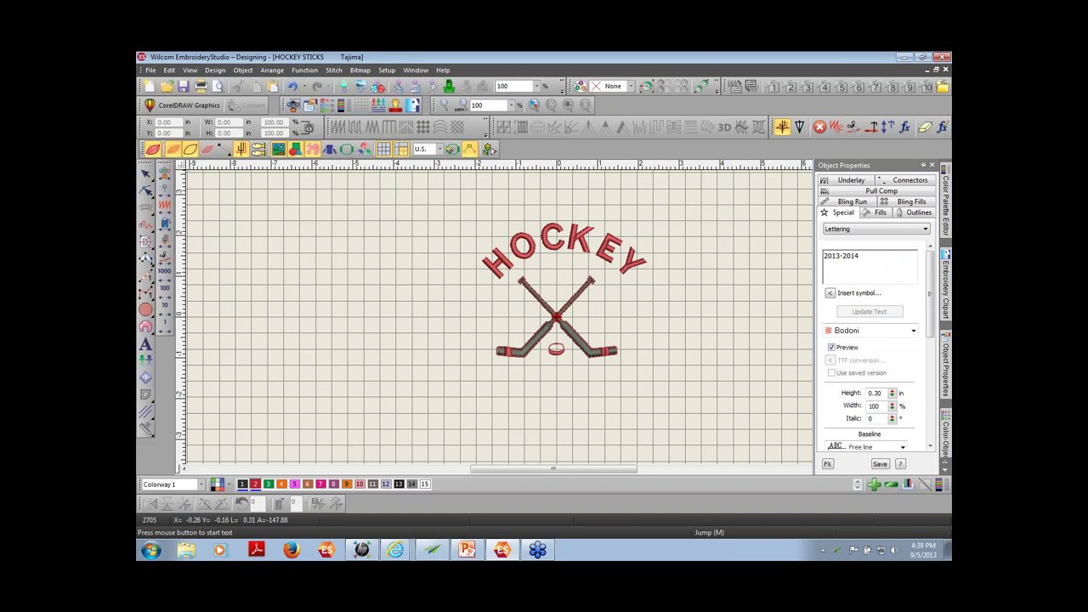
pyautogui.click(554, 393)
pyautogui.moveTo(595, 397); pyautogui.dragTo(619, 402)
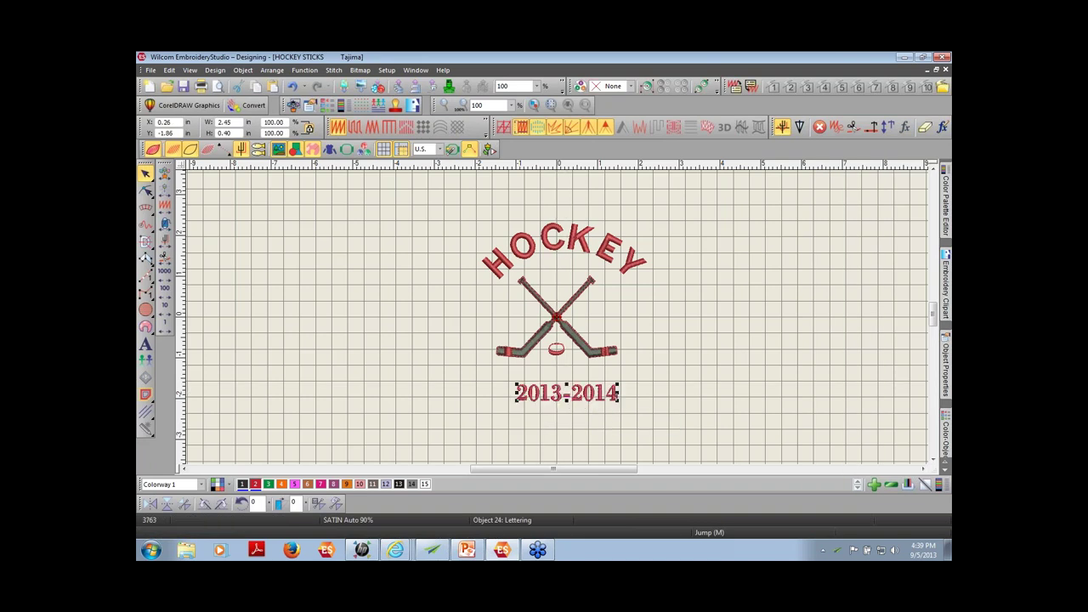
pyautogui.moveTo(517, 384); pyautogui.dragTo(509, 378)
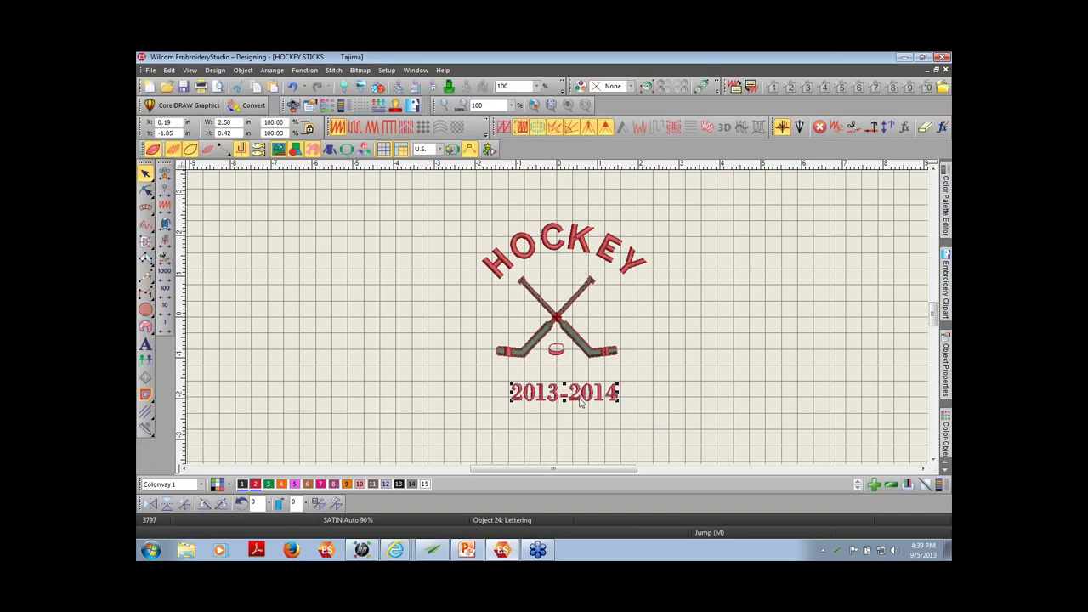
pyautogui.moveTo(580, 403); pyautogui.dragTo(578, 403)
# Shift the HOCKEY arc and the 2013-2014 line left to centre them on the hockey sticks
pyautogui.moveTo(581, 252); pyautogui.dragTo(557, 253)
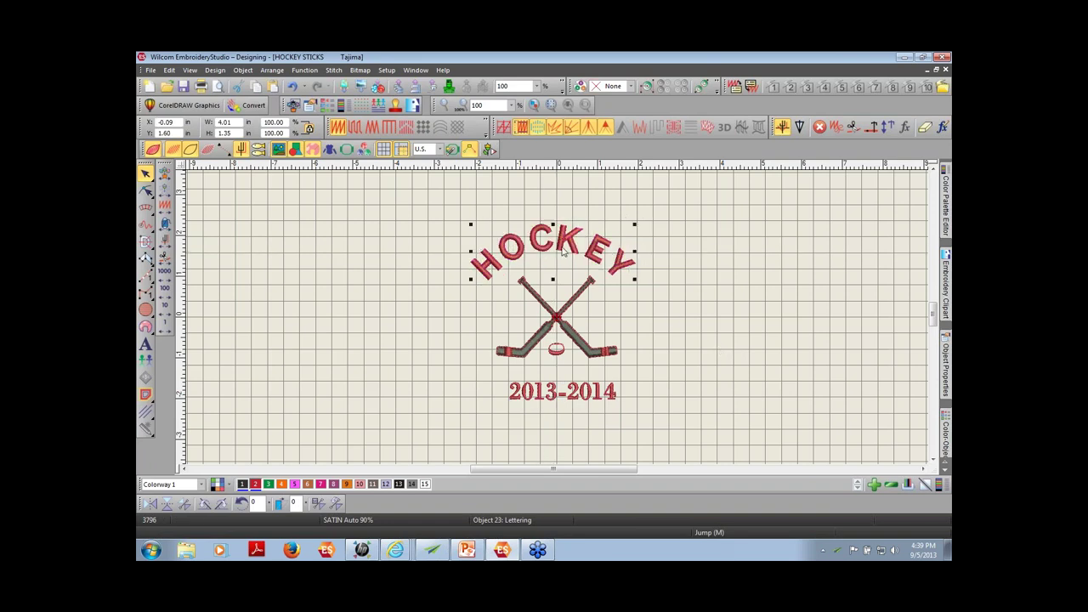
pyautogui.click(714, 313)
pyautogui.moveTo(592, 400); pyautogui.dragTo(590, 399)
pyautogui.press('Left')
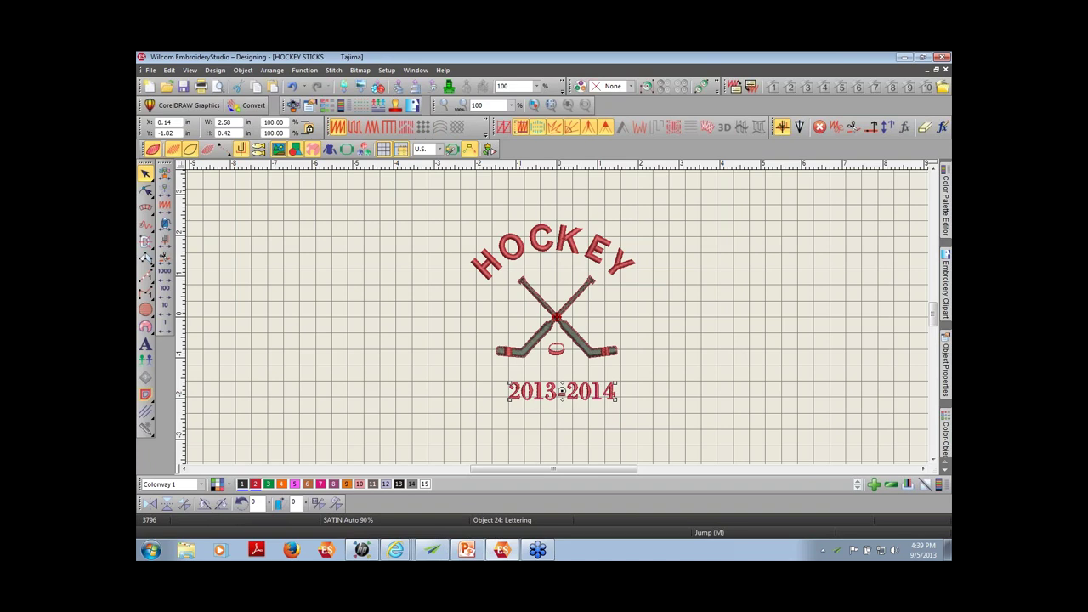
pyautogui.press('Left')
pyautogui.press('Left')
pyautogui.press('Left')
pyautogui.press('Left')
pyautogui.press('Left')
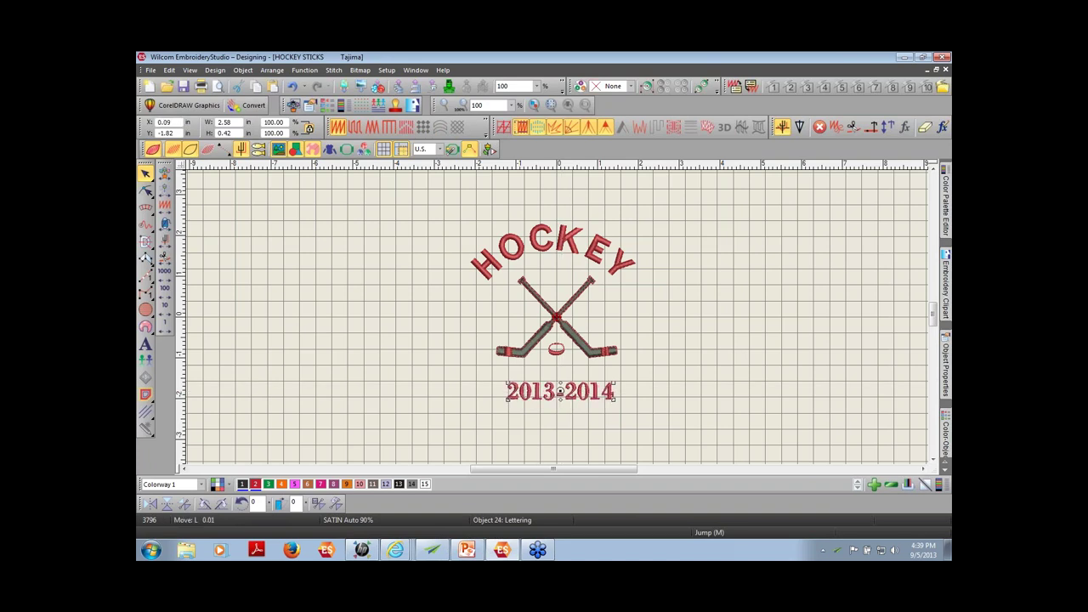
pyautogui.click(748, 344)
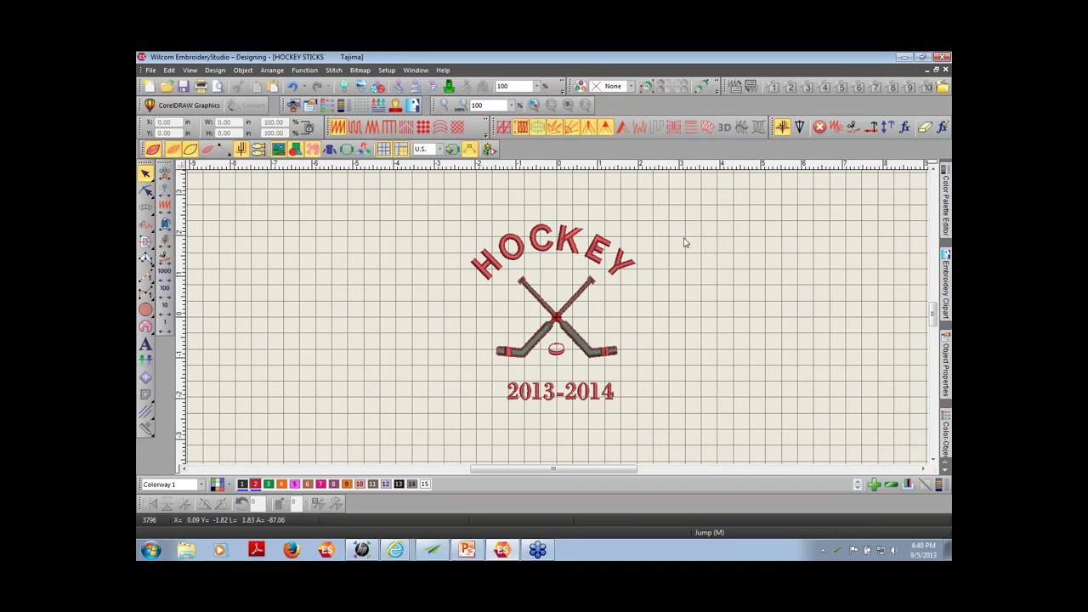
# Recolour the HOCKEY arc and the 2013-2014 line one after the other with palette colour 3, green
pyautogui.click(573, 255)
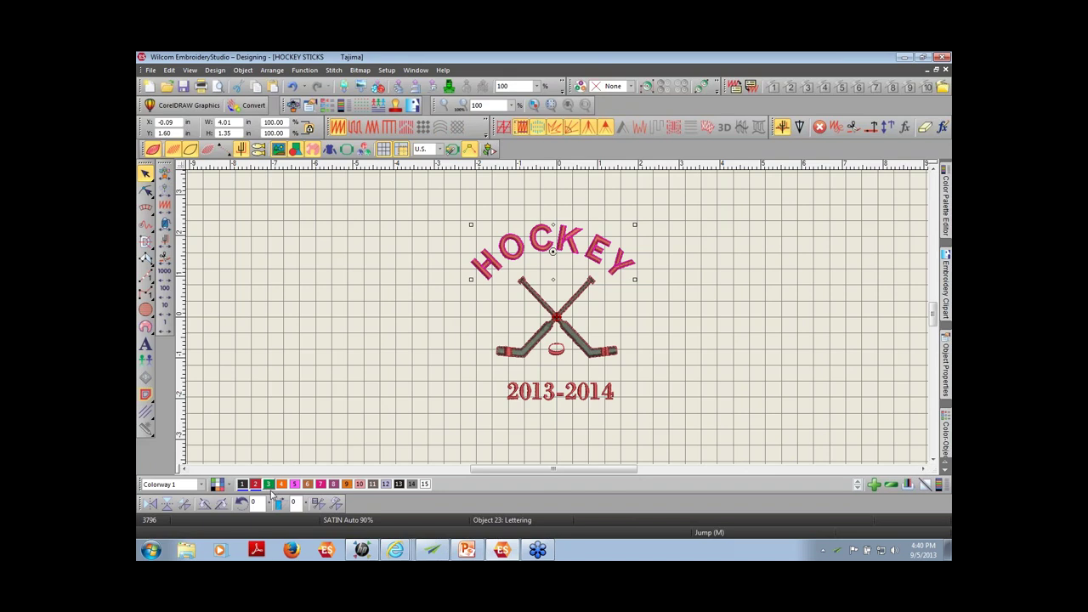
pyautogui.click(268, 485)
pyautogui.click(553, 399)
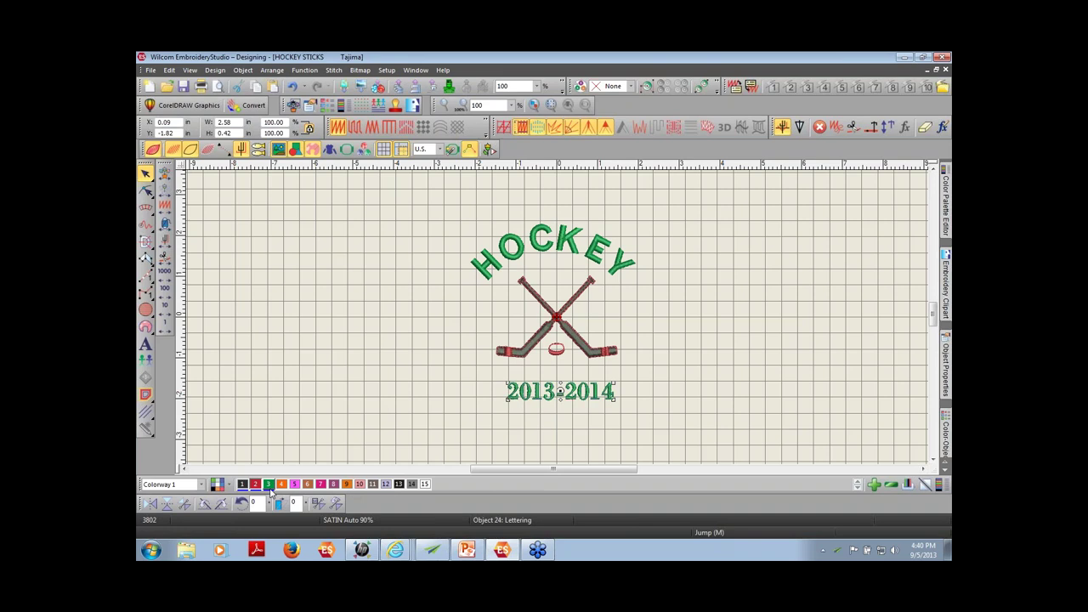
pyautogui.click(804, 379)
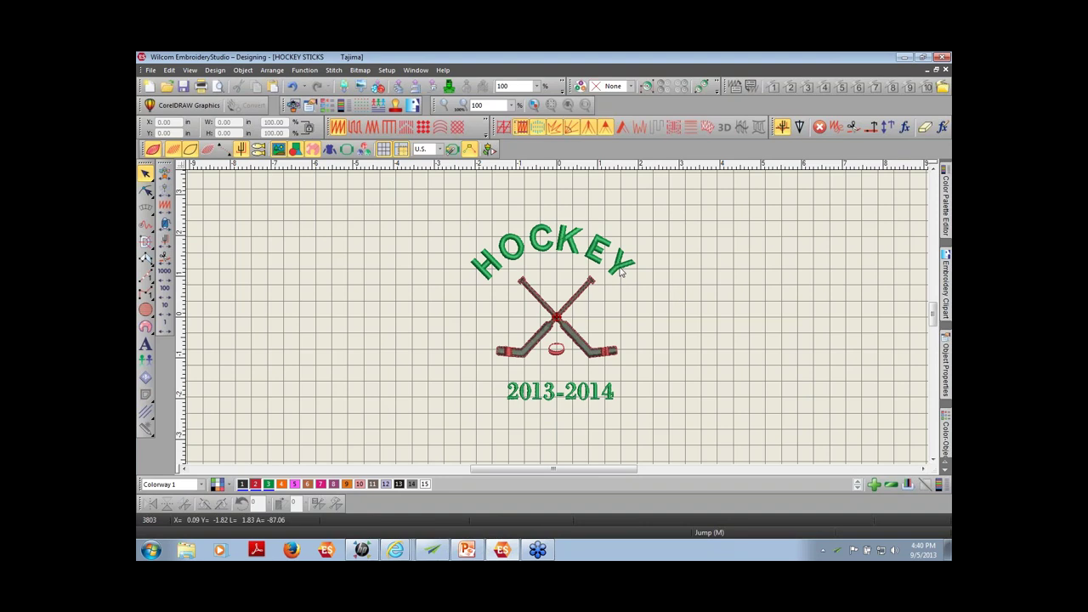
# Select the HOCKEY and 2013-2014 lettering together and recolour both with palette colour 4, orange
pyautogui.click(622, 271)
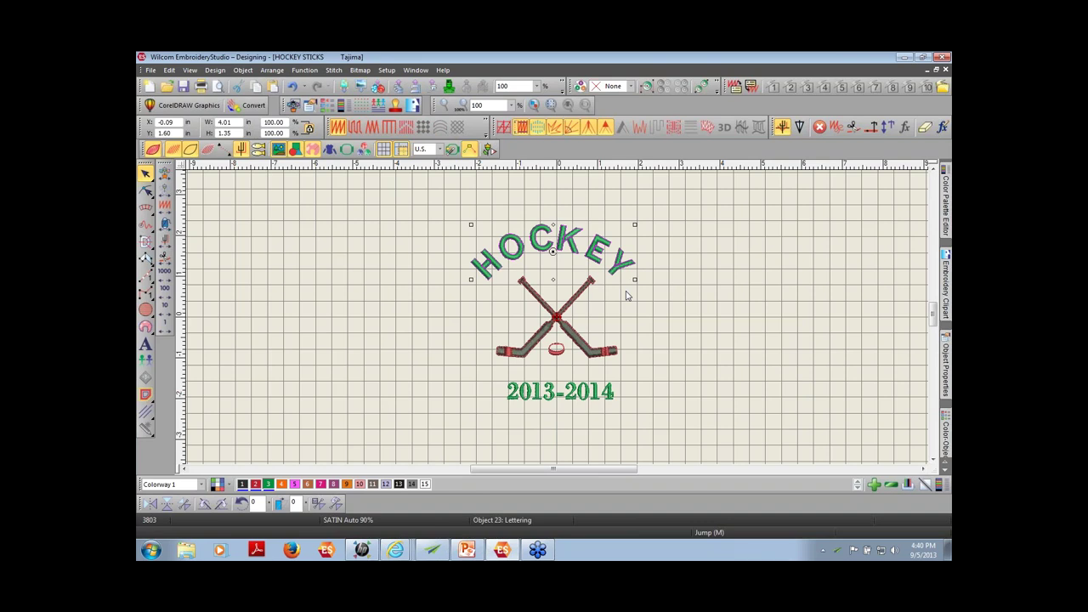
pyautogui.keyDown('ctrl'); pyautogui.click(597, 392); pyautogui.keyUp('ctrl')
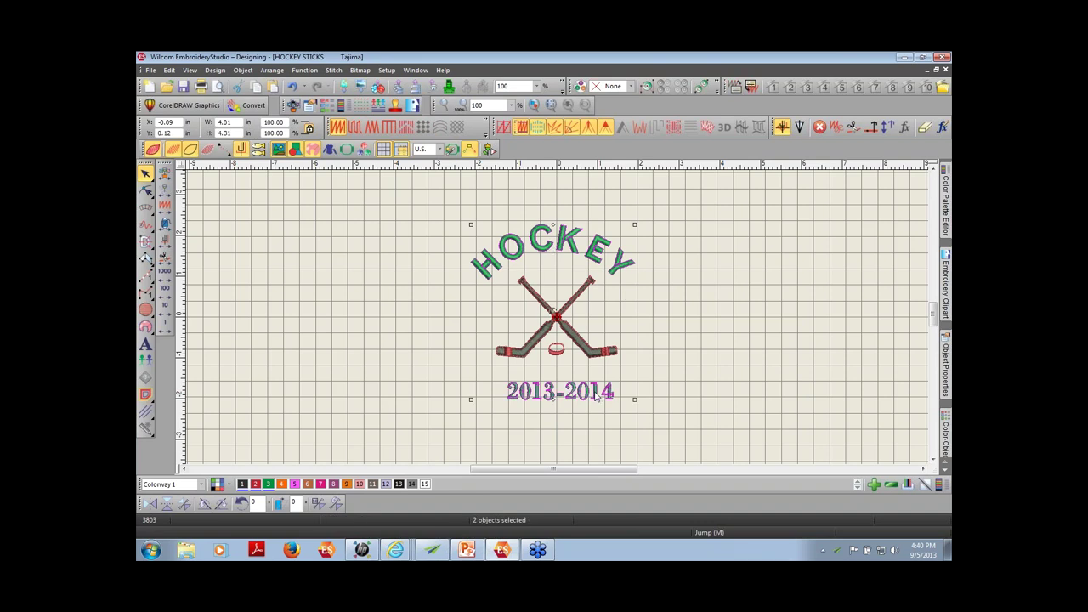
pyautogui.click(281, 486)
pyautogui.click(315, 338)
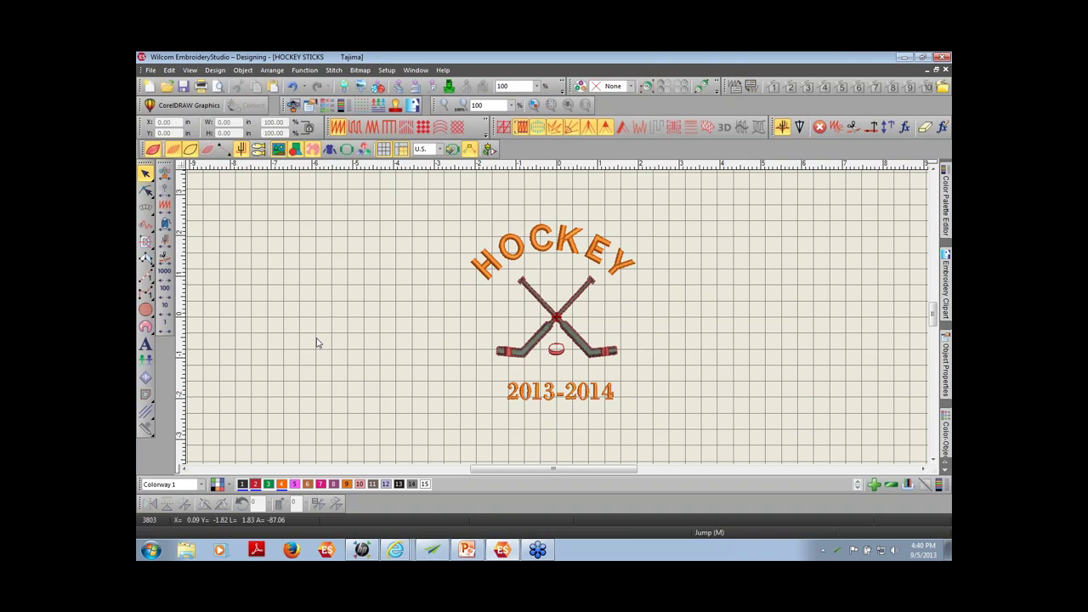
# Try palette colour 7 on the red stripe of the right-hand stick blade and undo the colour change
pyautogui.click(603, 351)
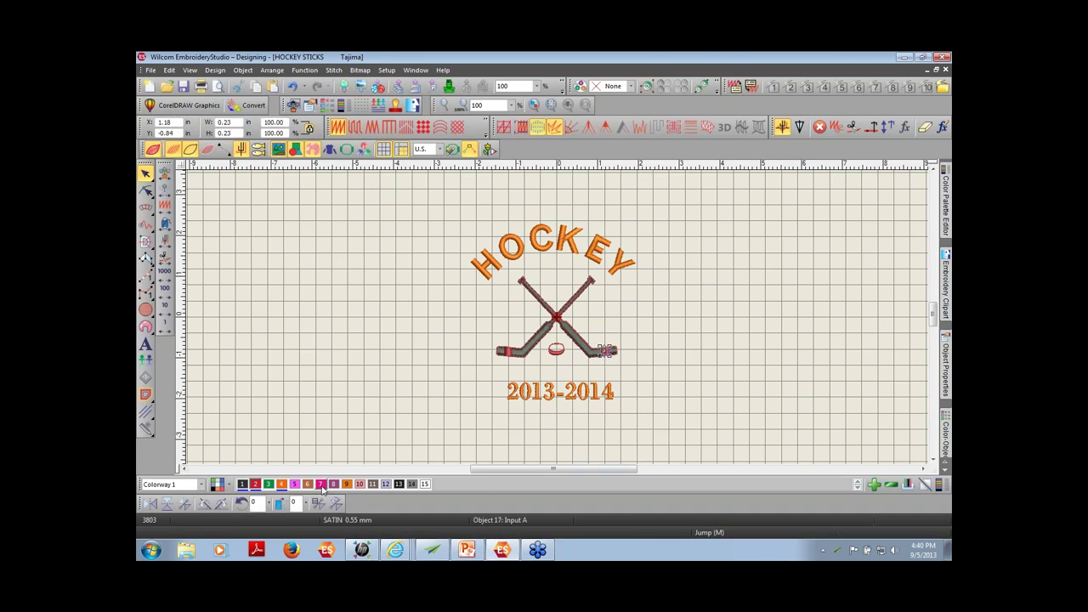
pyautogui.click(320, 483)
pyautogui.click(709, 348)
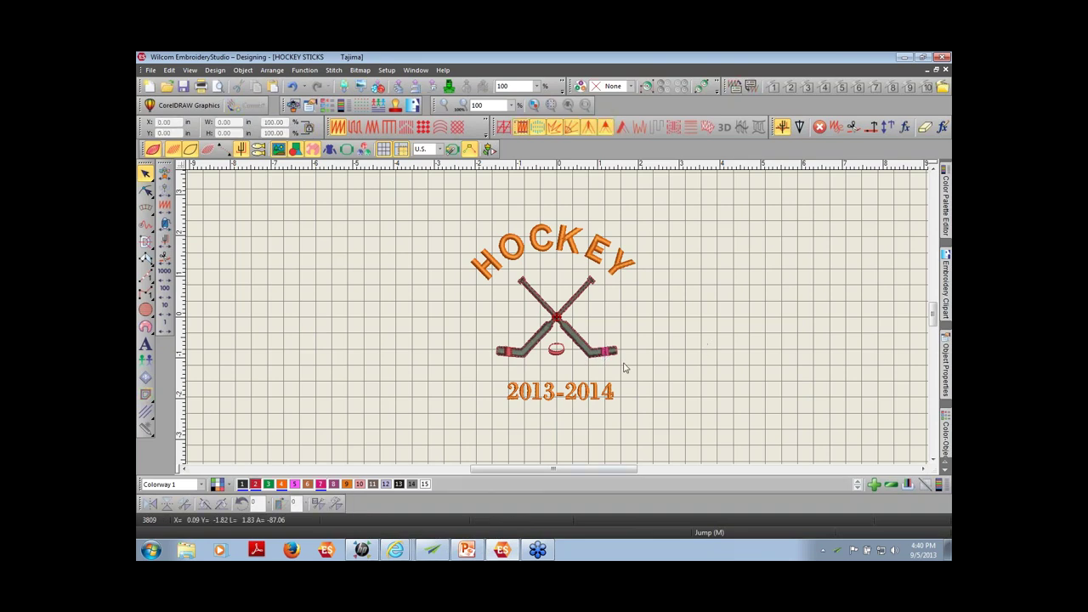
pyautogui.press('b')
pyautogui.moveTo(631, 337); pyautogui.dragTo(578, 374)
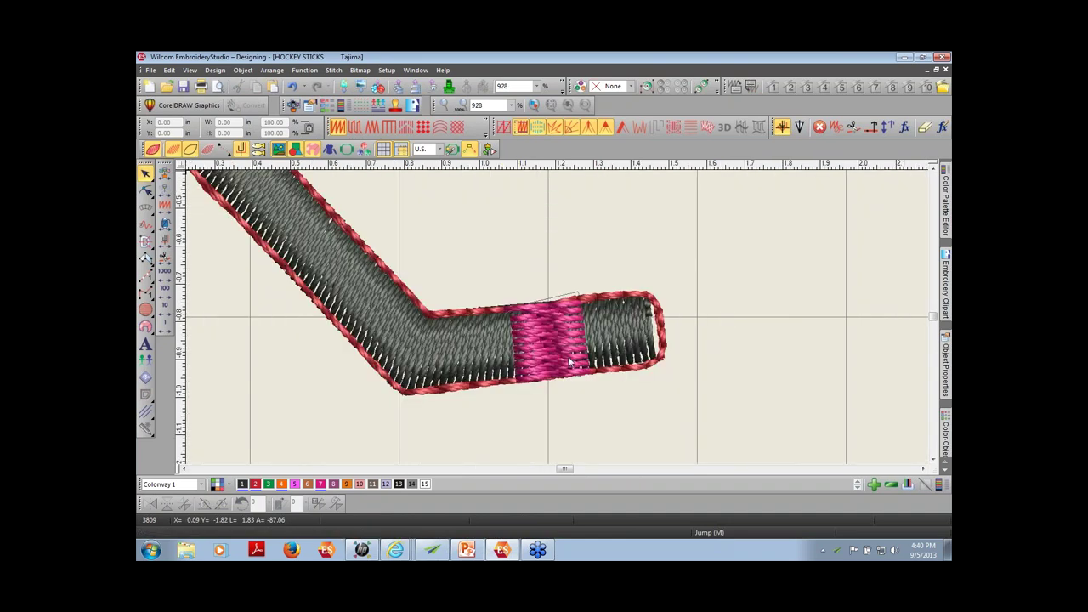
pyautogui.press('0')
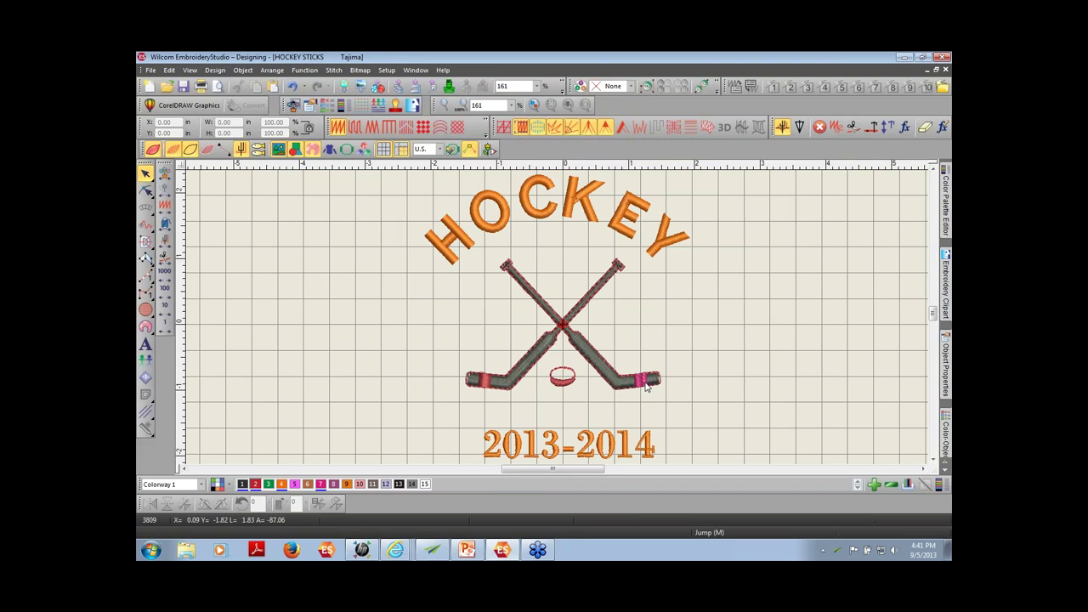
pyautogui.click(293, 88)
# Recolour the HOCKEY and 2013-2014 lettering together with palette colour 3, green
pyautogui.click(633, 242)
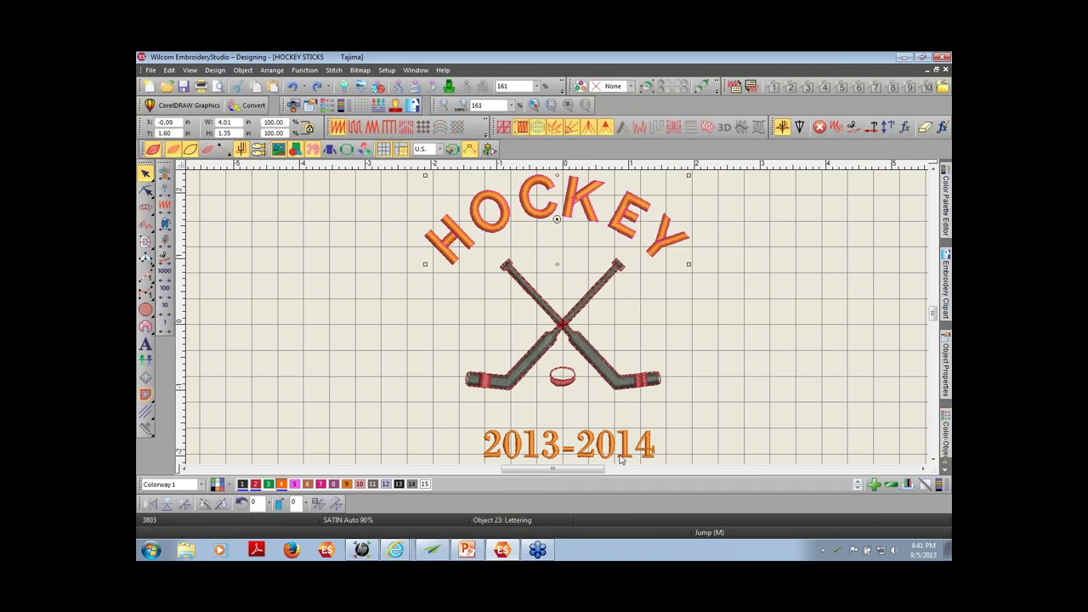
pyautogui.keyDown('ctrl'); pyautogui.click(612, 457); pyautogui.keyUp('ctrl')
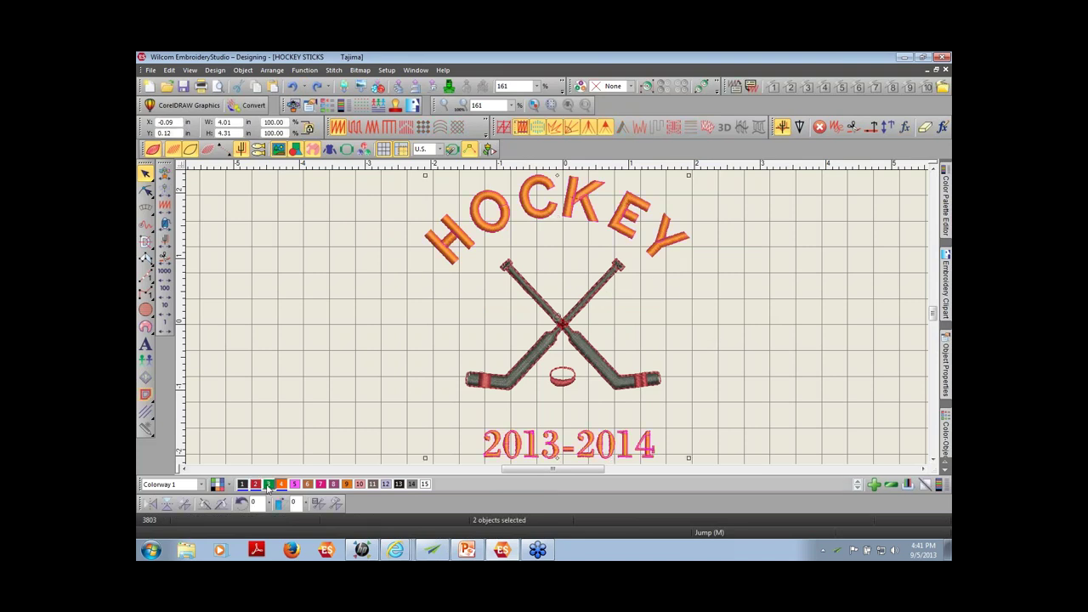
pyautogui.click(267, 483)
pyautogui.click(860, 339)
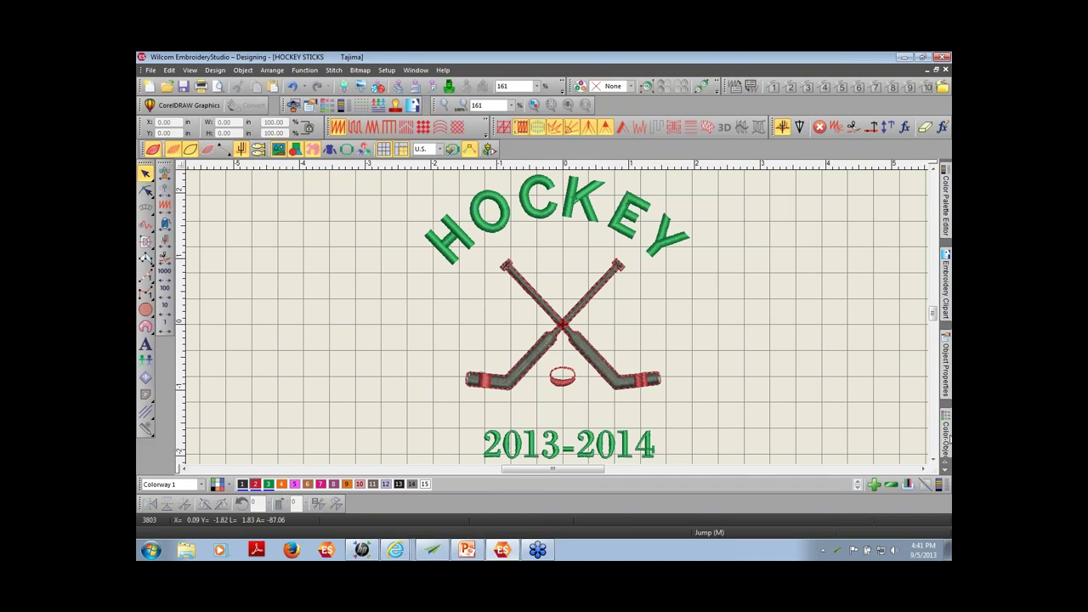
# Open the Color-Object List, collapse it to its colour blocks and expand the objects of colours 1, 2 and 3
pyautogui.click(947, 440)
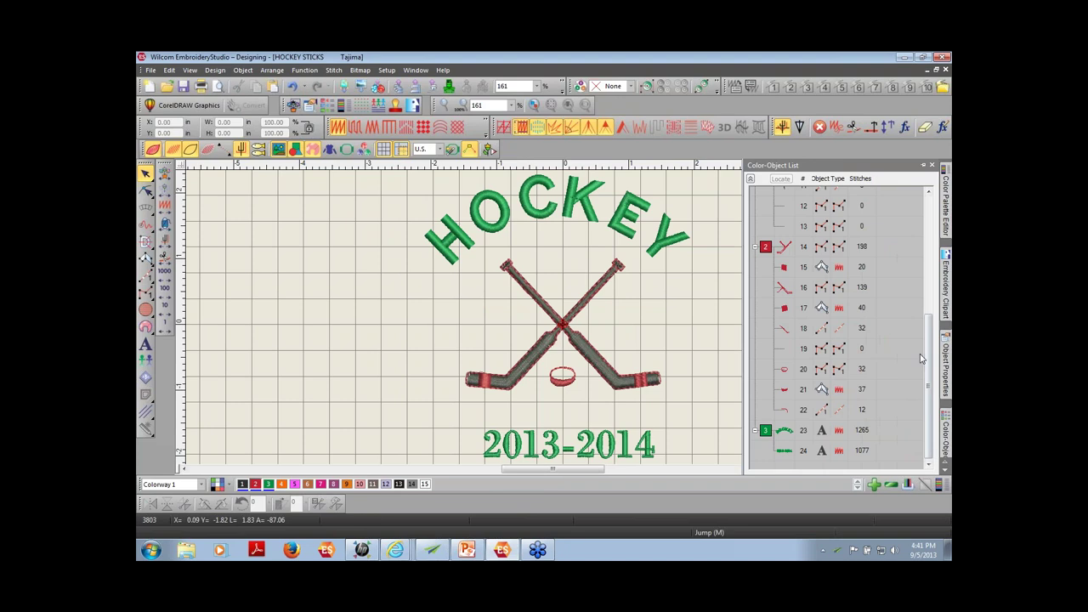
pyautogui.scroll(3, 927, 358)
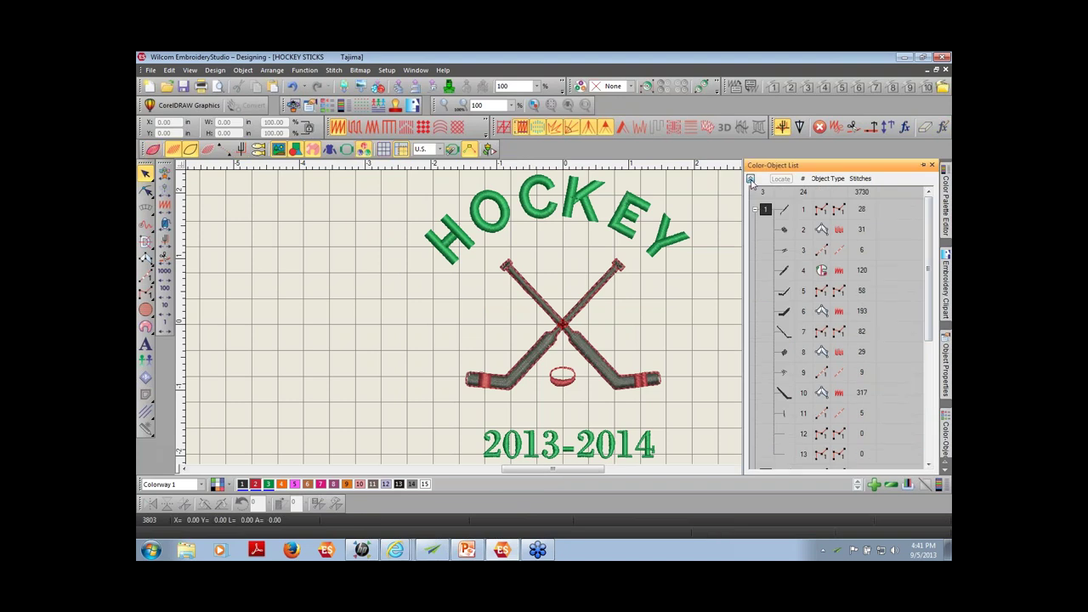
pyautogui.click(751, 180)
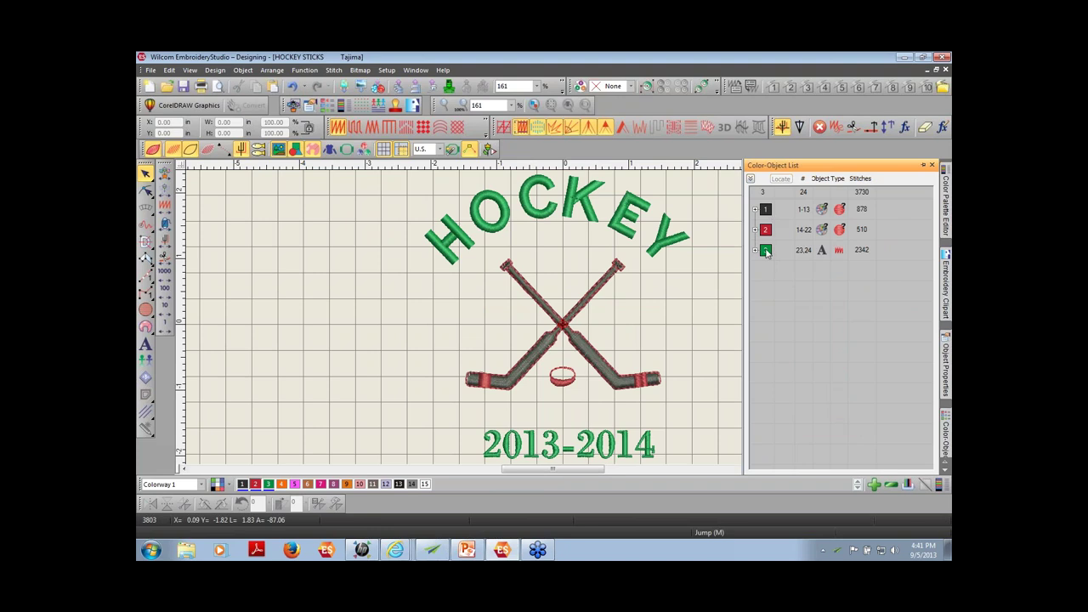
pyautogui.click(754, 210)
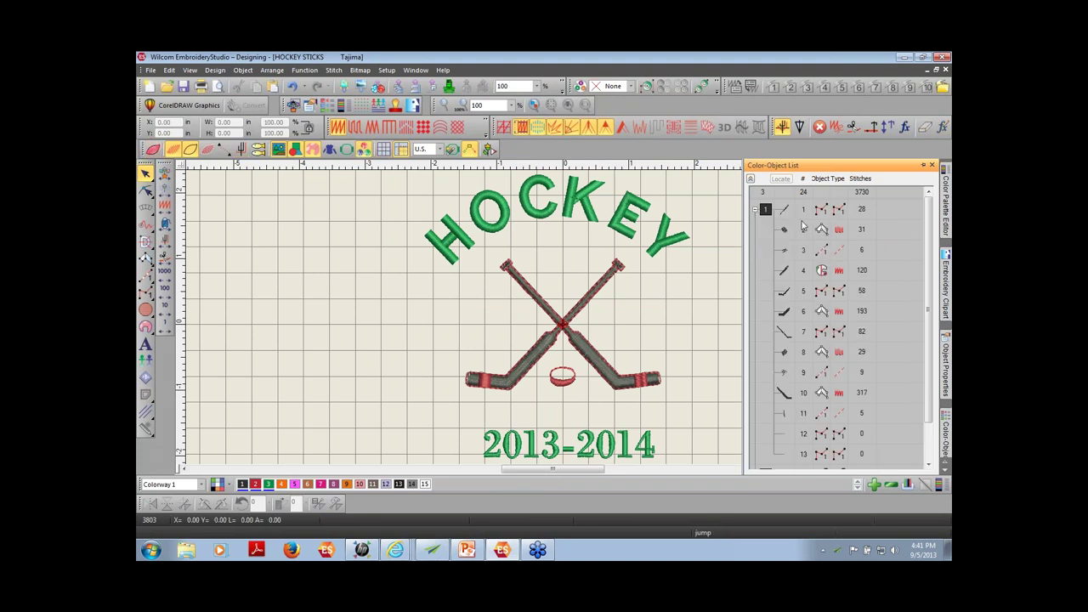
pyautogui.moveTo(924, 349); pyautogui.dragTo(923, 401)
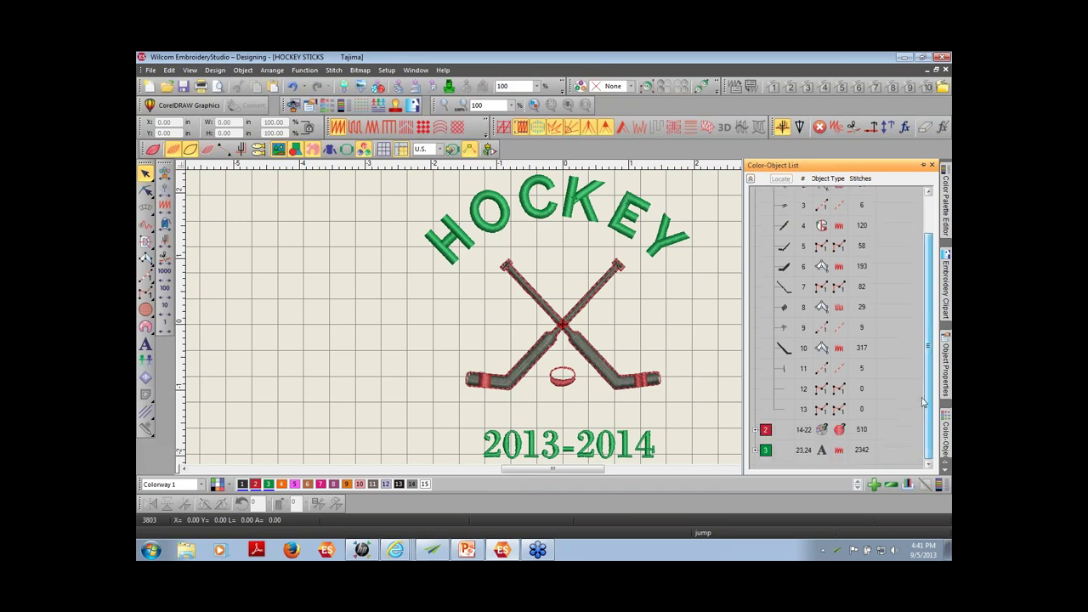
pyautogui.click(755, 429)
pyautogui.moveTo(927, 370); pyautogui.dragTo(928, 459)
pyautogui.click(756, 451)
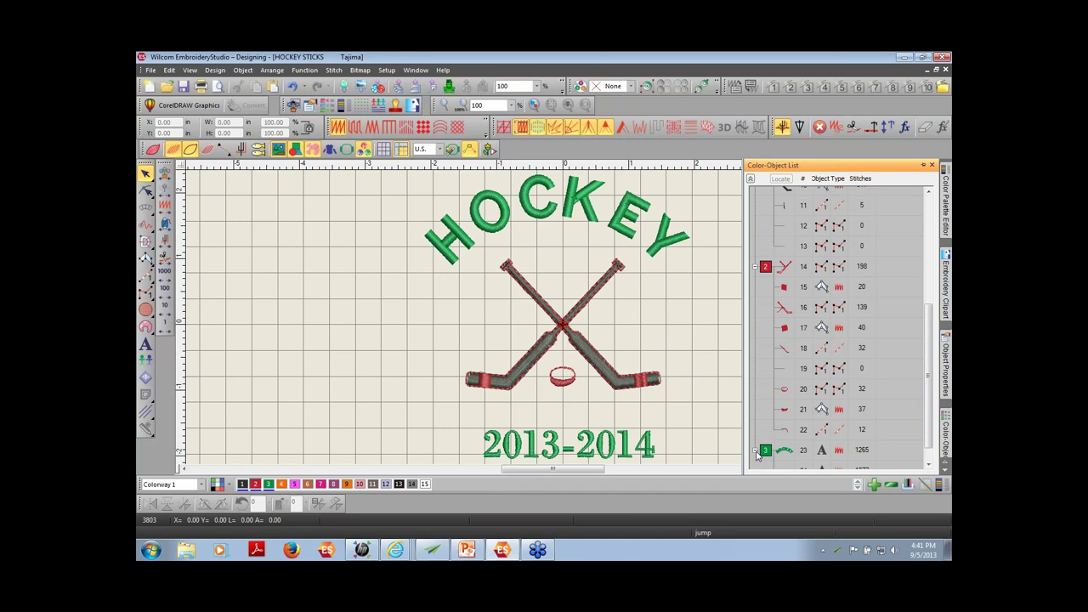
# Locate colour 2 objects 17 and 16 in the design by selecting them in the Color-Object List
pyautogui.click(785, 329)
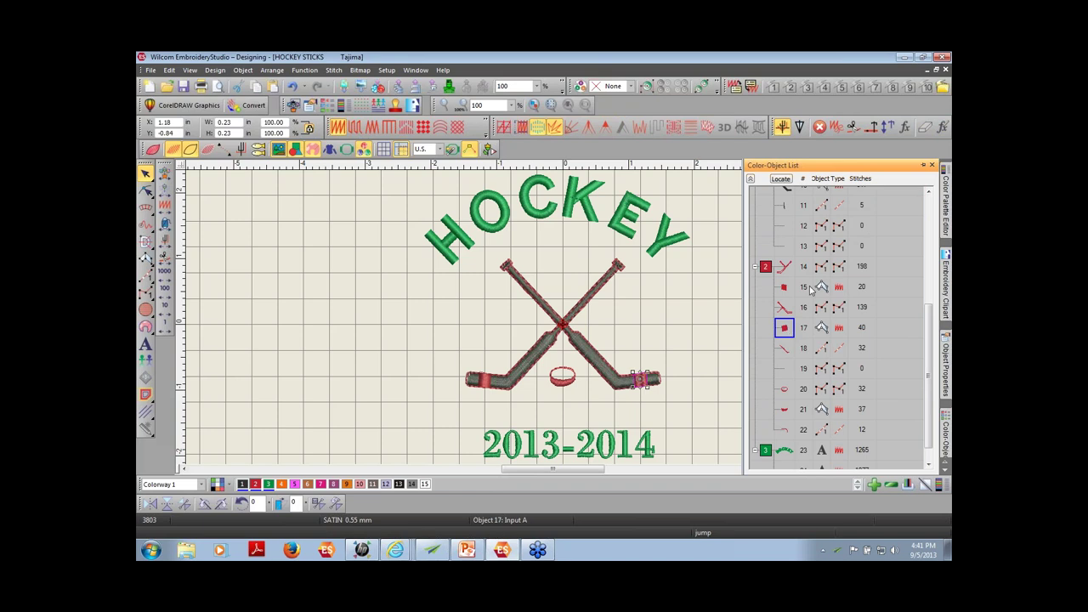
pyautogui.click(784, 307)
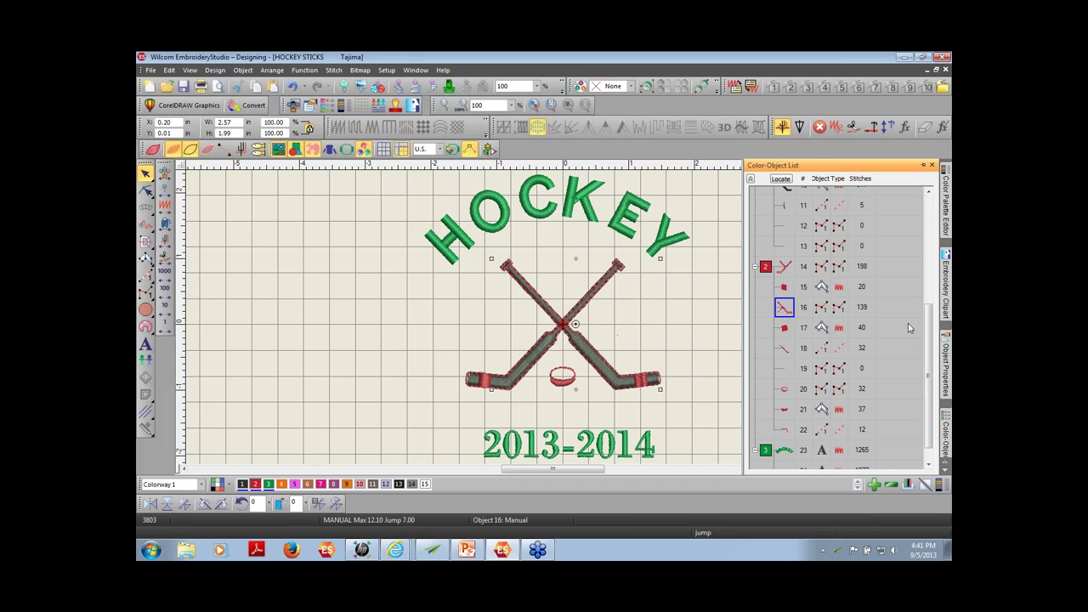
pyautogui.moveTo(928, 349); pyautogui.dragTo(927, 234)
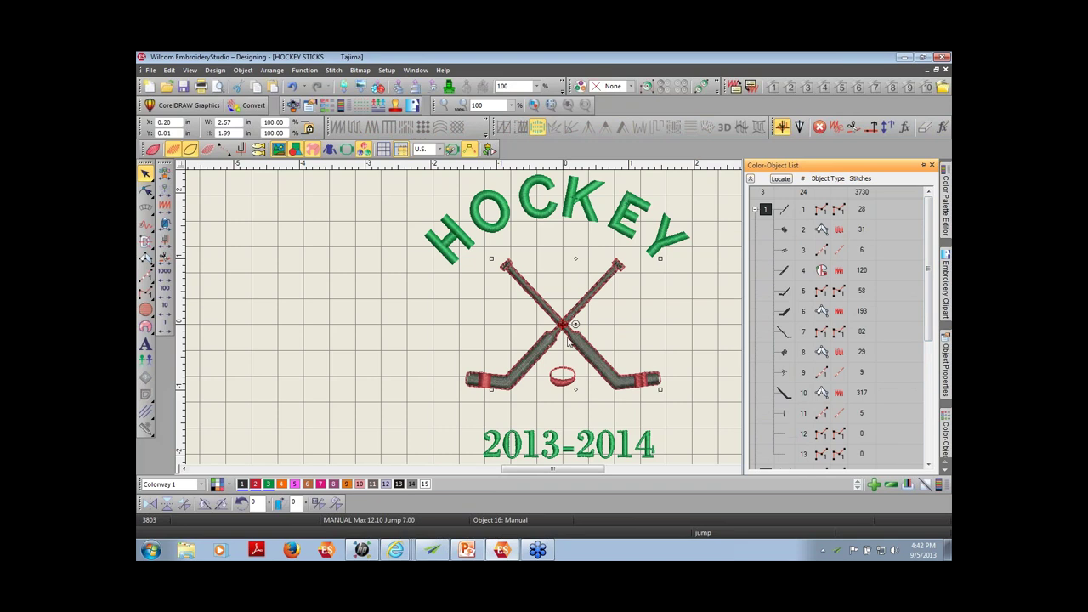
pyautogui.click(712, 341)
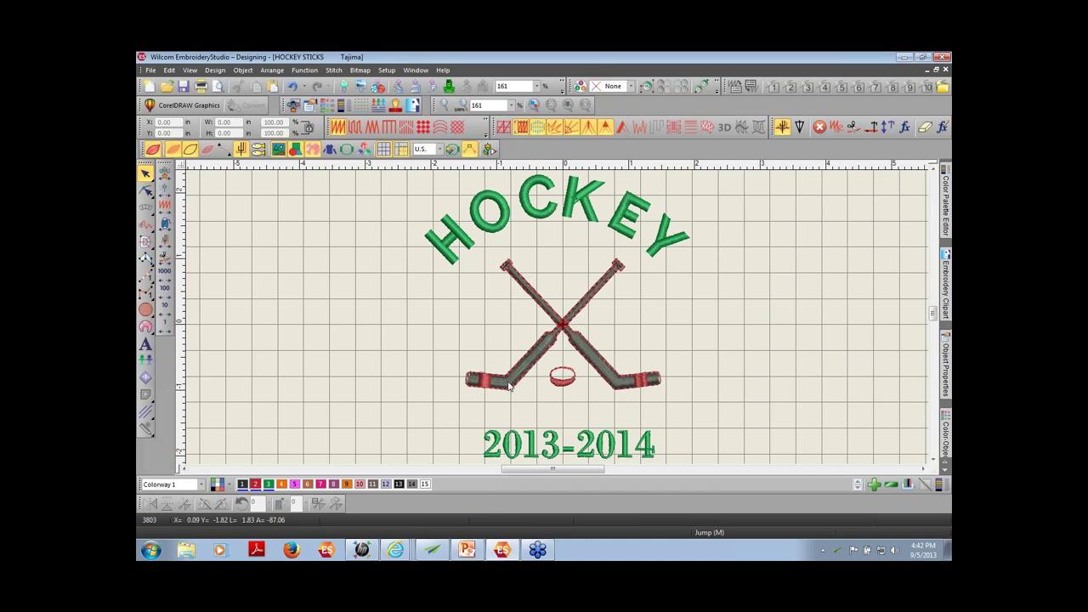
# Delete the stick fill objects 5, 6 and 10 of colour 1, plus the remaining manual run along the right-hand stick
pyautogui.click(621, 386)
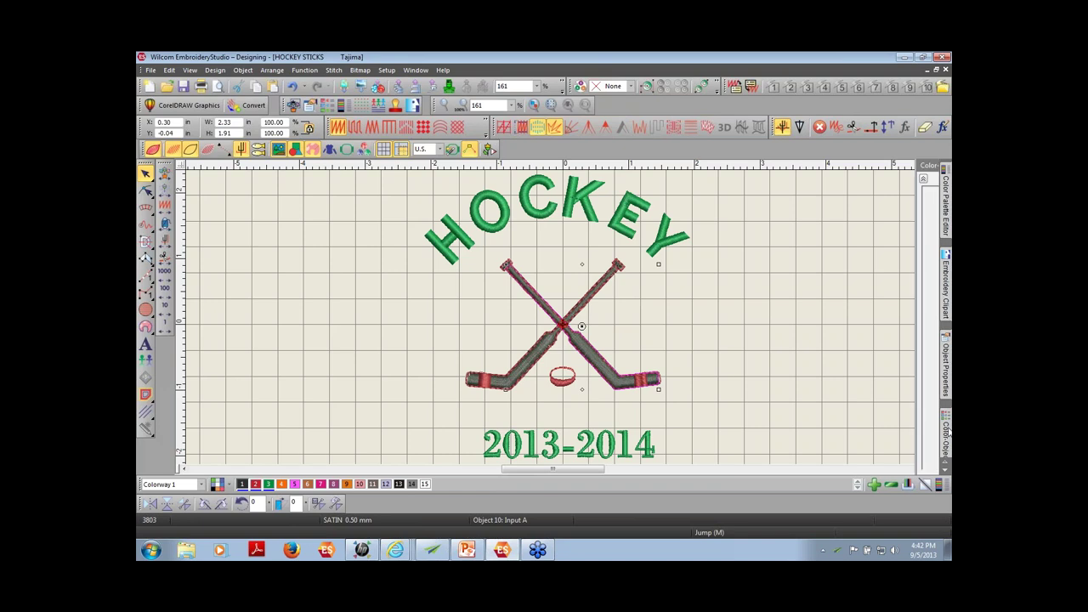
pyautogui.moveTo(946, 433)
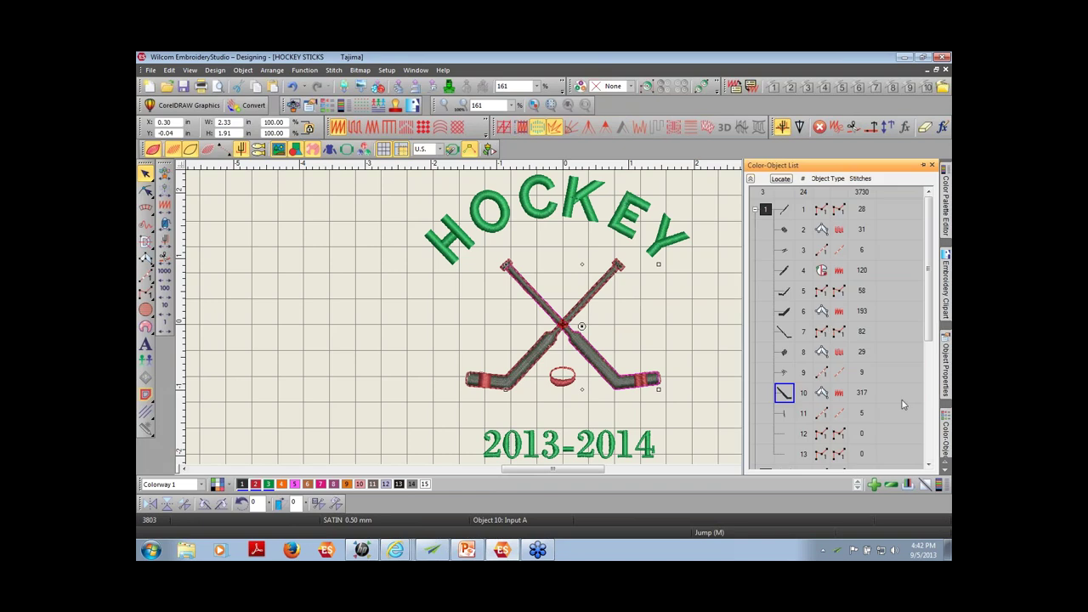
pyautogui.click(787, 293)
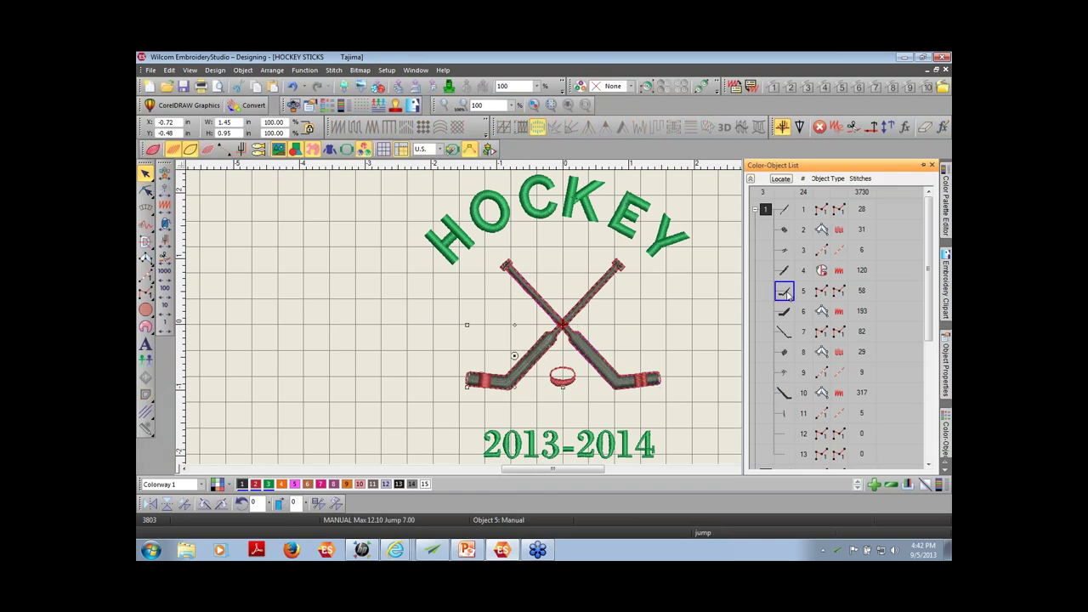
pyautogui.keyDown('ctrl'); pyautogui.click(786, 313); pyautogui.keyUp('ctrl')
pyautogui.keyDown('ctrl'); pyautogui.click(786, 395); pyautogui.keyUp('ctrl')
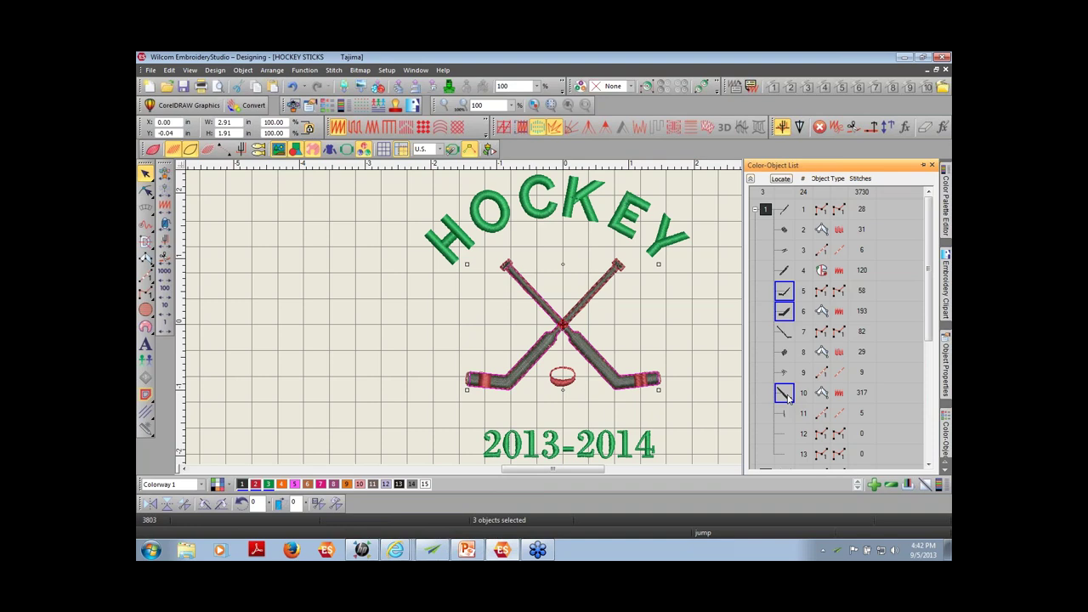
pyautogui.press('Delete')
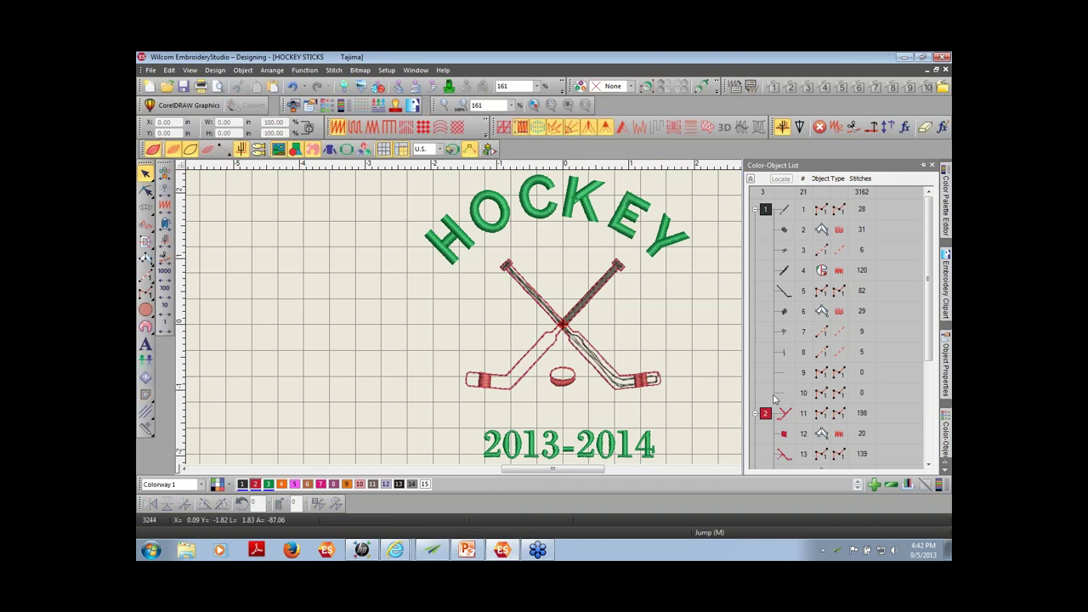
pyautogui.click(621, 384)
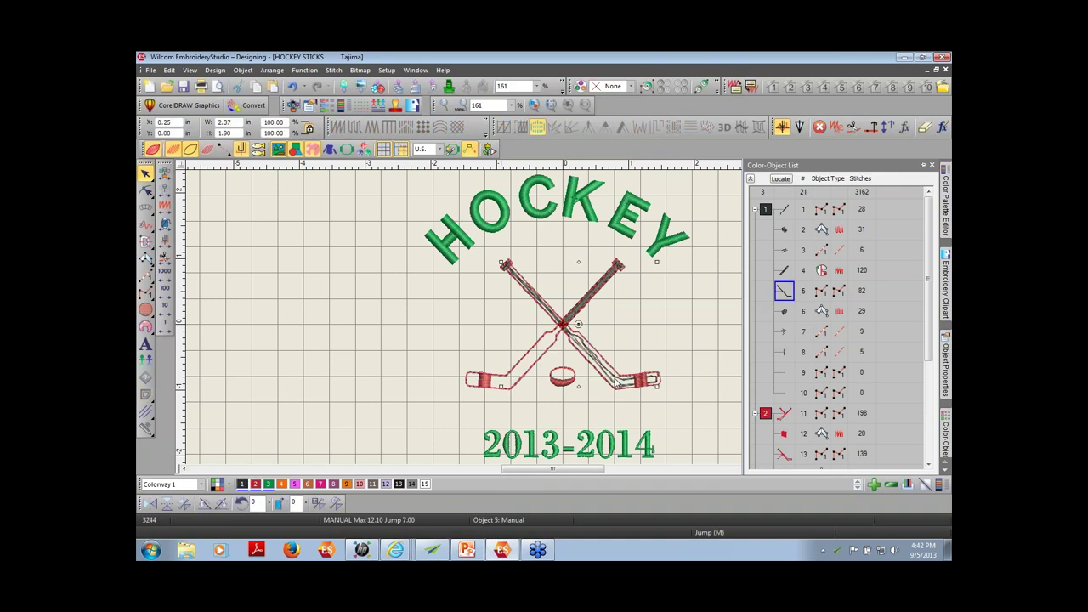
pyautogui.click(619, 382)
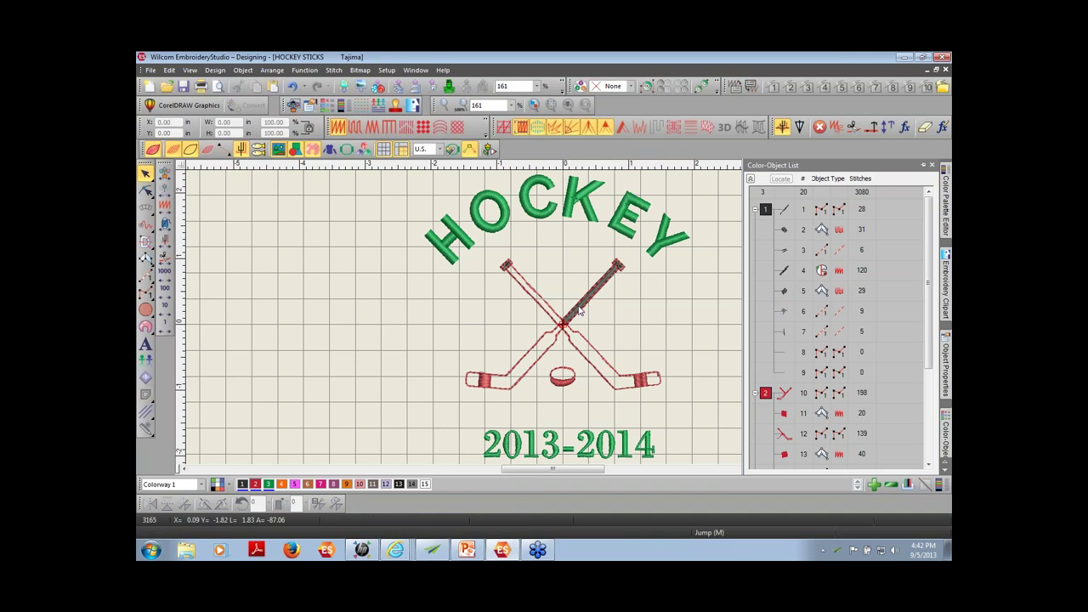
# Delete the red outline object of the hockey sticks and undo that deletion
pyautogui.press('Delete')
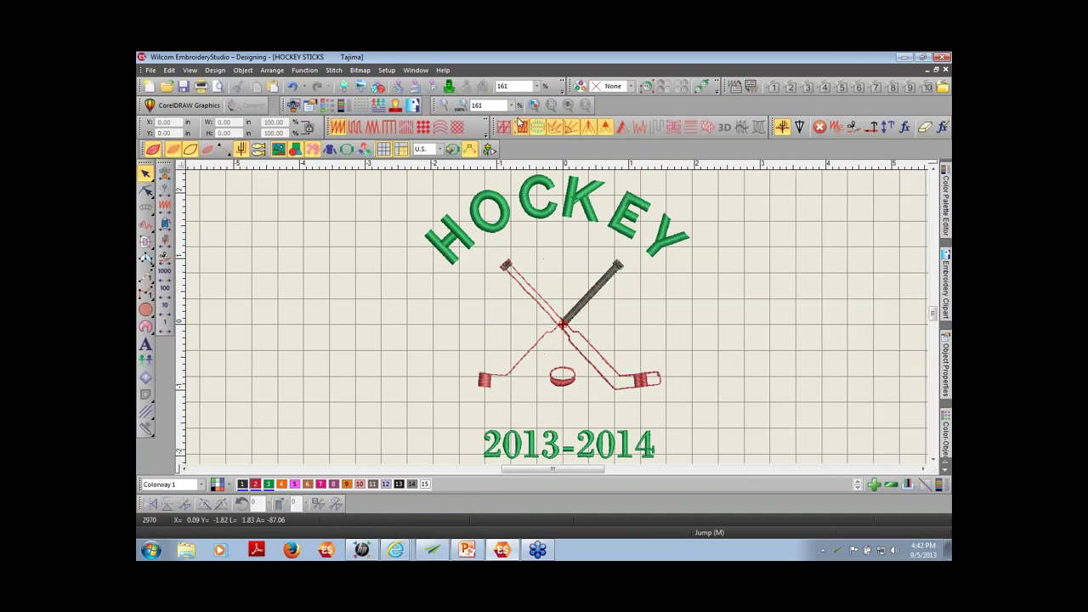
pyautogui.click(292, 87)
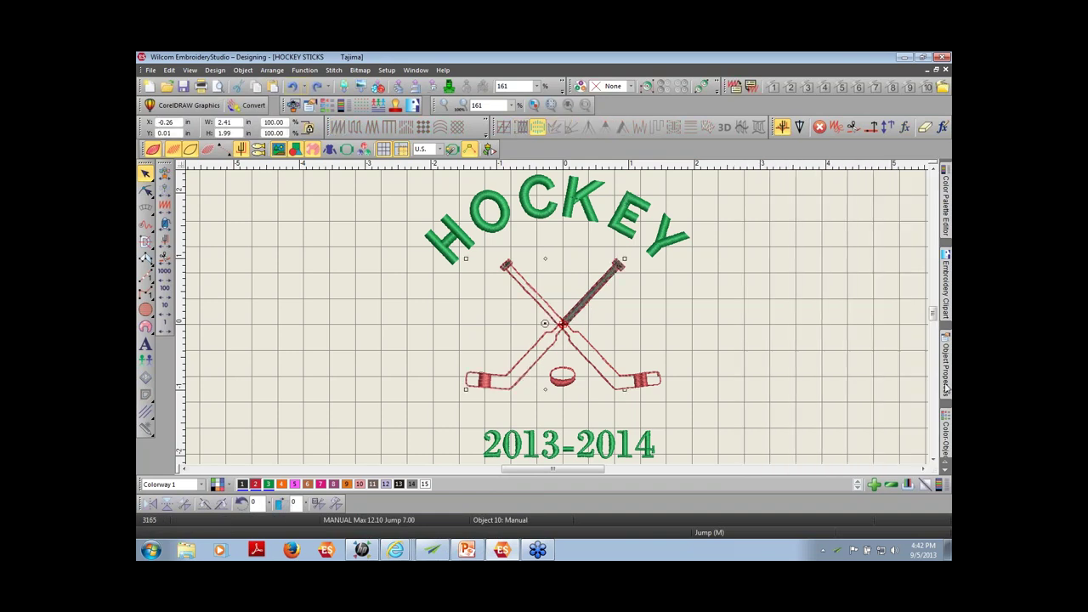
# Delete all objects of colour 1 from the design using the Color-Object List
pyautogui.click(946, 389)
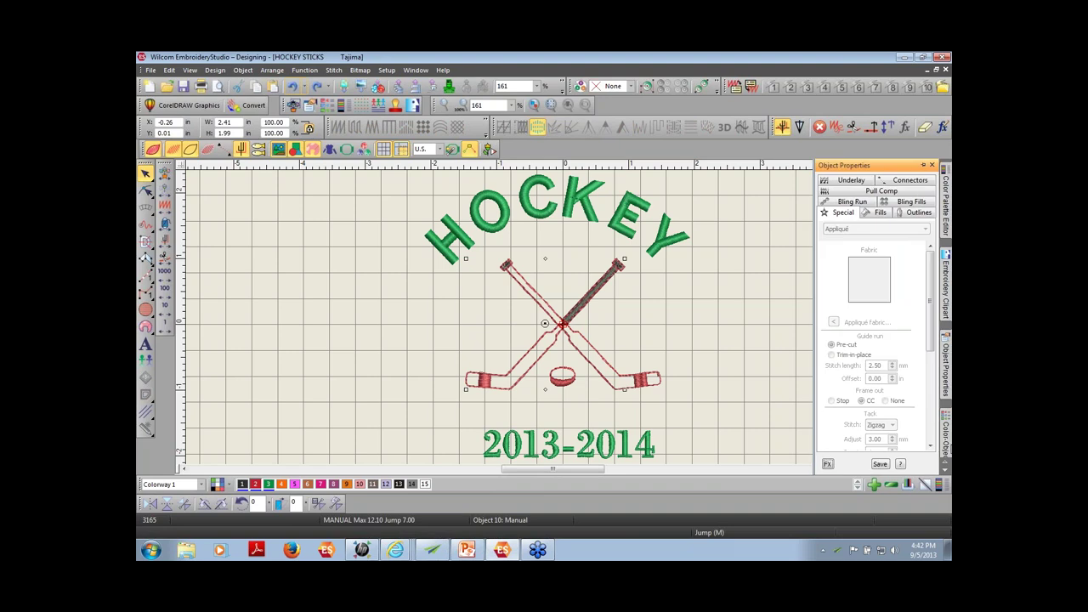
pyautogui.click(945, 437)
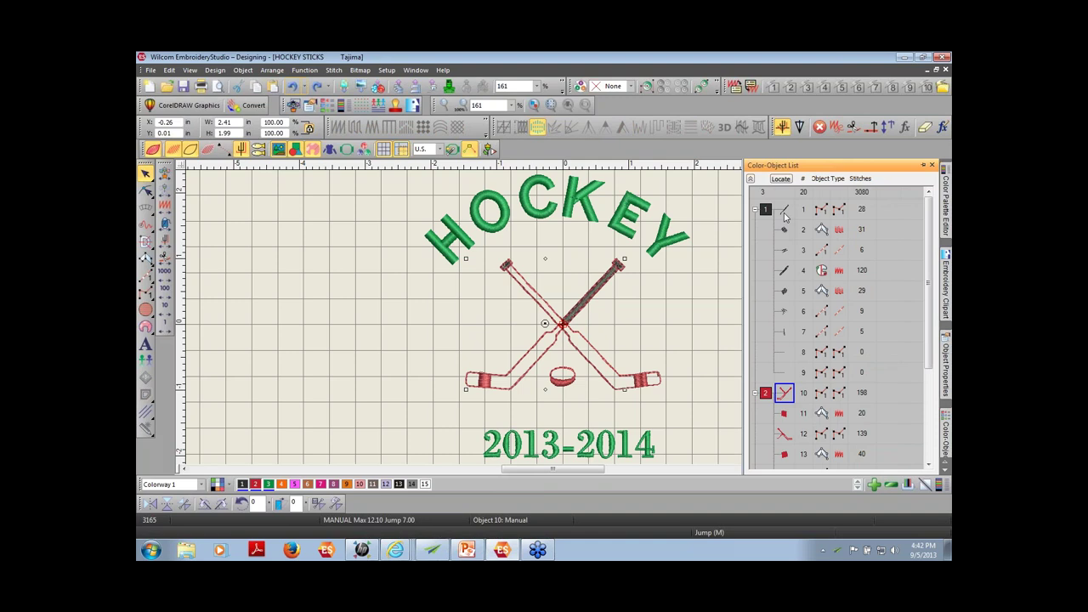
pyautogui.moveTo(784, 213); pyautogui.dragTo(785, 374)
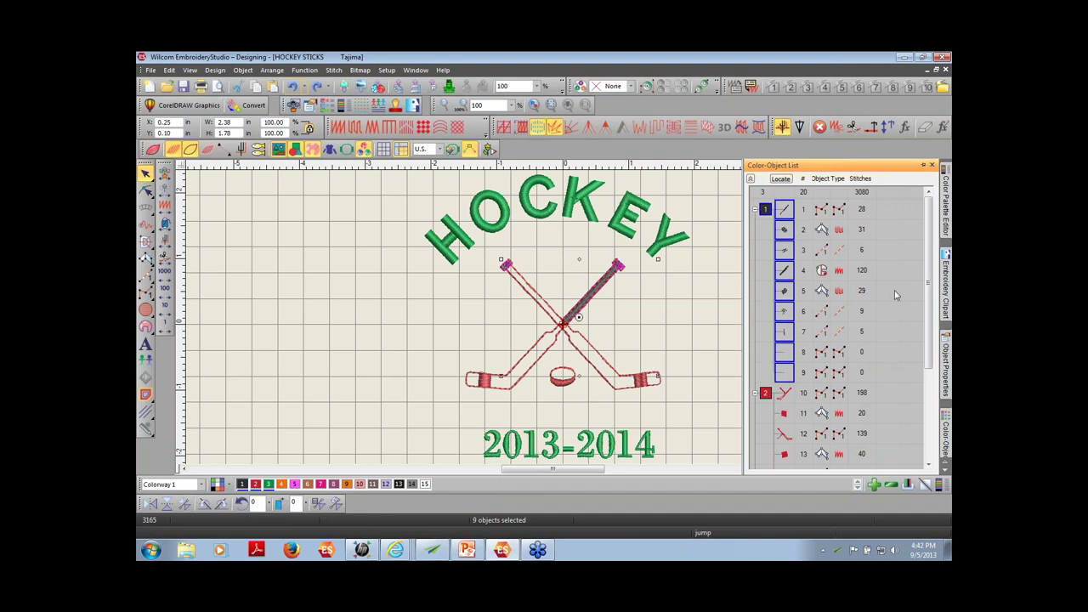
pyautogui.press('Escape')
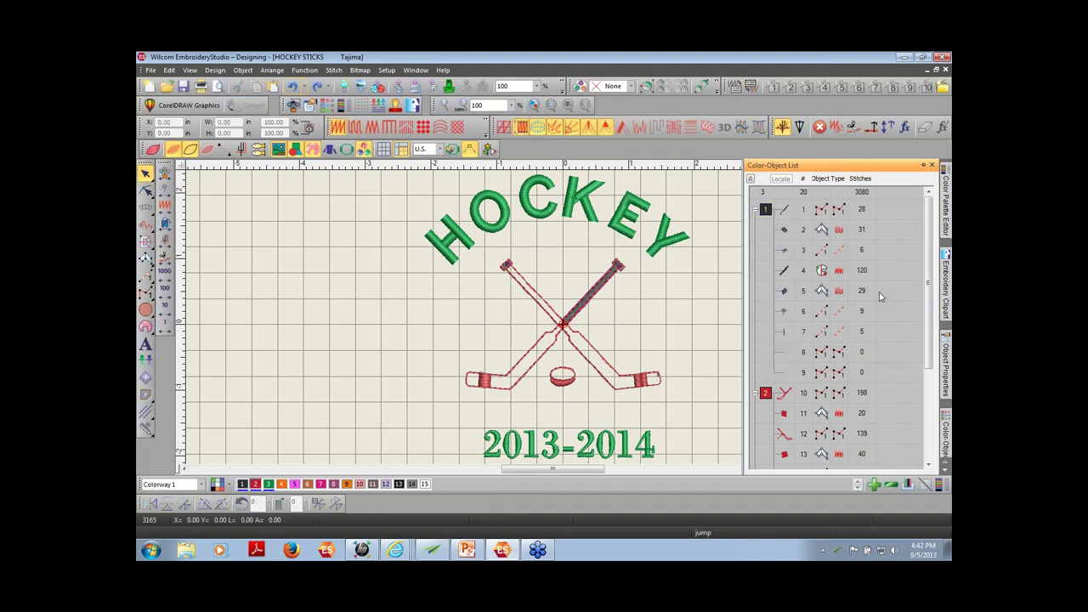
pyautogui.click(765, 210)
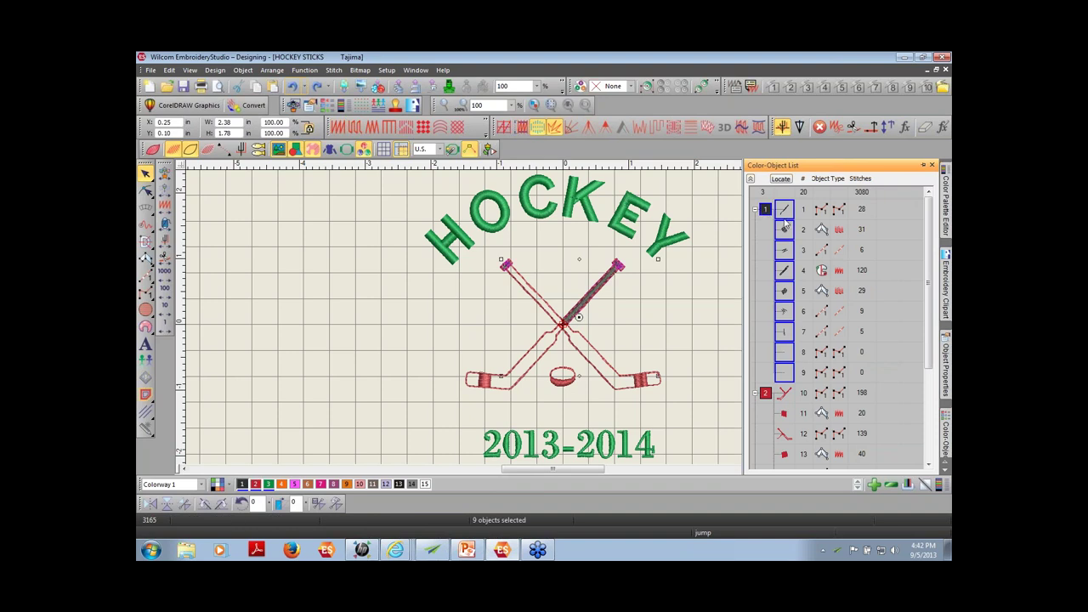
pyautogui.press('Delete')
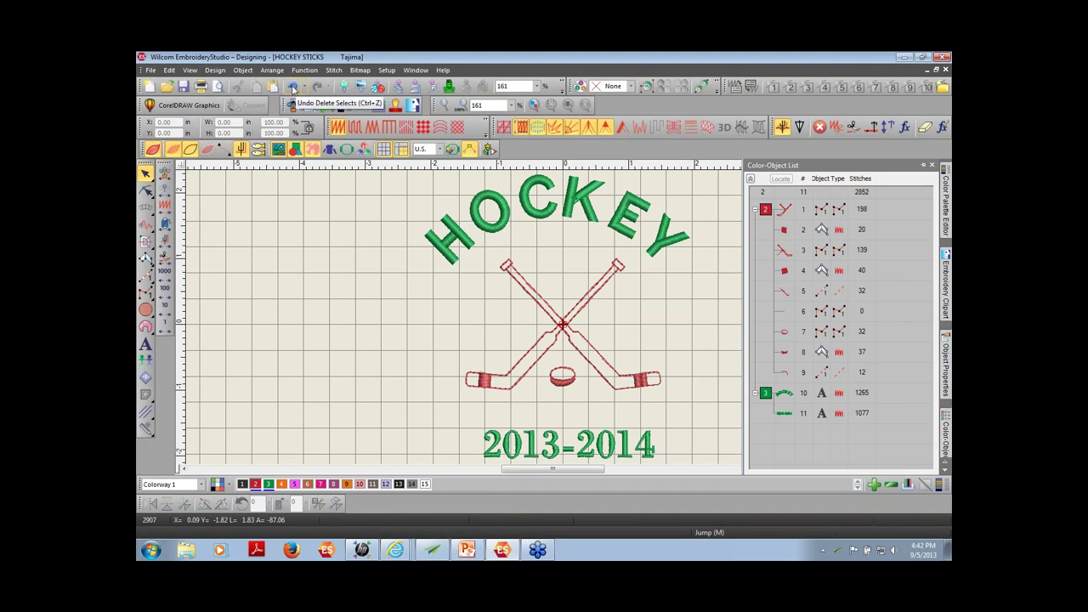
# Undo the colour 1 deletion and the earlier edits back to the filled sticks and orange lettering, and clear the selection
pyautogui.click(293, 87)
pyautogui.click(292, 87)
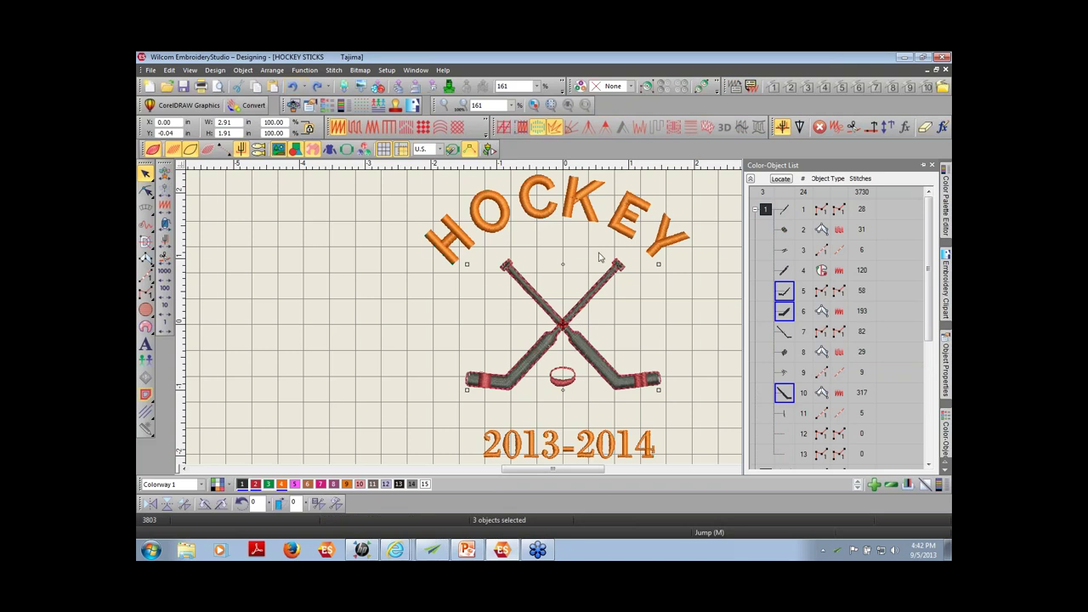
pyautogui.click(706, 301)
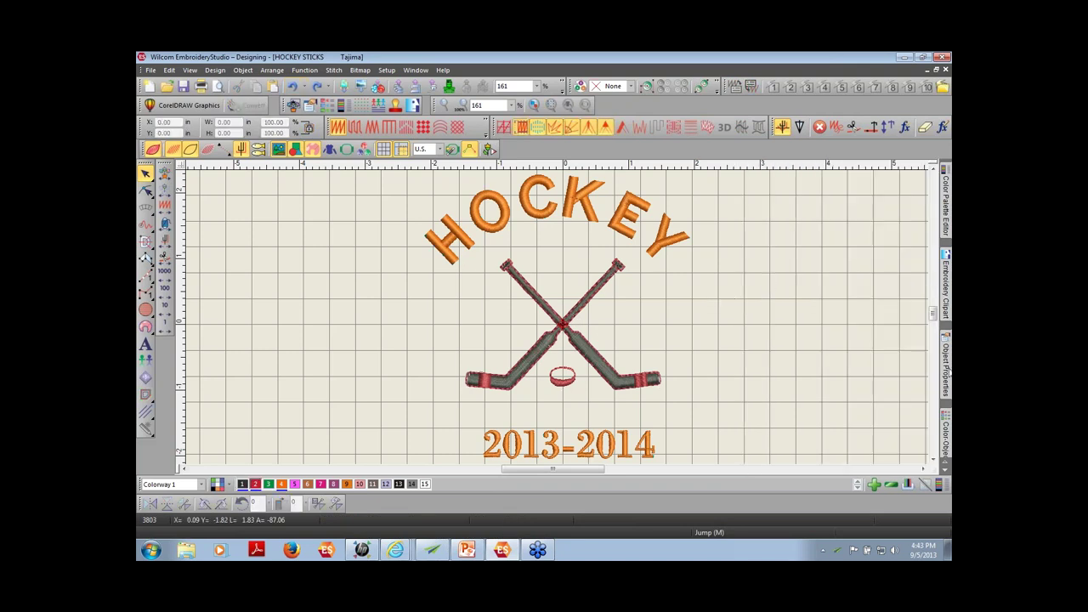
# Move the HOCKEY lettering, object 23, to the start of the stitching sequence in the Color-Object List
pyautogui.moveTo(947, 450)
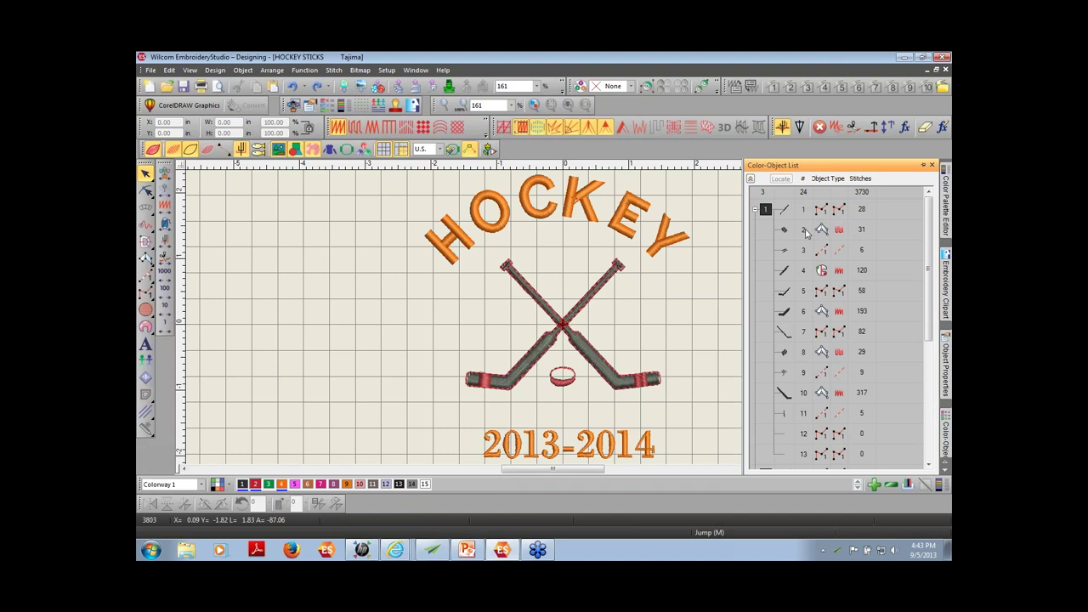
pyautogui.press('Escape')
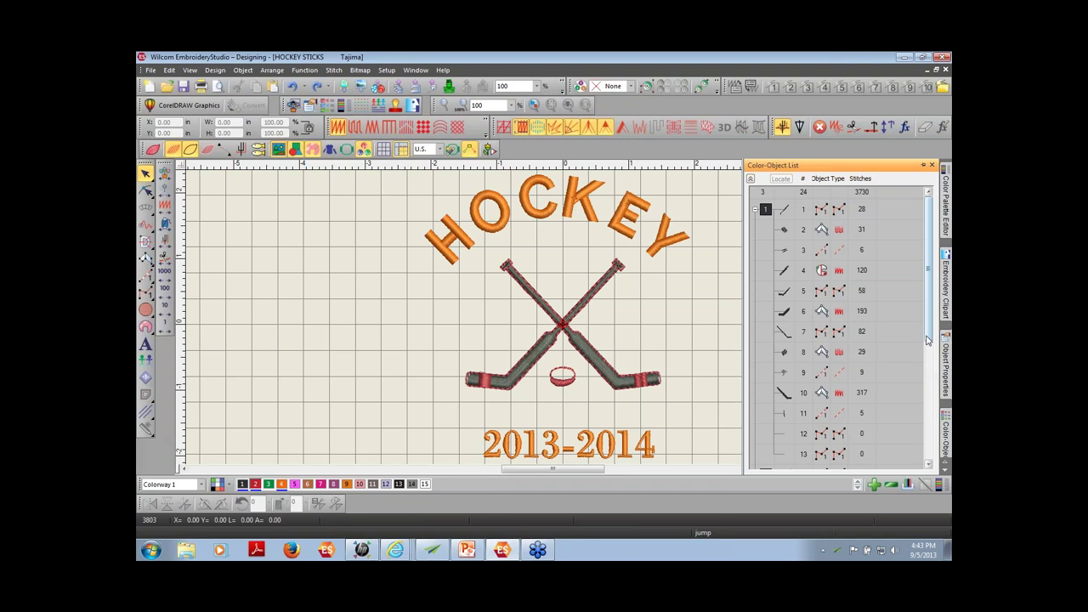
pyautogui.scroll(-4, 901, 374)
pyautogui.click(784, 432)
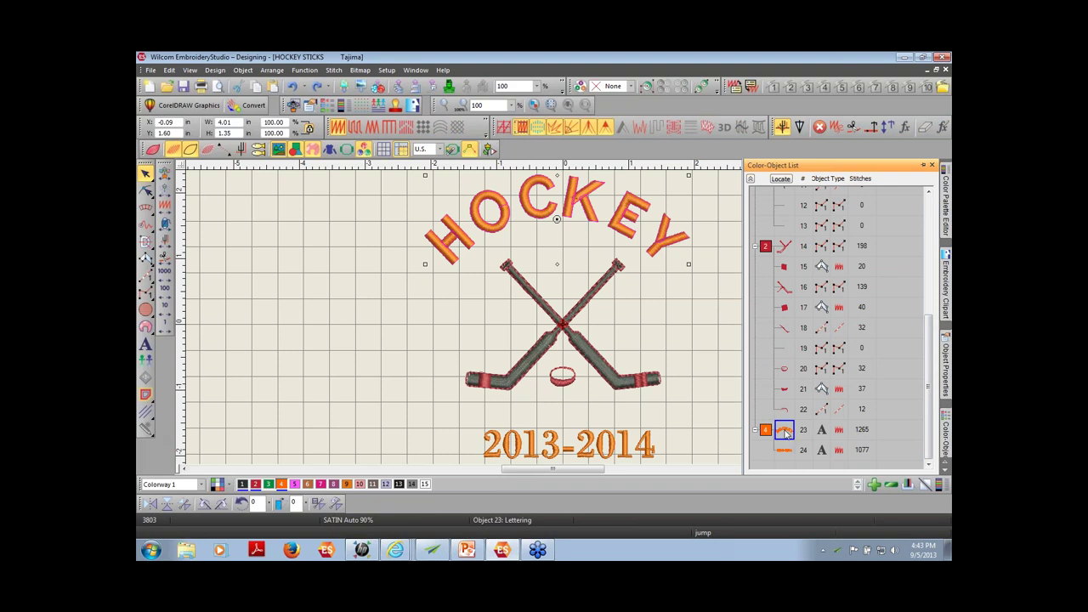
pyautogui.scroll(2, 786, 198)
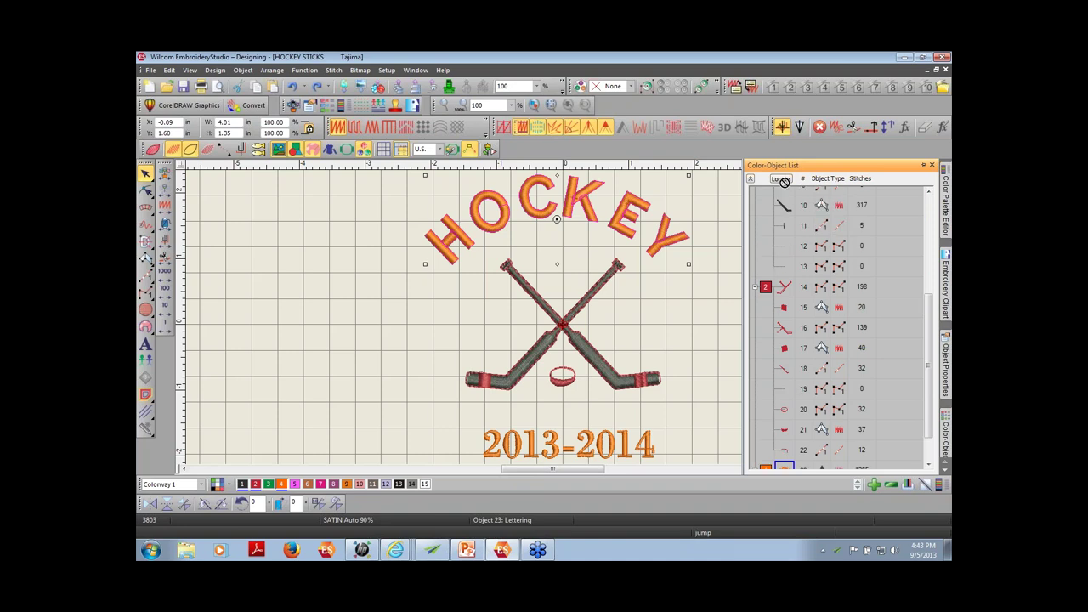
pyautogui.scroll(3, 785, 197)
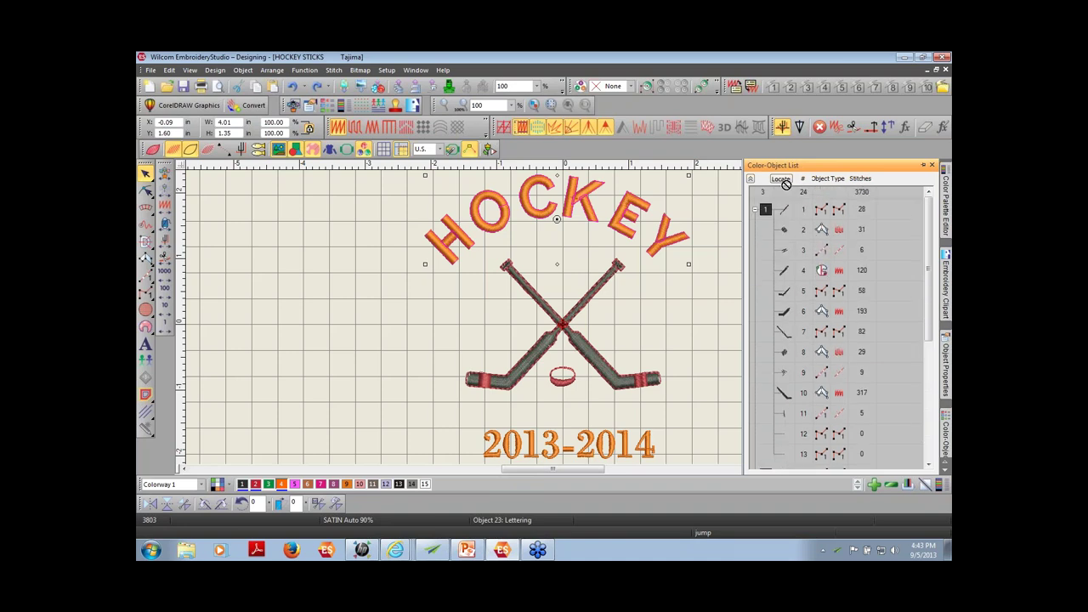
pyautogui.moveTo(784, 208); pyautogui.dragTo(785, 215)
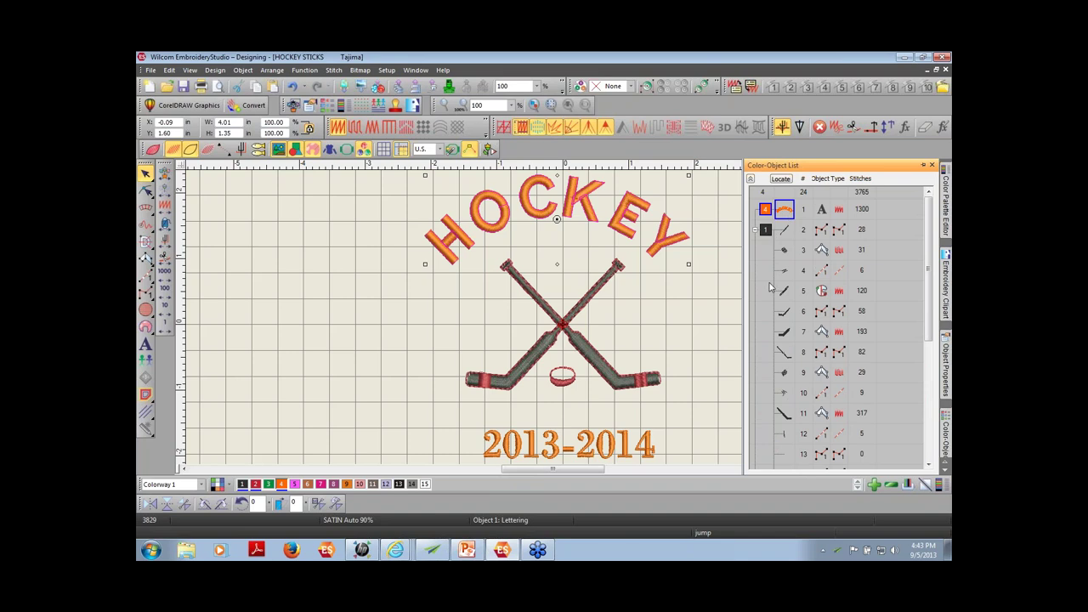
pyautogui.rightClick(788, 214)
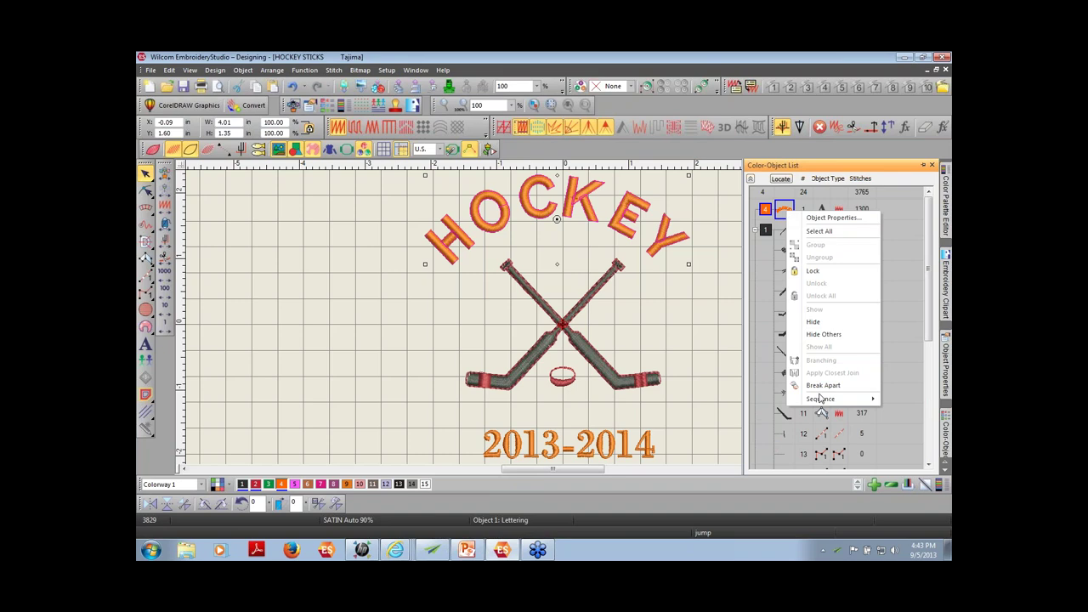
pyautogui.moveTo(824, 399)
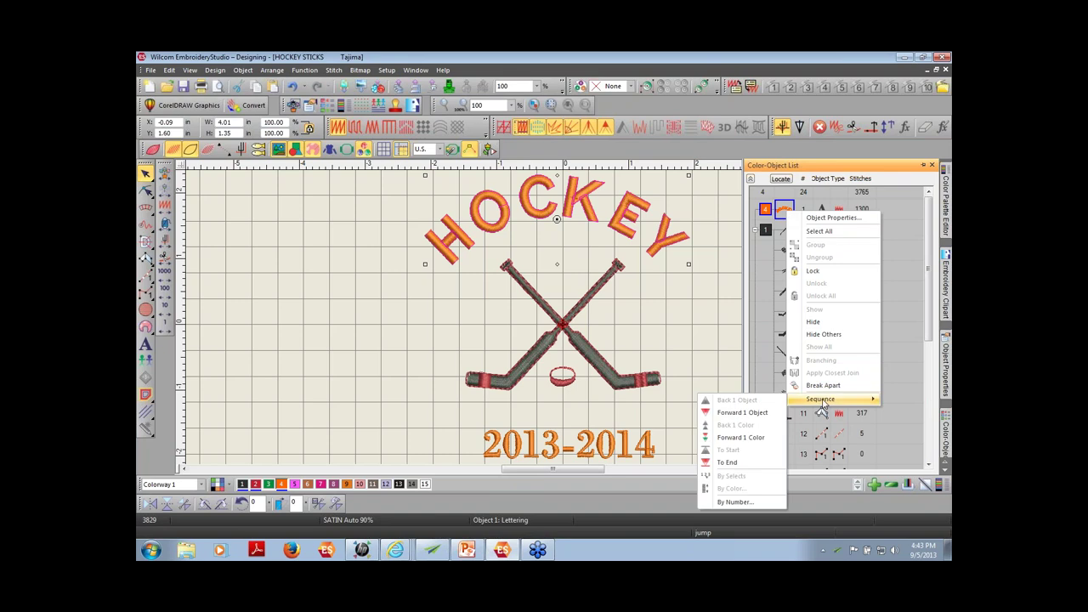
pyautogui.click(734, 503)
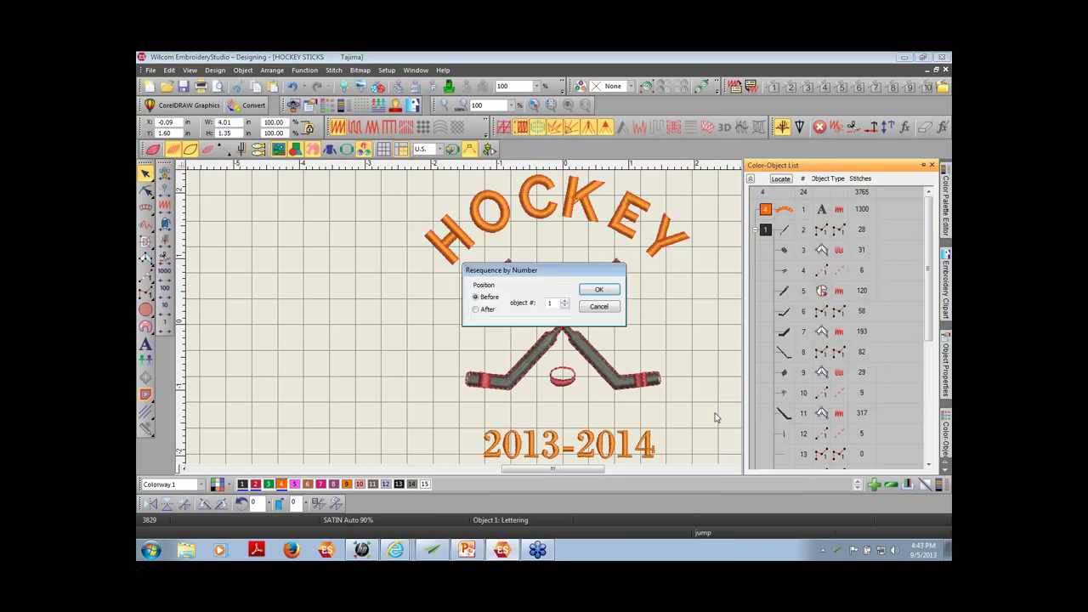
pyautogui.click(476, 309)
pyautogui.click(598, 307)
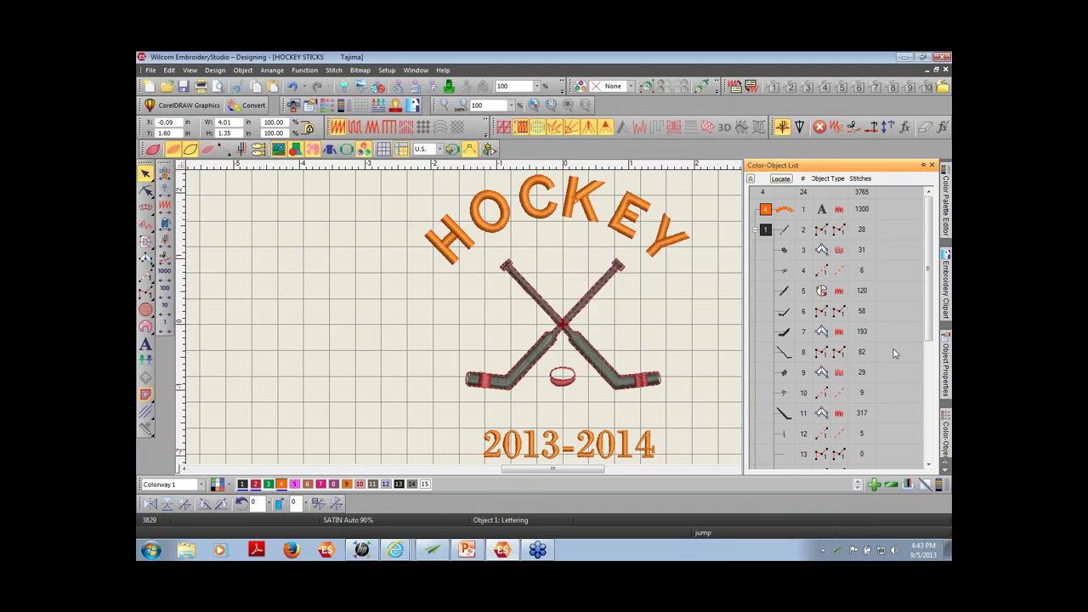
# Resequence the HOCKEY lettering by number to stitch after object 23, and clear the selection
pyautogui.scroll(-2, 930, 362)
pyautogui.scroll(-2, 930, 362)
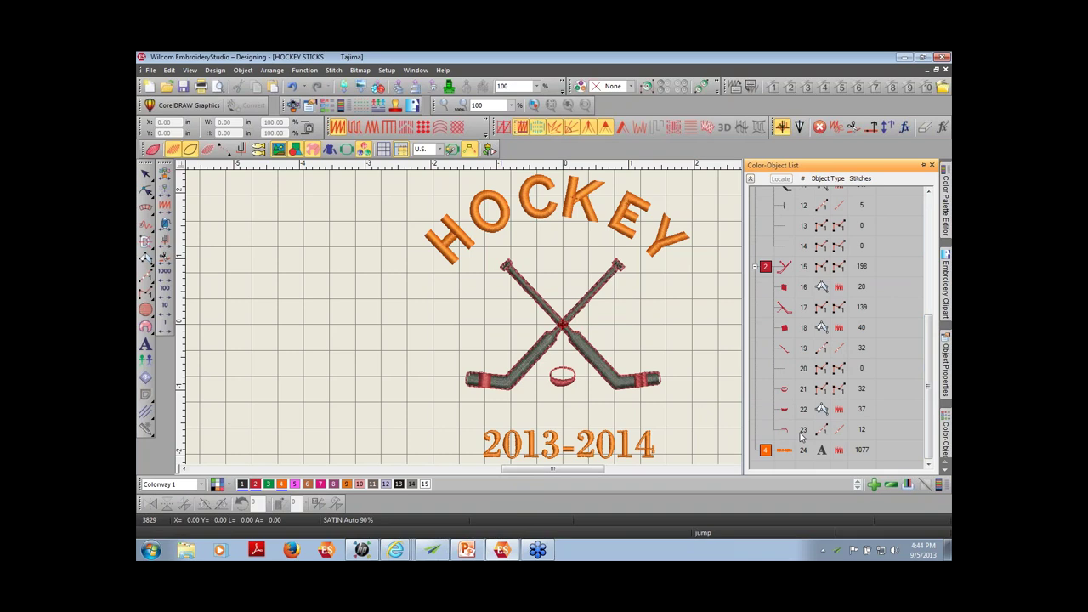
pyautogui.moveTo(928, 374); pyautogui.dragTo(917, 219)
pyautogui.click(767, 212)
pyautogui.rightClick(783, 210)
pyautogui.moveTo(818, 400)
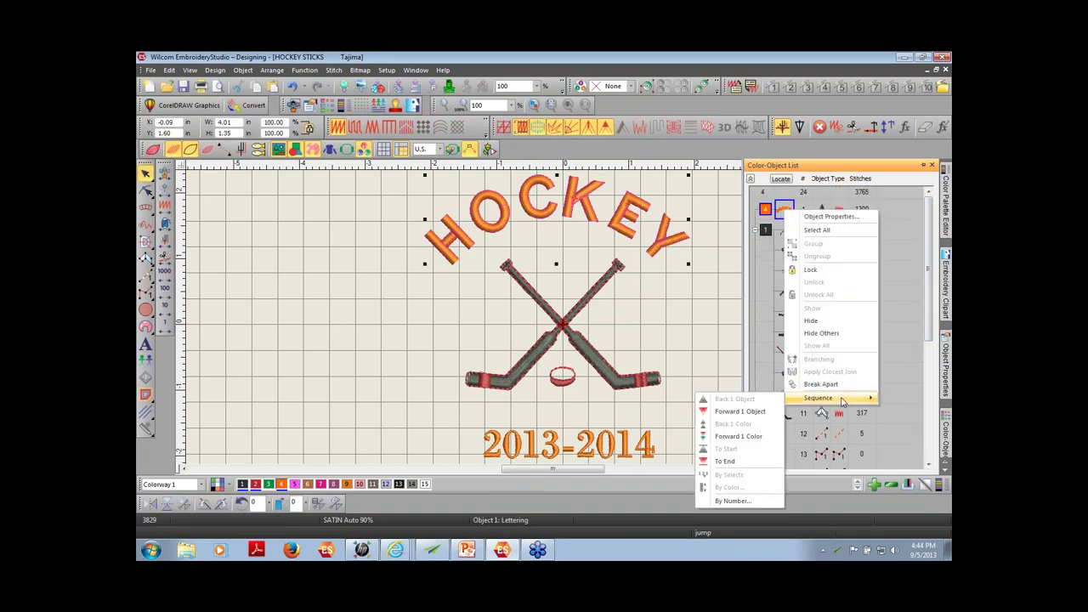
pyautogui.click(733, 500)
pyautogui.click(476, 309)
pyautogui.doubleClick(553, 302)
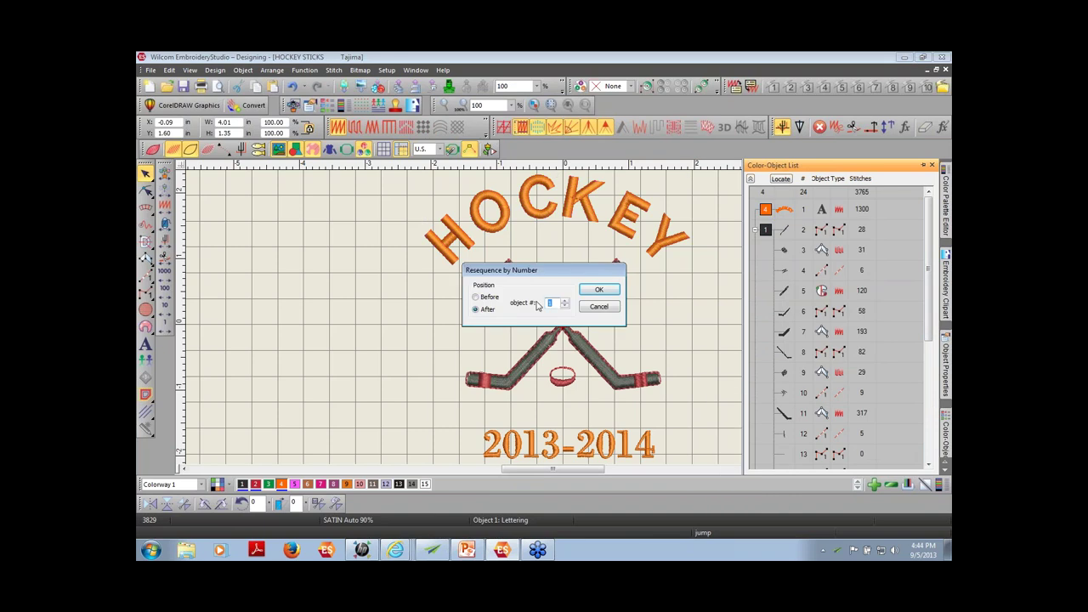
pyautogui.write('23')
pyautogui.click(599, 290)
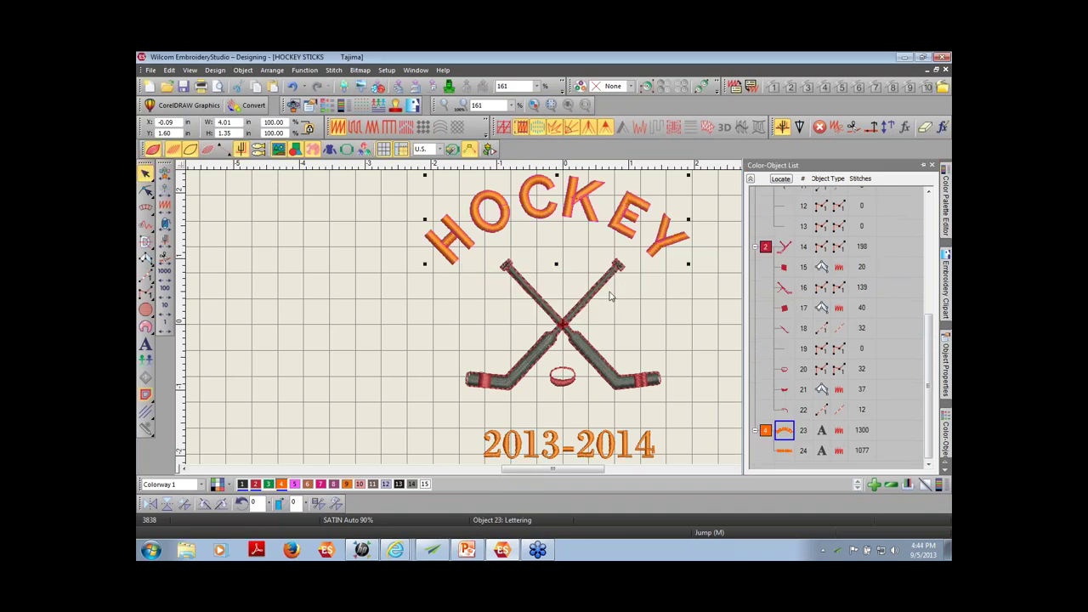
pyautogui.click(689, 347)
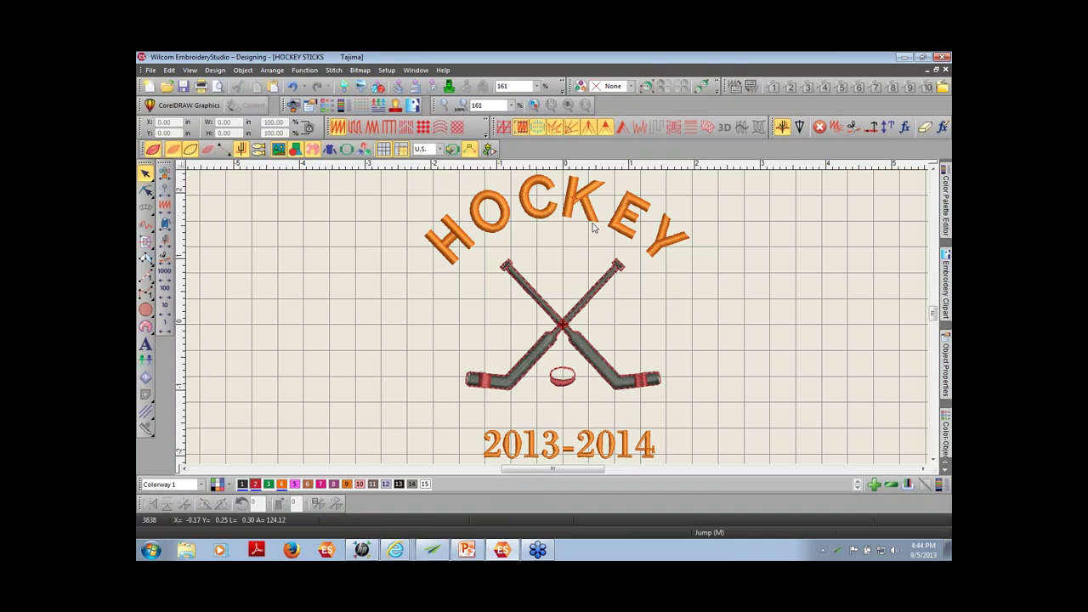
# Turn off the realistic stitch view, show connectors, and select the 2013-2014 lettering to examine its connecting stitches
pyautogui.click(158, 152)
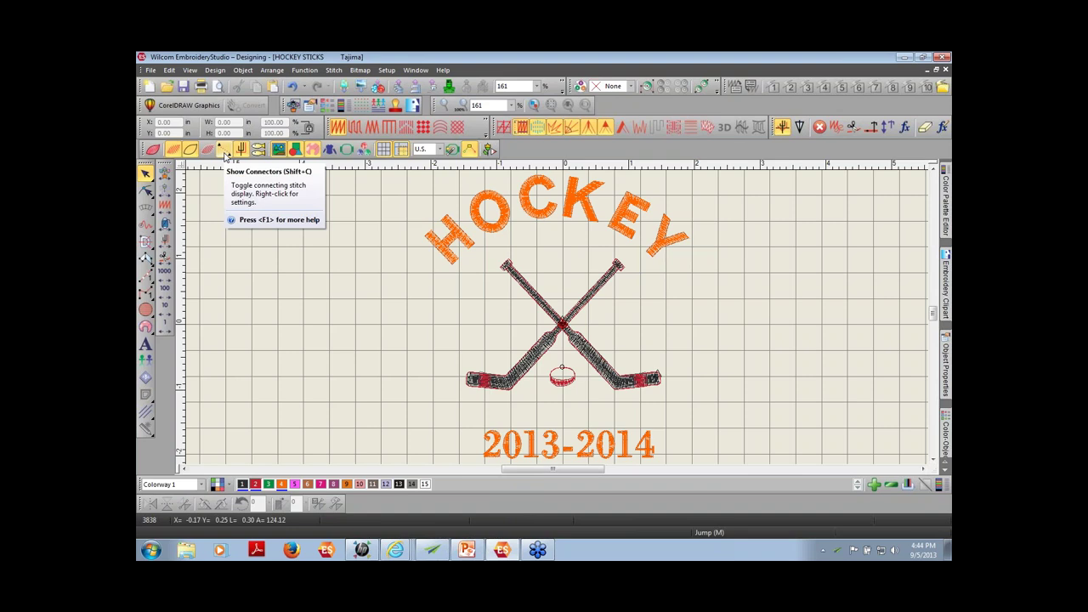
pyautogui.click(225, 152)
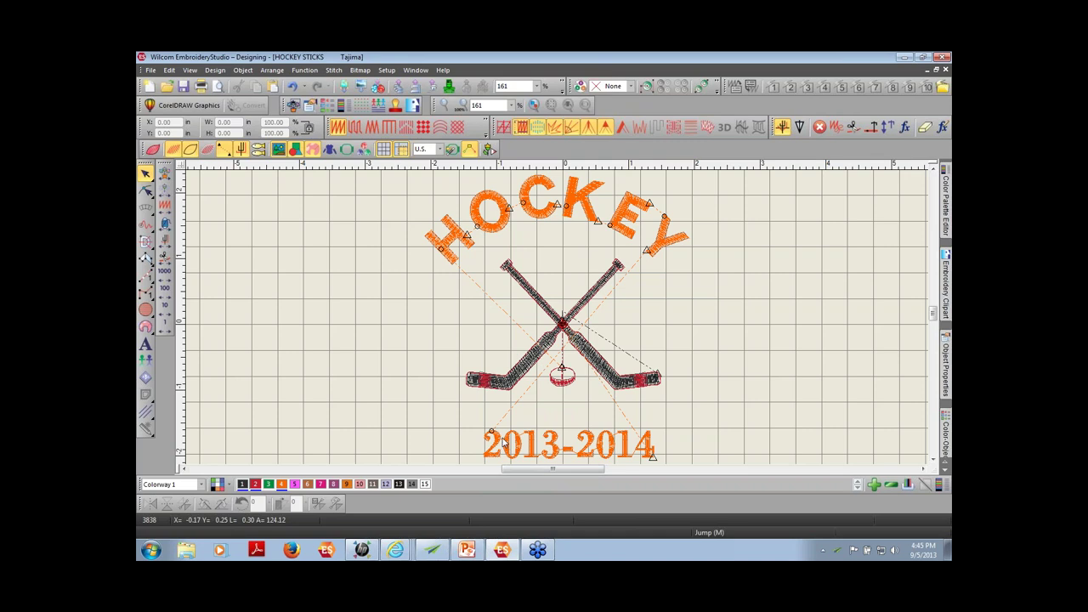
pyautogui.press('b')
pyautogui.scroll(-2, 477, 422)
pyautogui.moveTo(493, 344); pyautogui.dragTo(710, 419)
pyautogui.click(627, 360)
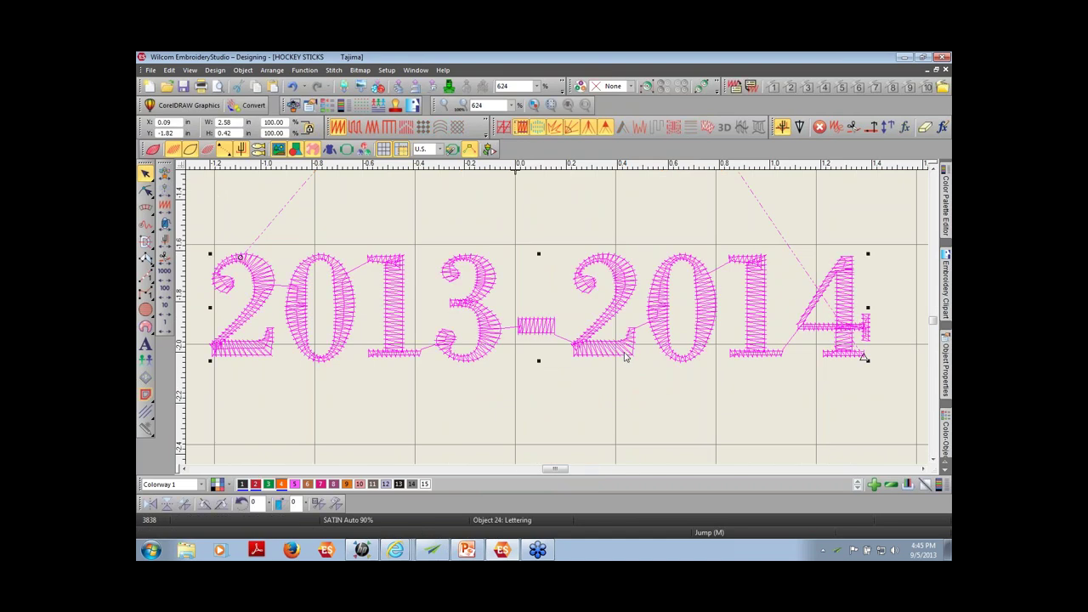
pyautogui.press('v')
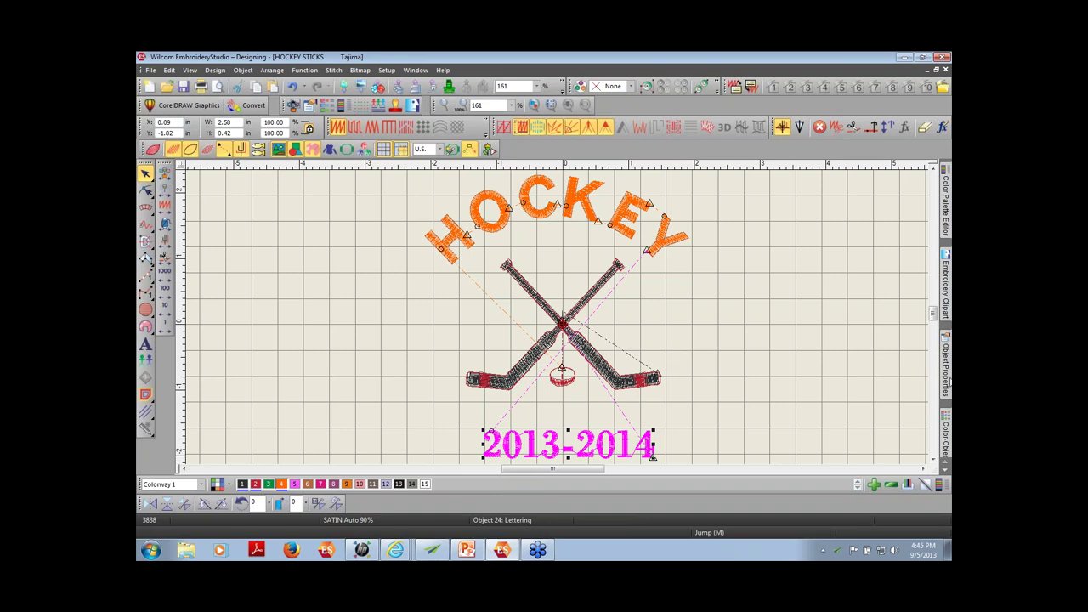
# Set the 2013-2014 lettering's after-object connector properties to always trim
pyautogui.moveTo(946, 380)
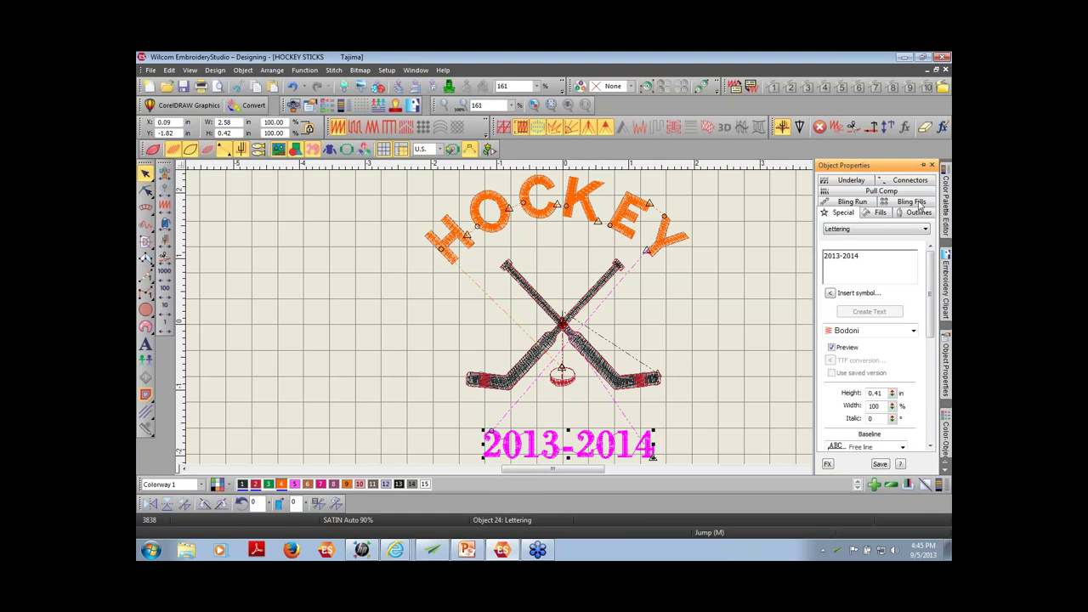
pyautogui.click(907, 181)
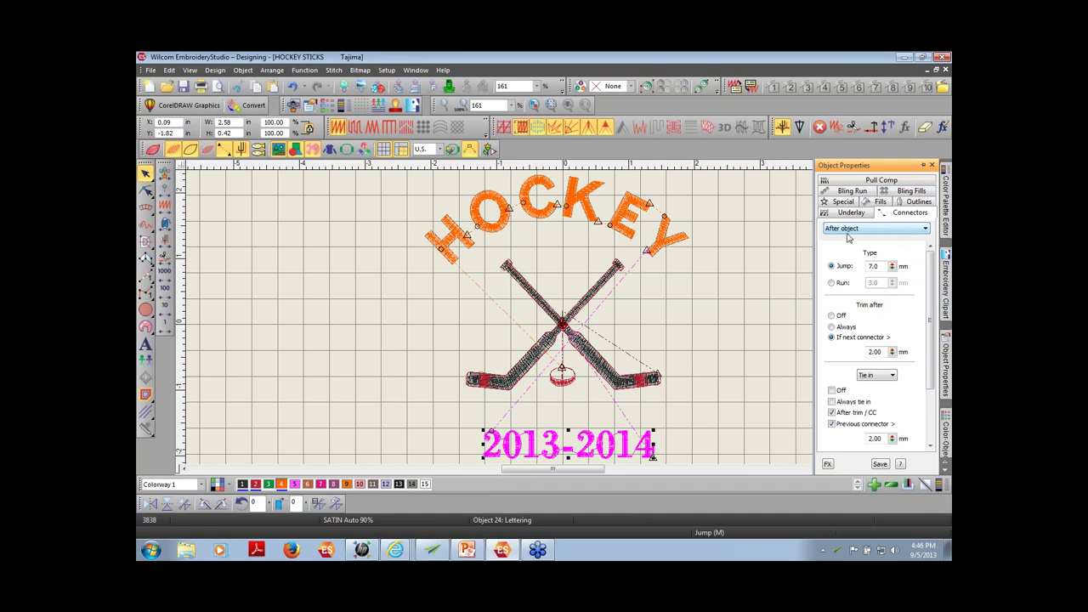
pyautogui.click(926, 230)
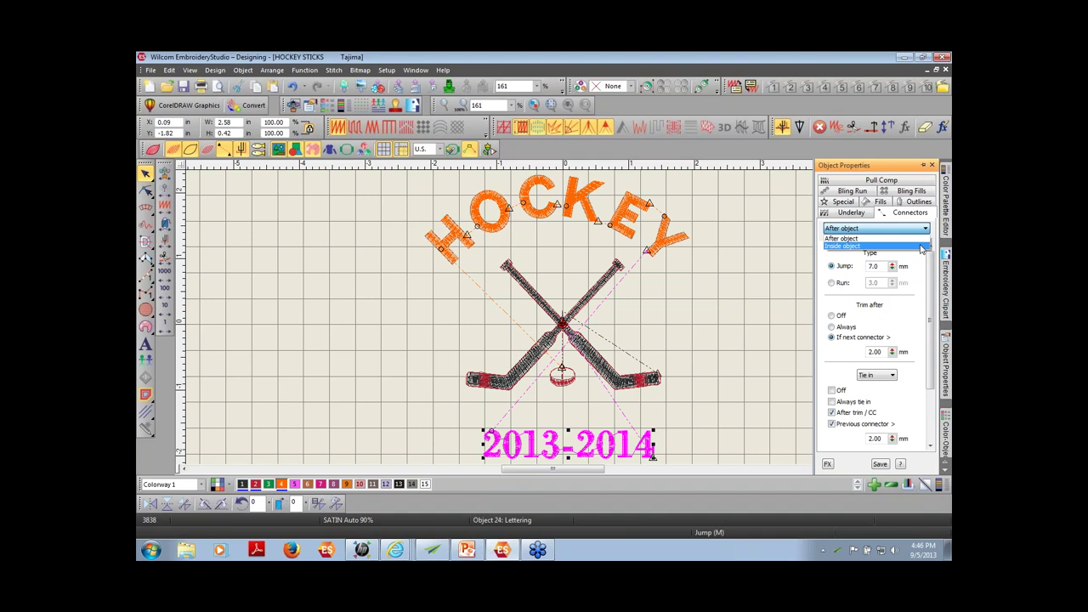
pyautogui.click(862, 240)
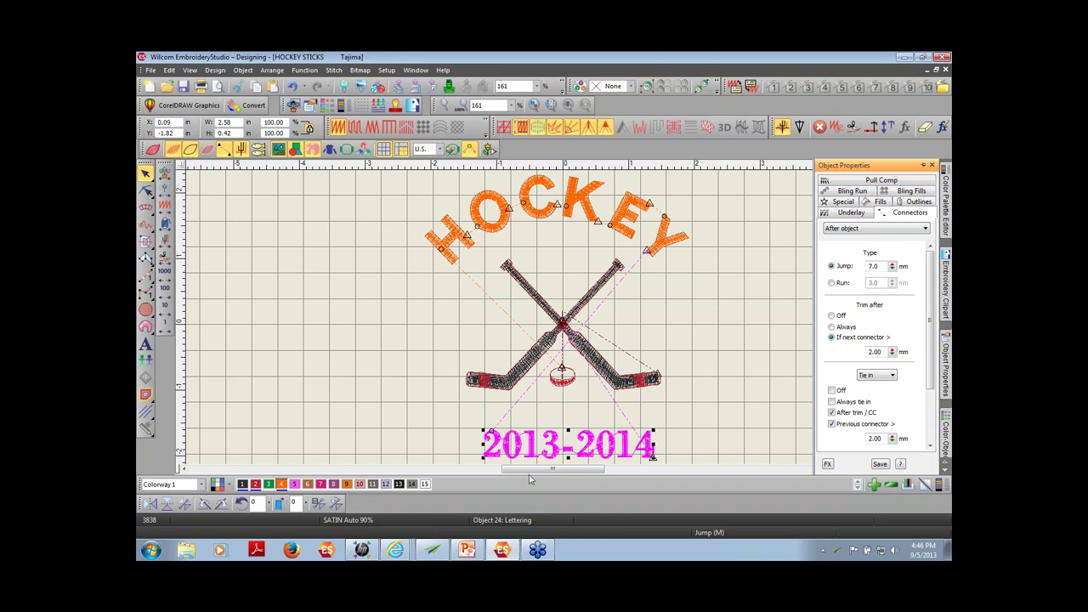
pyautogui.click(833, 328)
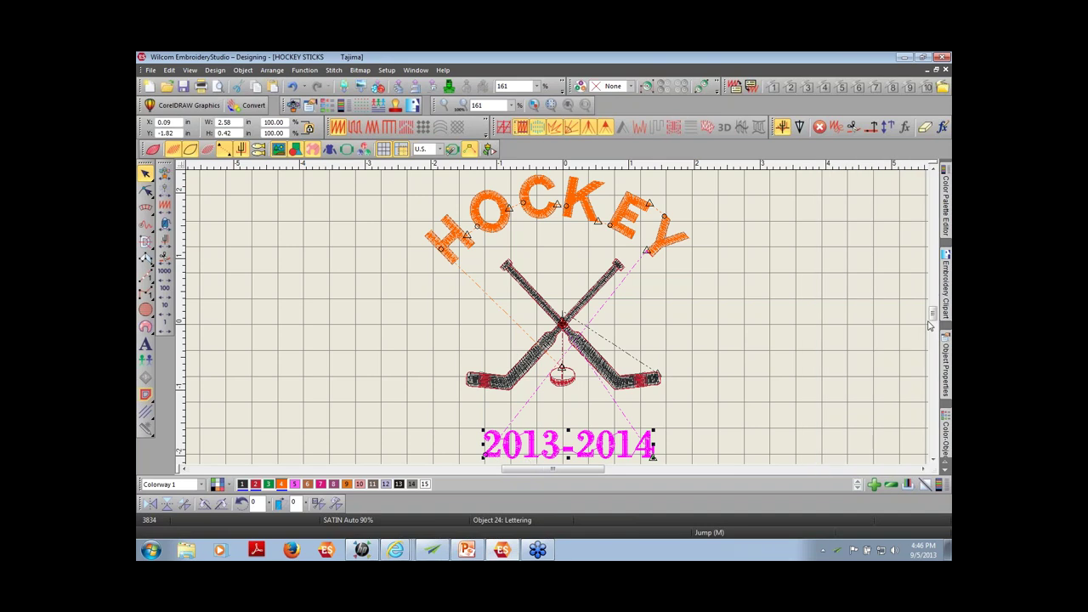
# Set the 2013-2014 lettering's after-object and inside-object connectors to trim if the next connector exceeds 2.00 mm, and clear the selection
pyautogui.moveTo(950, 368)
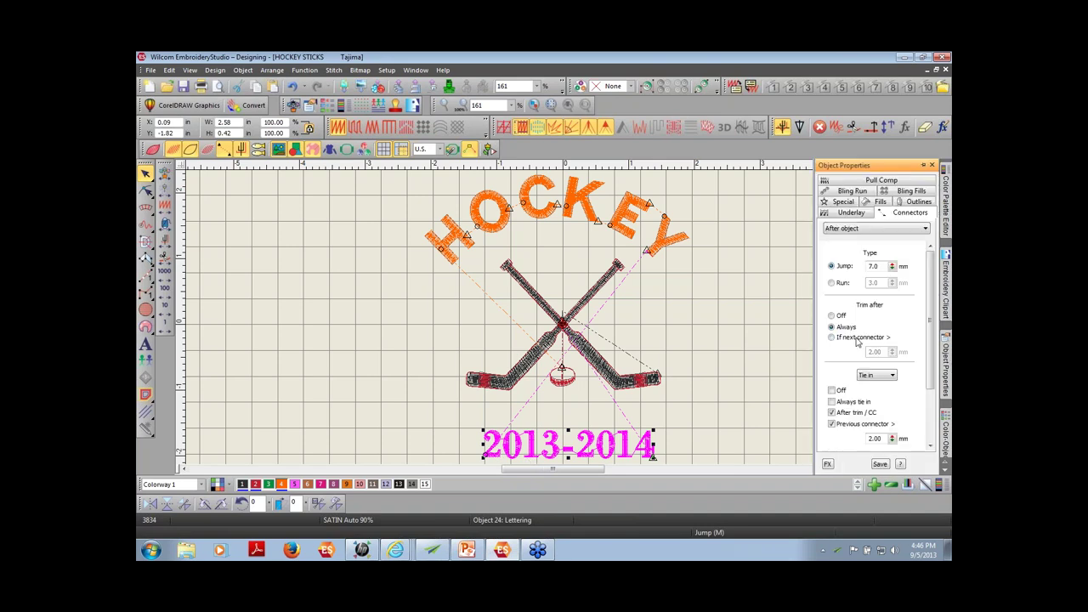
pyautogui.click(832, 338)
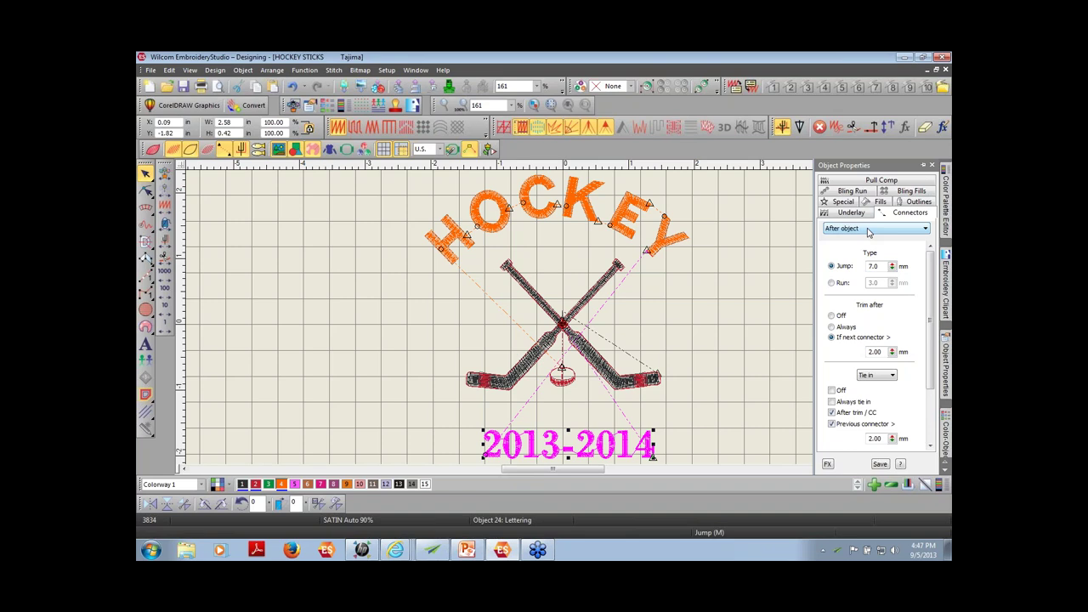
pyautogui.click(926, 229)
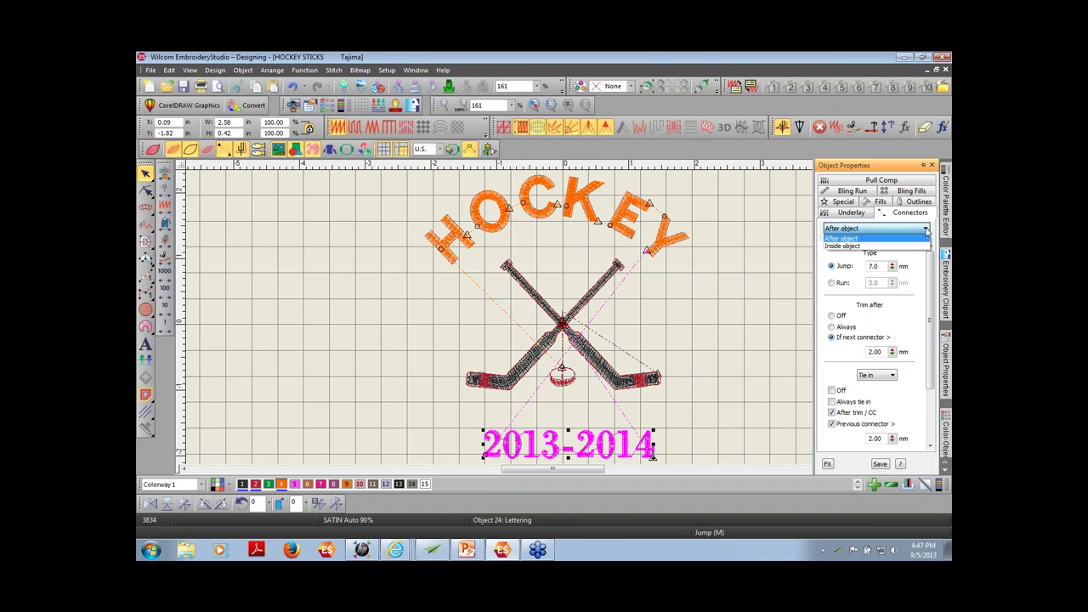
pyautogui.click(848, 247)
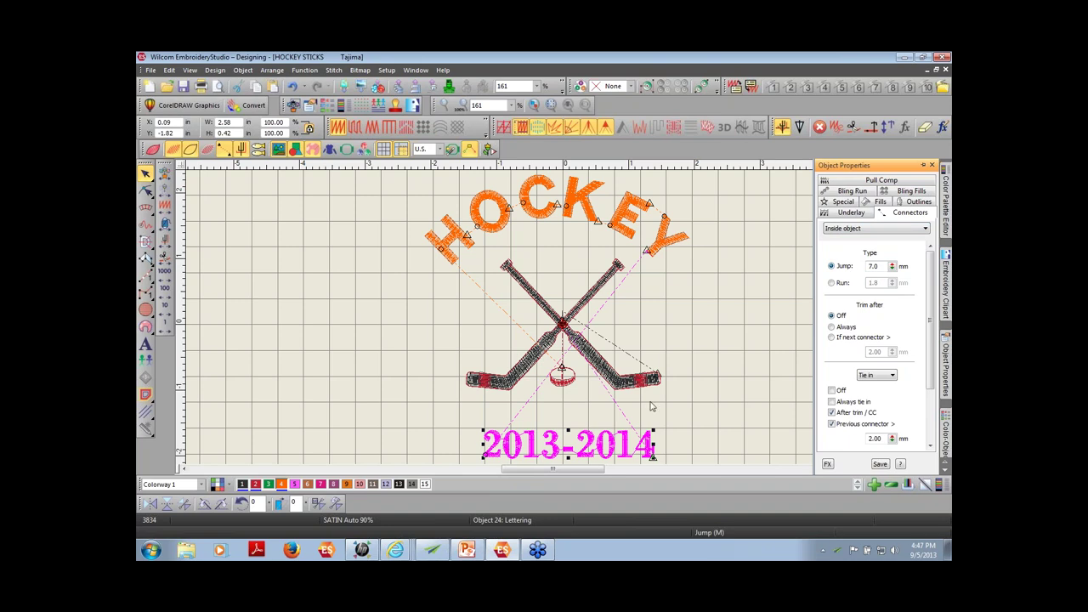
pyautogui.click(832, 338)
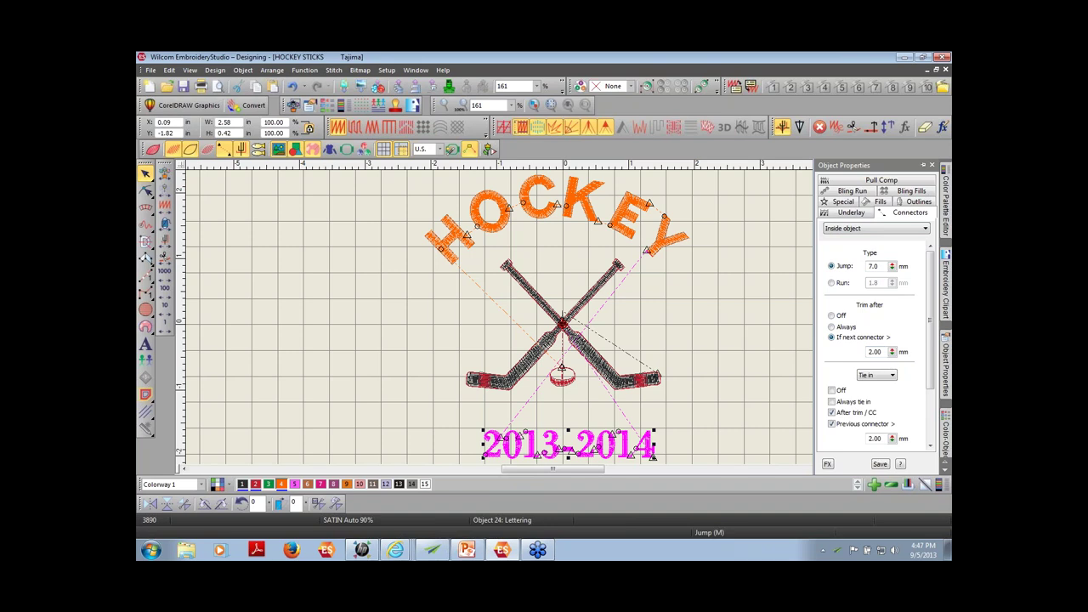
pyautogui.click(733, 417)
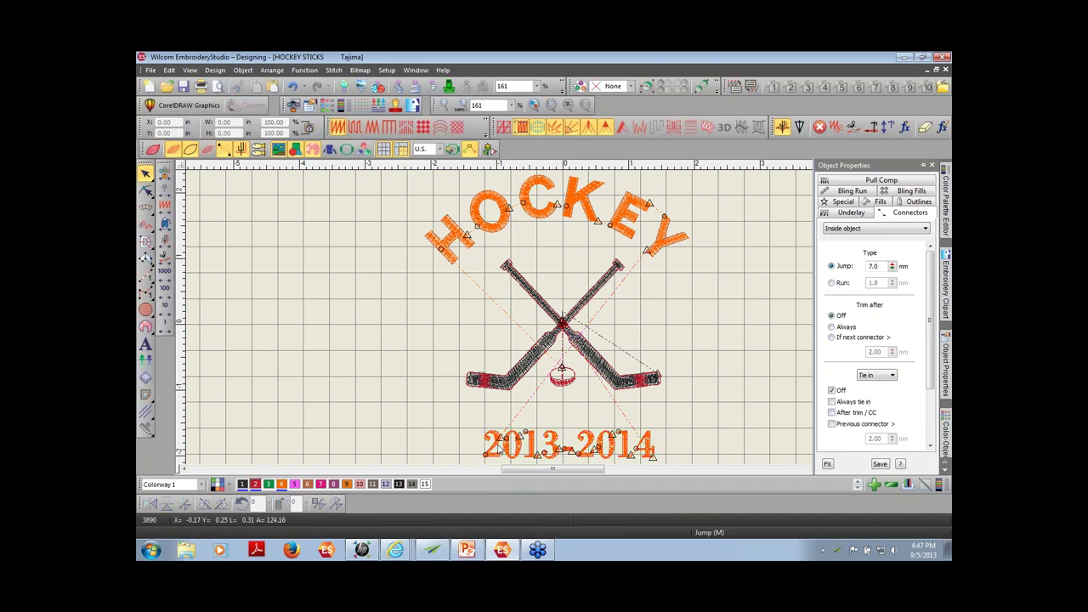
# Examine the connectors and trims between the 2013-2014 digits up close, and bring up the lettering spacing properties
pyautogui.press('z')
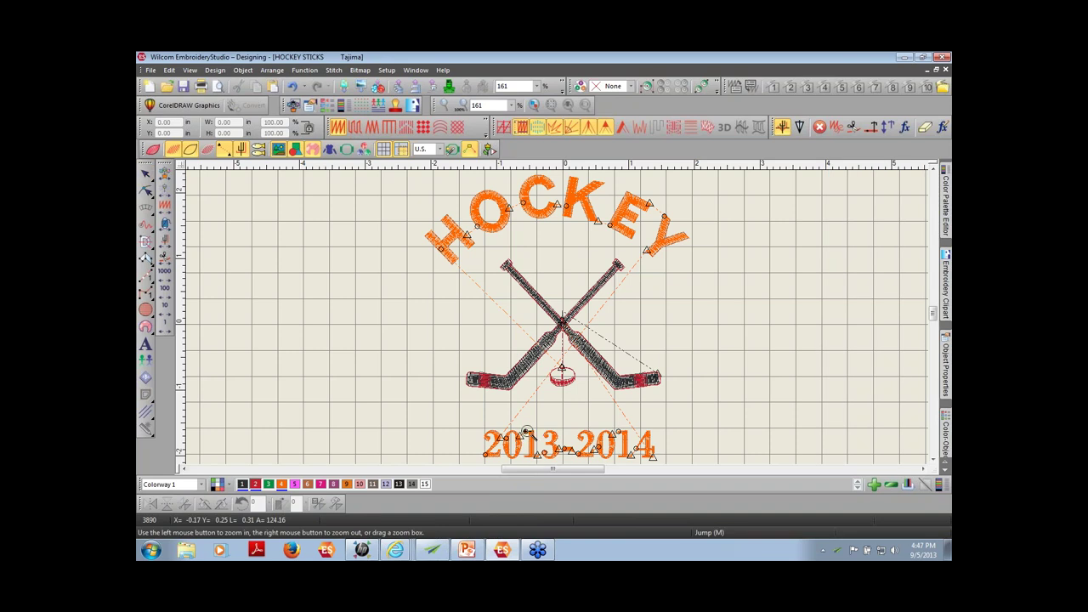
pyautogui.scroll(-2, 534, 447)
pyautogui.moveTo(535, 361); pyautogui.dragTo(583, 400)
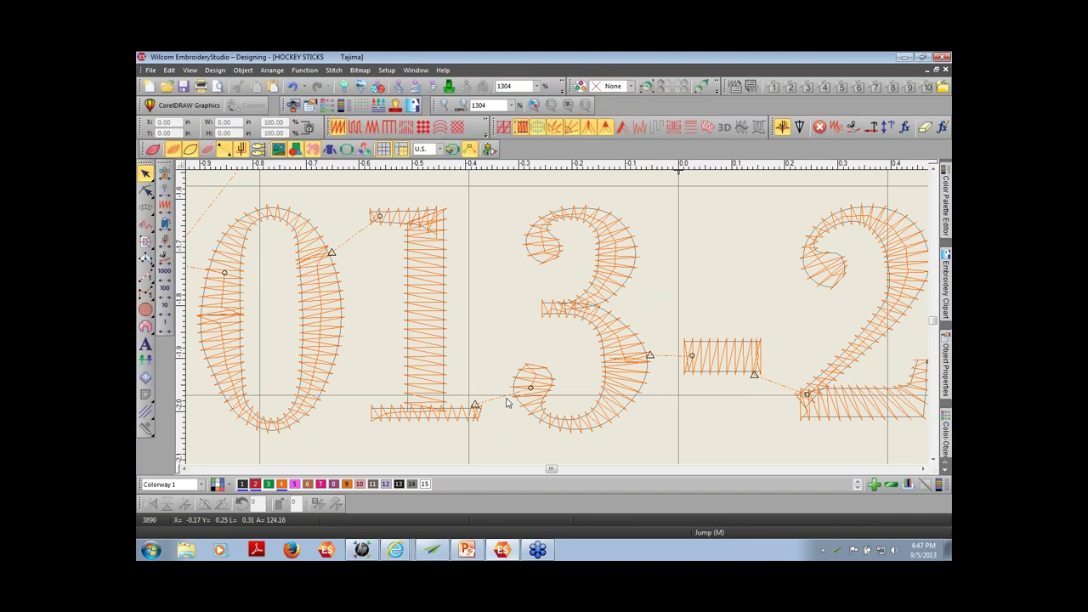
pyautogui.click(947, 372)
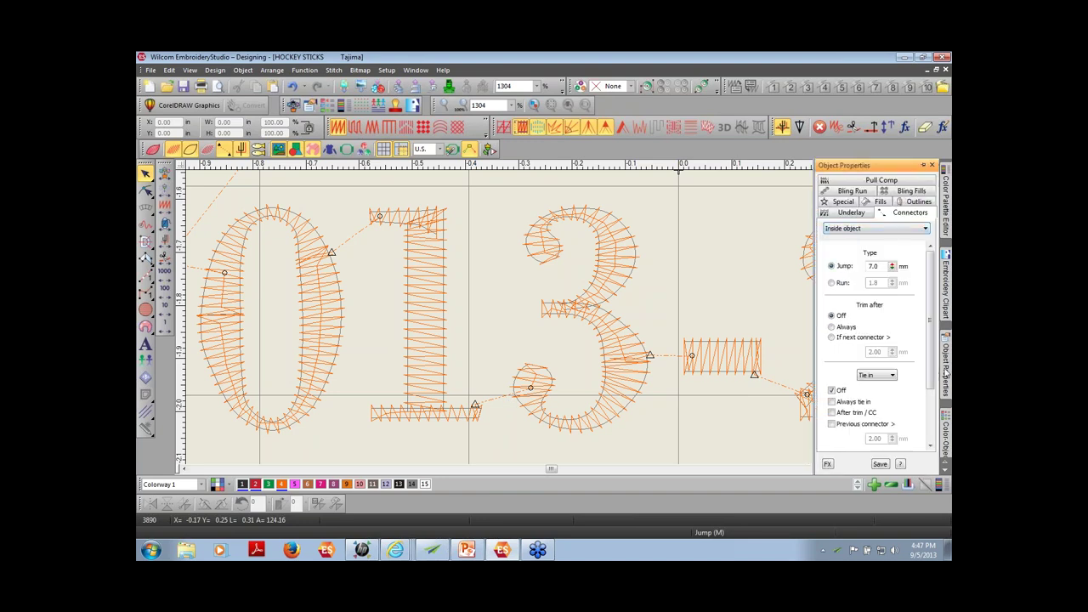
pyautogui.click(855, 204)
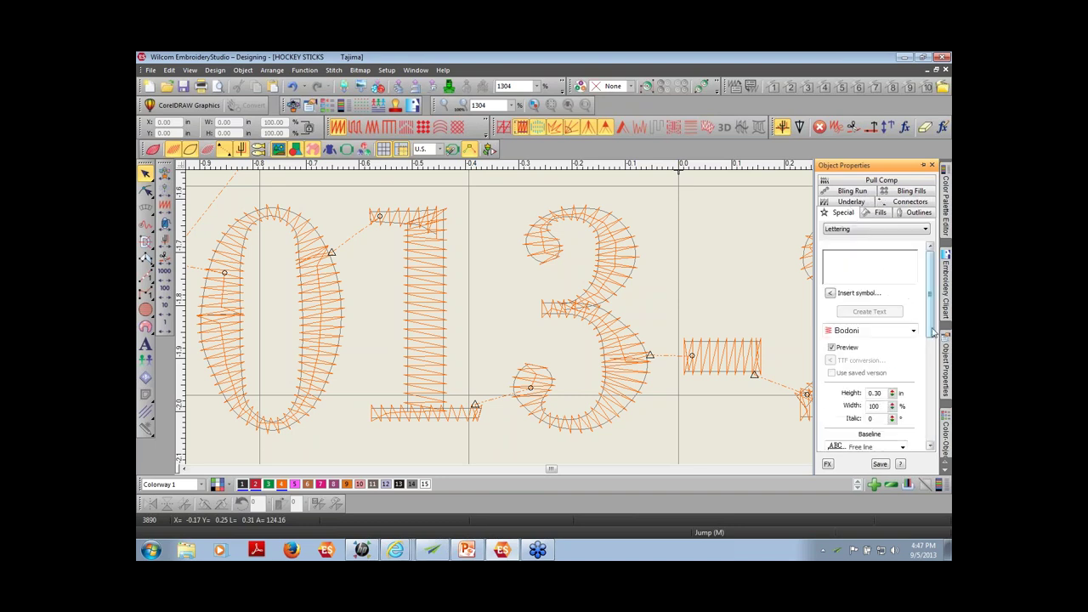
pyautogui.scroll(-5, 932, 332)
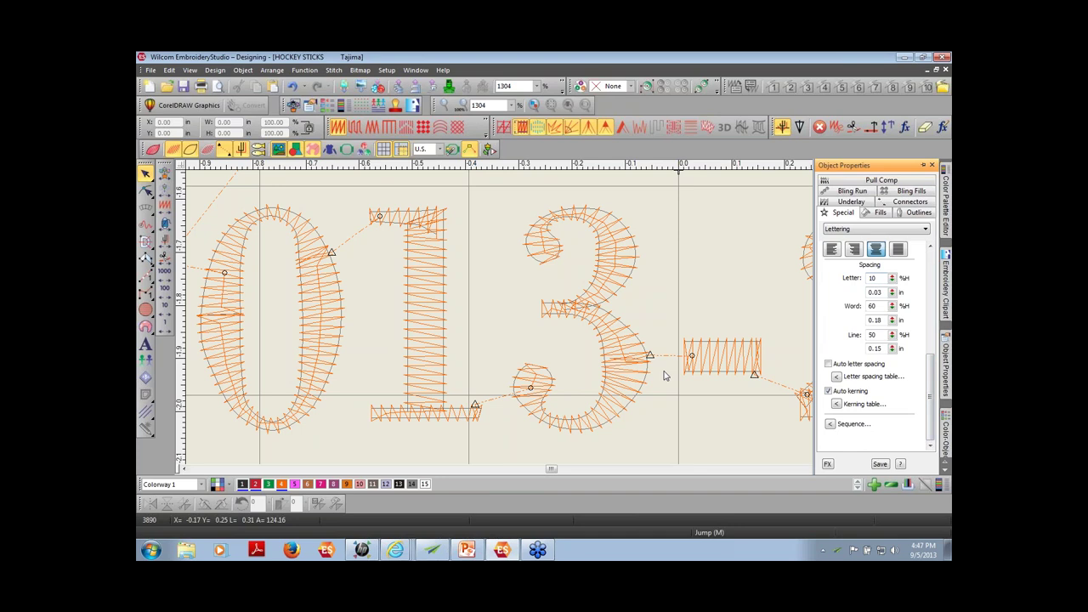
pyautogui.hotkey('shift', 'z')
pyautogui.hotkey('shift', 'z')
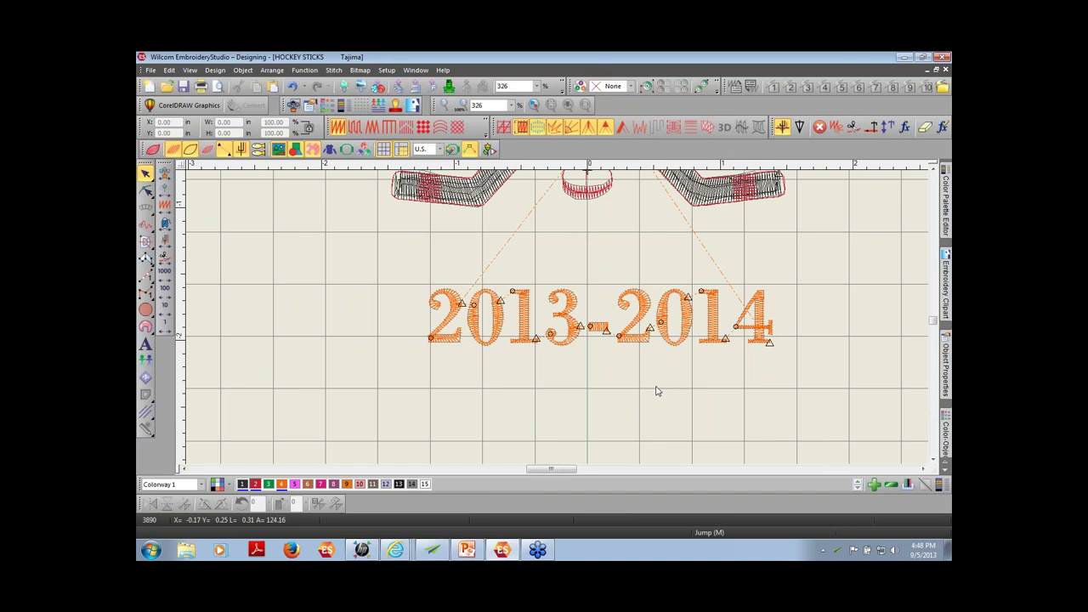
# Try to set the letter spacing to 2% of height with no lettering selected
pyautogui.moveTo(946, 395)
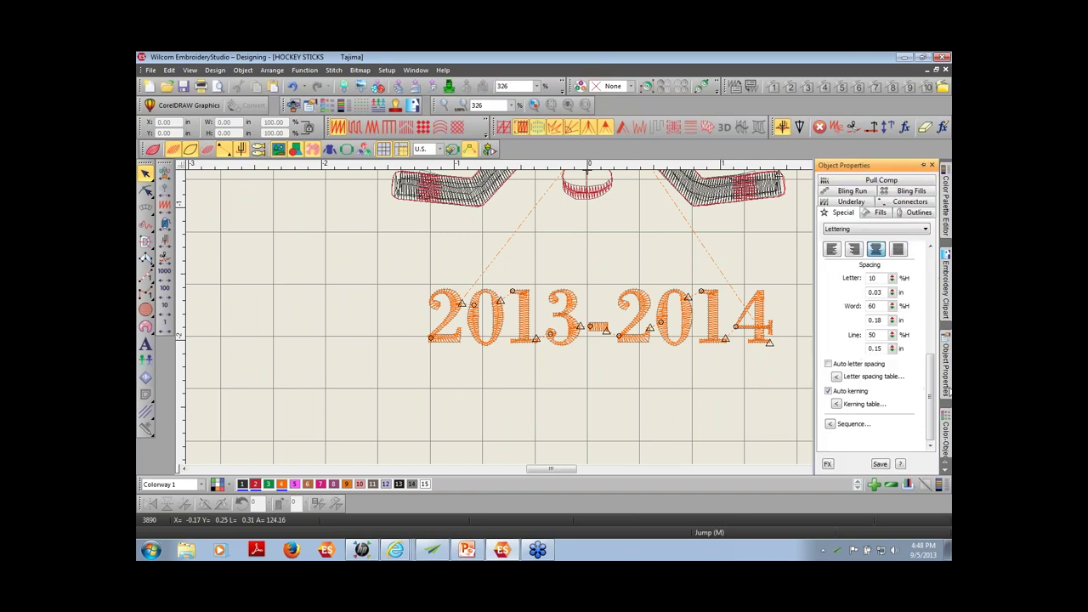
pyautogui.doubleClick(880, 281)
pyautogui.write('2')
pyautogui.press('Return')
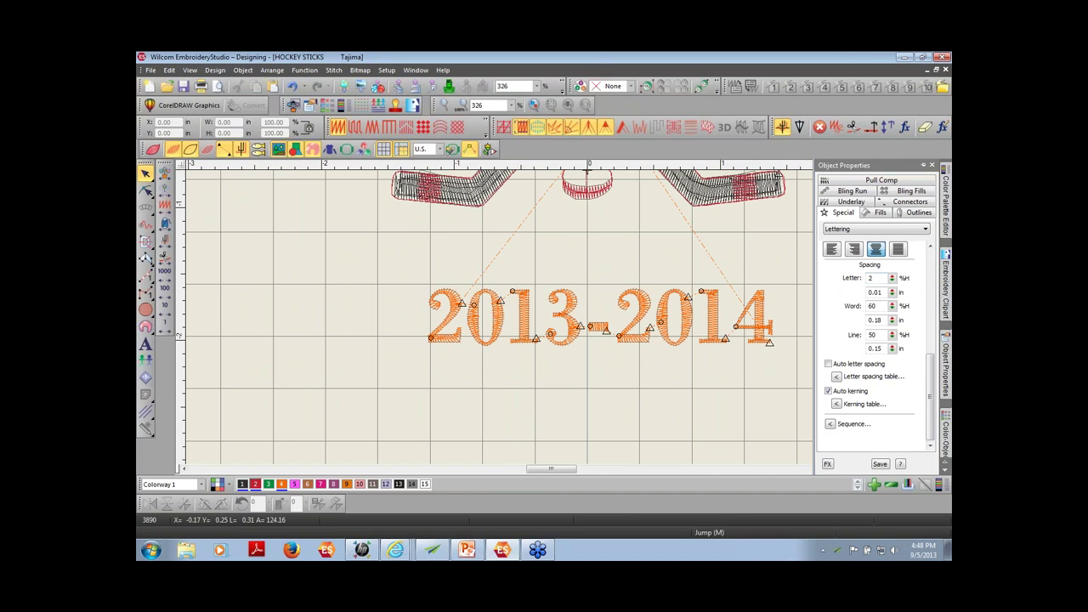
# Select the 2013-2014 lettering and tighten its letter spacing to 2% of height
pyautogui.click(676, 340)
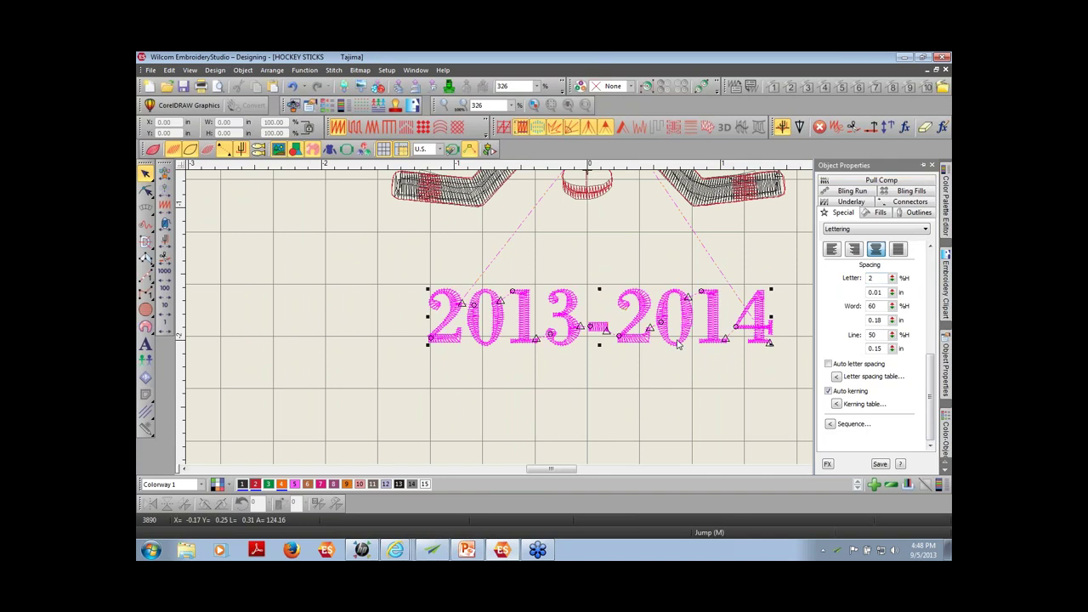
pyautogui.doubleClick(867, 278)
pyautogui.write('2')
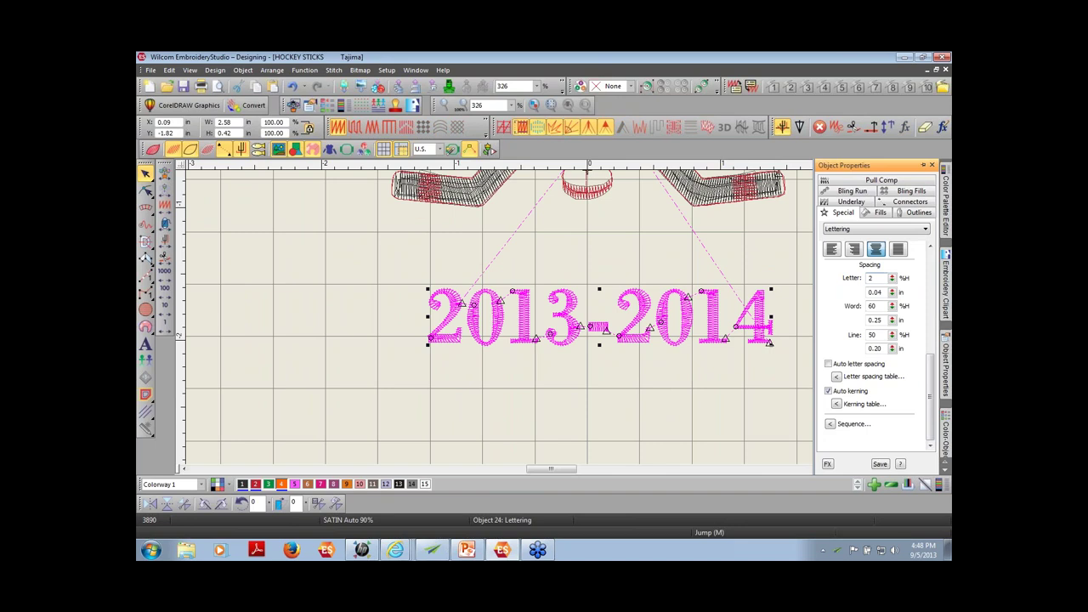
pyautogui.press('Return')
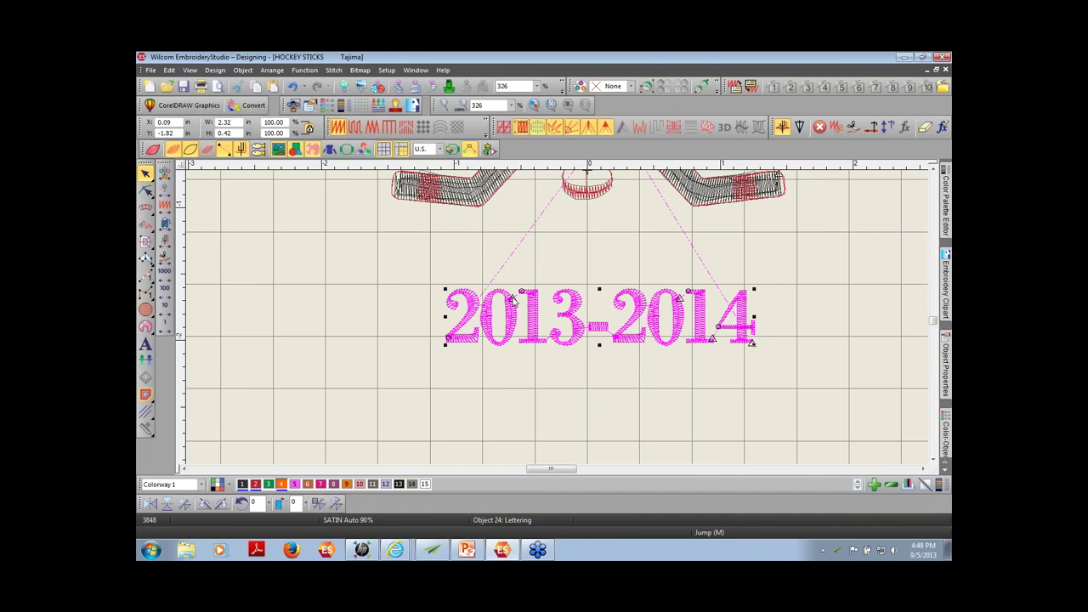
# Check the inside-object connector settings of the 2013-2014 lettering and clear the selection
pyautogui.click(946, 384)
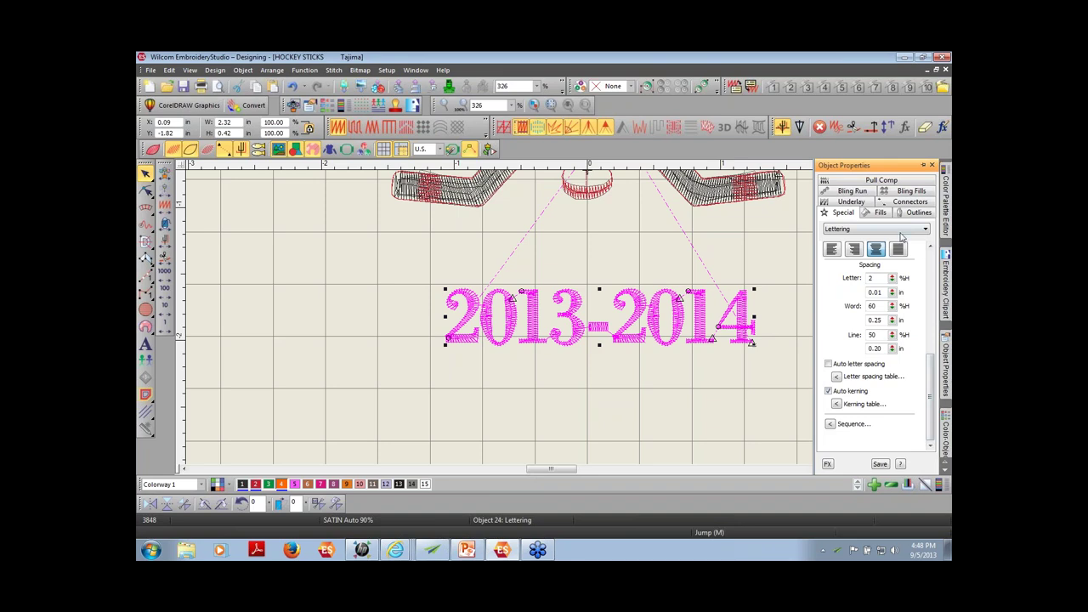
pyautogui.click(897, 204)
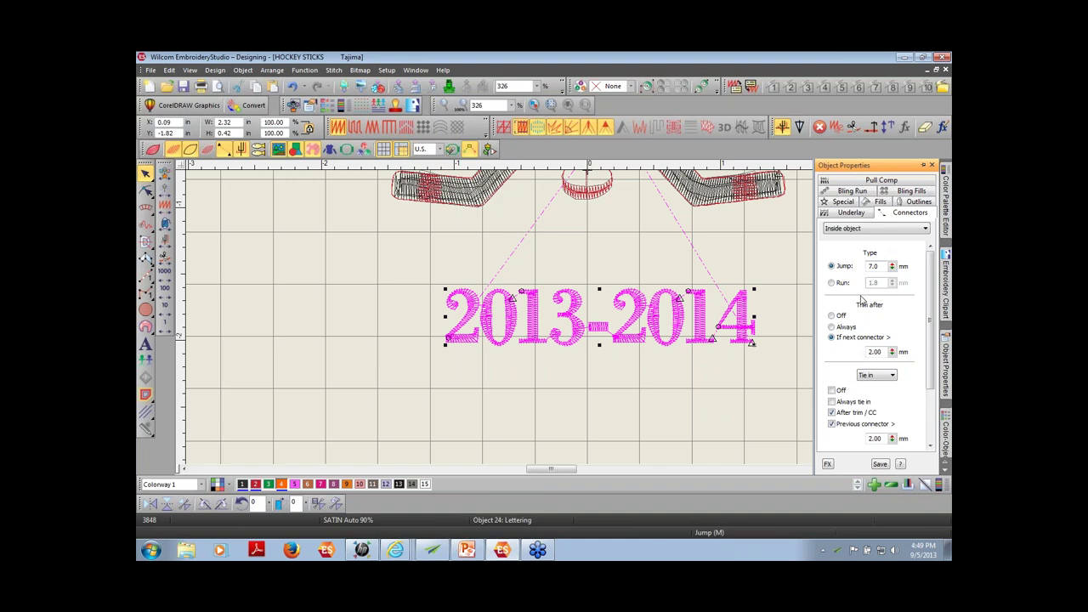
pyautogui.click(787, 316)
pyautogui.press('0')
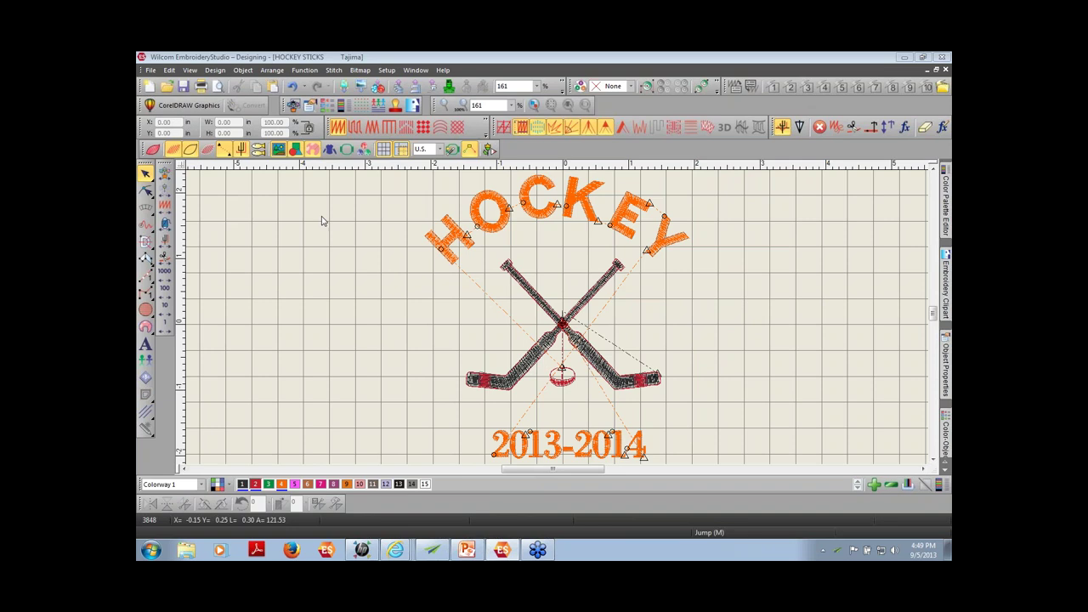
# Apply Auto Start & End at the design's bottom centre, maintained automatically and matched both horizontally and vertically
pyautogui.click(215, 69)
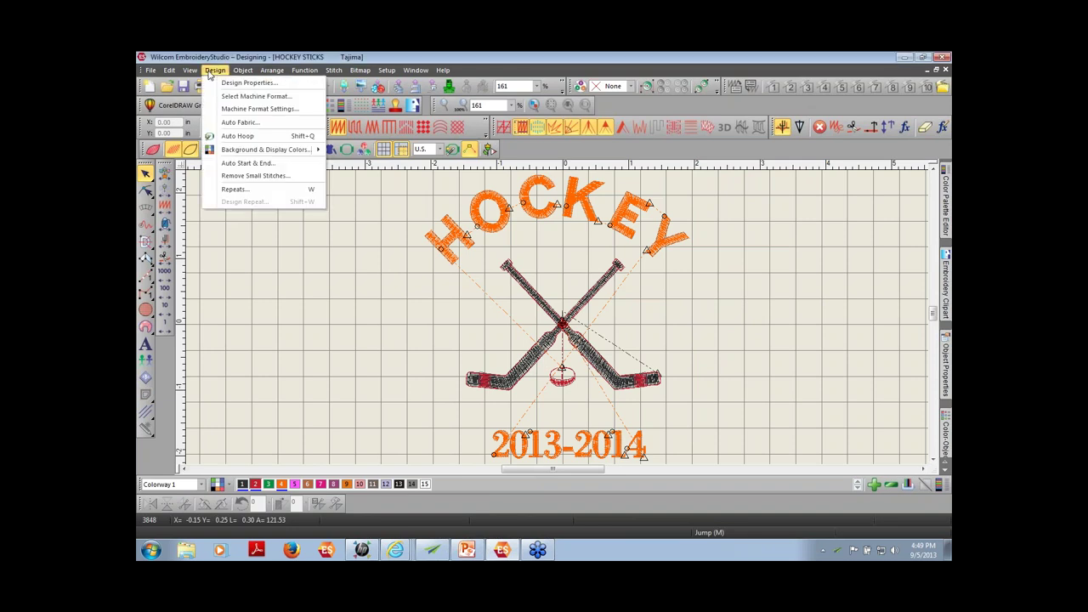
pyautogui.click(256, 164)
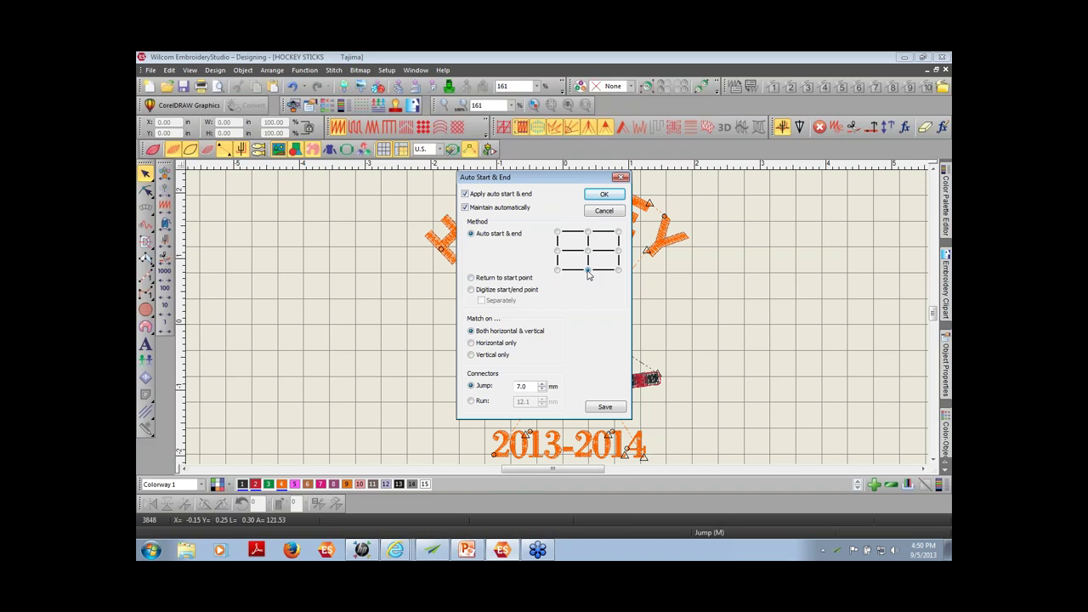
pyautogui.click(611, 199)
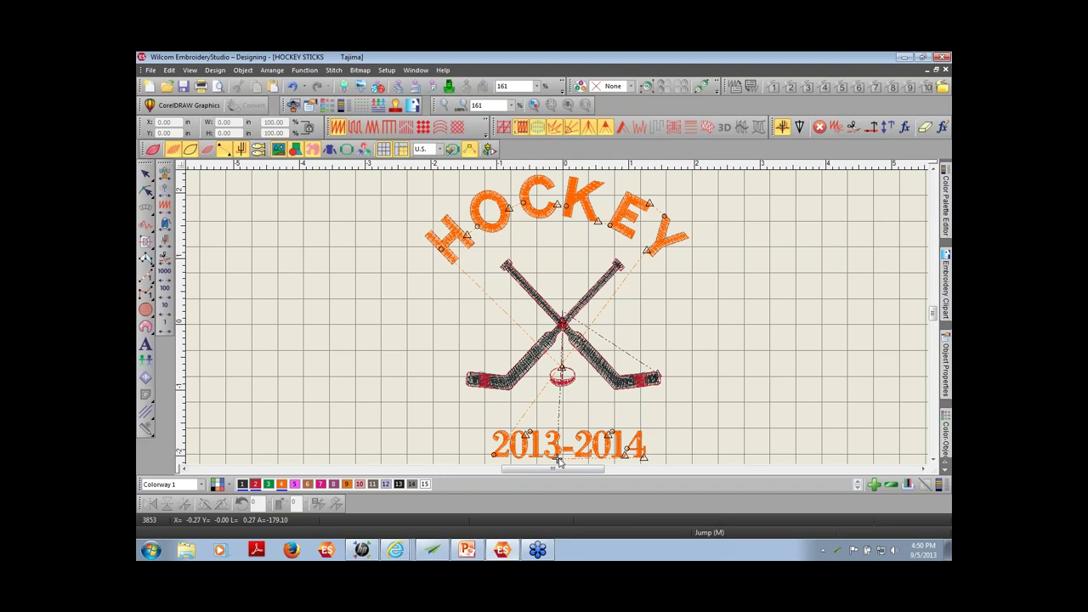
# Move the 2013-2014 lettering between HOCKEY and the crossed sticks, shrink it to about 1.51 by 0.27 in, and deselect it
pyautogui.click(554, 451)
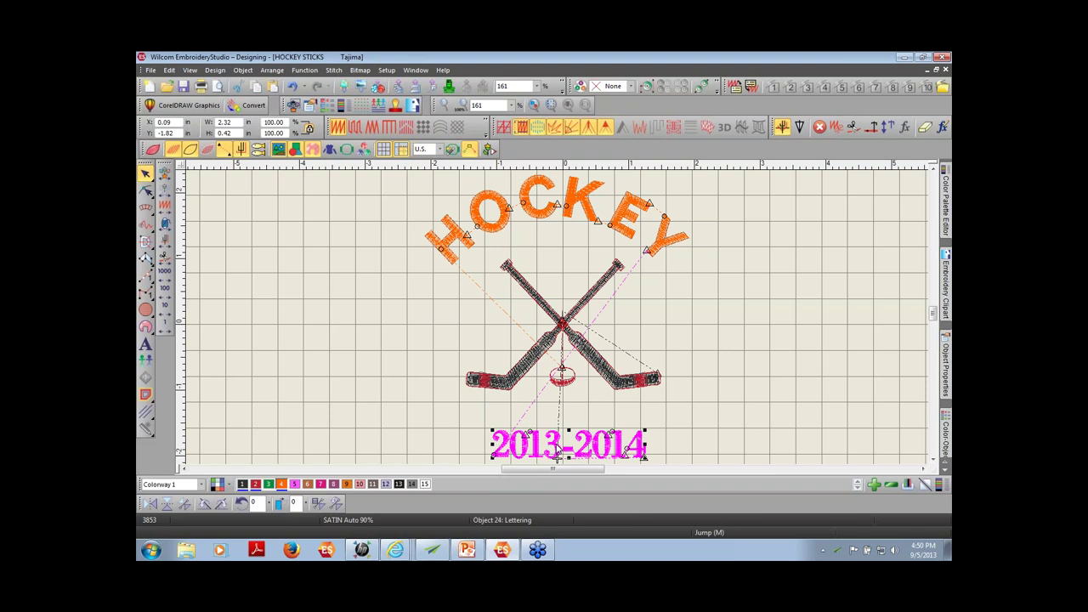
pyautogui.moveTo(557, 450); pyautogui.dragTo(693, 316)
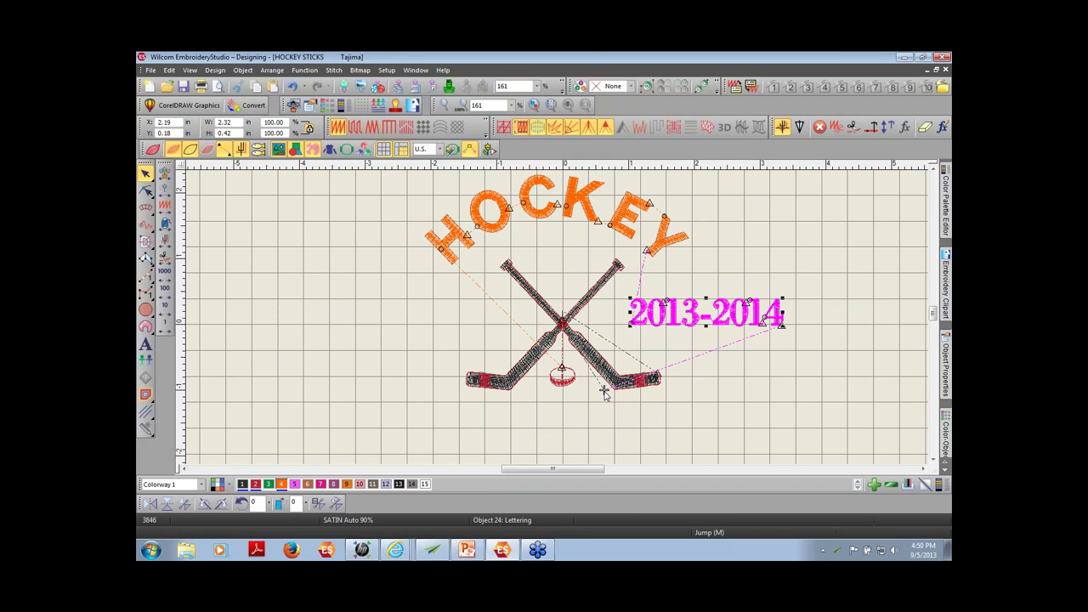
pyautogui.moveTo(699, 324); pyautogui.dragTo(542, 259)
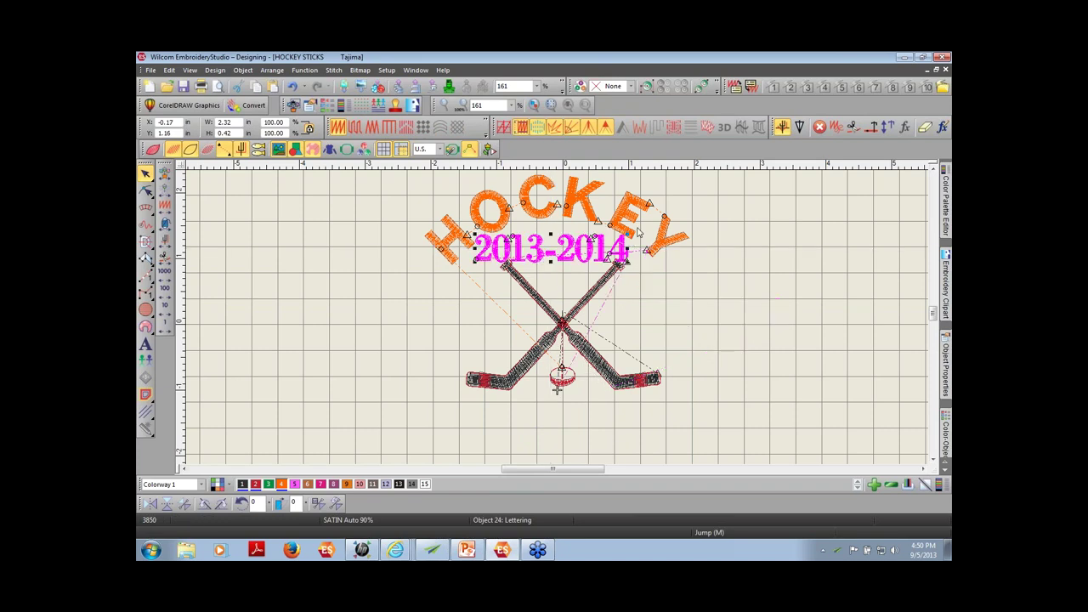
pyautogui.moveTo(628, 237); pyautogui.dragTo(583, 256)
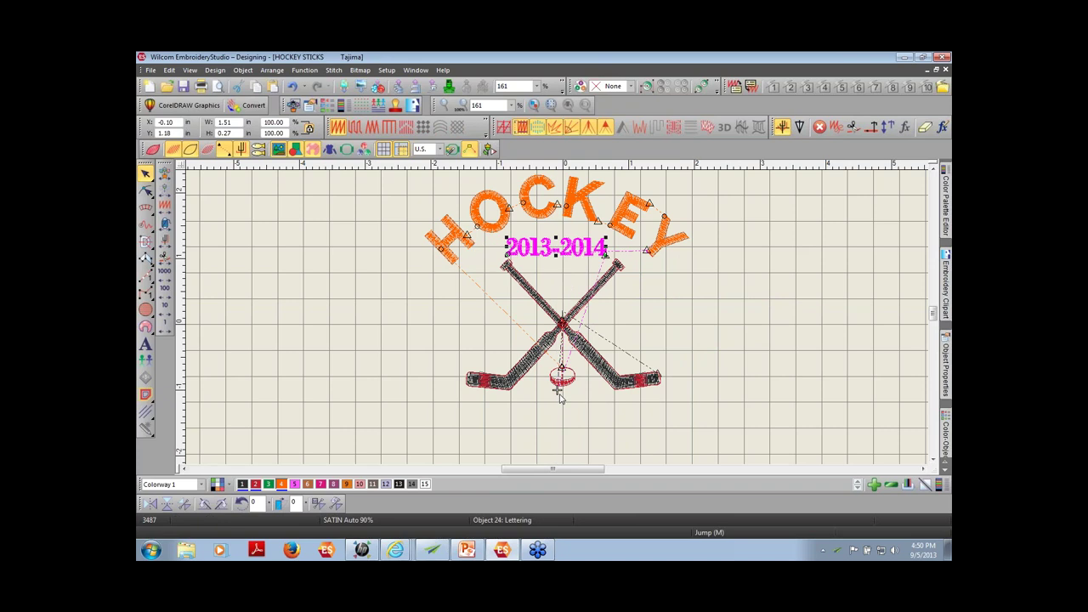
pyautogui.click(718, 329)
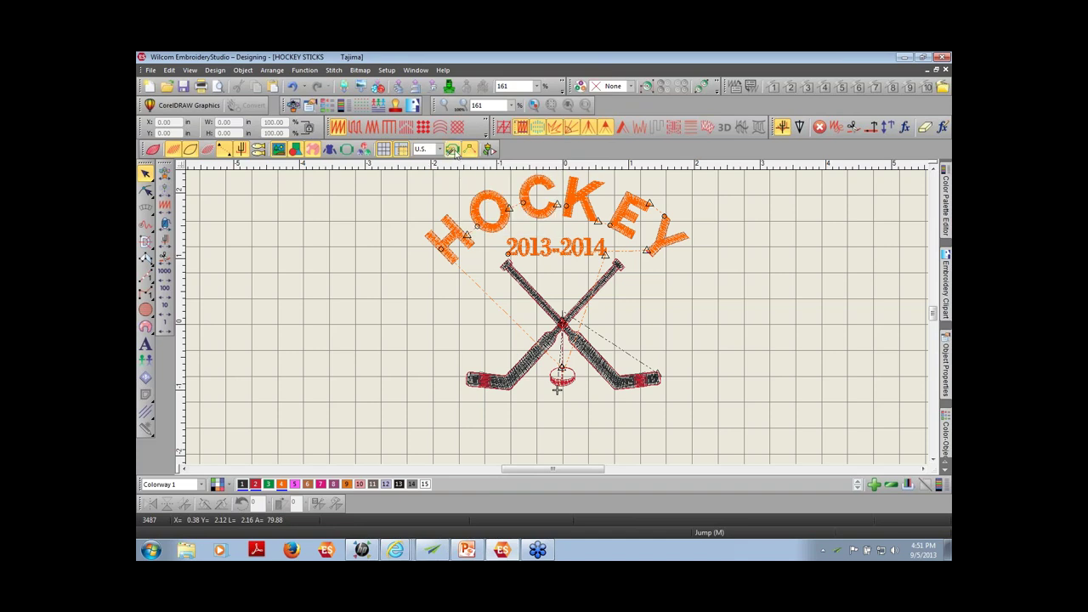
# Turn on Auto Hoop for the design, adding all available hoops to the My Hoops list
pyautogui.click(453, 149)
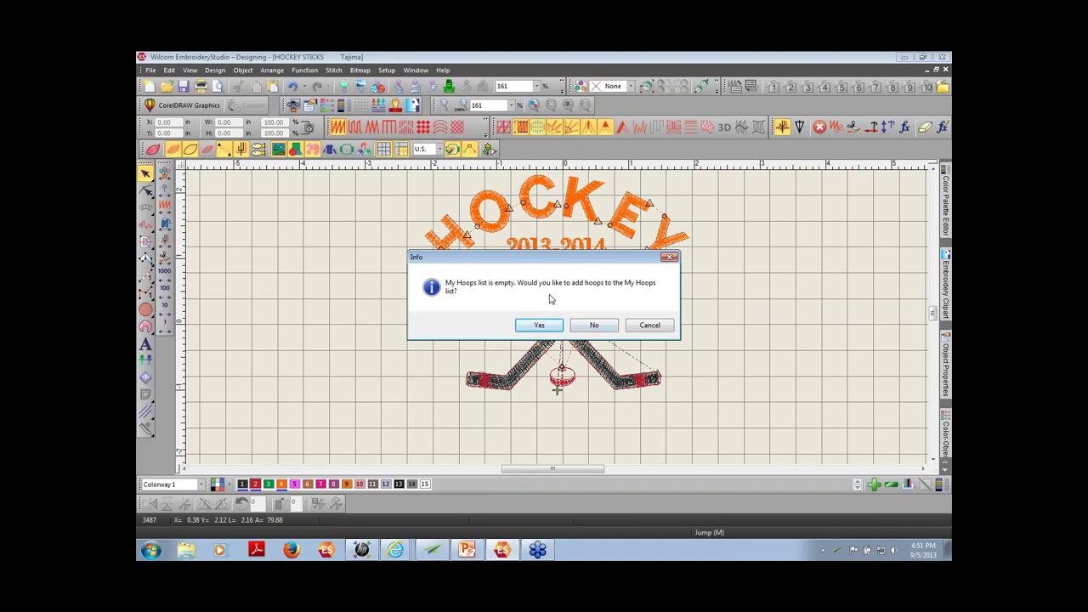
pyautogui.click(549, 325)
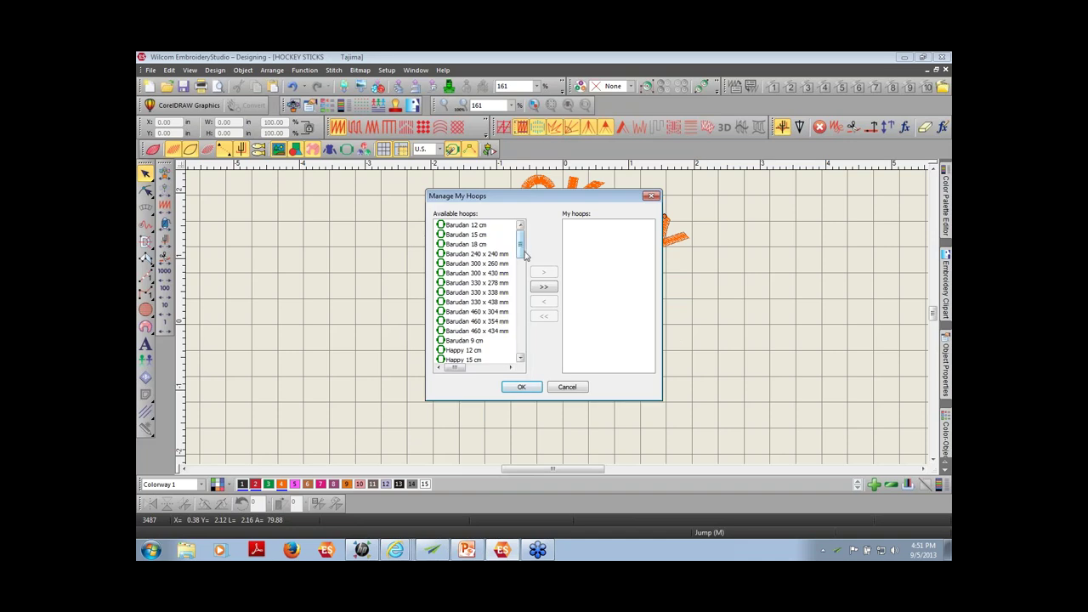
pyautogui.moveTo(521, 246)
pyautogui.mouseDown()
pyautogui.moveTo(534, 366)
pyautogui.moveTo(519, 242)
pyautogui.mouseUp()
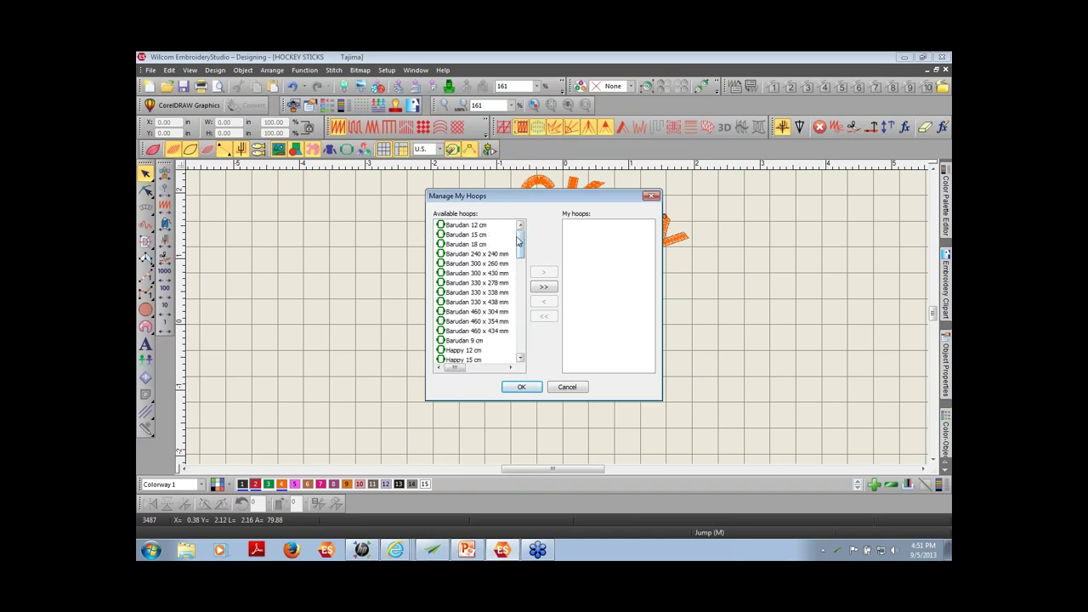
pyautogui.click(481, 228)
pyautogui.moveTo(482, 241); pyautogui.dragTo(485, 343)
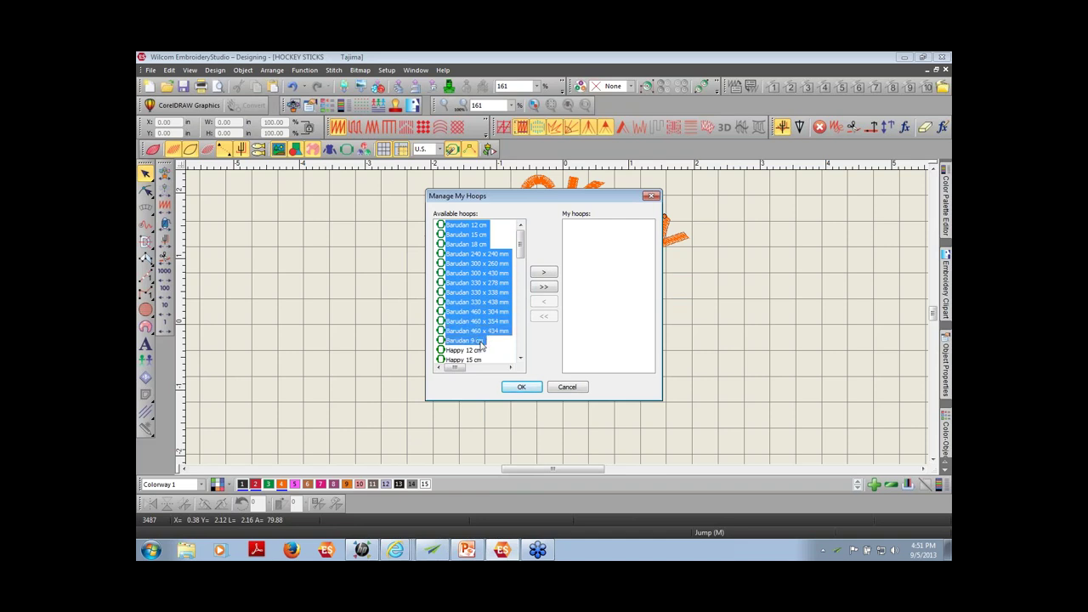
pyautogui.click(544, 288)
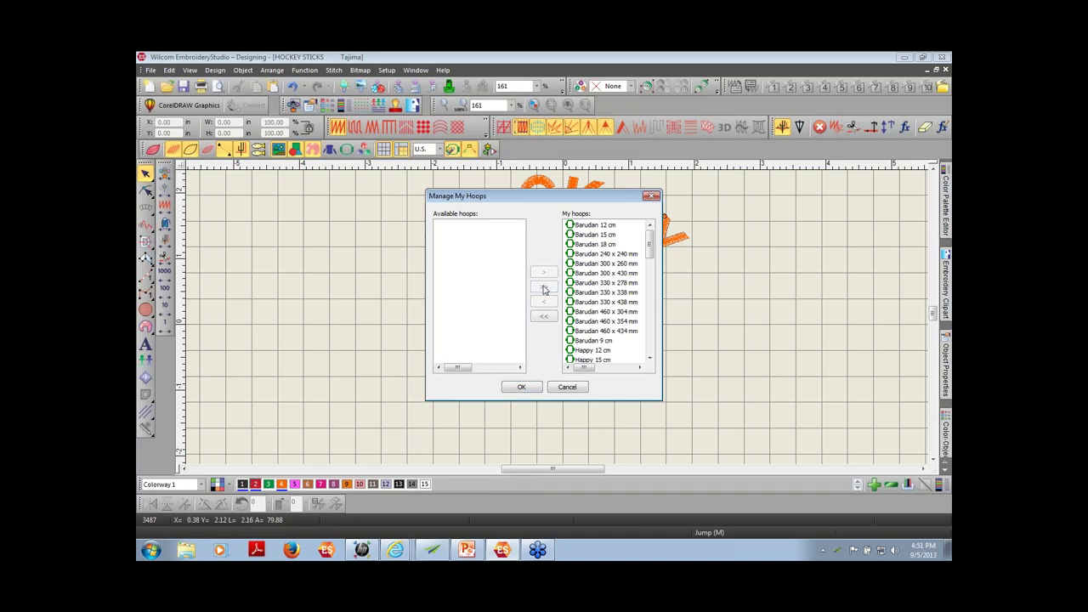
pyautogui.click(523, 387)
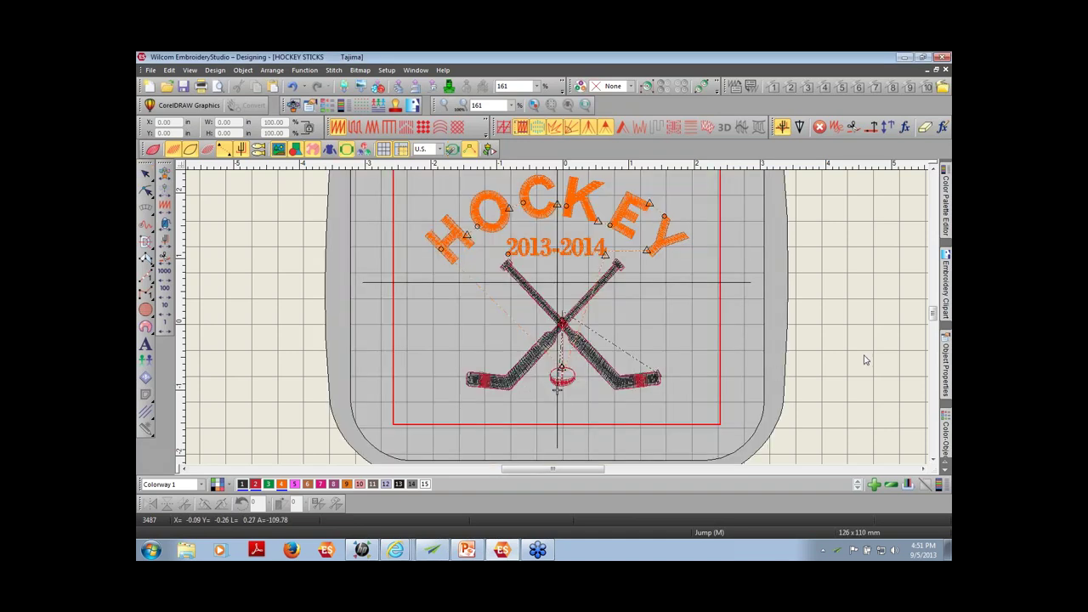
pyautogui.scroll(1, 651, 165)
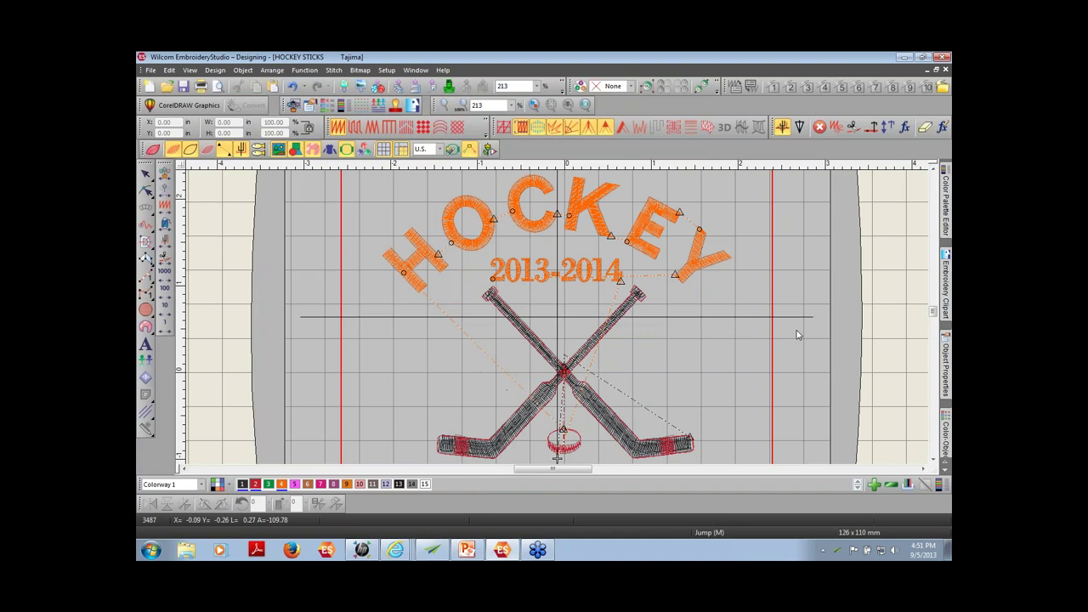
# Hide the hoop around the hockey design and bring it back with Auto Hoop, then repeat the toggle once more
pyautogui.rightClick(346, 150)
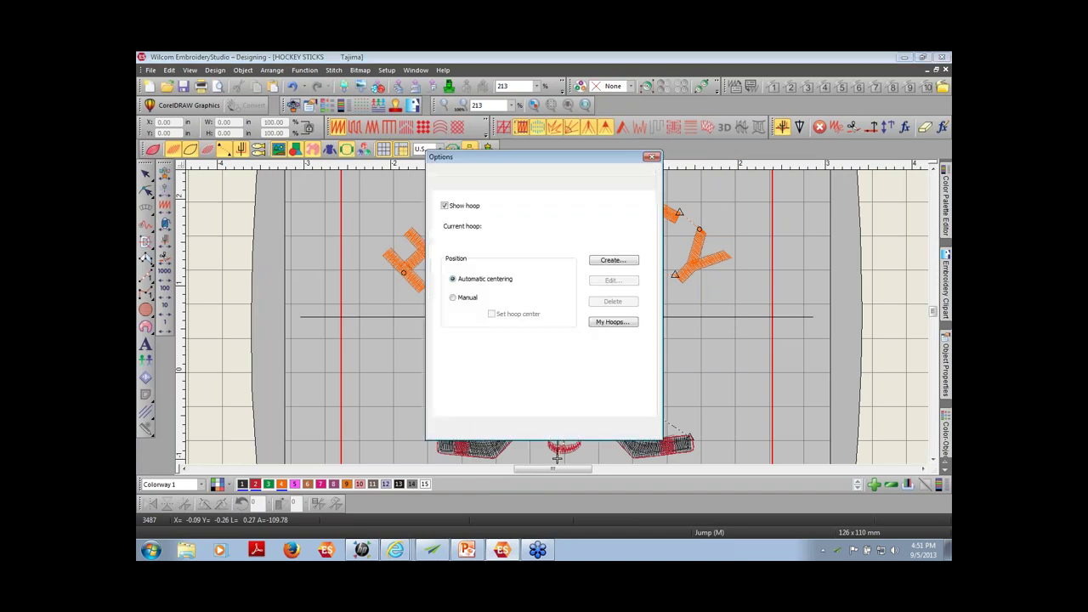
pyautogui.click(445, 206)
pyautogui.click(497, 429)
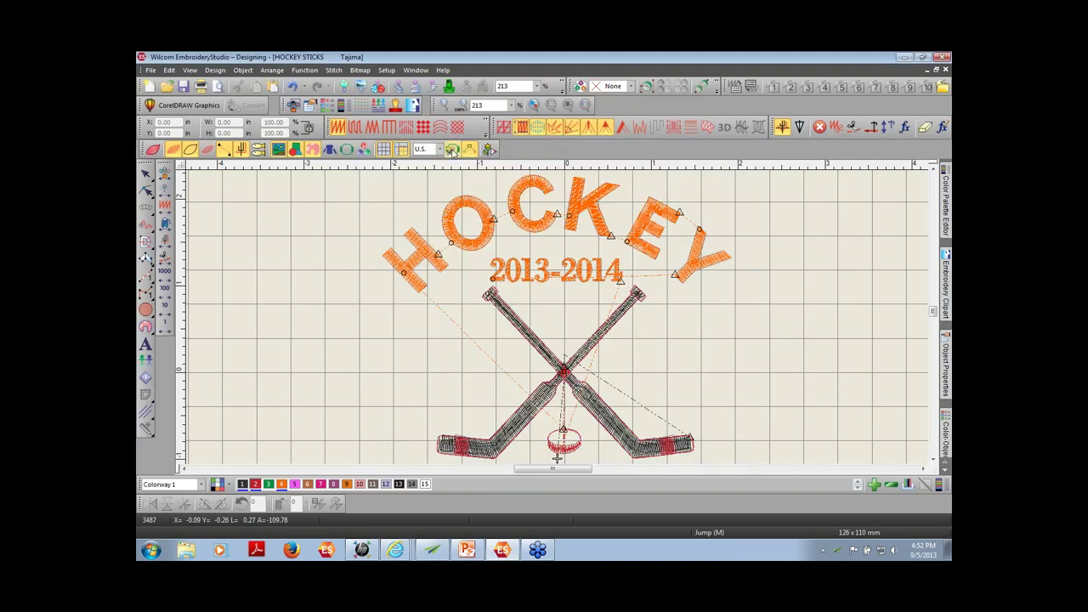
pyautogui.click(452, 150)
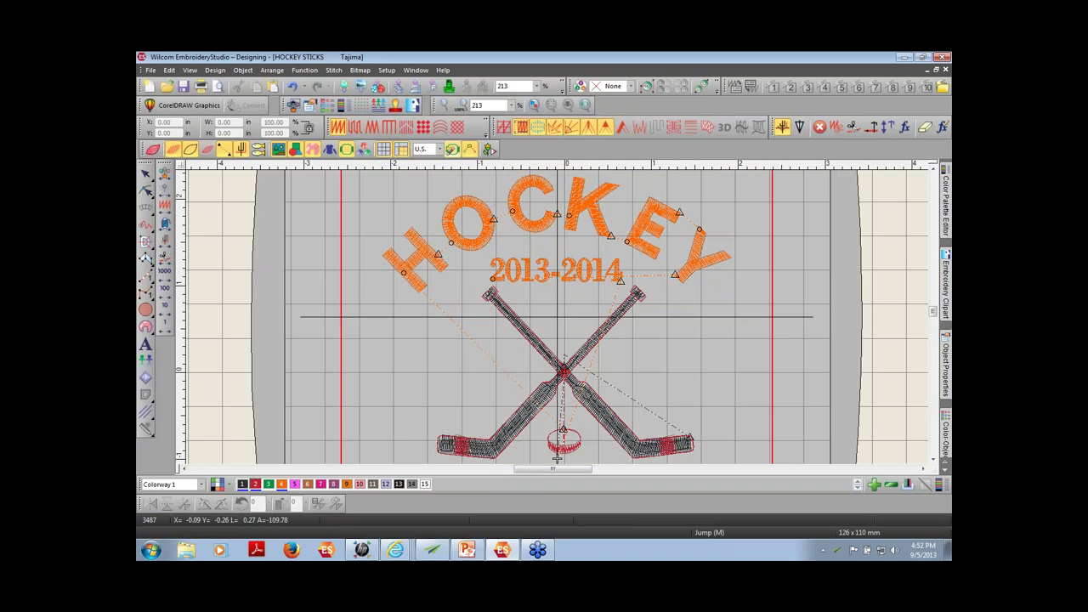
pyautogui.click(346, 149)
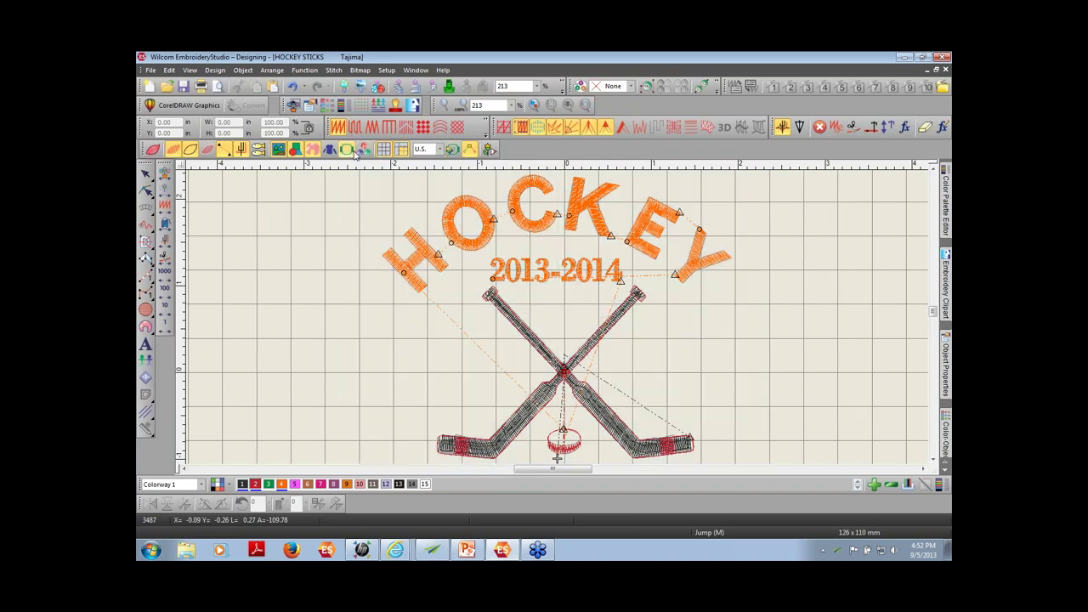
pyautogui.click(452, 150)
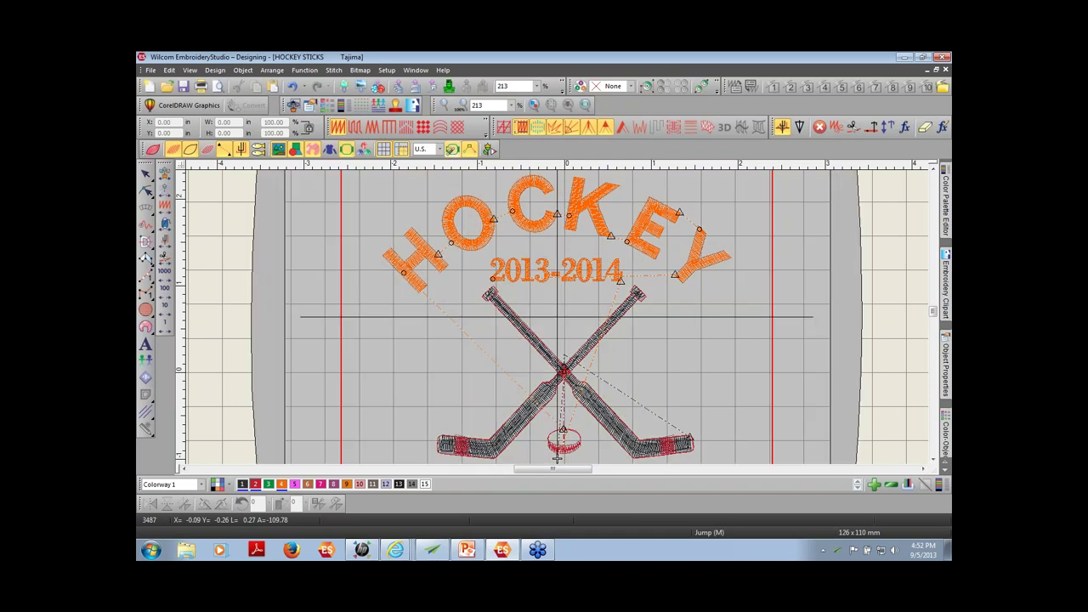
# Remove every hoop from Janome 126 x 110 mm through Tajima 9 cm from the My Hoops list
pyautogui.rightClick(347, 149)
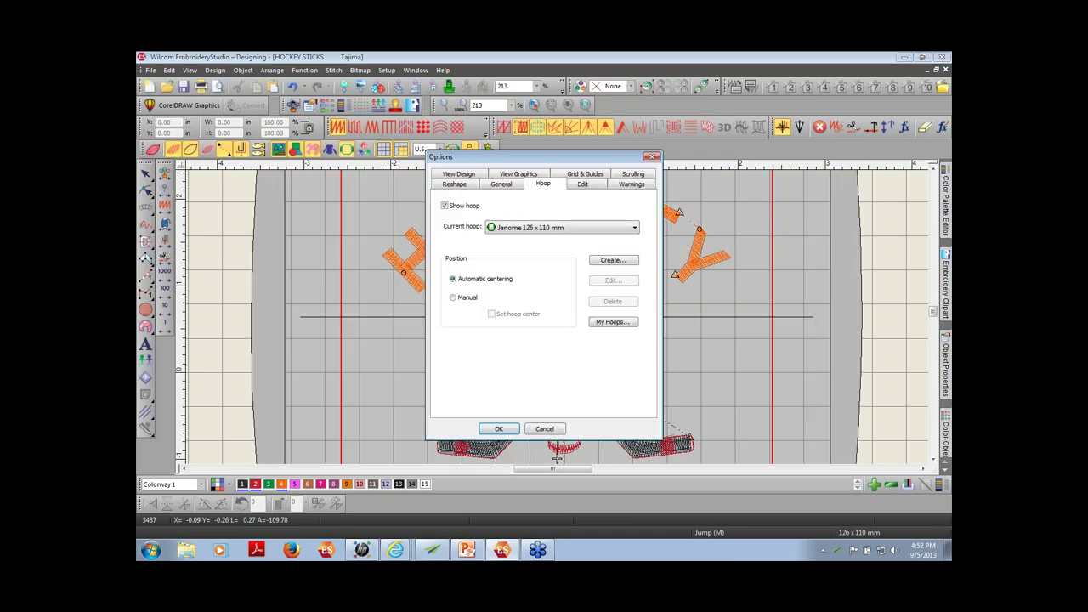
pyautogui.click(635, 228)
pyautogui.click(563, 242)
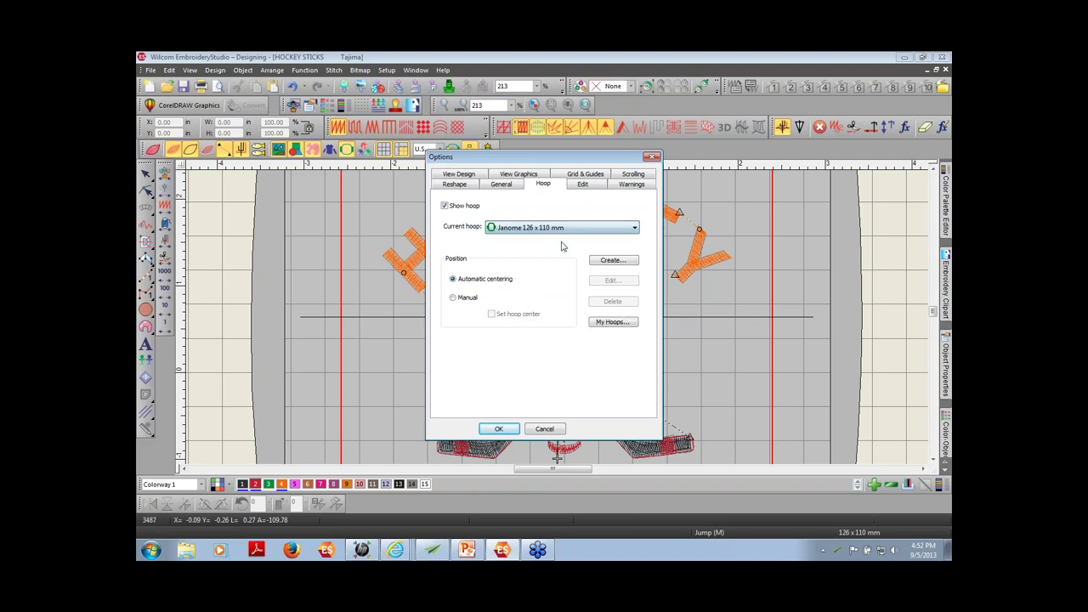
pyautogui.click(622, 323)
pyautogui.moveTo(649, 242); pyautogui.dragTo(652, 289)
pyautogui.click(605, 263)
pyautogui.scroll(-7, 651, 298)
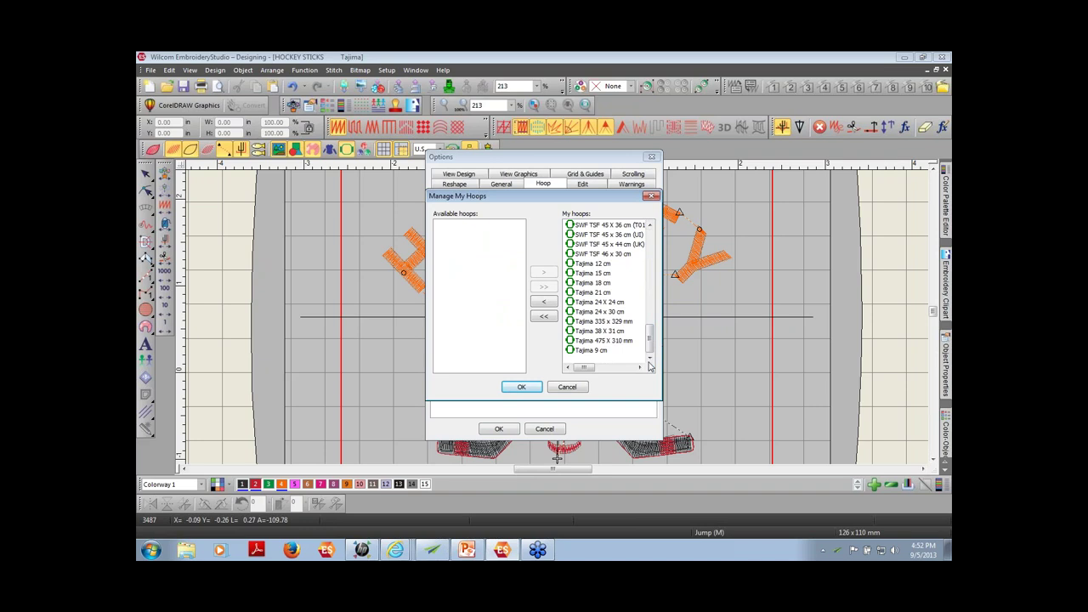
pyautogui.keyDown('shift'); pyautogui.click(588, 350); pyautogui.keyUp('shift')
pyautogui.scroll(10, 649, 304)
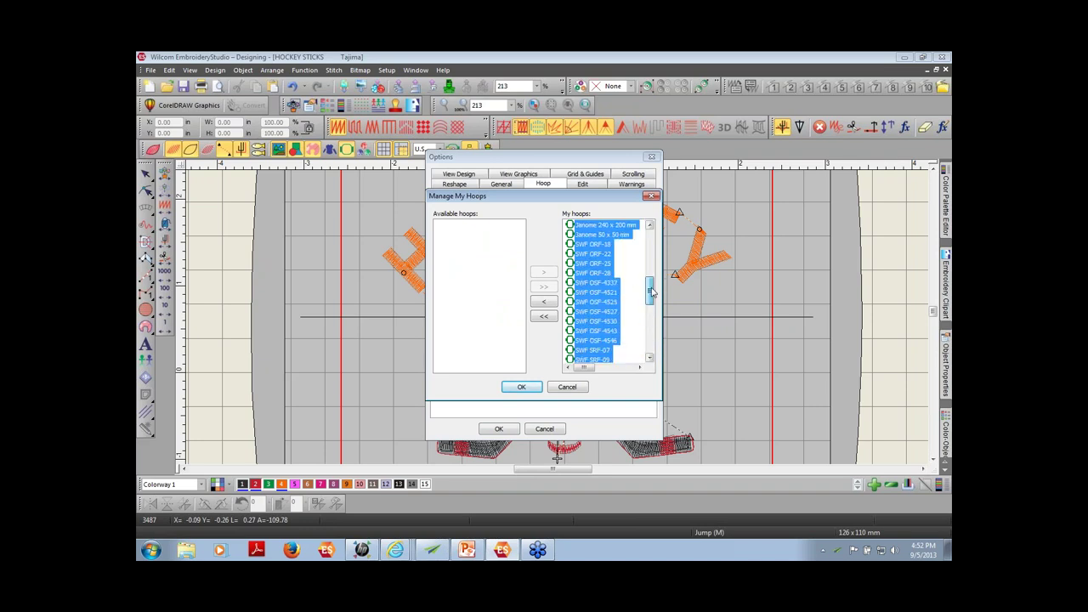
pyautogui.click(544, 302)
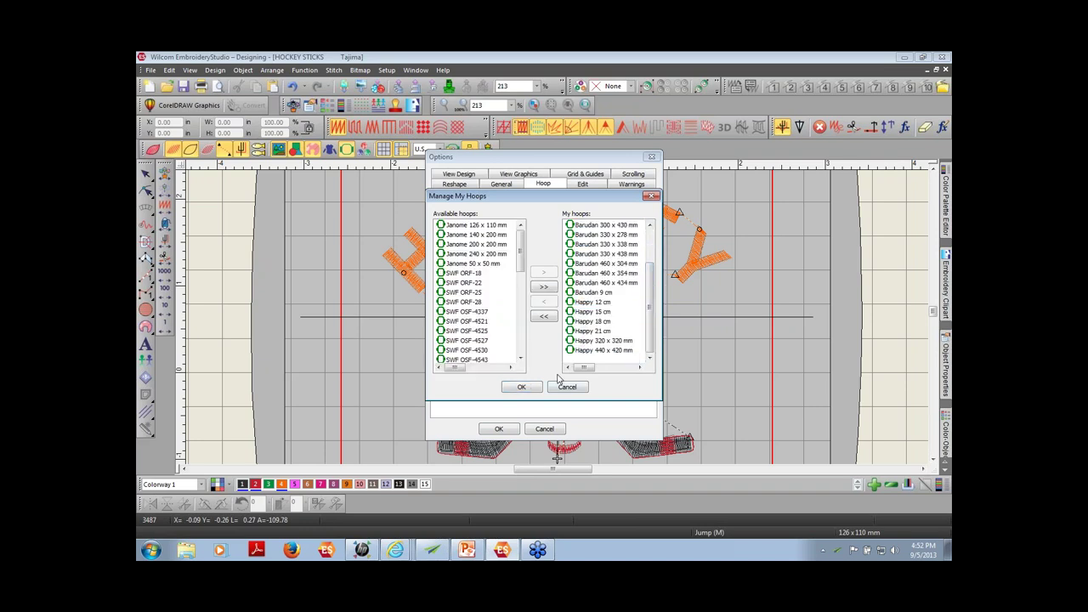
# Remove the Happy hoops, from 12 cm through 440 x 420 mm, from My Hoops and apply the hoop options
pyautogui.click(591, 302)
pyautogui.keyDown('shift'); pyautogui.click(597, 350); pyautogui.keyUp('shift')
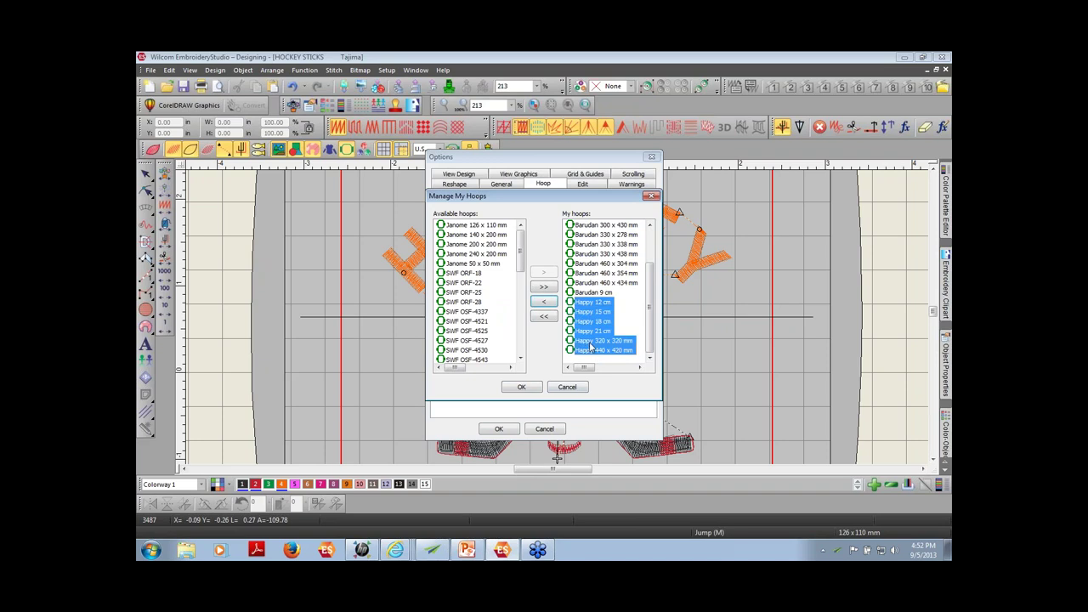
pyautogui.click(544, 302)
pyautogui.click(520, 387)
pyautogui.click(510, 430)
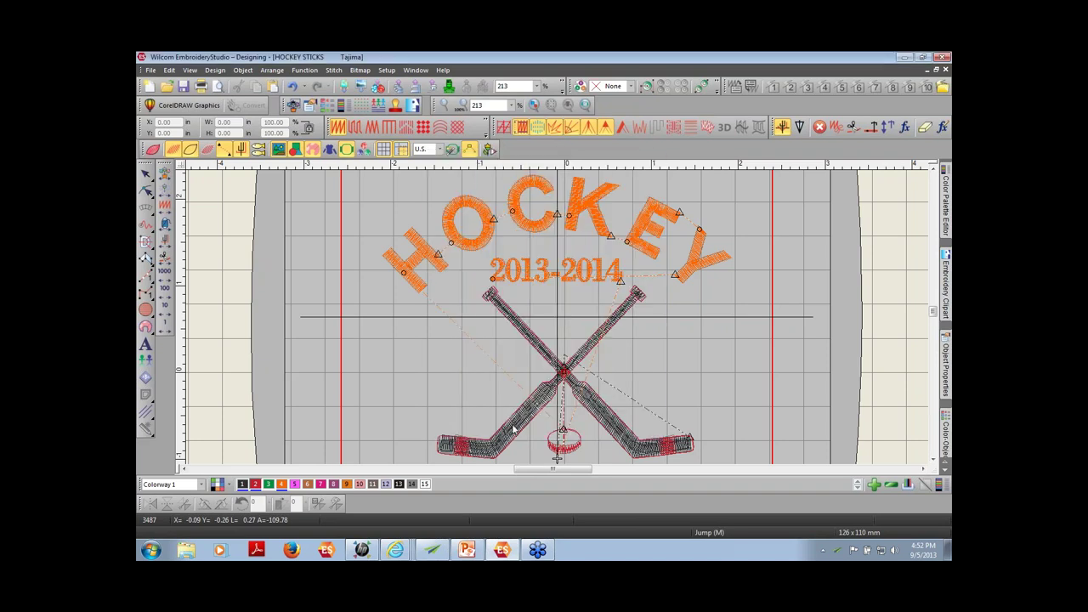
# Hide the current hoop and run Auto Hoop to pick a hoop for the design from the reduced My Hoops list
pyautogui.click(347, 149)
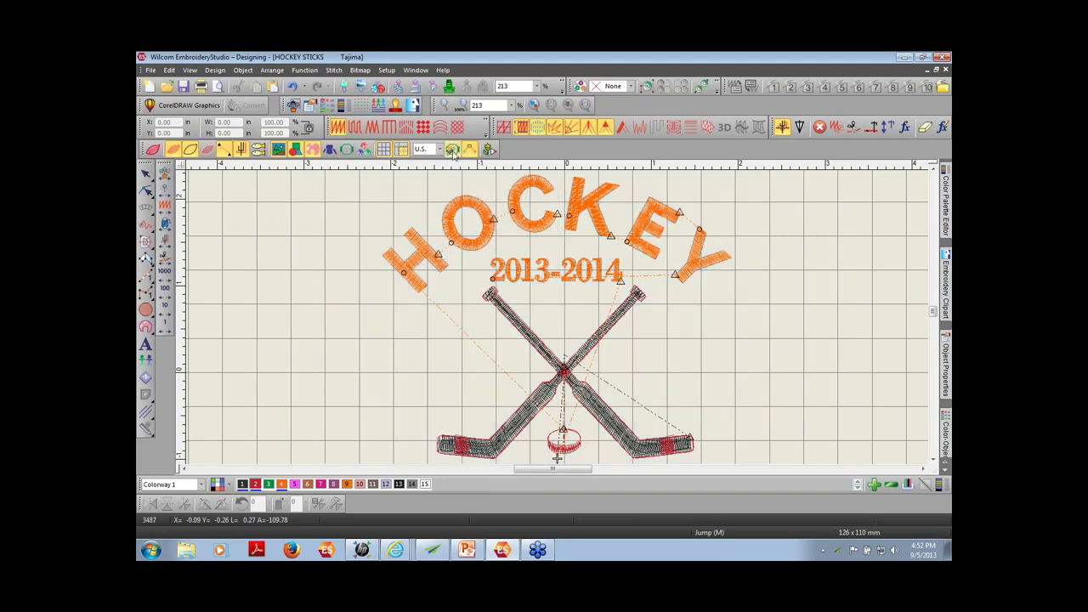
pyautogui.click(347, 150)
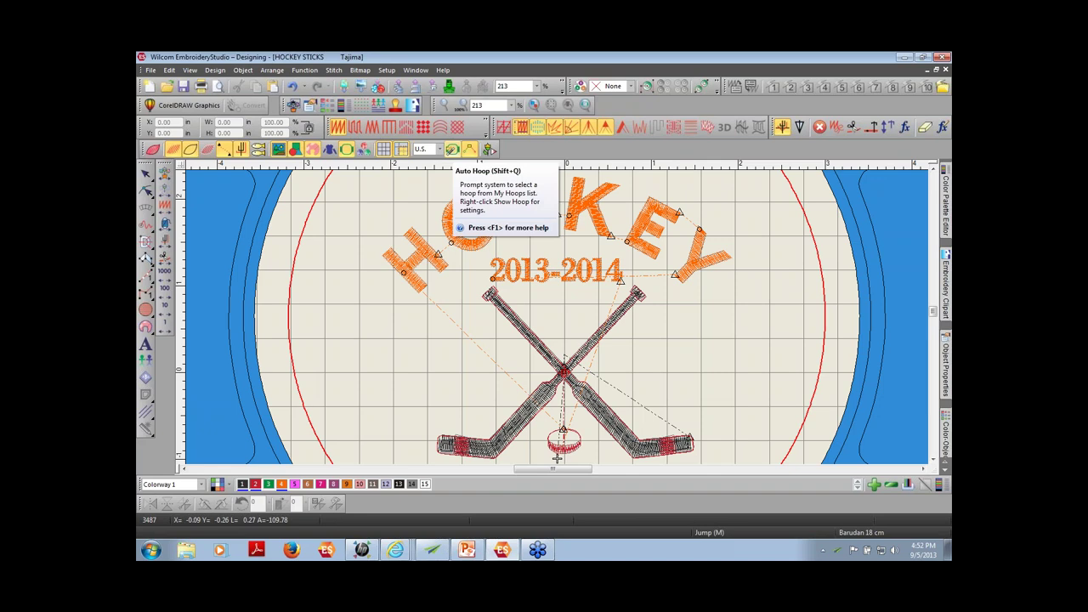
pyautogui.hotkey('shift', 'z')
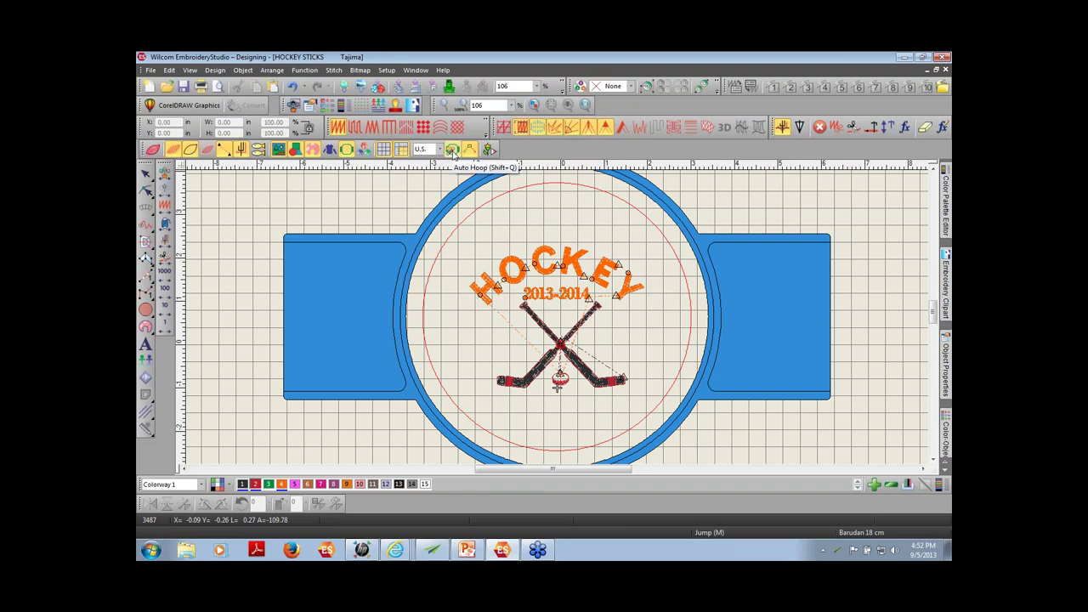
pyautogui.click(346, 150)
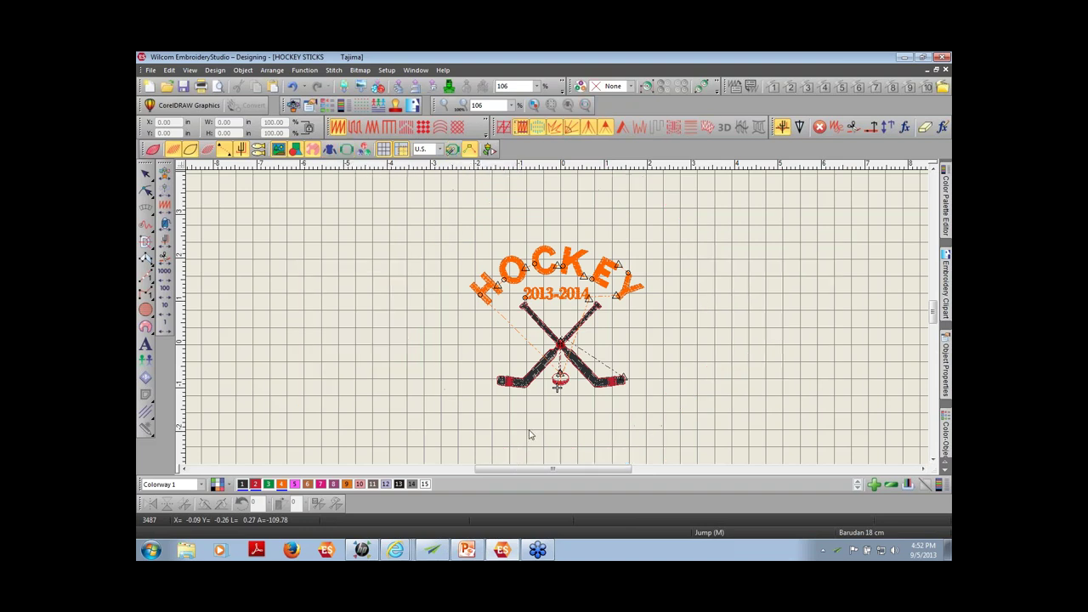
pyautogui.click(452, 150)
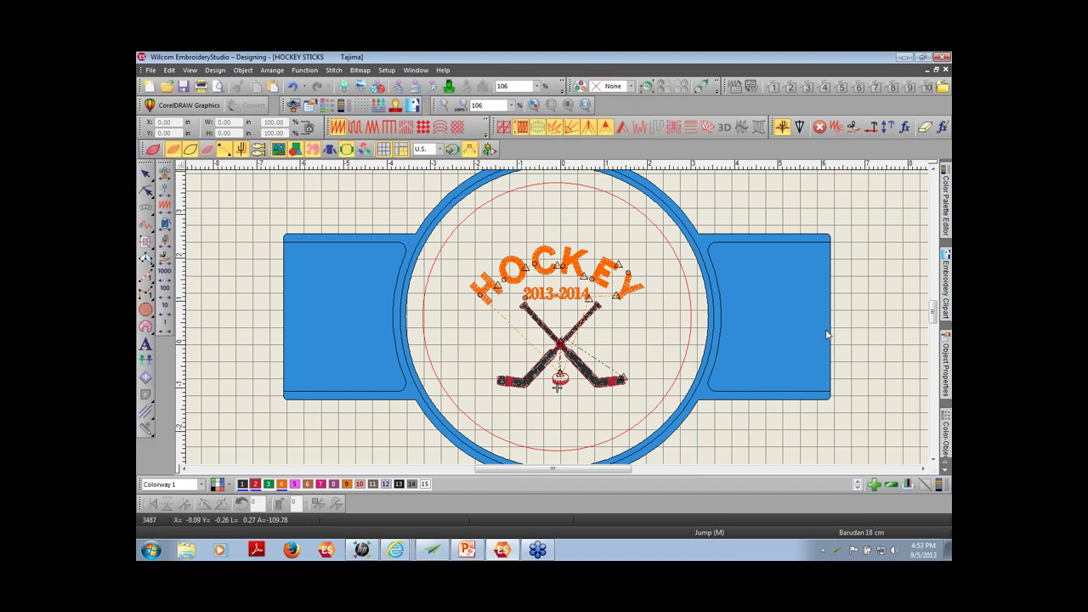
# Save a copy of the design as HOCKEY STICKS2013 in Wilcom EMB format in the EXISTING DESIGNS folder
pyautogui.click(152, 72)
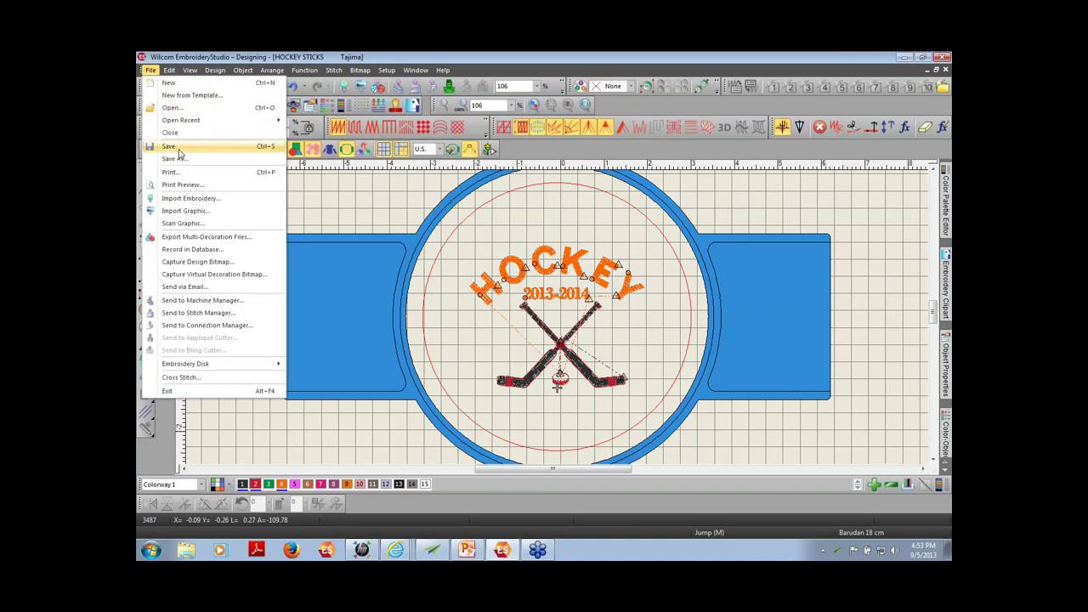
pyautogui.press('Escape')
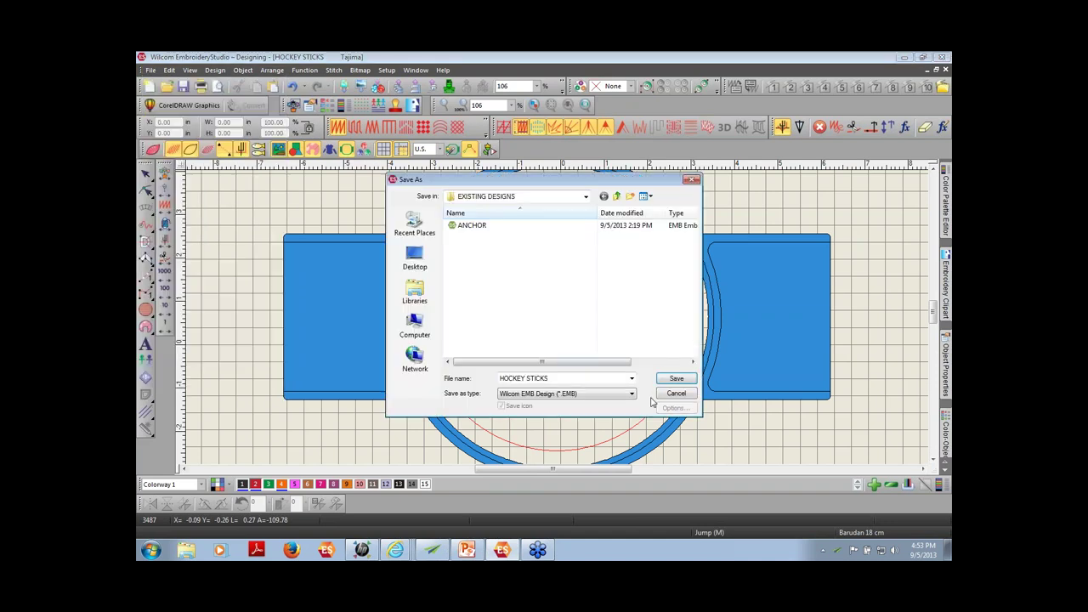
pyautogui.click(572, 380)
pyautogui.press('End')
pyautogui.write('20')
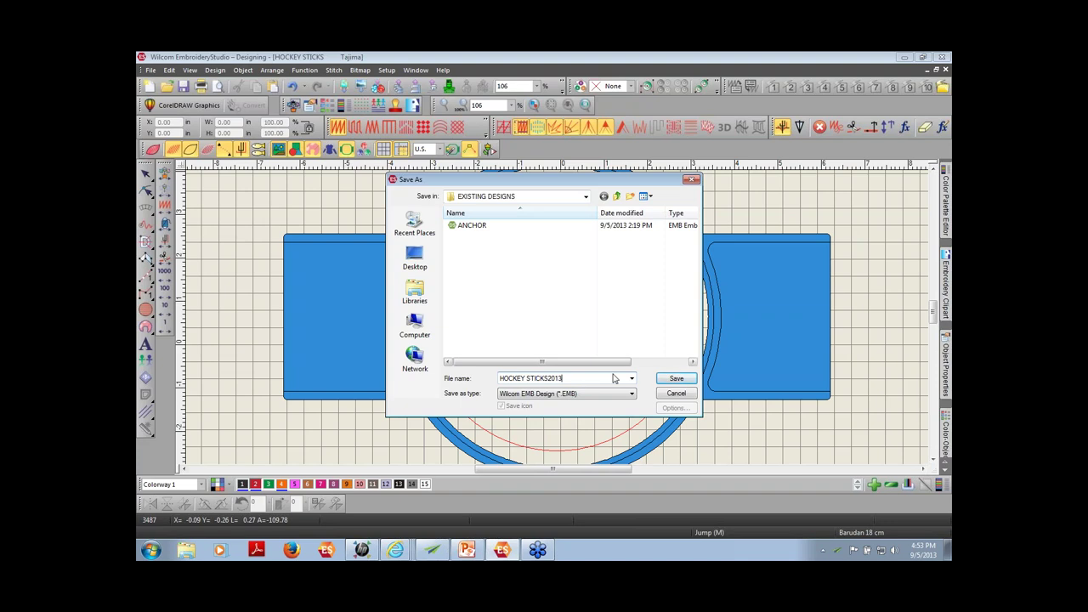
pyautogui.click(677, 380)
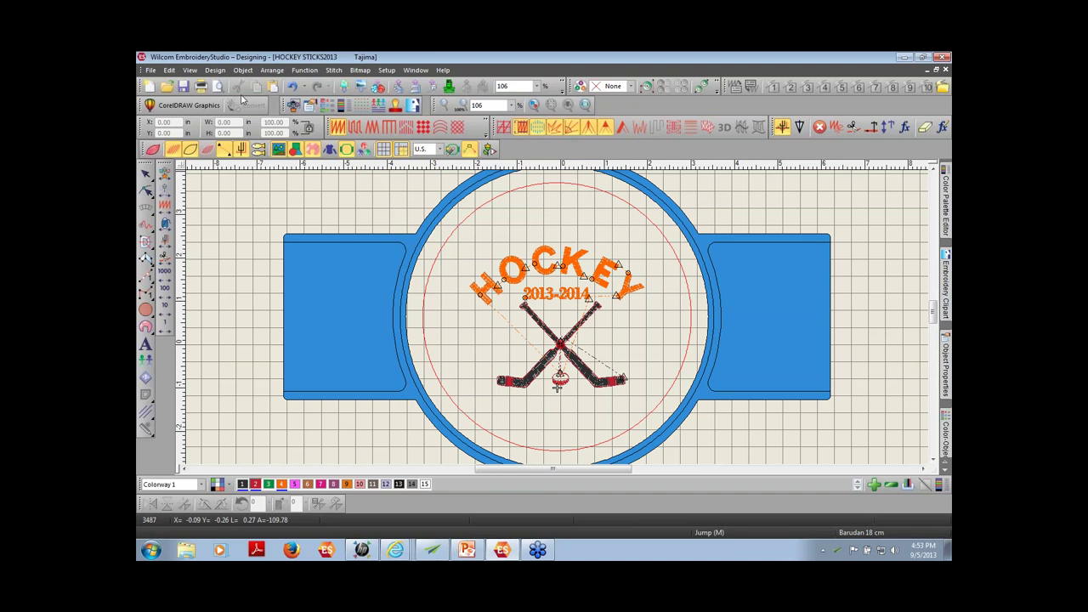
# Save the design as the Tajima stitch file HOCKEY STICKS2013.DST on the Lexar (G:) drive
pyautogui.click(150, 70)
pyautogui.click(193, 158)
pyautogui.click(632, 395)
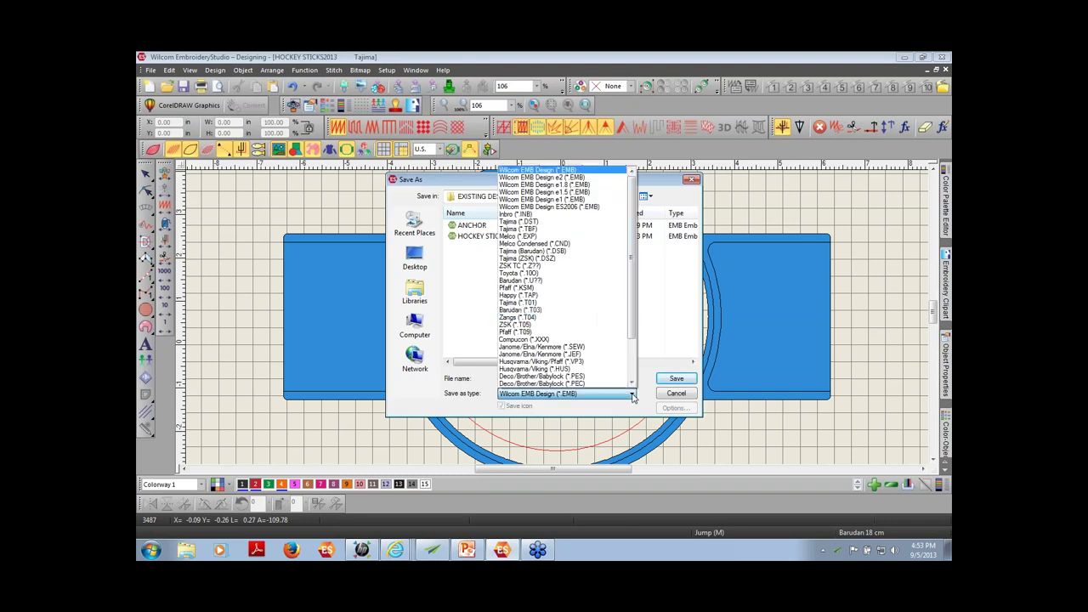
pyautogui.moveTo(636, 299)
pyautogui.mouseDown()
pyautogui.moveTo(632, 340)
pyautogui.moveTo(632, 294)
pyautogui.mouseUp()
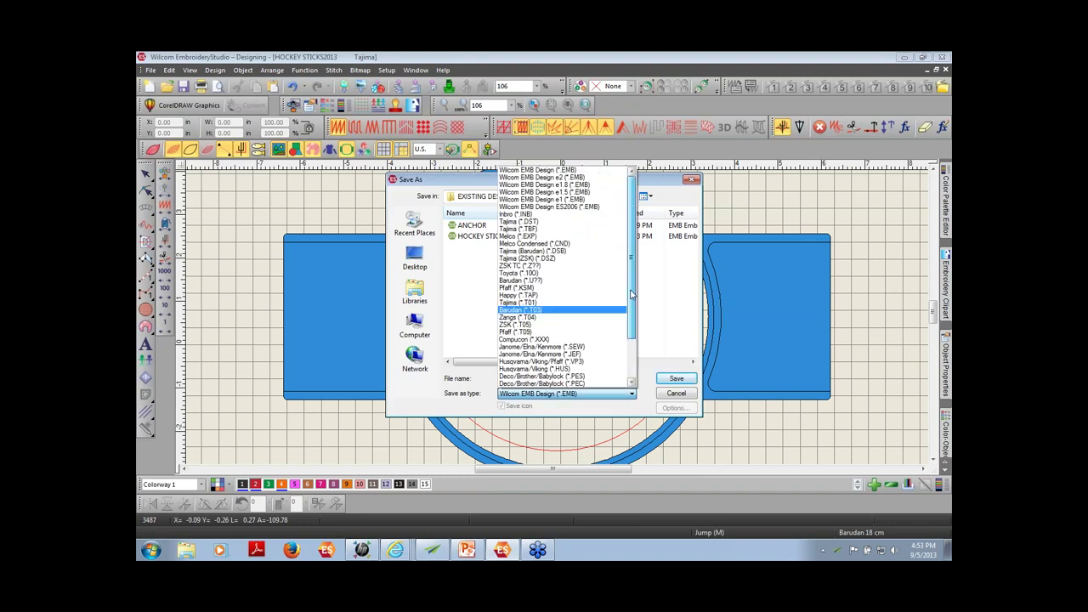
pyautogui.click(534, 223)
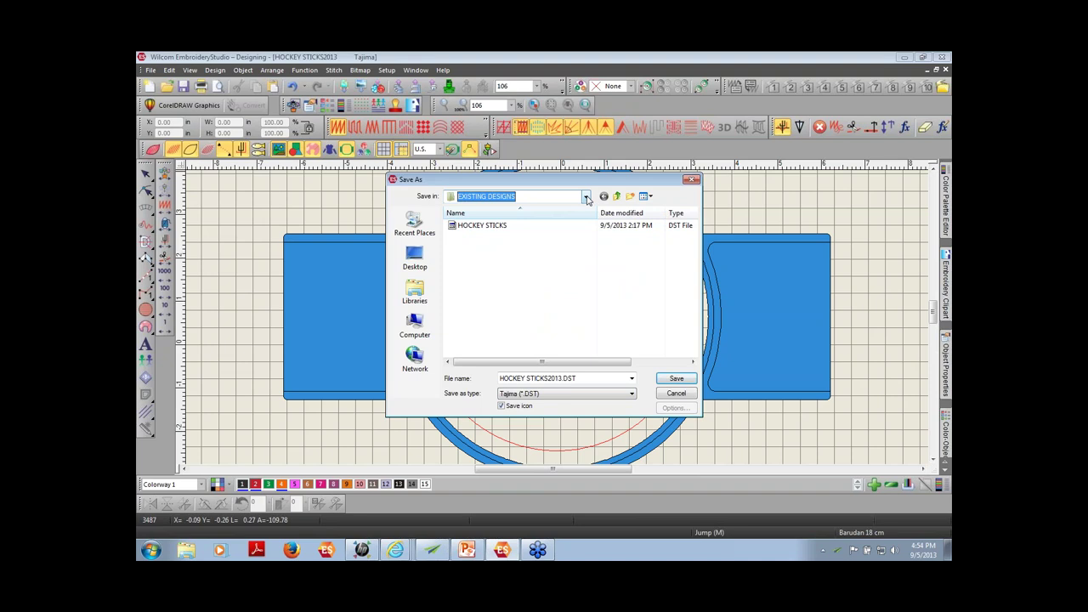
pyautogui.click(584, 196)
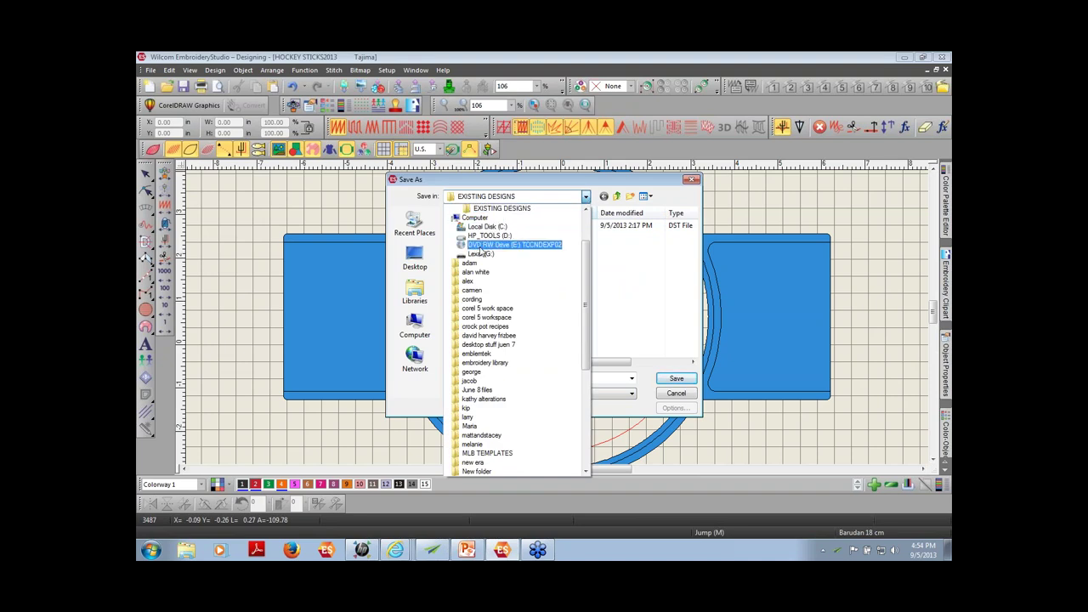
pyautogui.click(476, 255)
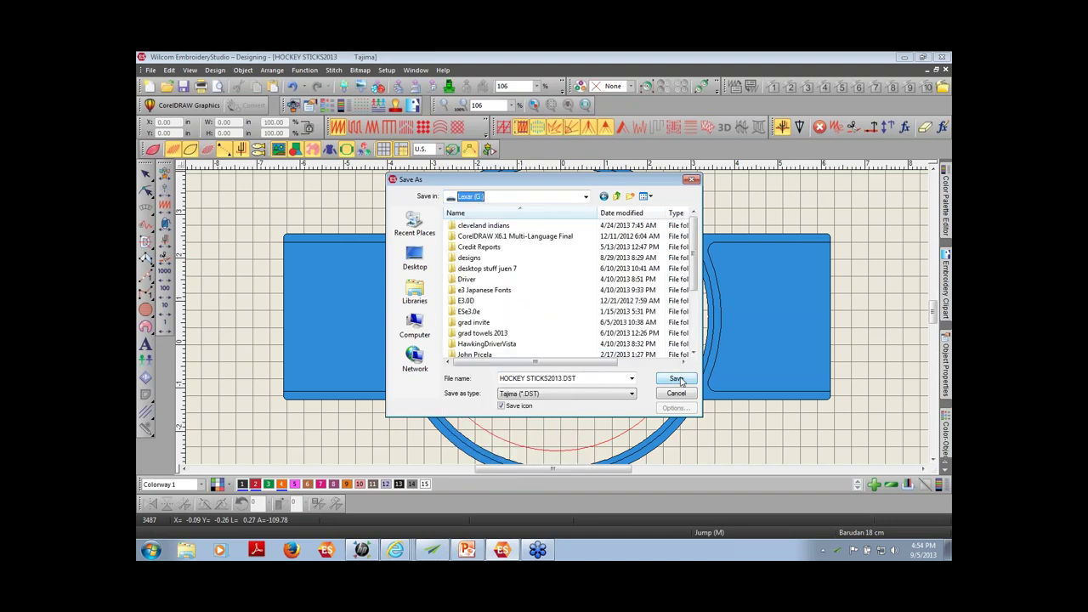
pyautogui.click(676, 379)
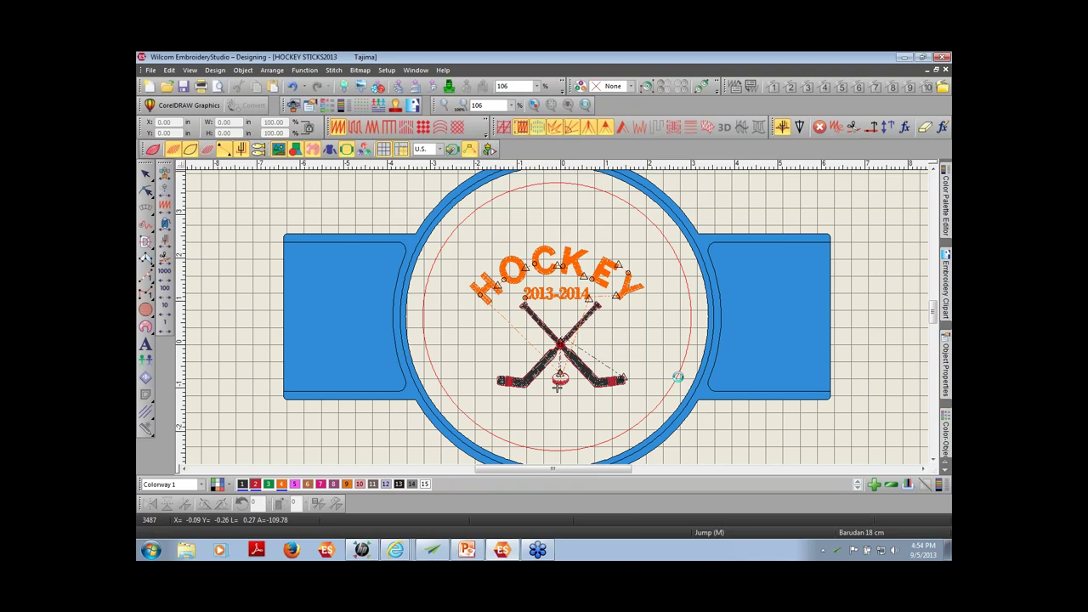
# Preview the design's production worksheet, switch the worksheet type to Approval Sheet only, and close the preview
pyautogui.click(151, 71)
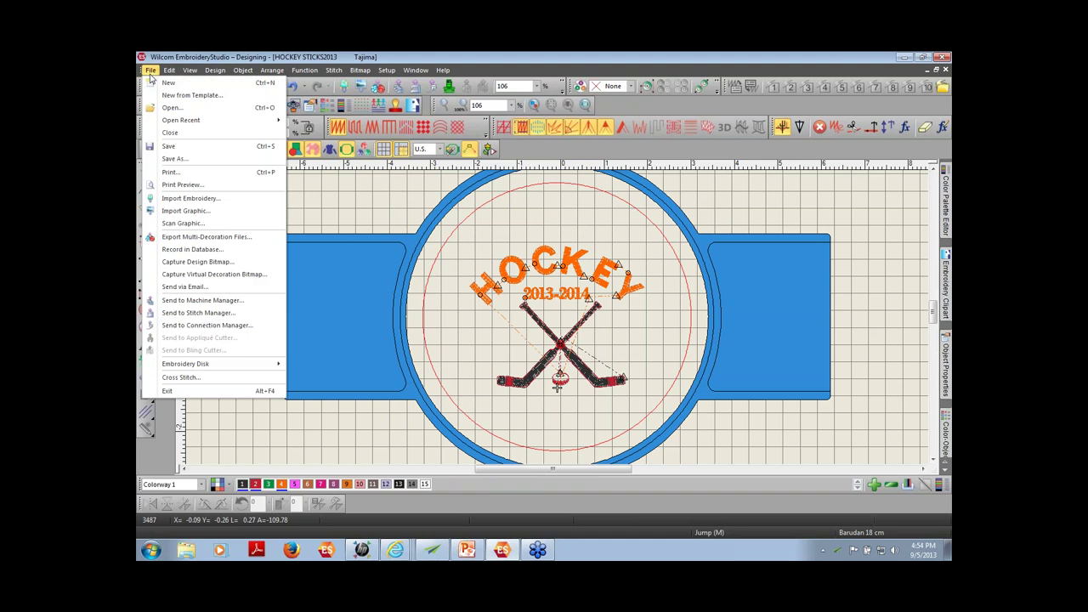
pyautogui.click(182, 185)
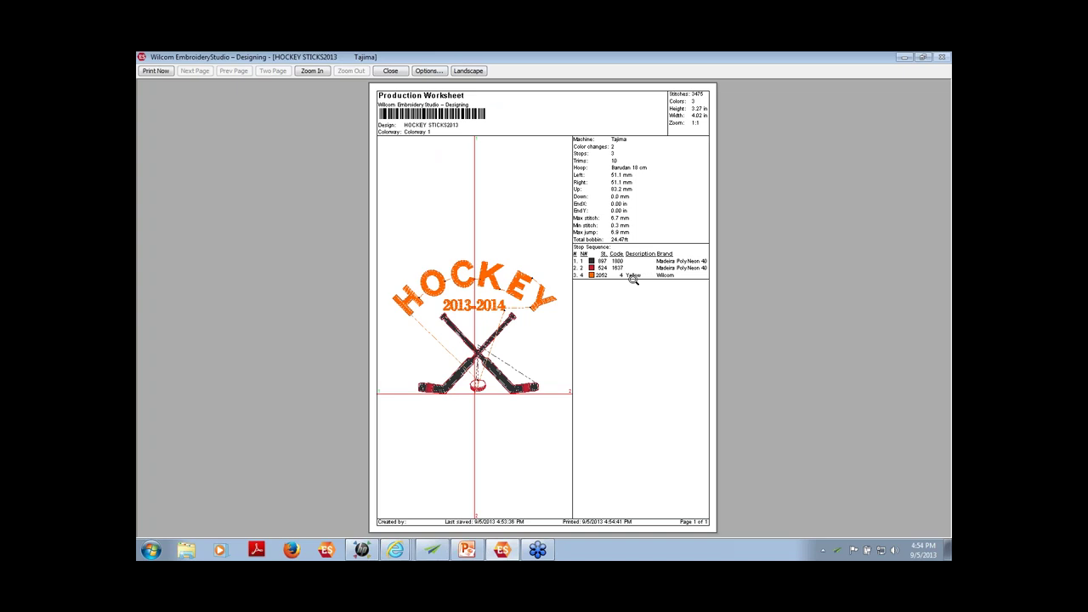
pyautogui.click(426, 71)
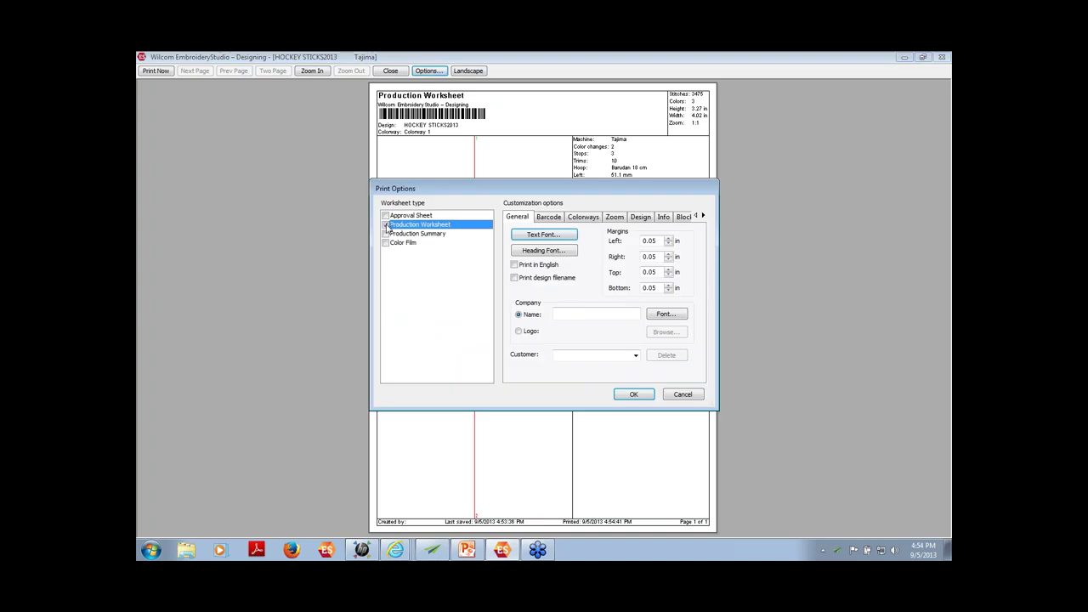
pyautogui.click(386, 216)
pyautogui.click(387, 217)
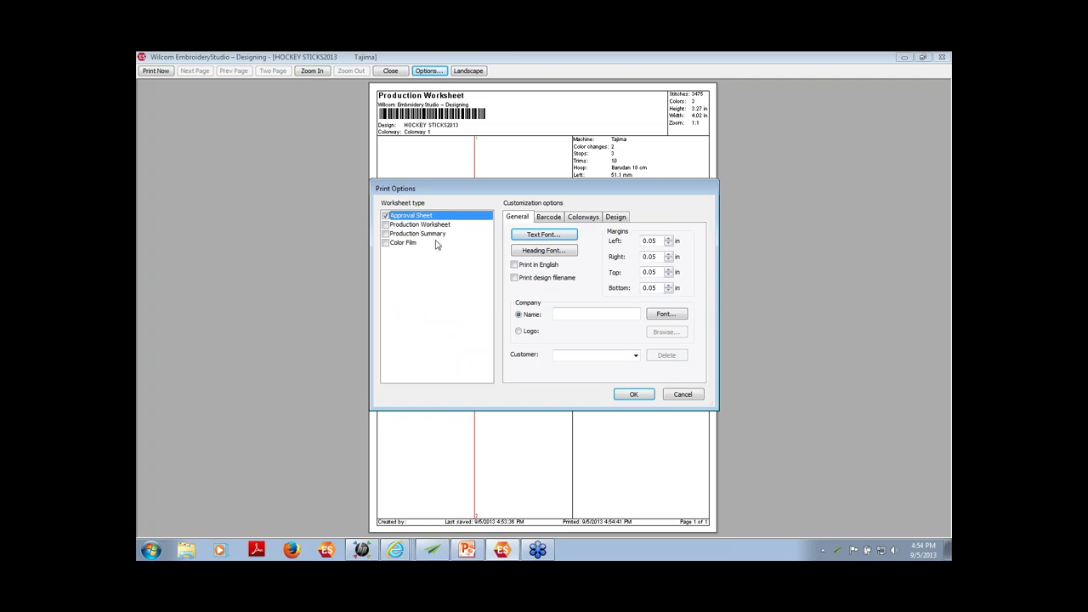
pyautogui.click(637, 395)
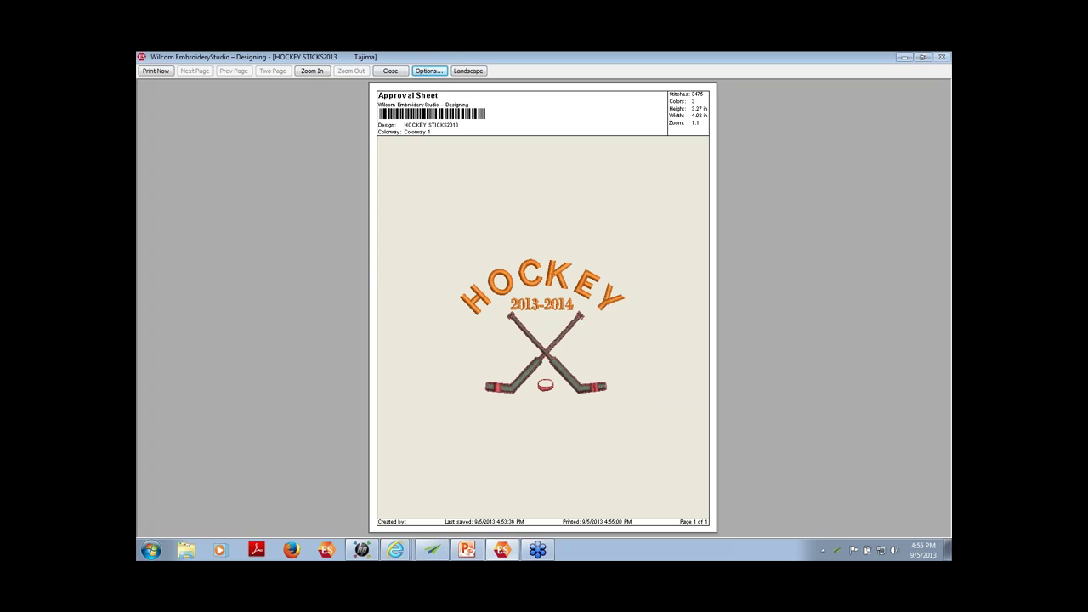
pyautogui.click(391, 71)
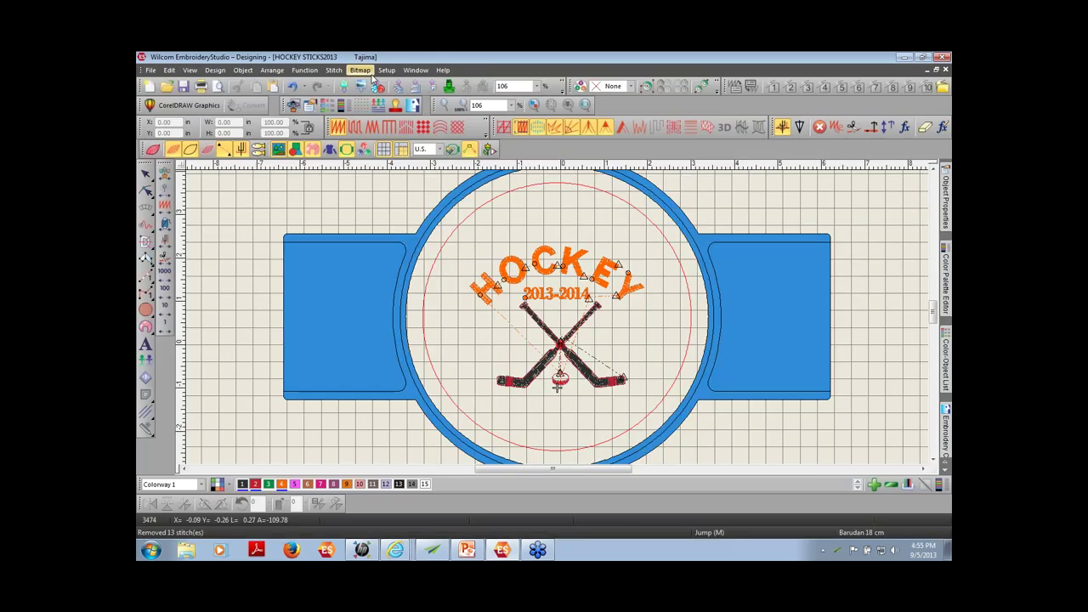
# Print all pages of the HOCKEY STICKS2013 design using CutePDF Writer as the printer
pyautogui.click(149, 70)
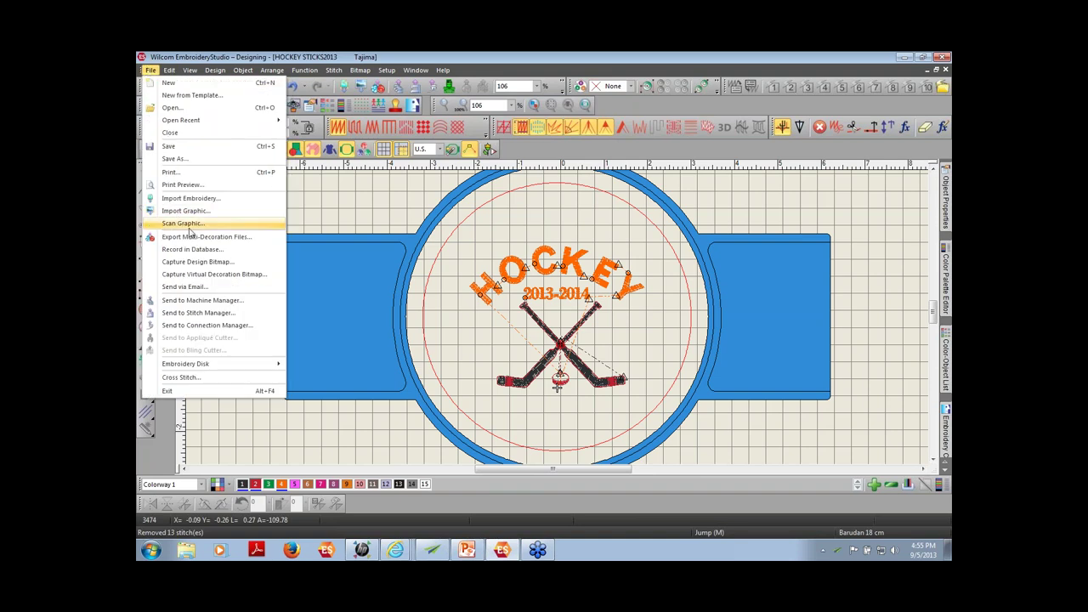
pyautogui.click(185, 173)
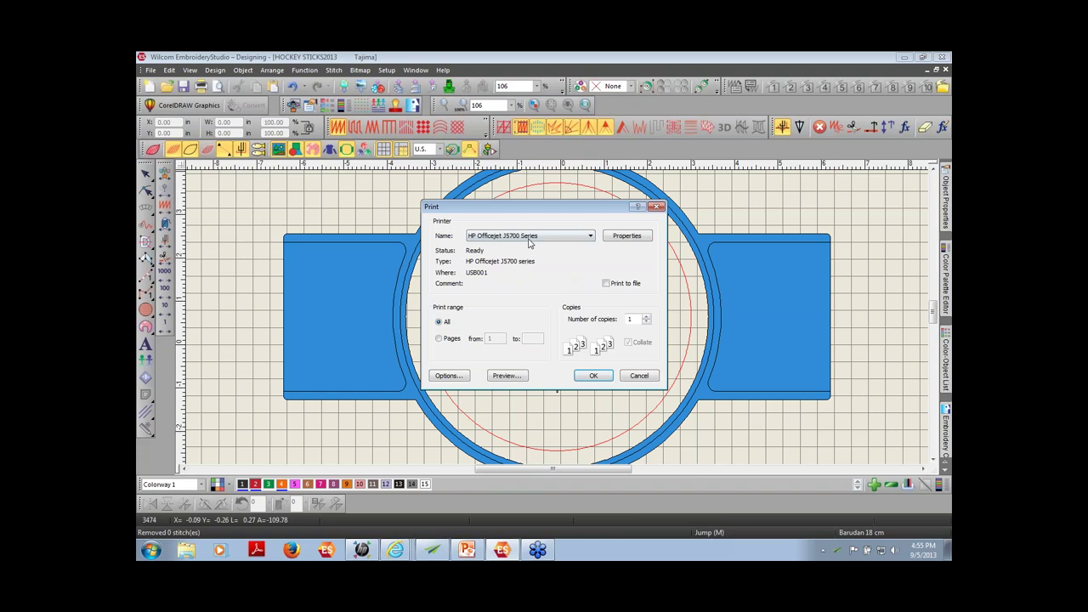
pyautogui.click(588, 236)
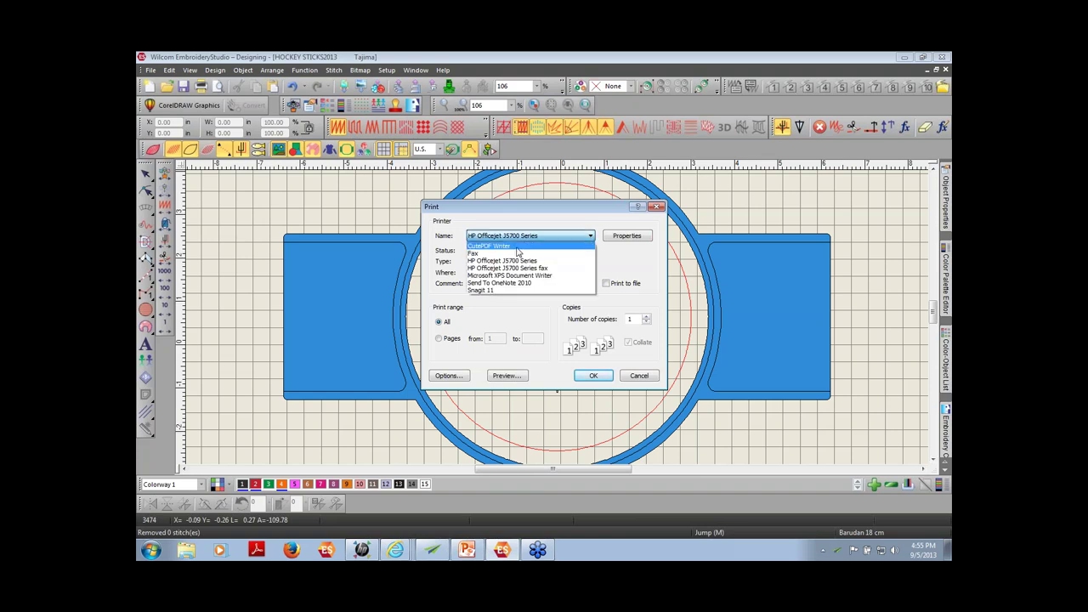
pyautogui.click(516, 247)
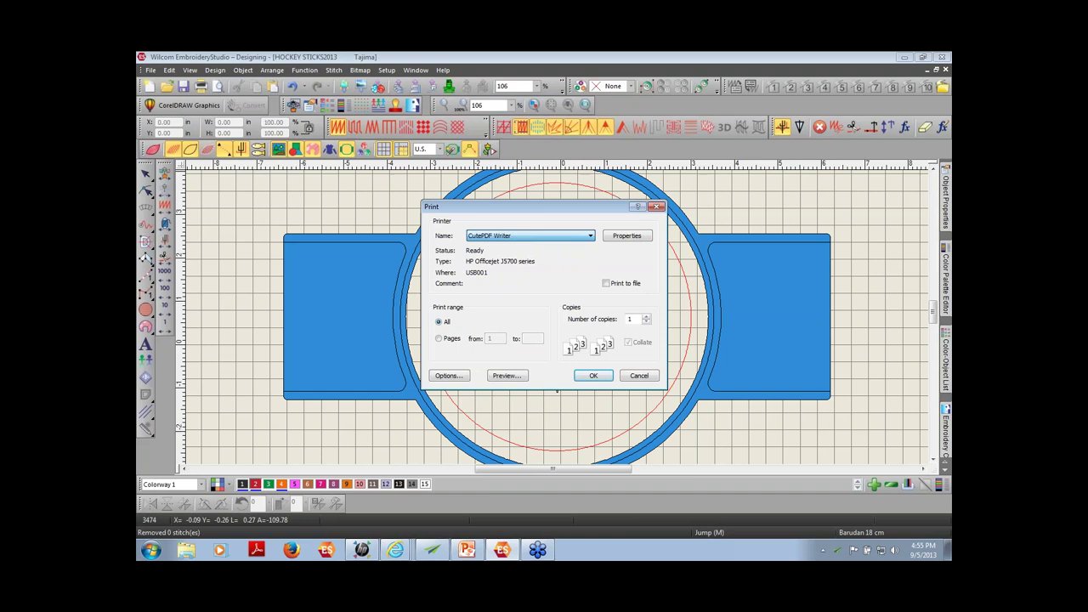
pyautogui.click(594, 376)
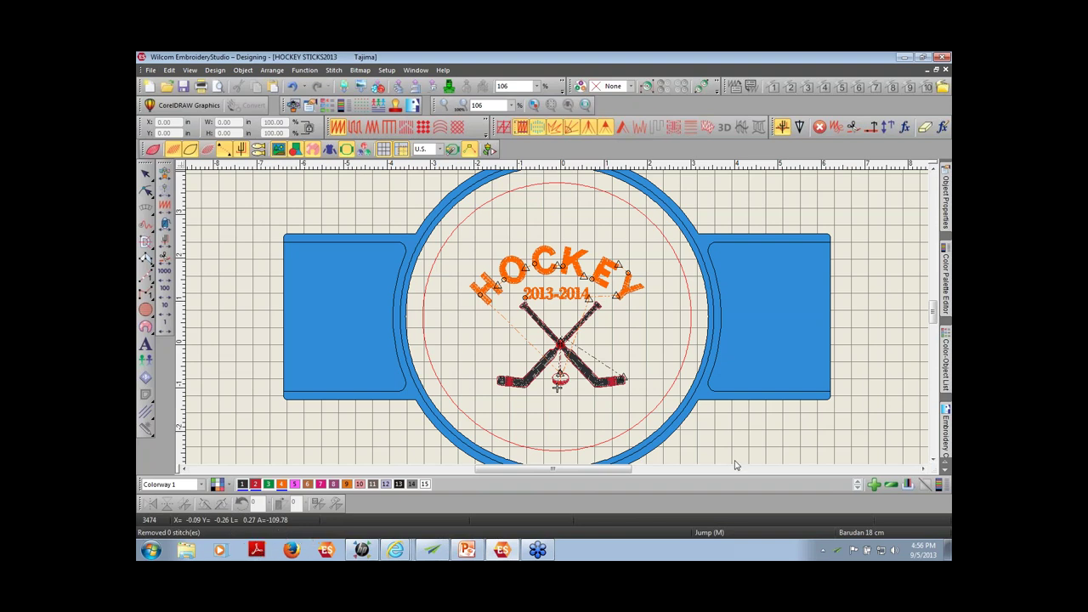
pyautogui.press('Escape')
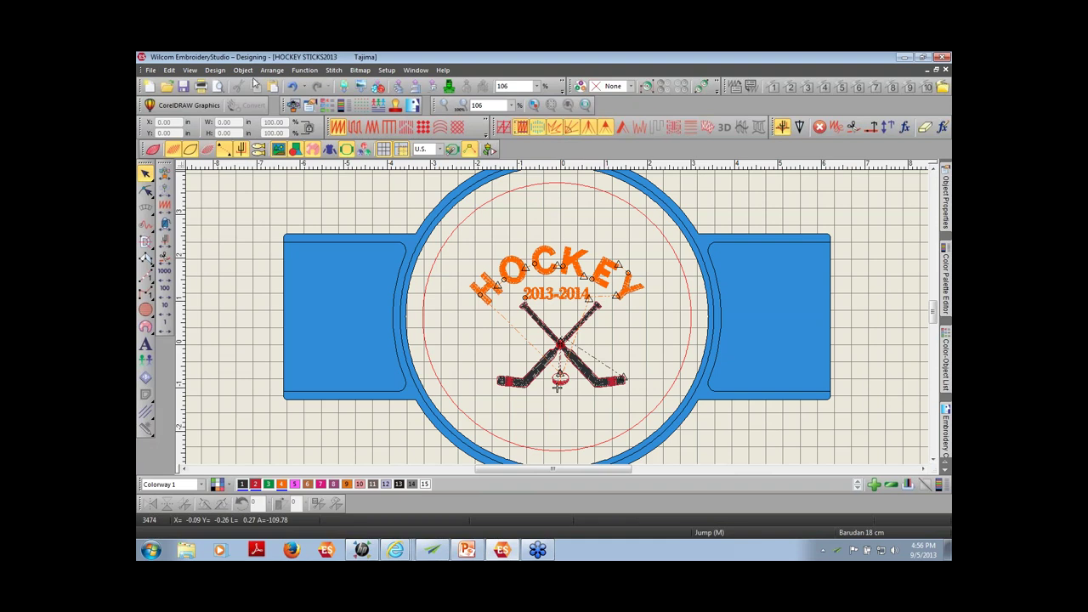
# Open the ANCHOR design from the EXISTING DESIGNS folder, filtering the files by Wilcom EMB Design
pyautogui.click(151, 69)
pyautogui.click(170, 108)
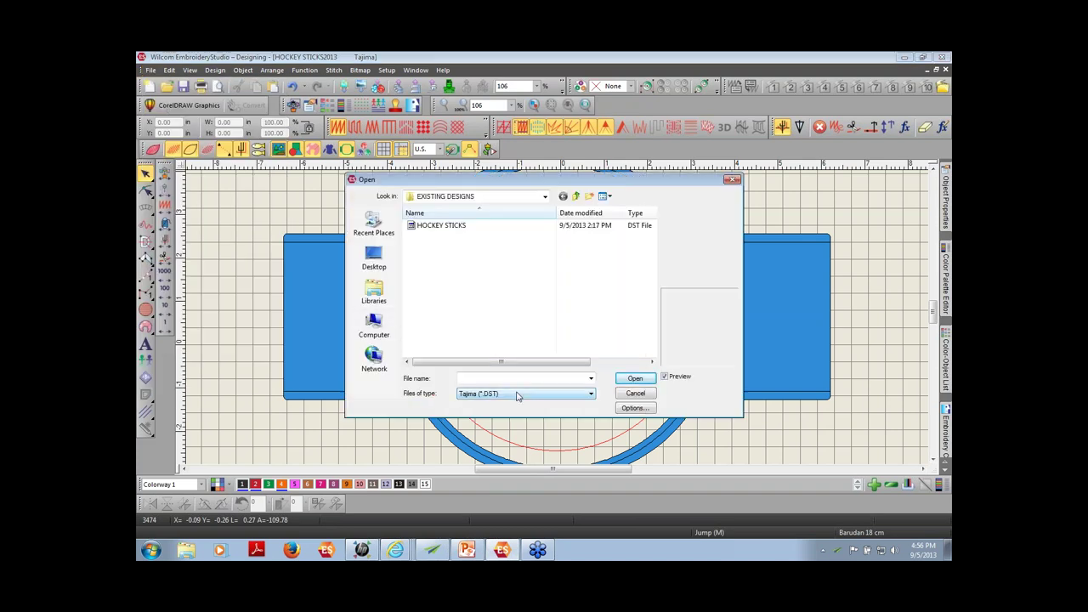
pyautogui.click(517, 394)
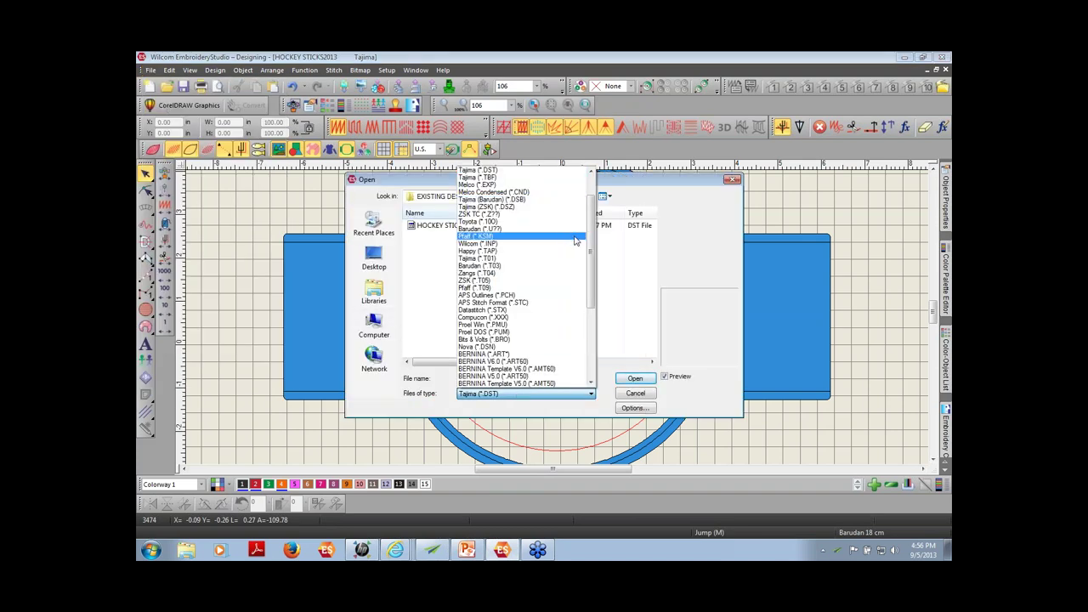
pyautogui.scroll(2, 595, 236)
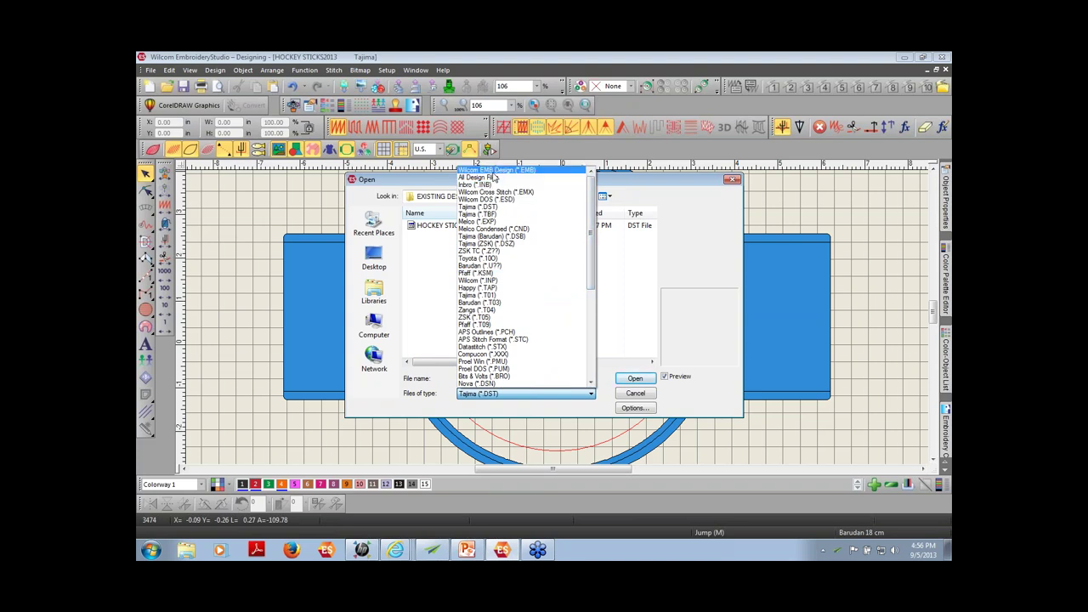
pyautogui.click(493, 171)
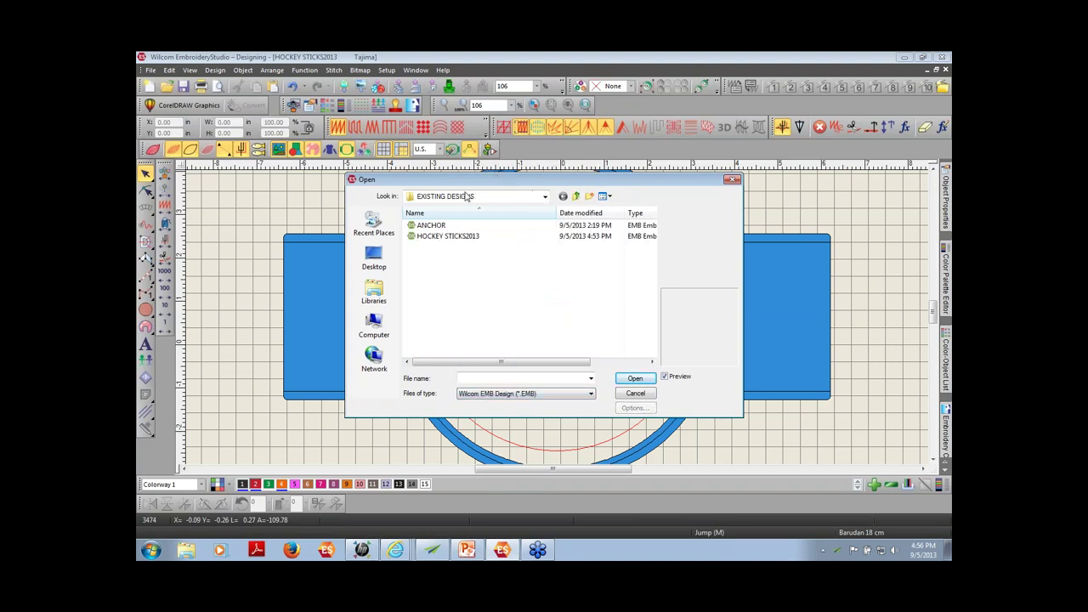
pyautogui.click(439, 228)
pyautogui.click(643, 378)
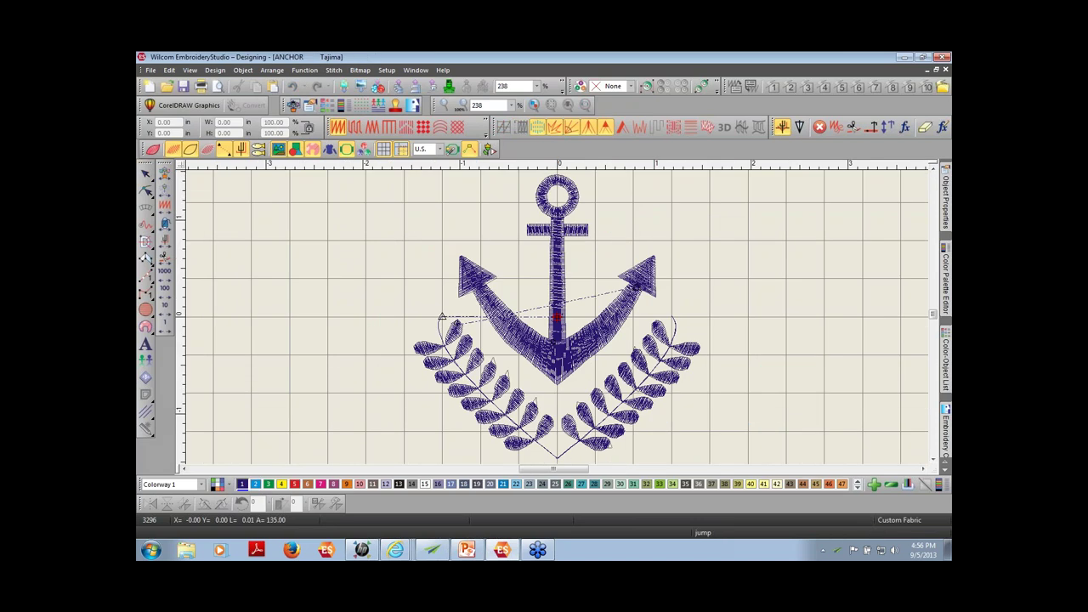
# Look over the lettering properties, the Color Palette Editor and the Color-Object List
pyautogui.click(144, 345)
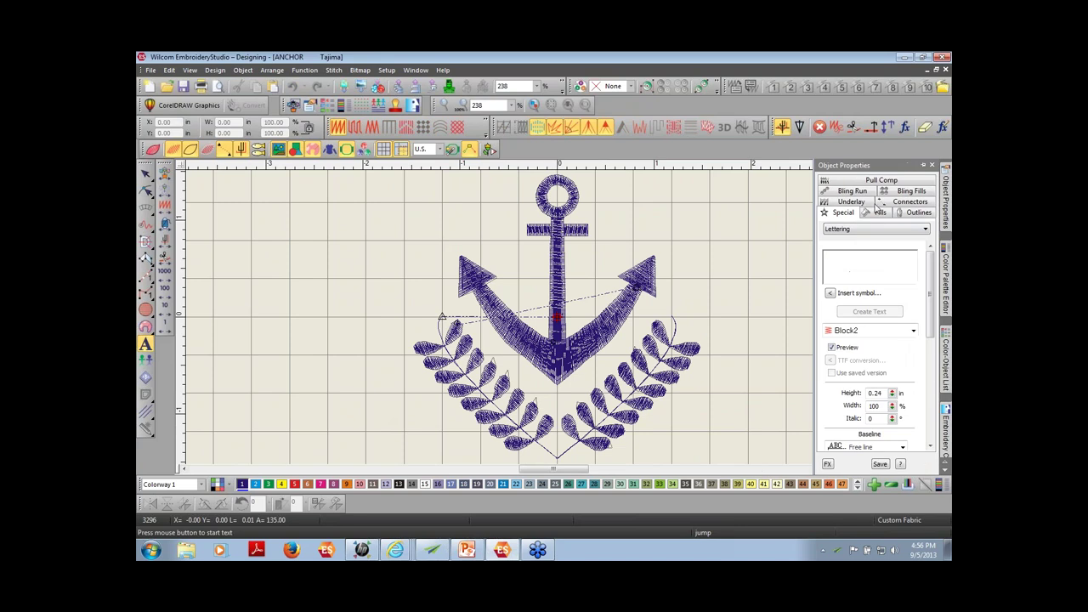
pyautogui.click(852, 255)
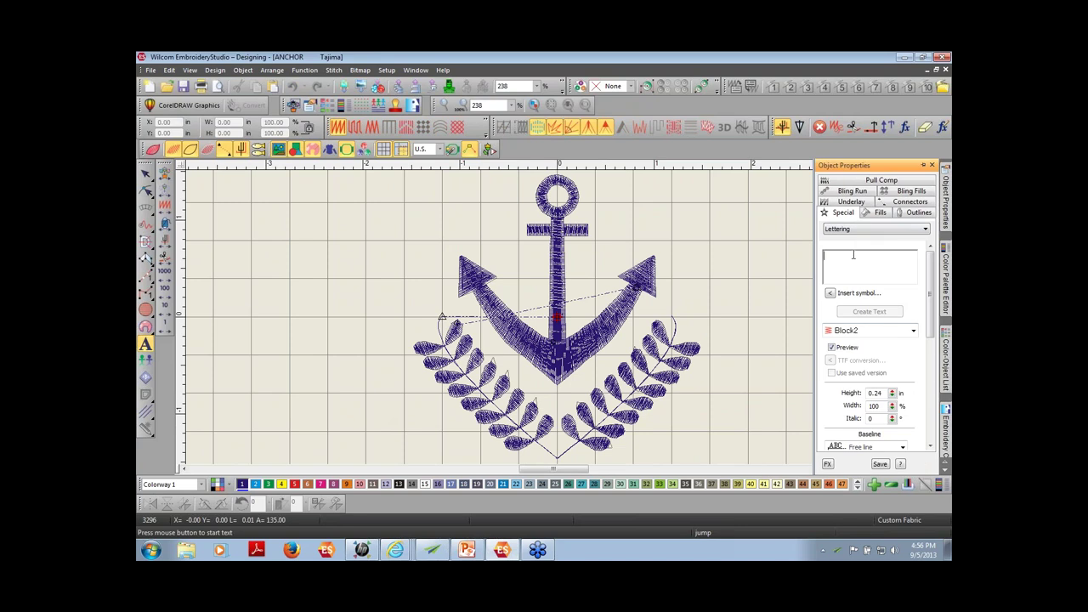
pyautogui.click(944, 259)
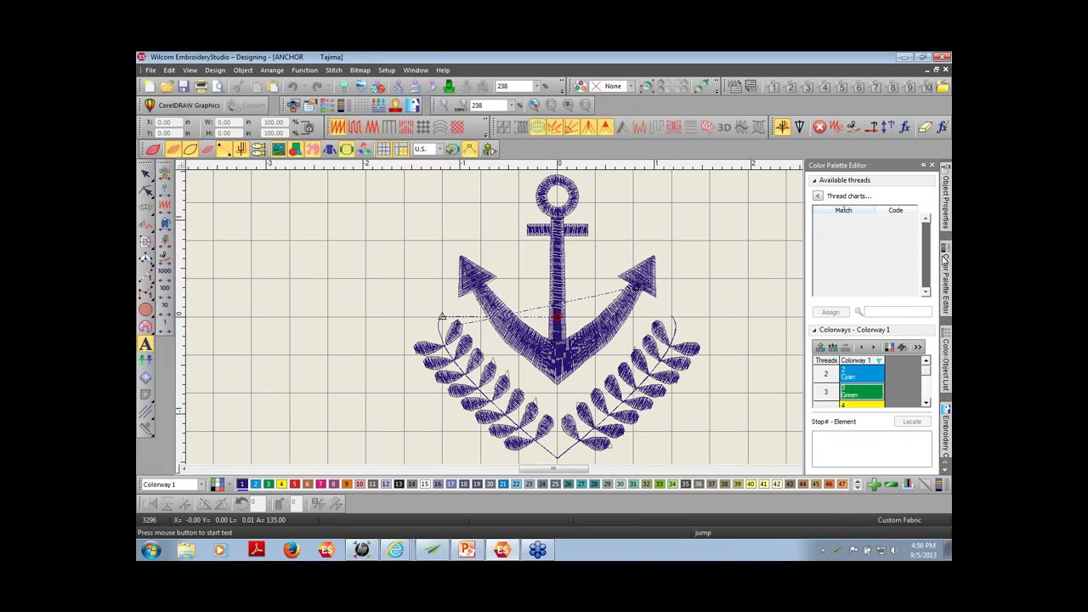
pyautogui.click(945, 363)
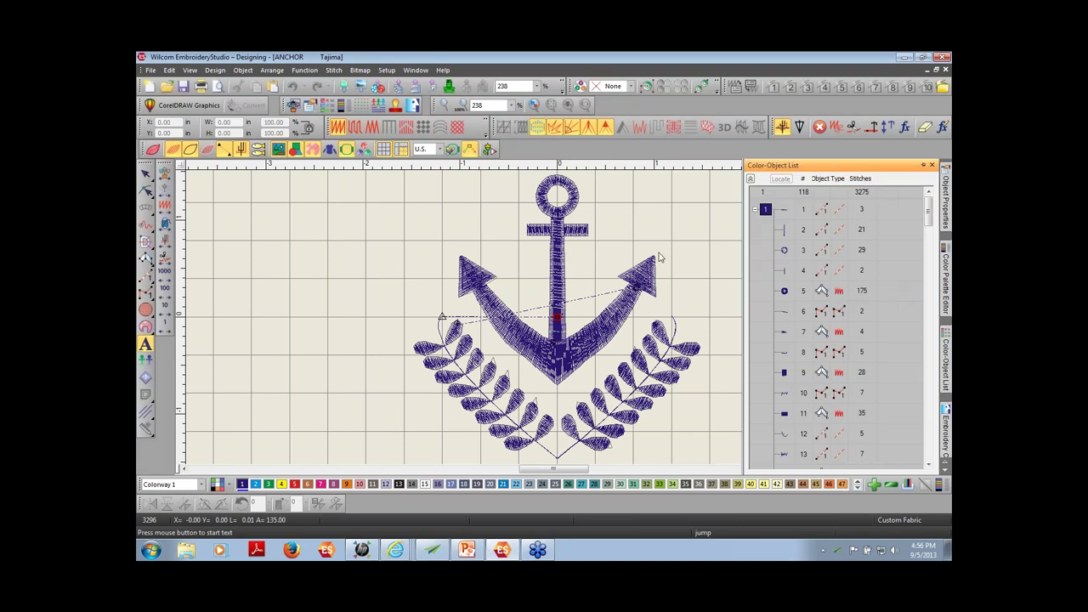
# Set up new lettering reading WILCOM ES e3 in the Book Script font with a height of 0.30 in
pyautogui.click(146, 344)
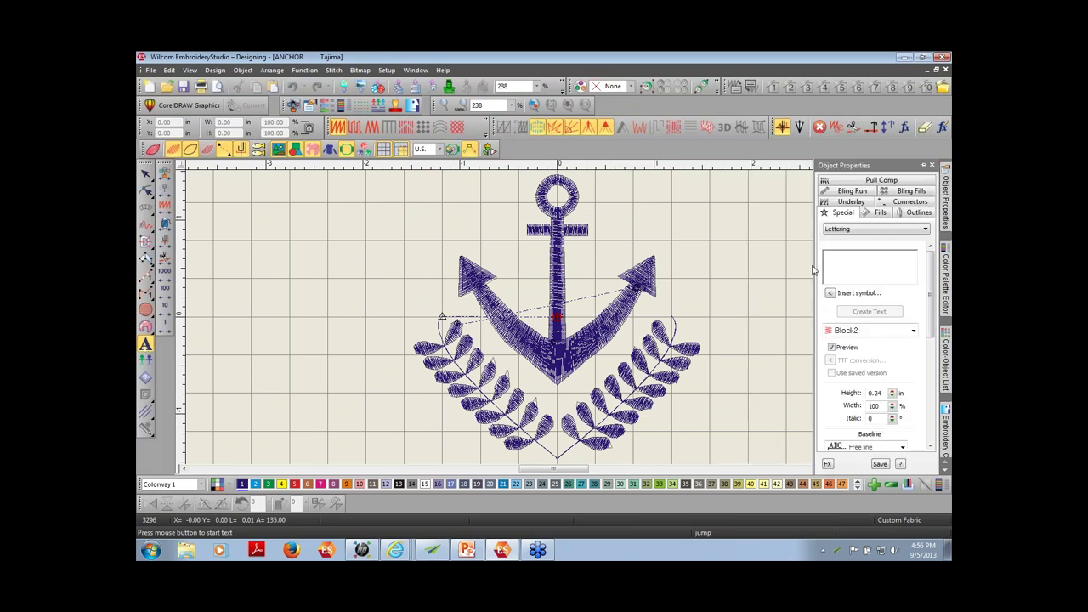
pyautogui.write('W')
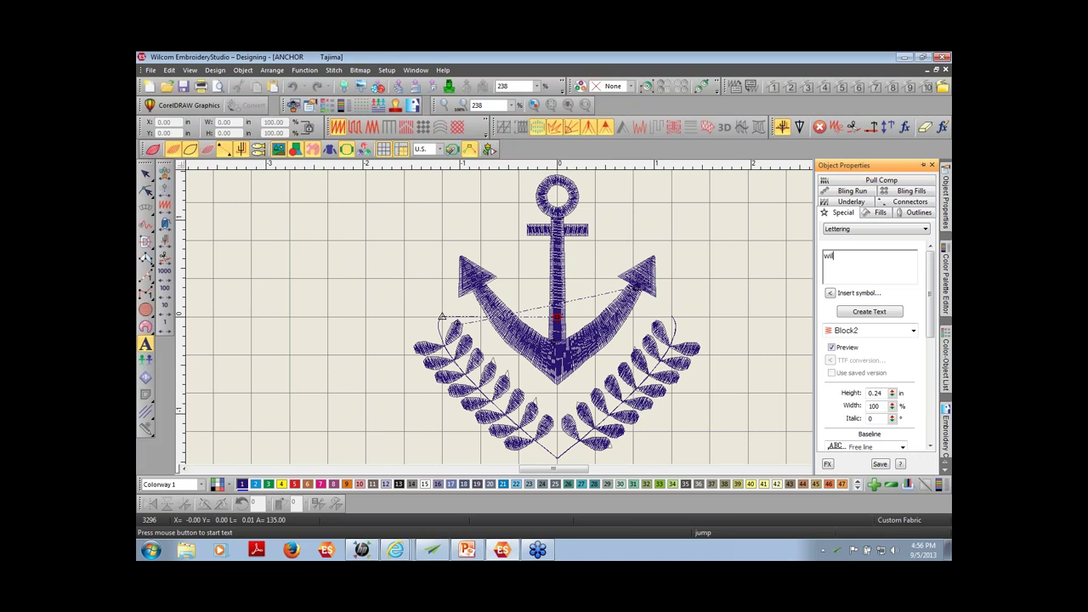
pyautogui.write('ILCOM ES e3')
pyautogui.click(895, 333)
pyautogui.click(884, 393)
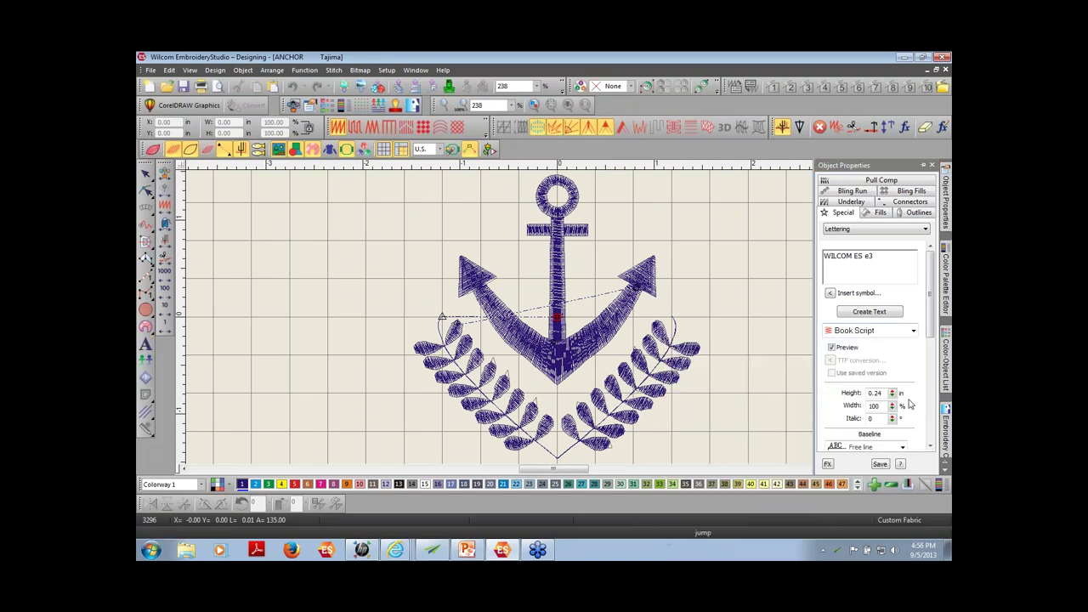
pyautogui.moveTo(885, 393); pyautogui.dragTo(842, 393)
pyautogui.write('.30')
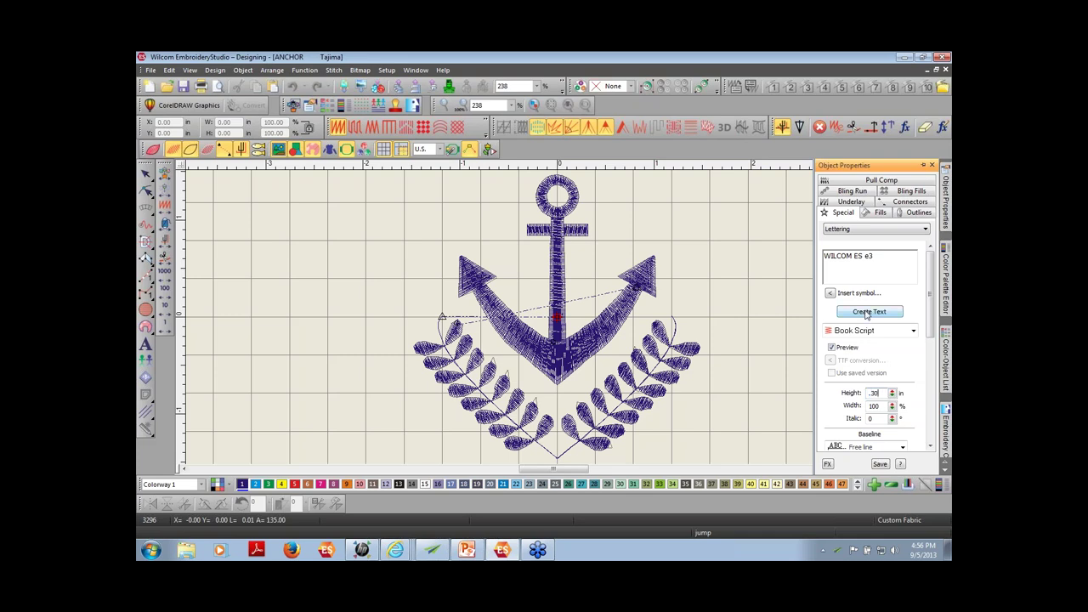
# Create the WILCOM ES e3 lettering and place it above the anchor at about X 0.02, Y 1.78 in
pyautogui.click(867, 312)
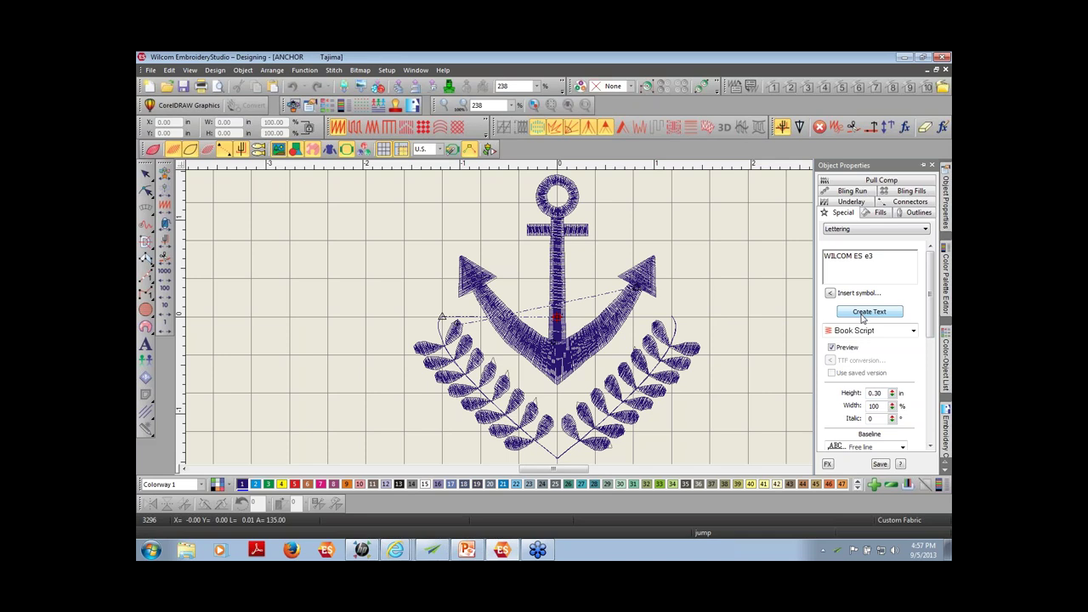
pyautogui.click(871, 312)
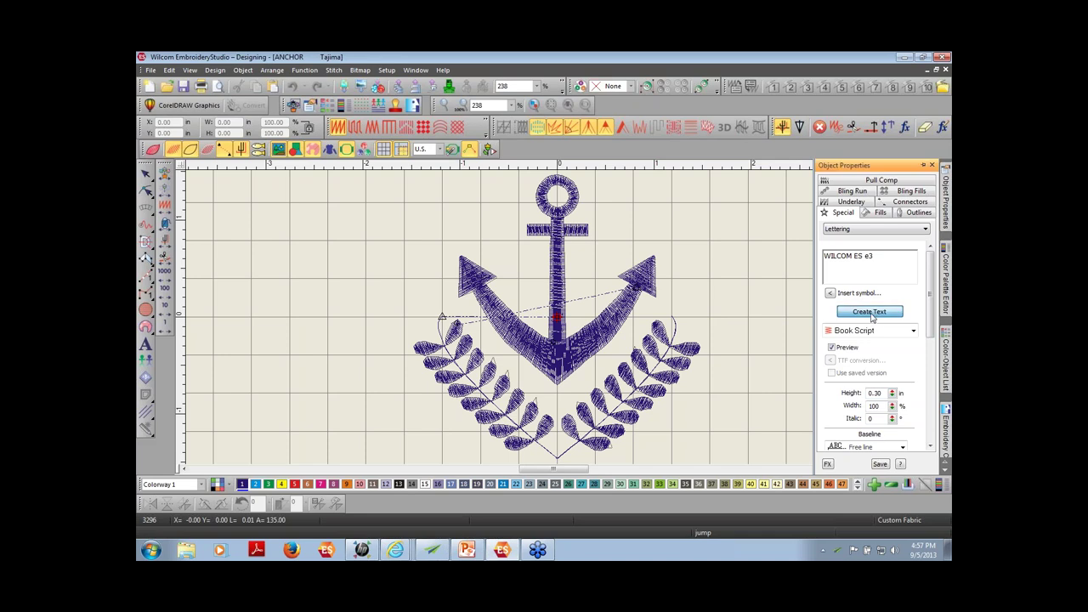
pyautogui.click(298, 260)
pyautogui.moveTo(299, 246); pyautogui.dragTo(411, 231)
pyautogui.moveTo(423, 219); pyautogui.dragTo(563, 195)
pyautogui.hotkey('shift', 'z')
pyautogui.hotkey('shift', 'z')
pyautogui.press('z')
pyautogui.press('z')
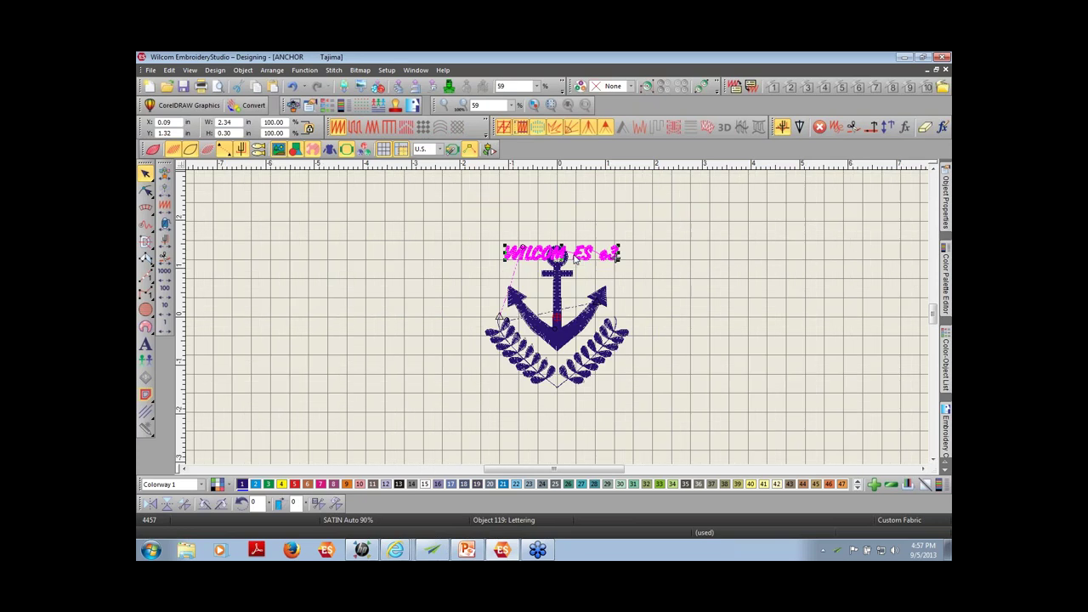
pyautogui.hotkey('shift', 'z')
pyautogui.moveTo(566, 257); pyautogui.dragTo(560, 234)
pyautogui.click(684, 287)
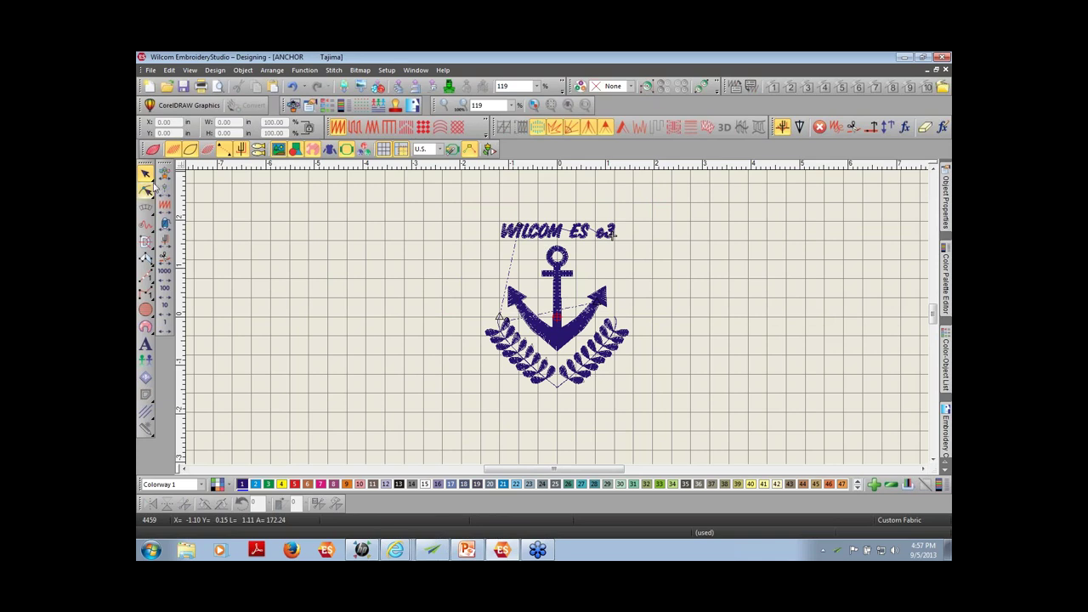
# Lasso only the anchor with Polygon Select, excluding the lettering and leaf branches, and recolor it to color 2 (Cyan)
pyautogui.moveTo(154, 182)
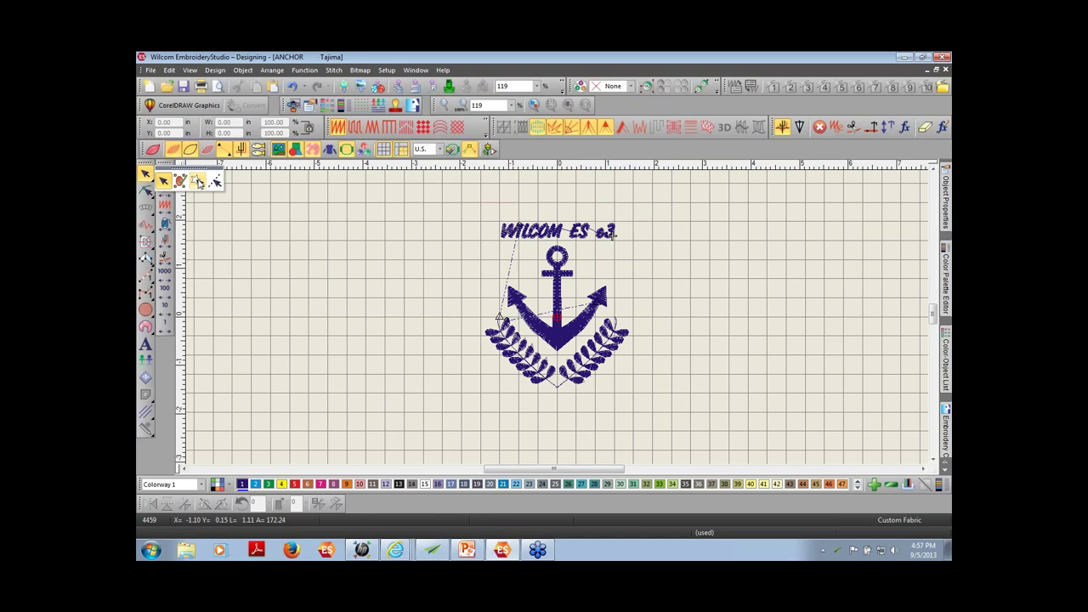
pyautogui.click(198, 182)
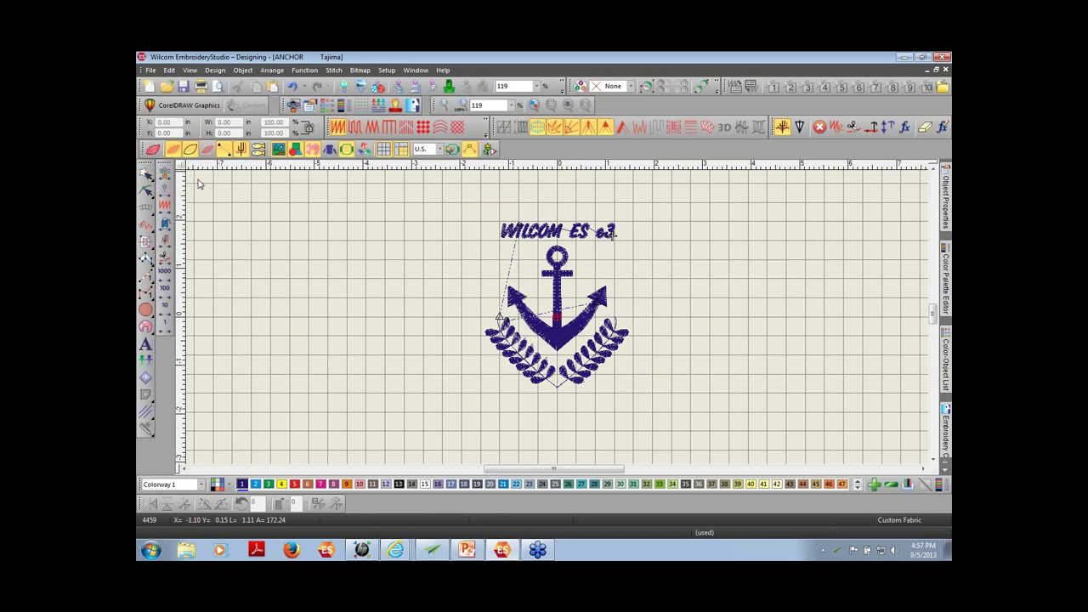
pyautogui.click(525, 255)
pyautogui.click(554, 242)
pyautogui.click(574, 244)
pyautogui.click(631, 270)
pyautogui.click(623, 297)
pyautogui.click(603, 322)
pyautogui.click(588, 344)
pyautogui.click(565, 357)
pyautogui.click(531, 337)
pyautogui.click(509, 314)
pyautogui.click(493, 295)
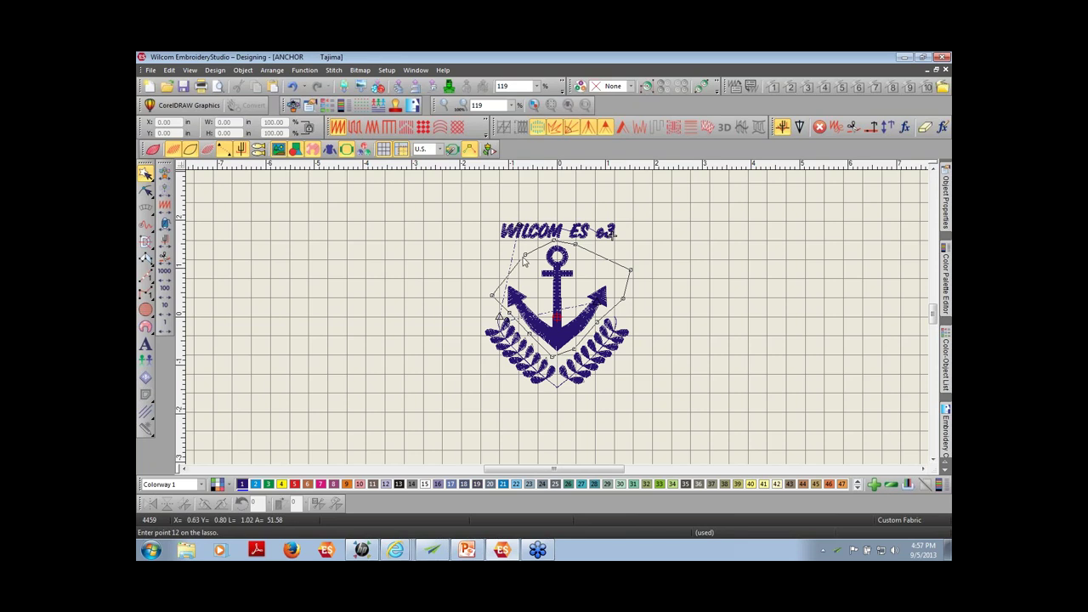
pyautogui.click(525, 255)
pyautogui.press('Return')
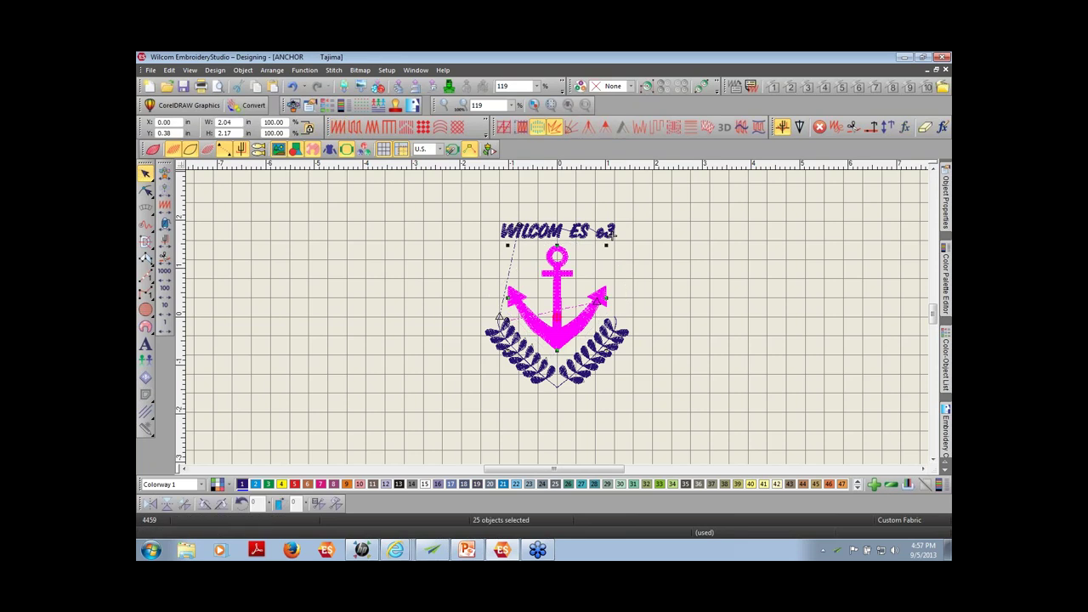
pyautogui.click(252, 486)
pyautogui.click(391, 345)
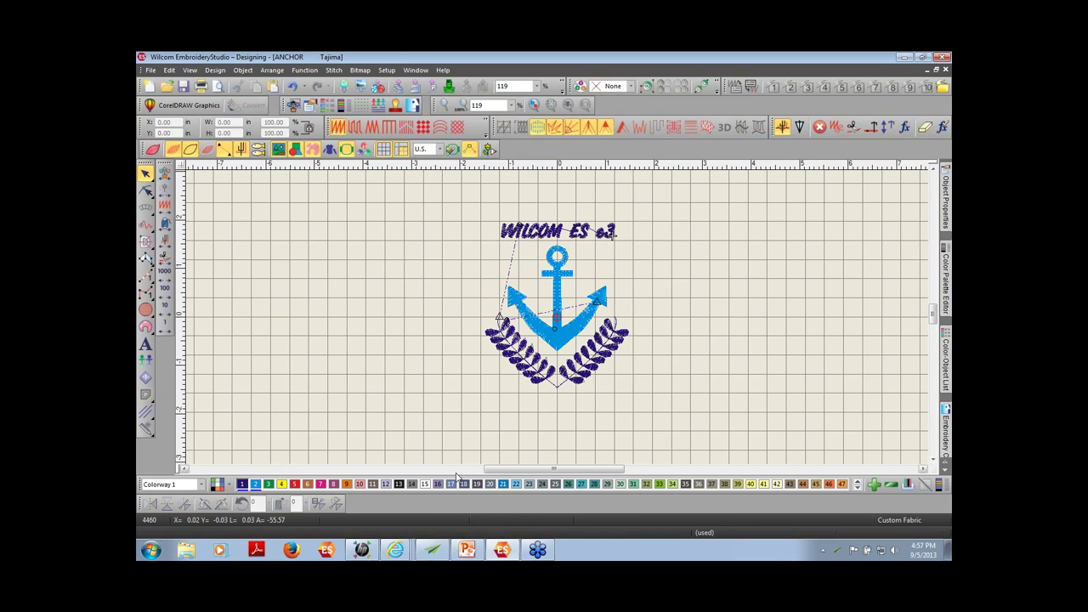
# Set the WILCOM ES e3 lettering's inside-object connectors to trim if the next connector exceeds 2.00 mm
pyautogui.click(600, 243)
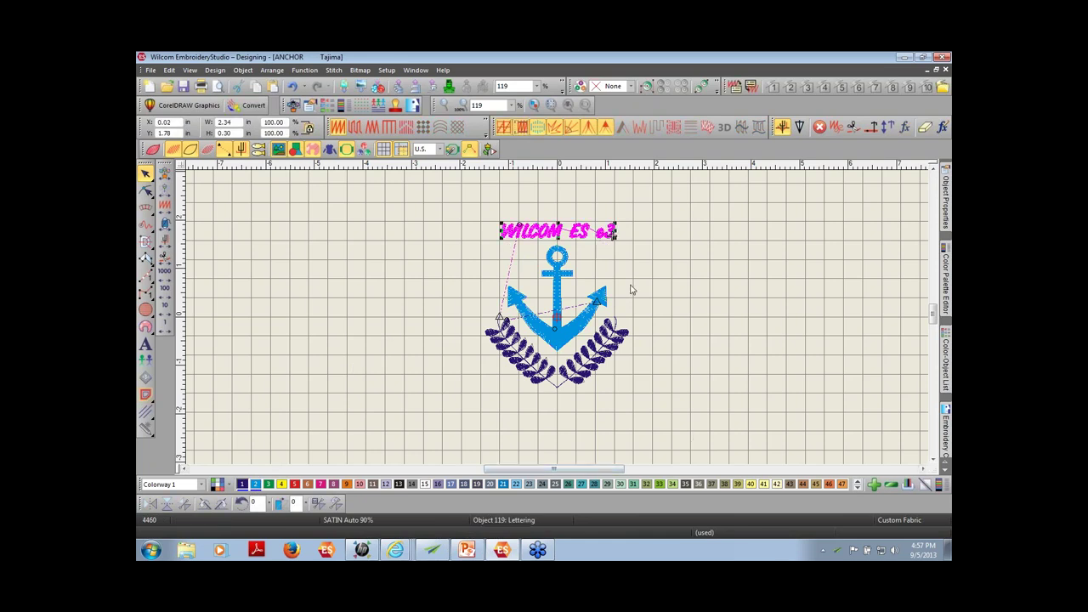
pyautogui.click(945, 366)
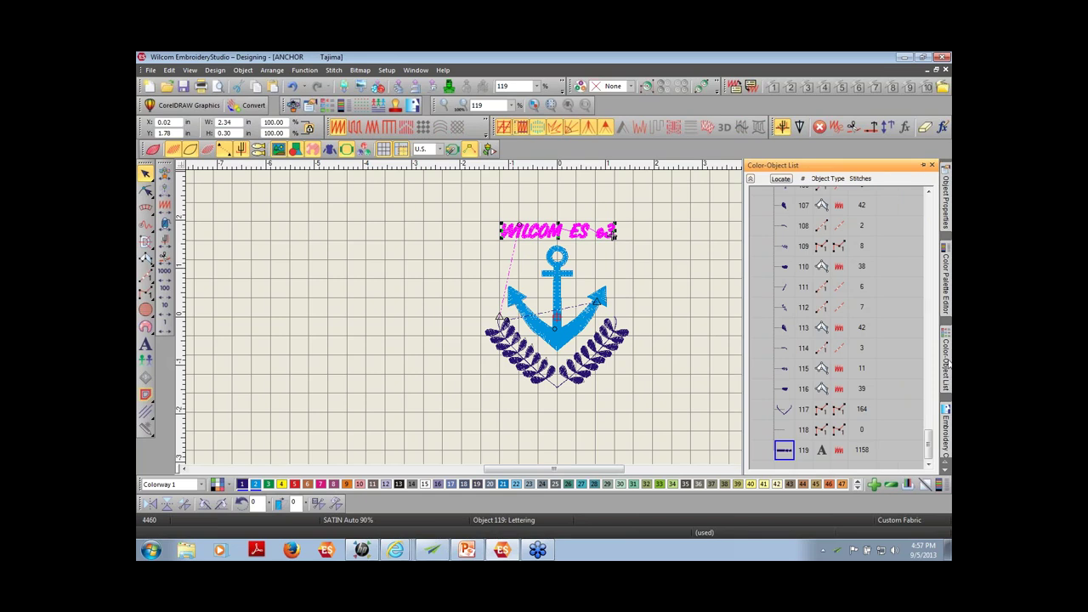
pyautogui.moveTo(946, 221)
pyautogui.click(911, 203)
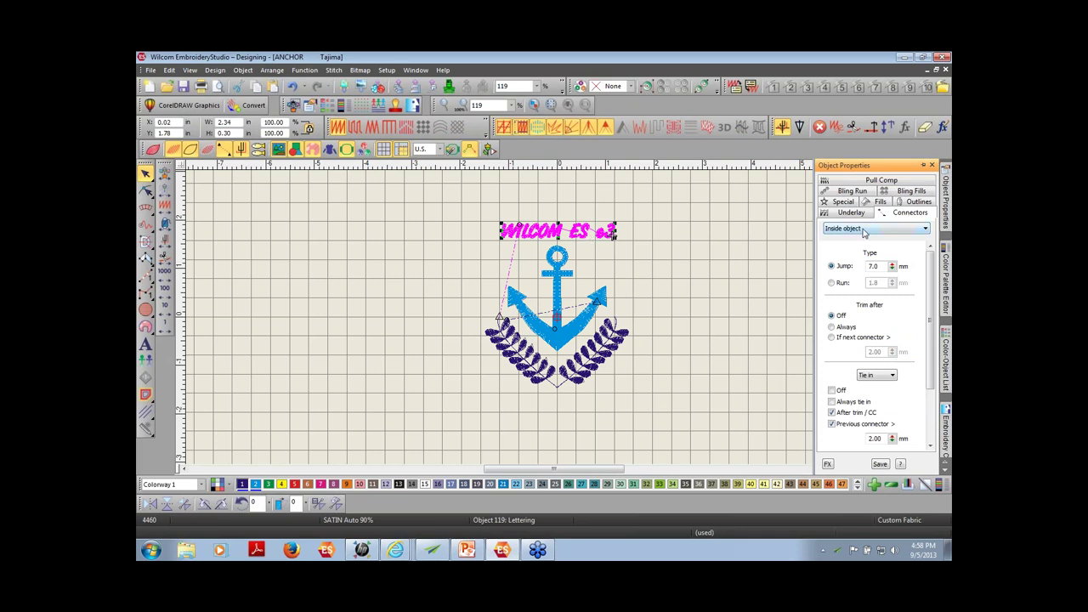
pyautogui.click(832, 338)
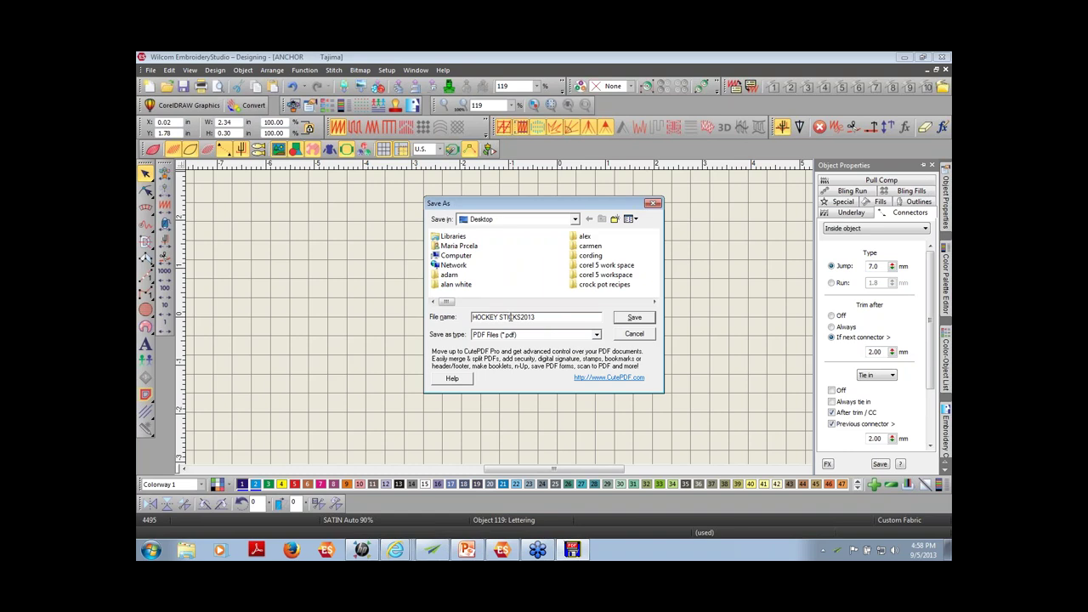
# Save the printed worksheet as the PDF HOCKEY STICKS2013 on the Desktop and return to EmbroideryStudio
pyautogui.click(634, 318)
pyautogui.hotkey('alt', 'Tab')
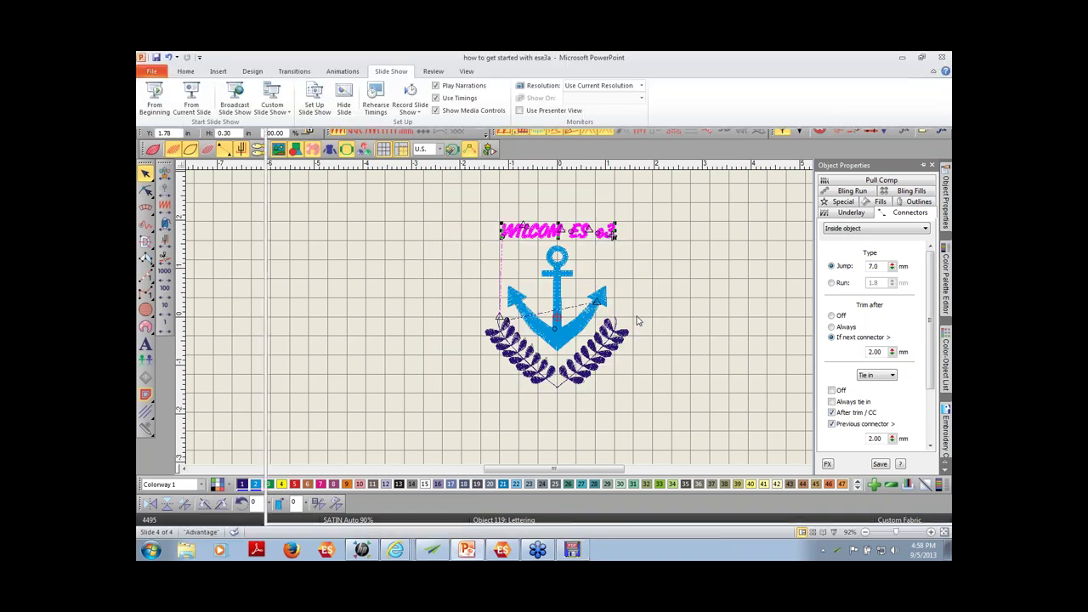
pyautogui.click(502, 550)
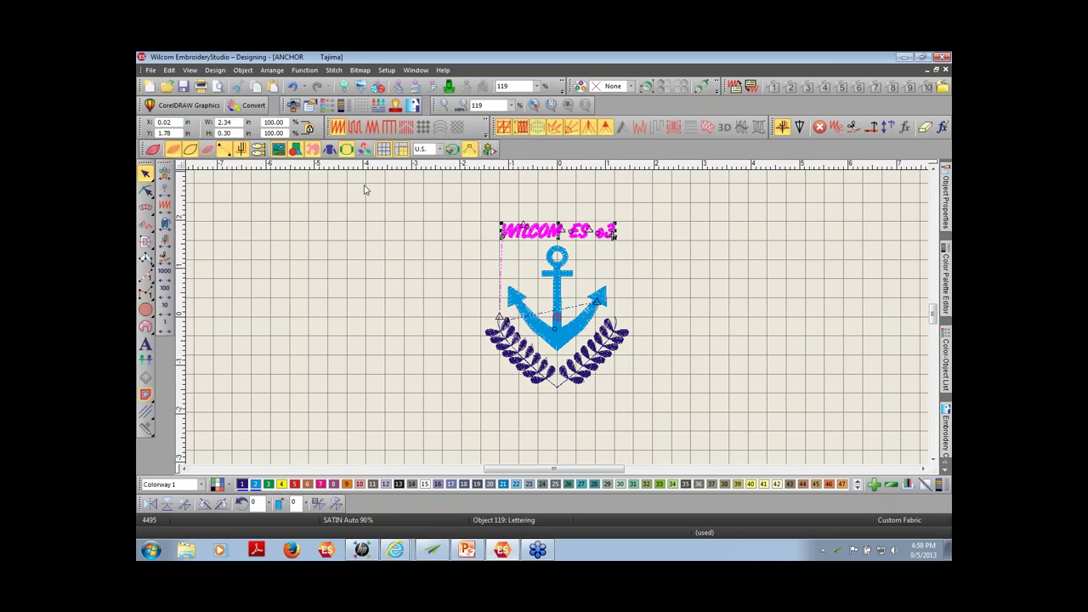
# Apply automatic start and end points to the anchor design
pyautogui.click(470, 150)
pyautogui.click(607, 196)
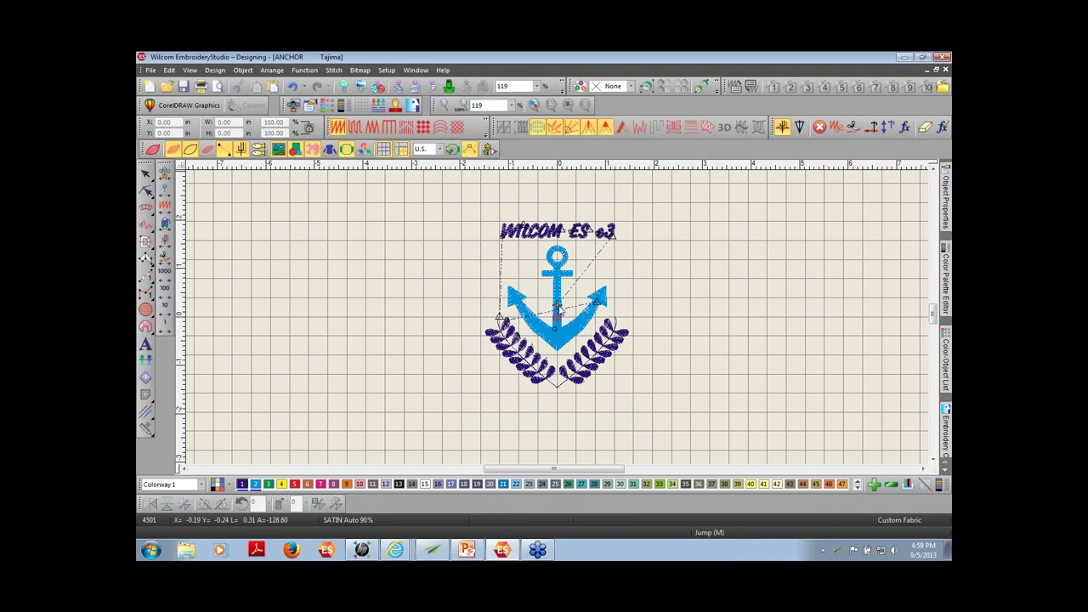
# Display the hoop around the anchor design and save a copy as the Wilcom EMB file ANCHORE3 in EXISTING DESIGNS
pyautogui.click(454, 151)
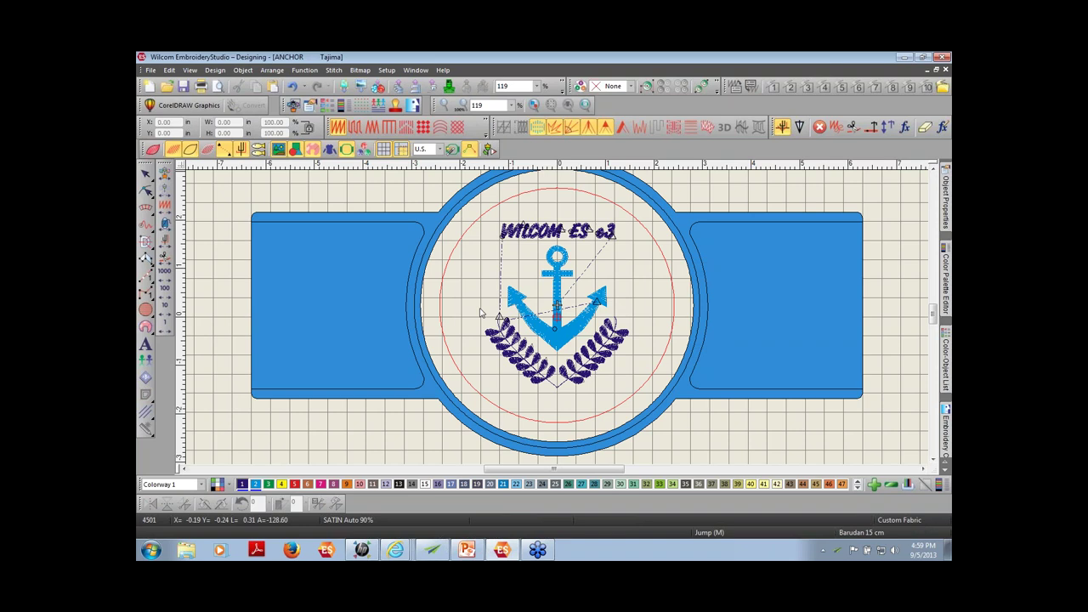
pyautogui.click(151, 71)
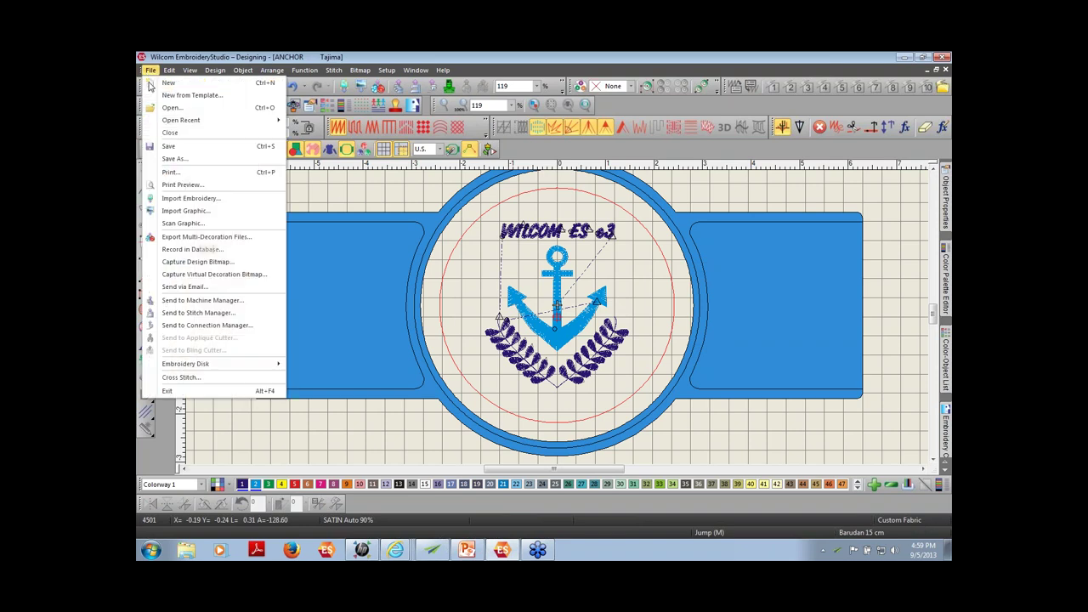
pyautogui.click(173, 159)
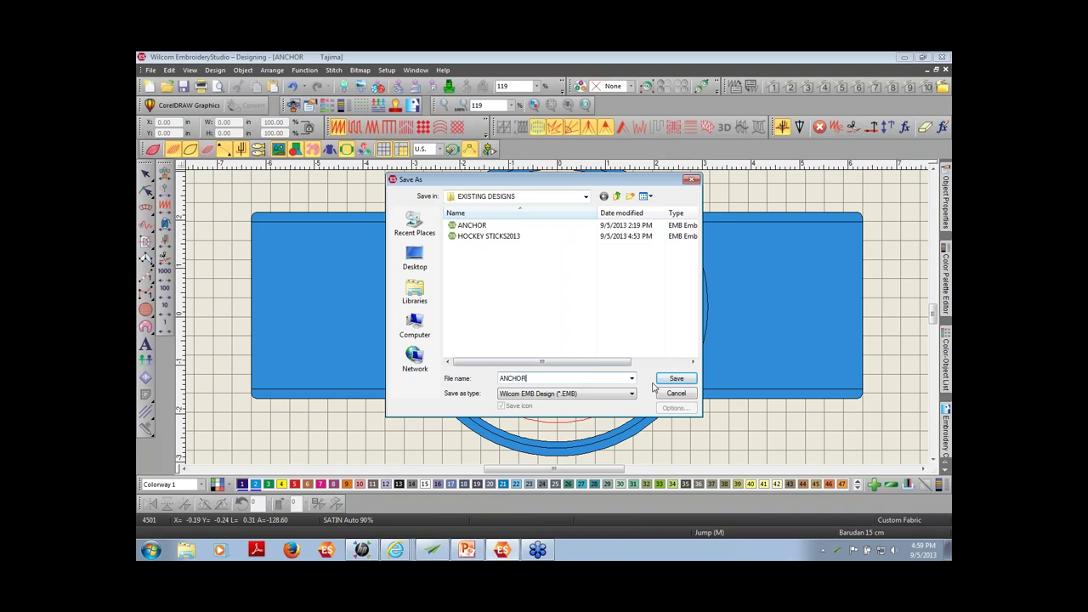
pyautogui.write('E')
pyautogui.click(676, 378)
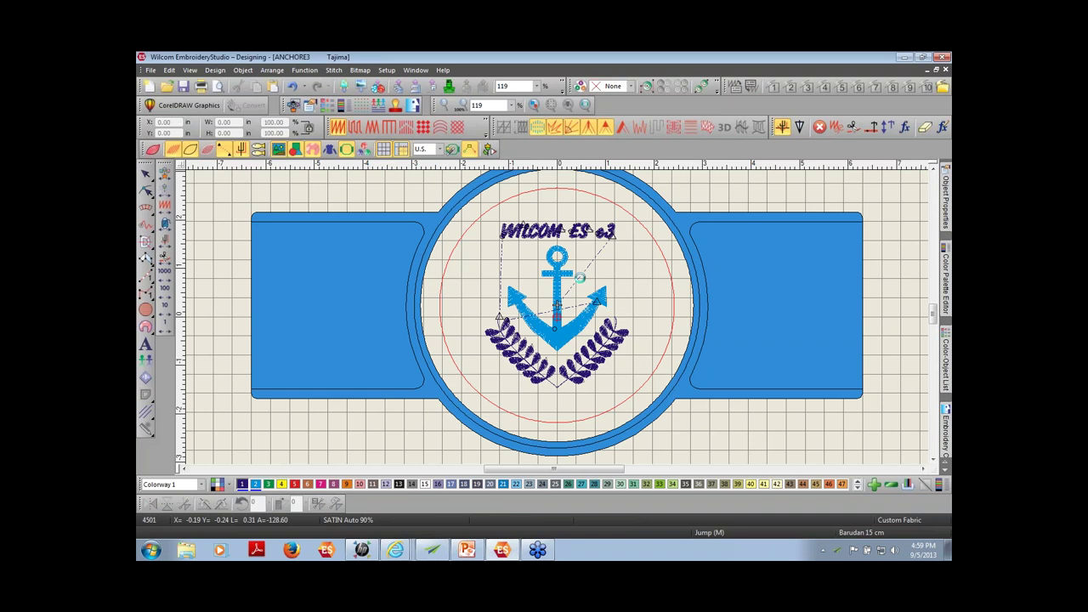
# Save the anchor design as the Tajima machine file ANCHORE3.DST in the EXISTING DESIGNS folder
pyautogui.click(150, 70)
pyautogui.click(175, 159)
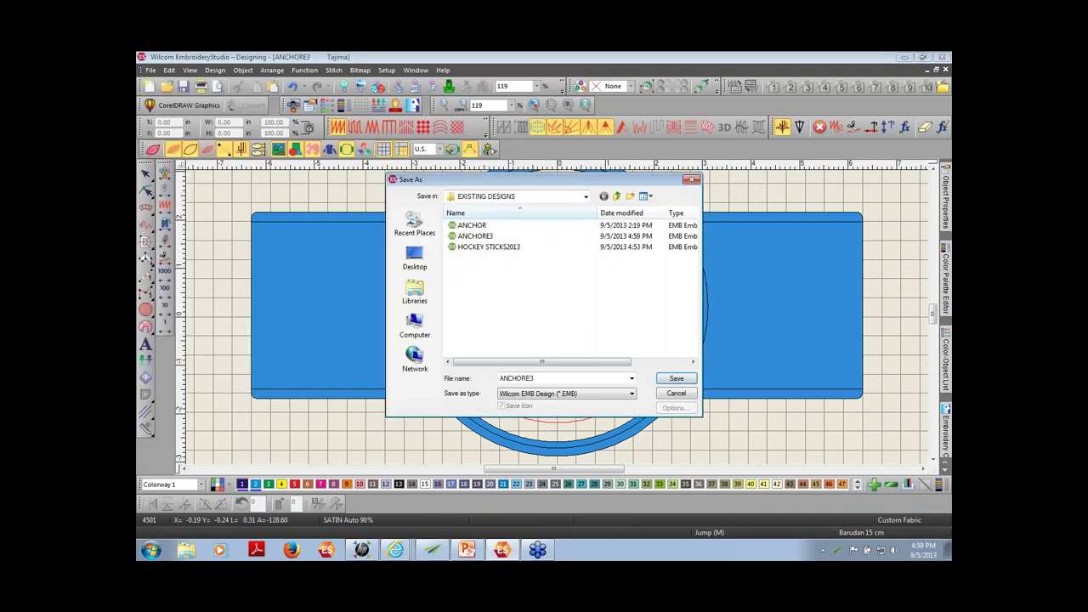
pyautogui.click(594, 394)
pyautogui.click(569, 221)
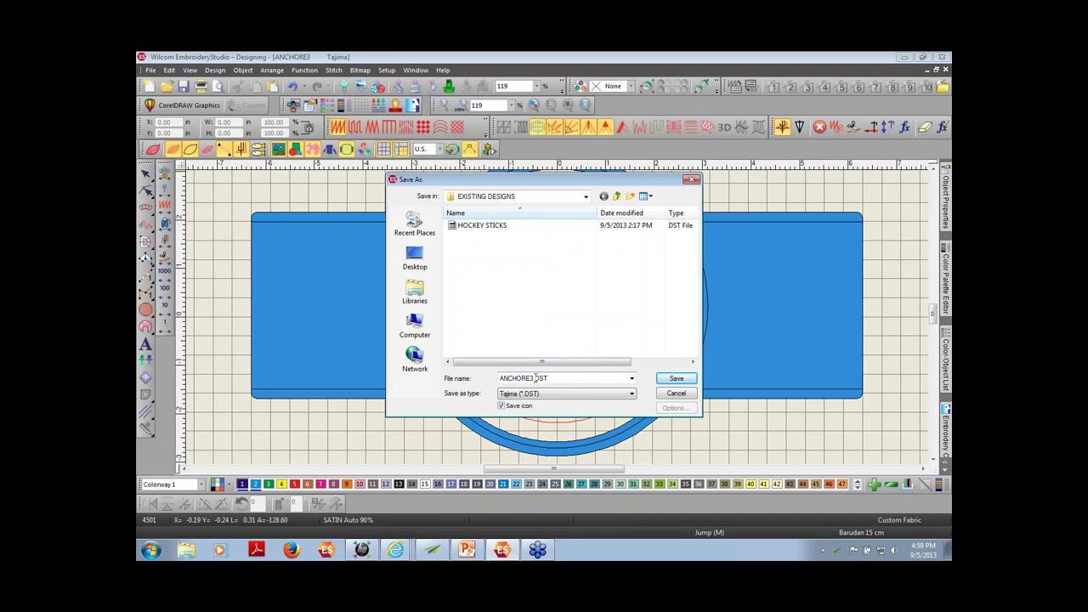
pyautogui.click(685, 380)
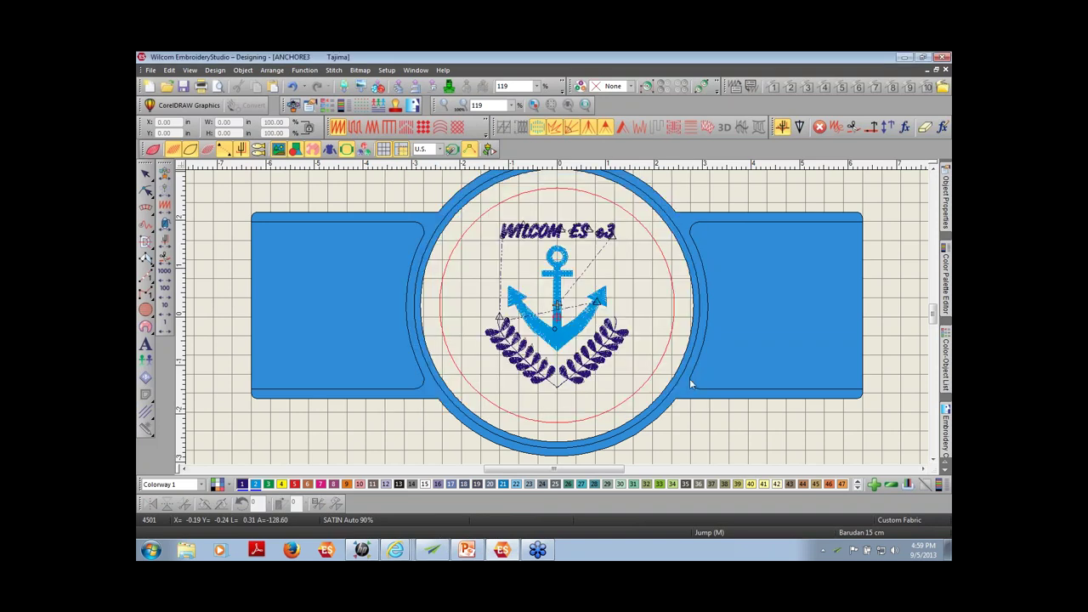
pyautogui.press('Escape')
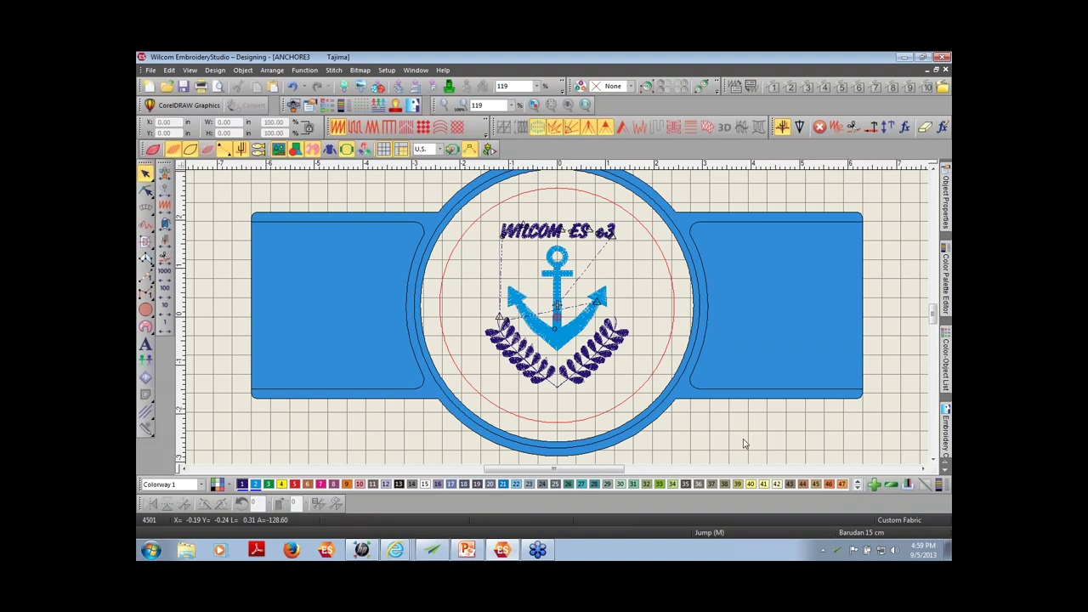